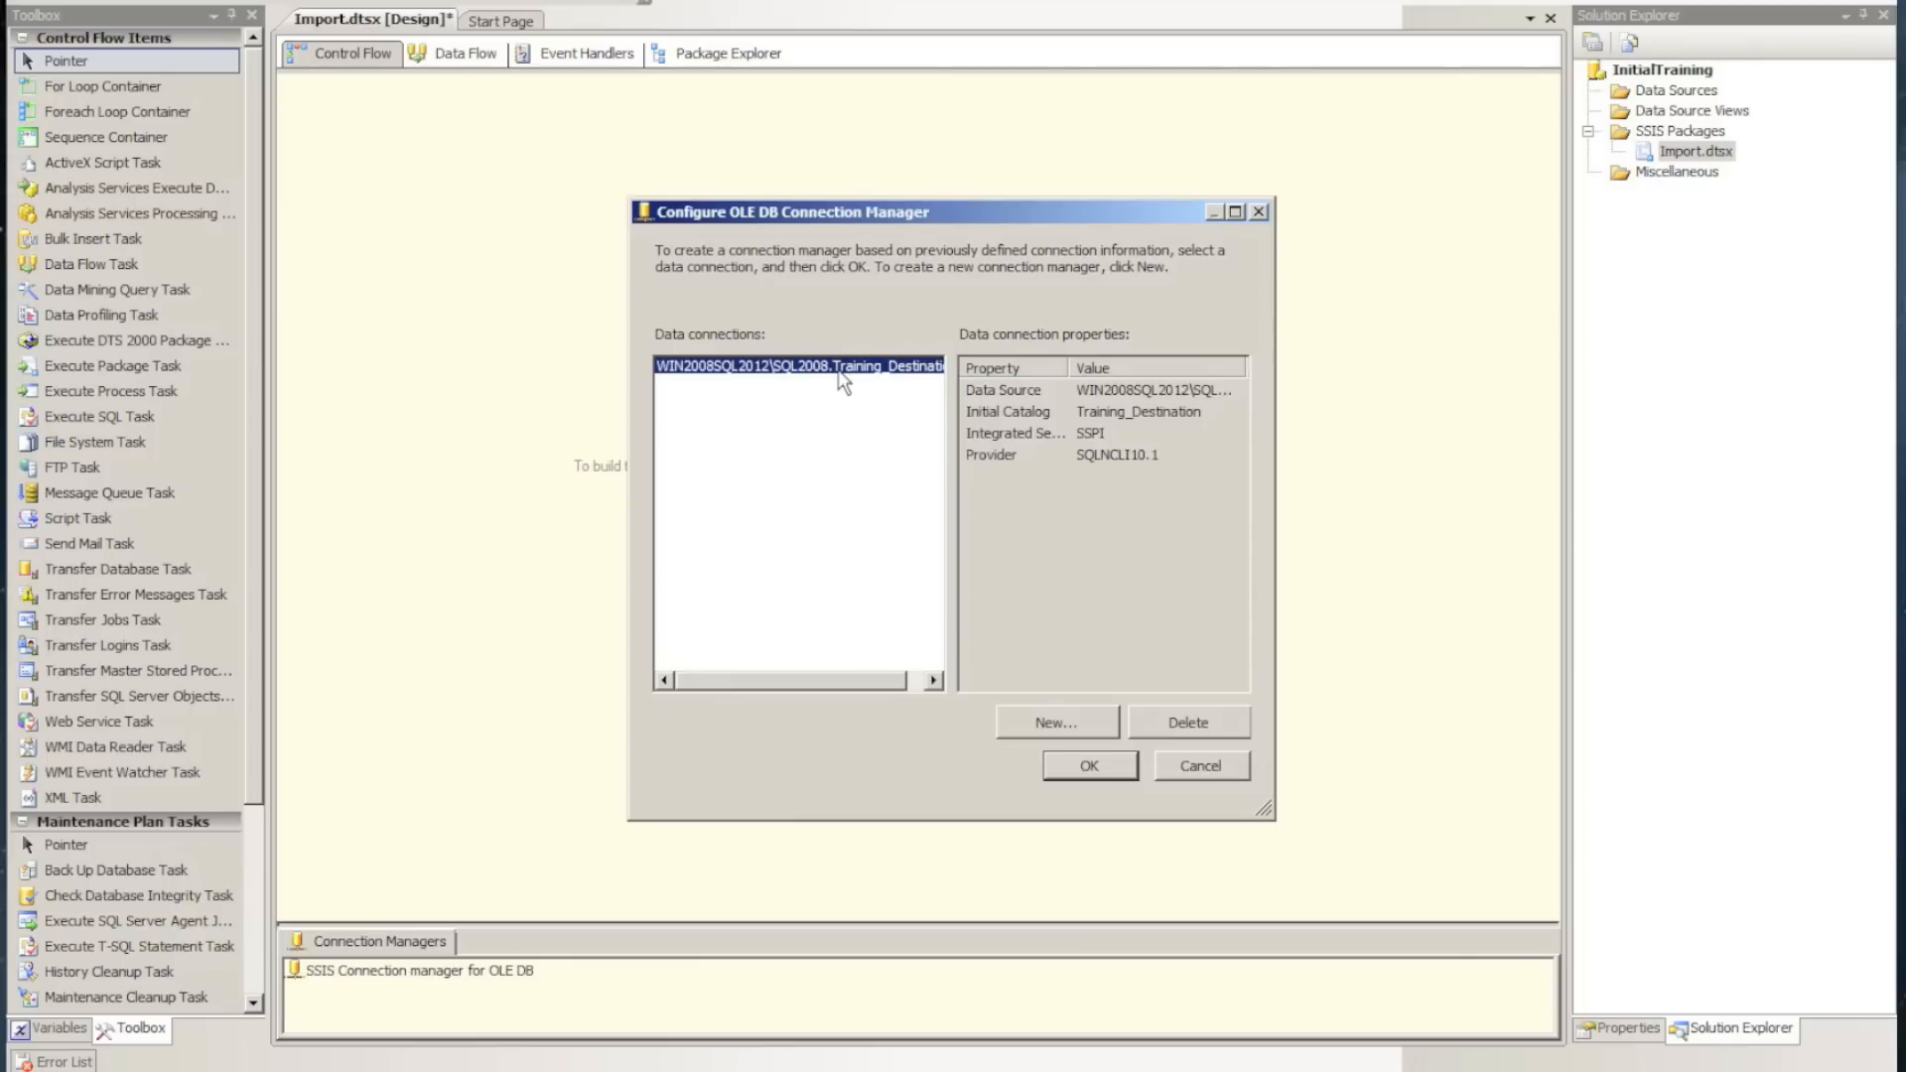
Create the OLE DB connection manager from the selected Training_Destination data connection and test its connection
click(1079, 771)
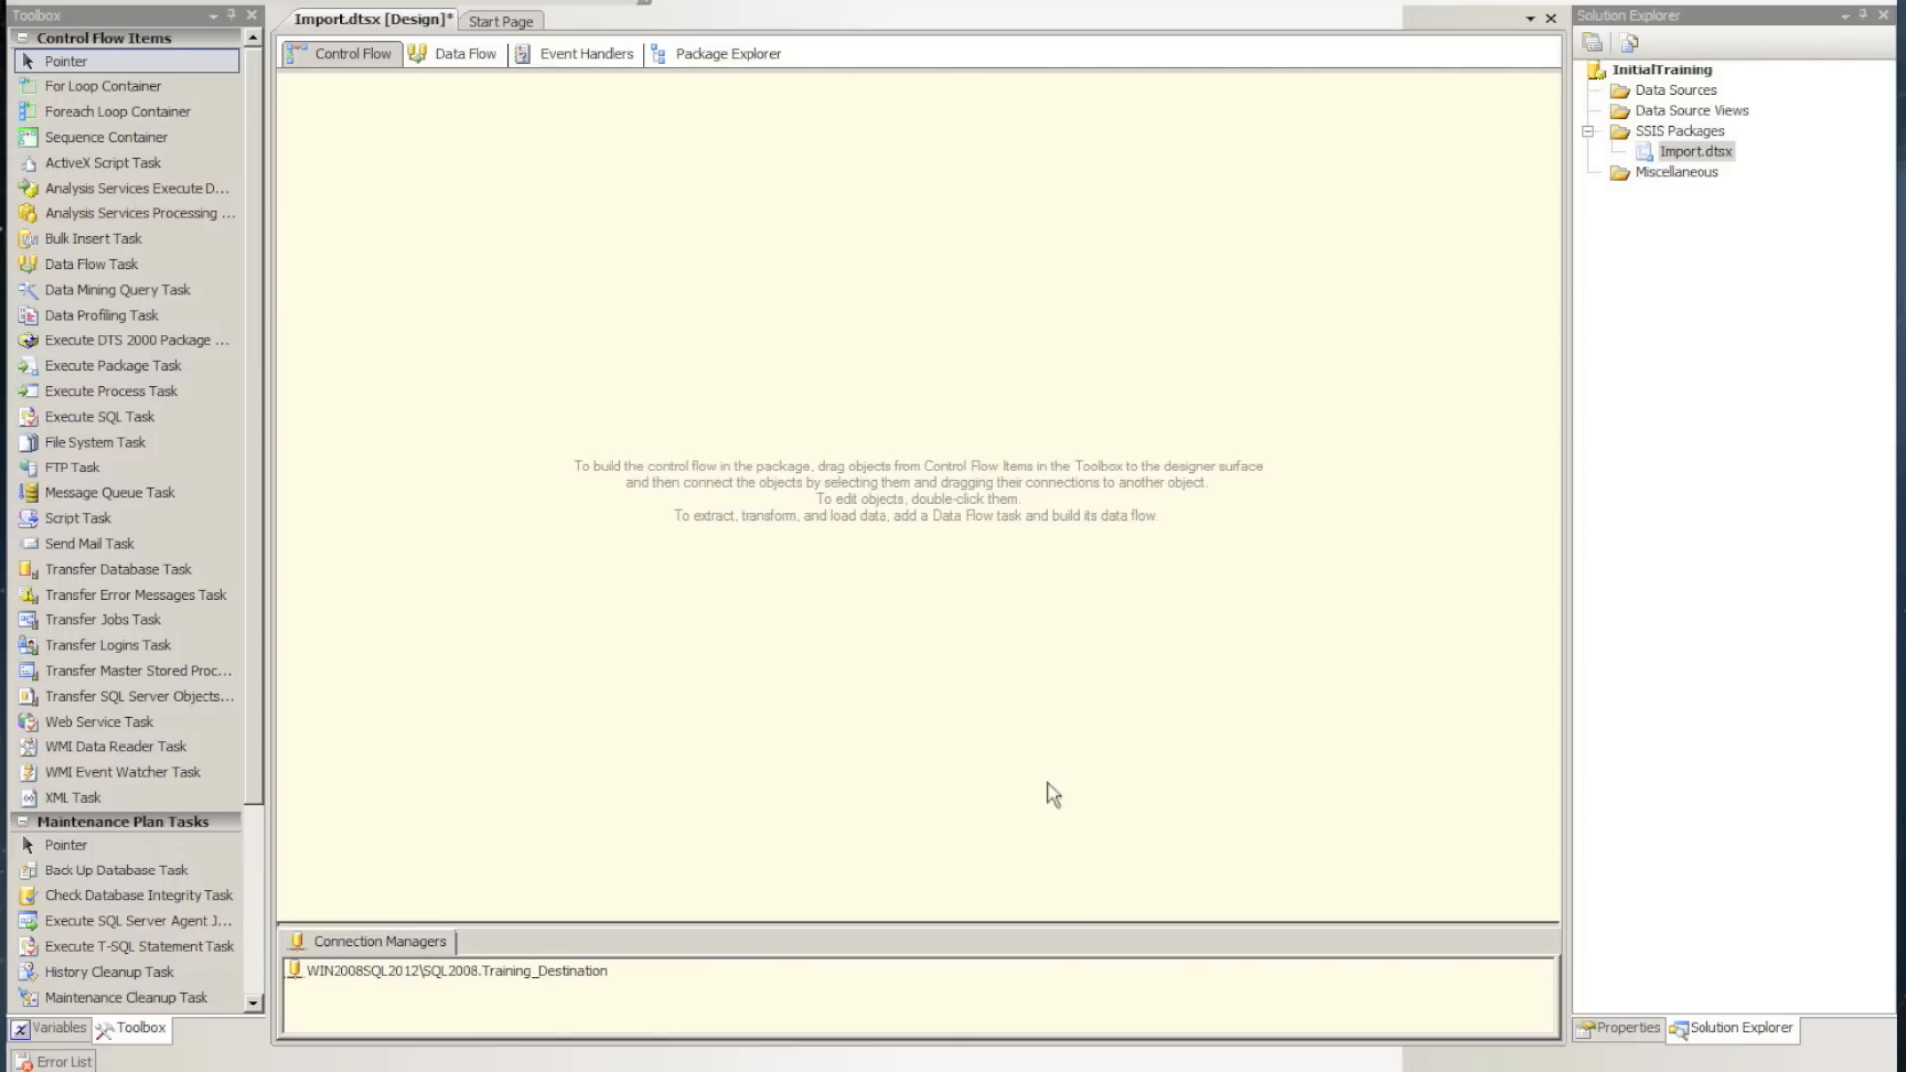
double_click(496, 971)
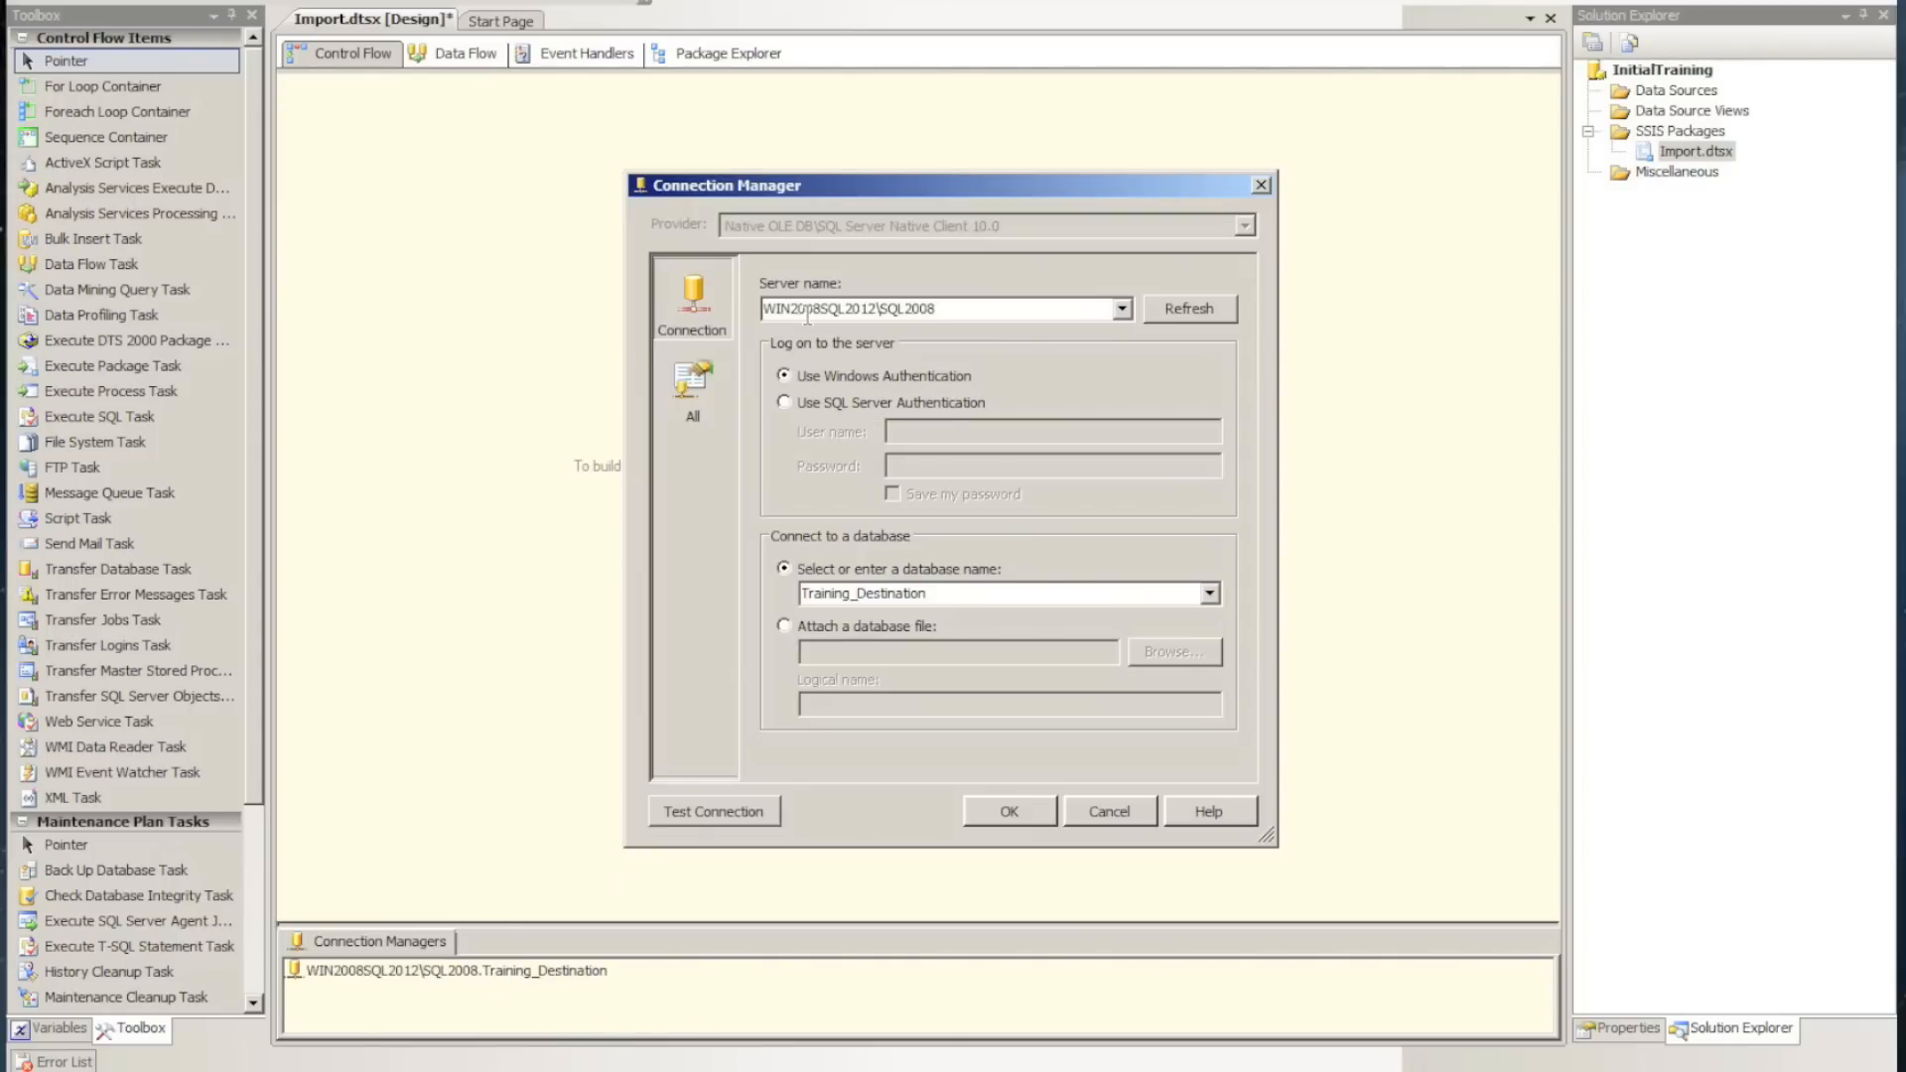
click(723, 812)
click(1257, 548)
click(1009, 812)
Rename the Training_Destination connection manager as cmSQLConfig
click(587, 971)
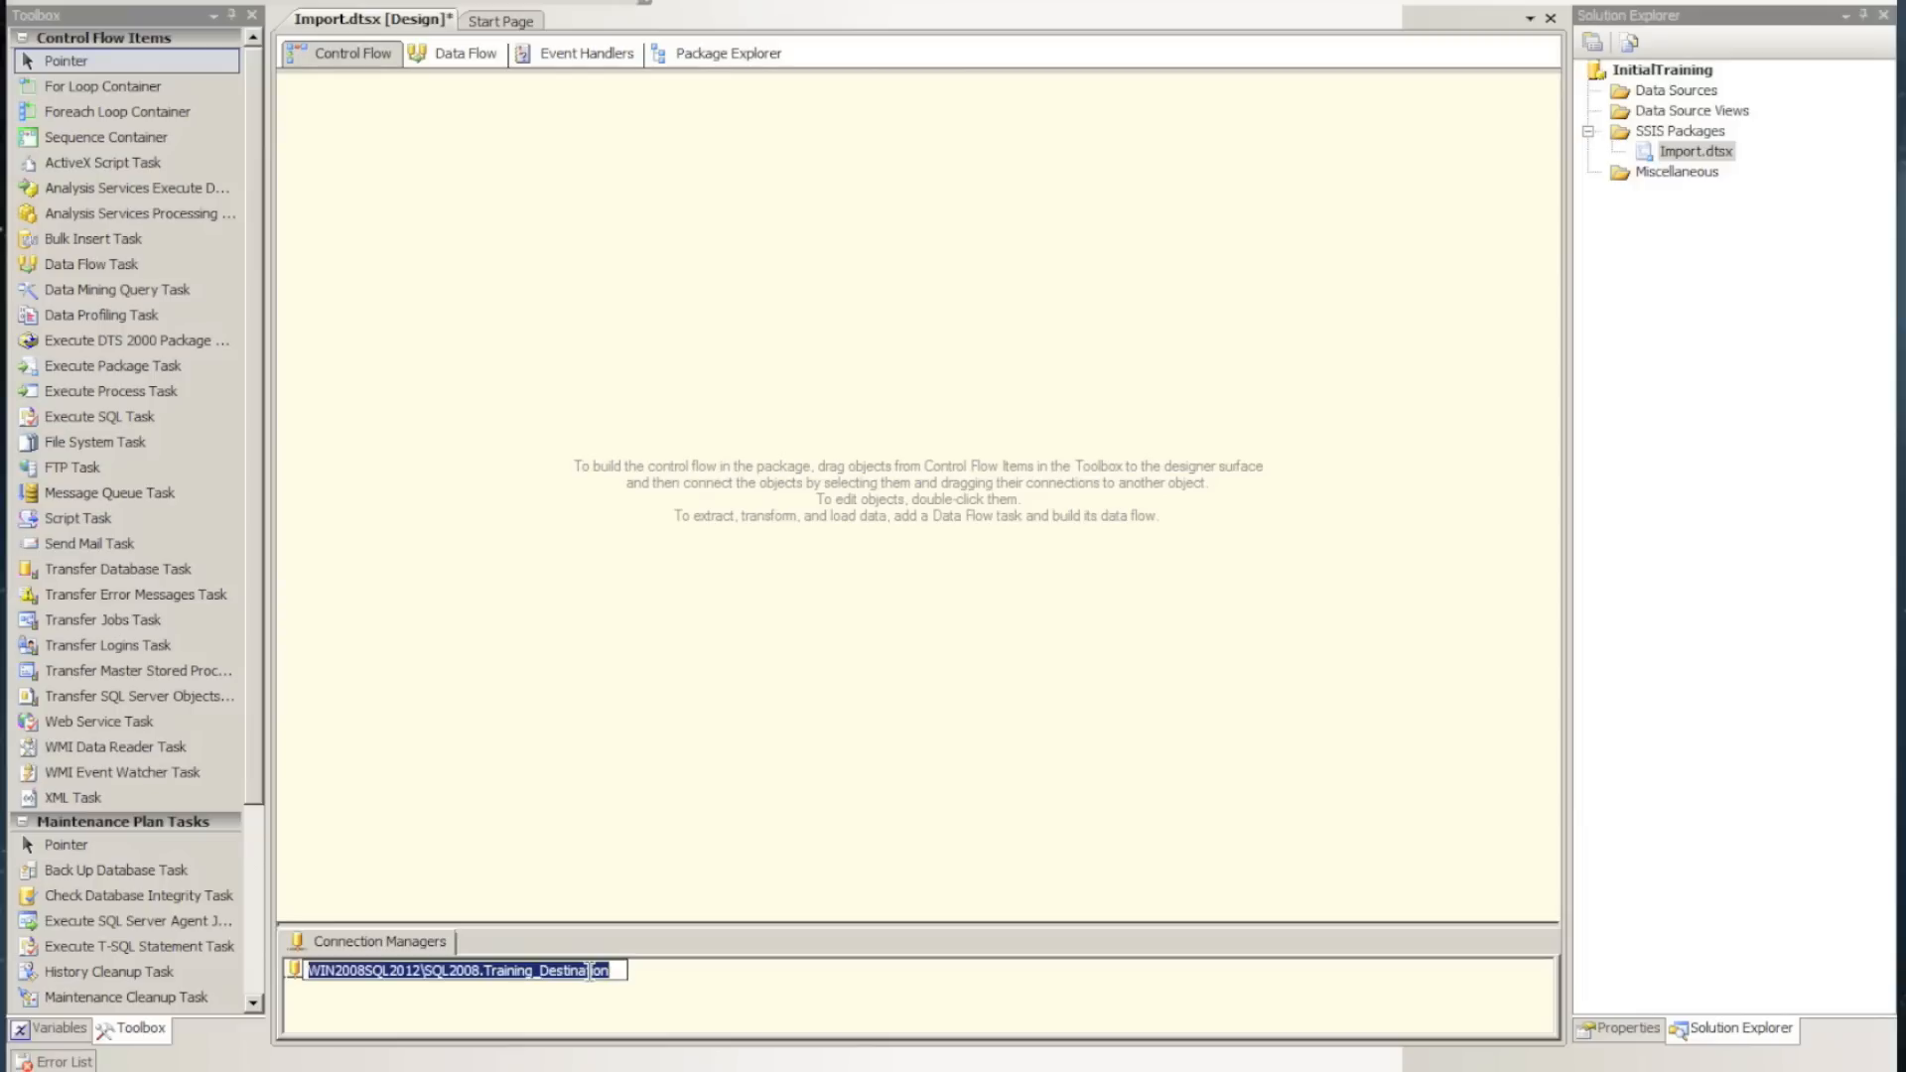
text(cmS)
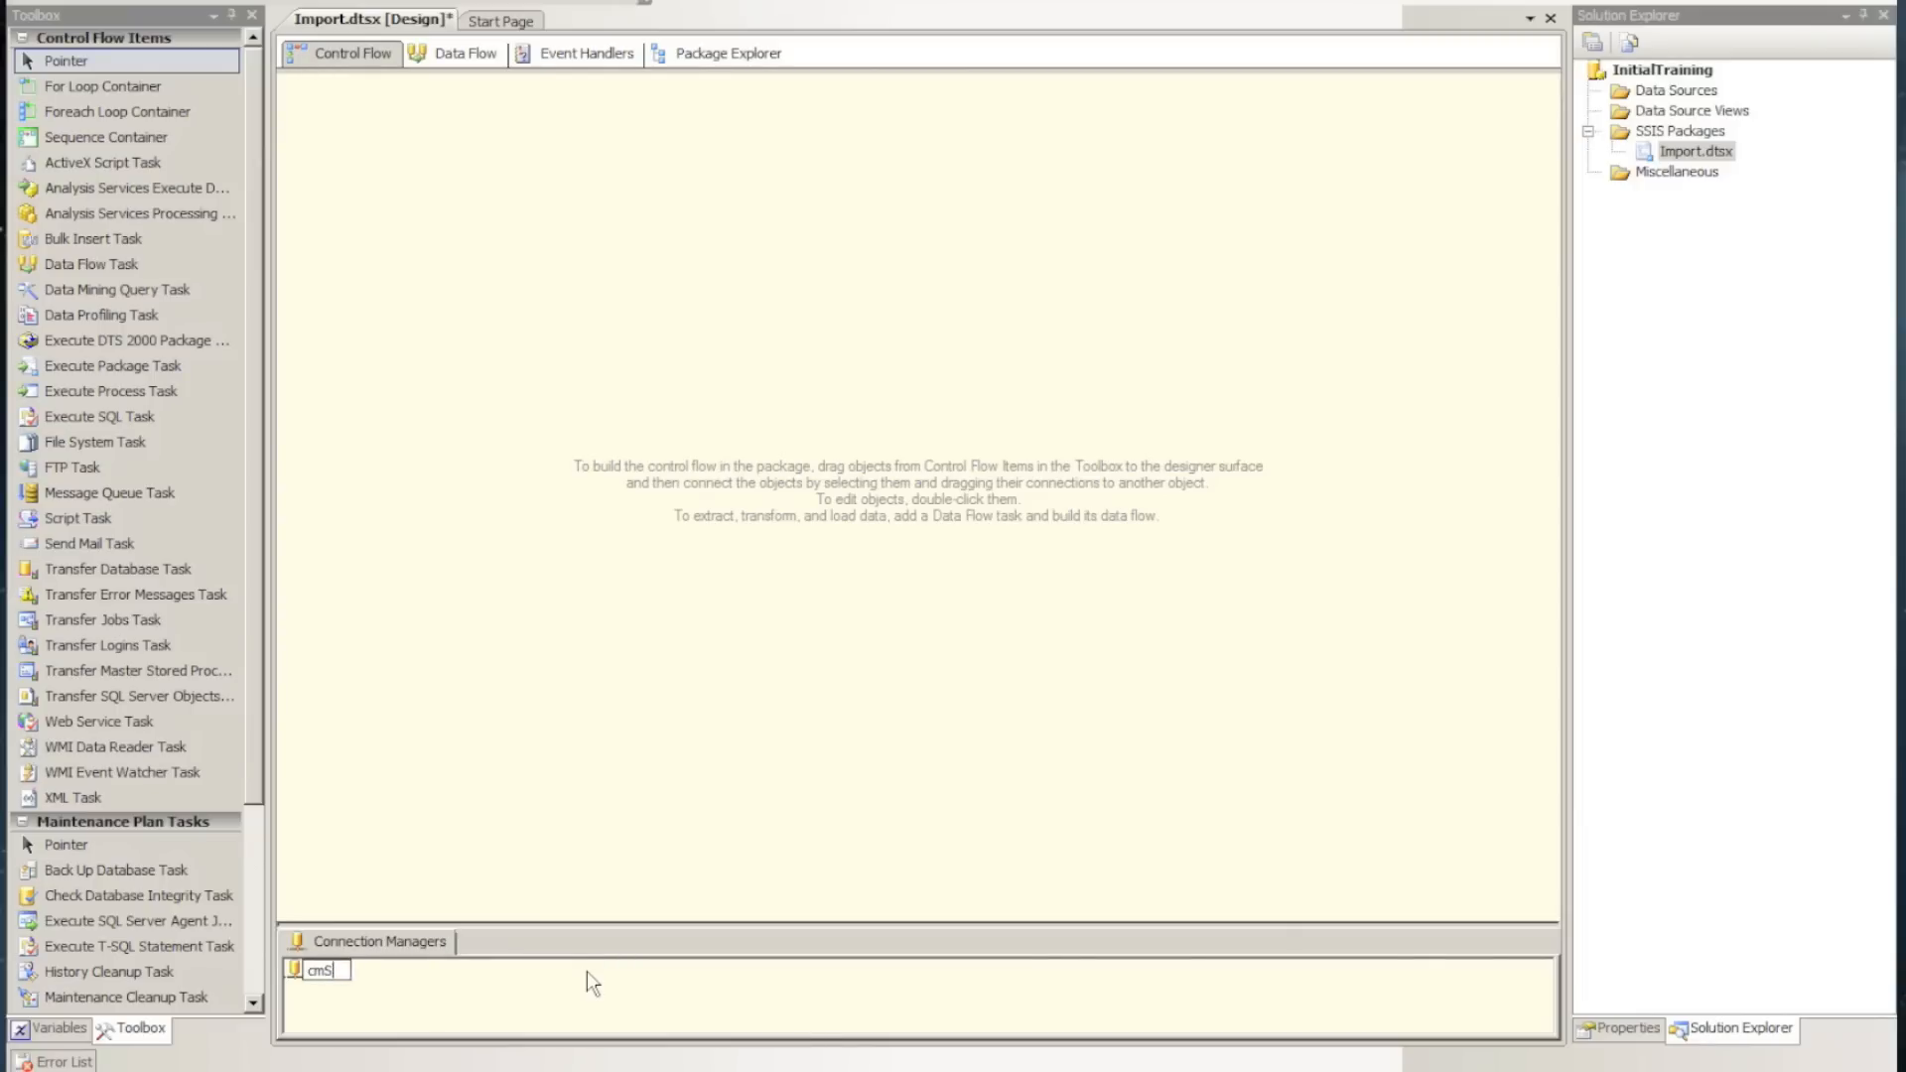
text(QLConfig)
key(Return)
click(368, 973)
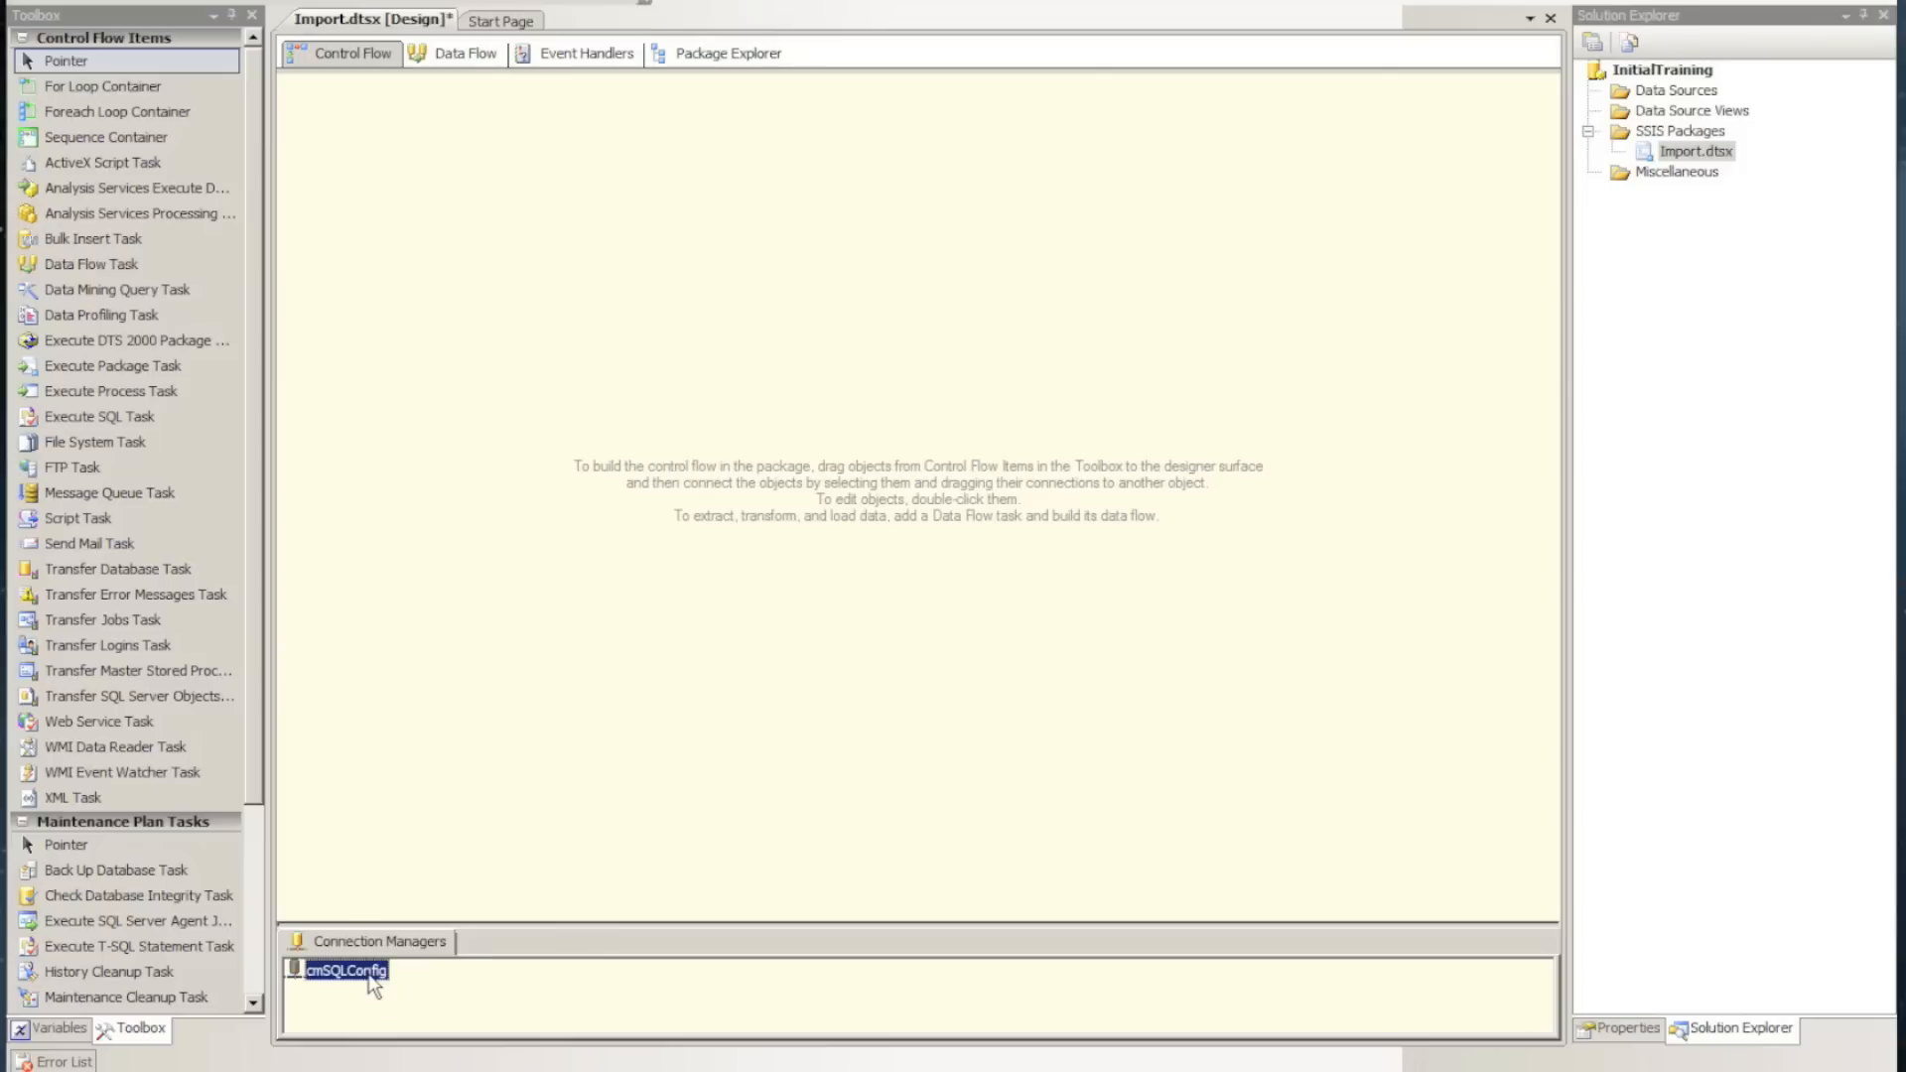
Enable package configurations for the Import package and start adding a new configuration
click(723, 689)
right_click(718, 130)
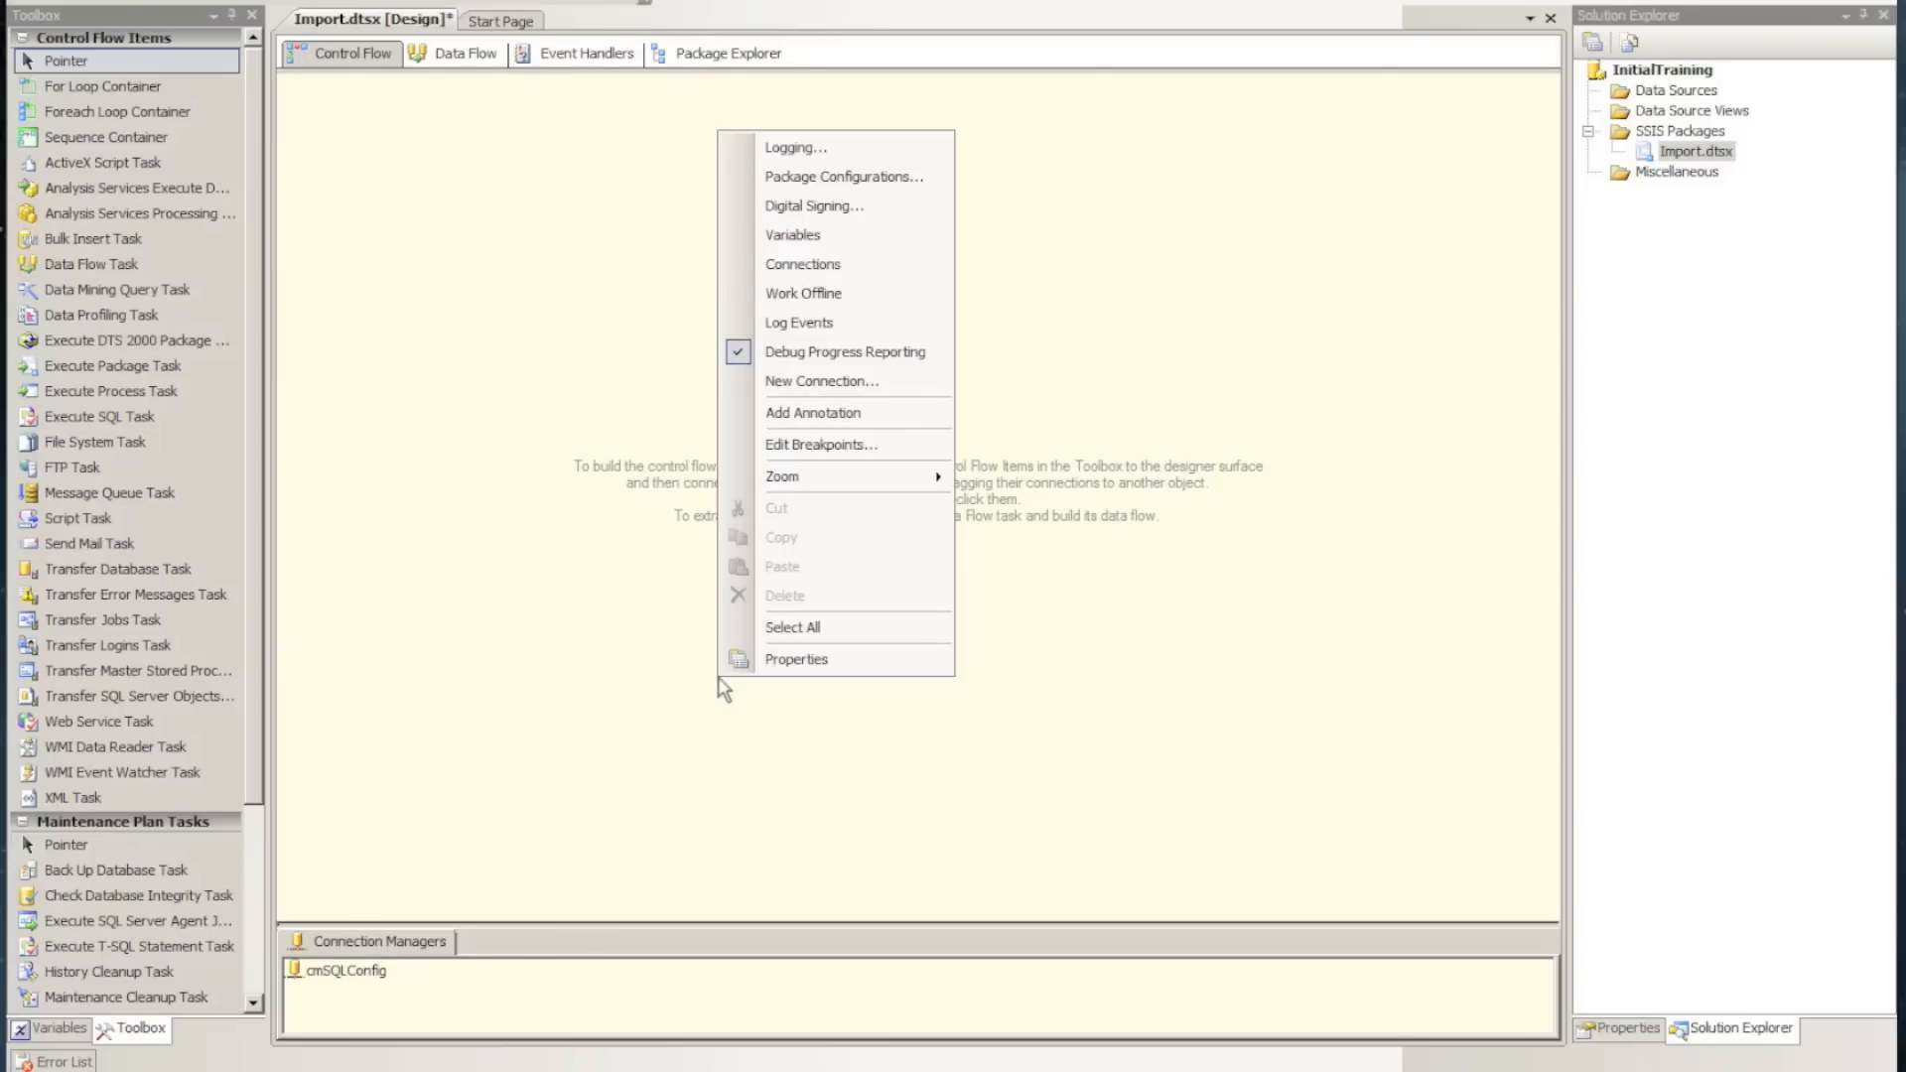
click(850, 179)
click(629, 336)
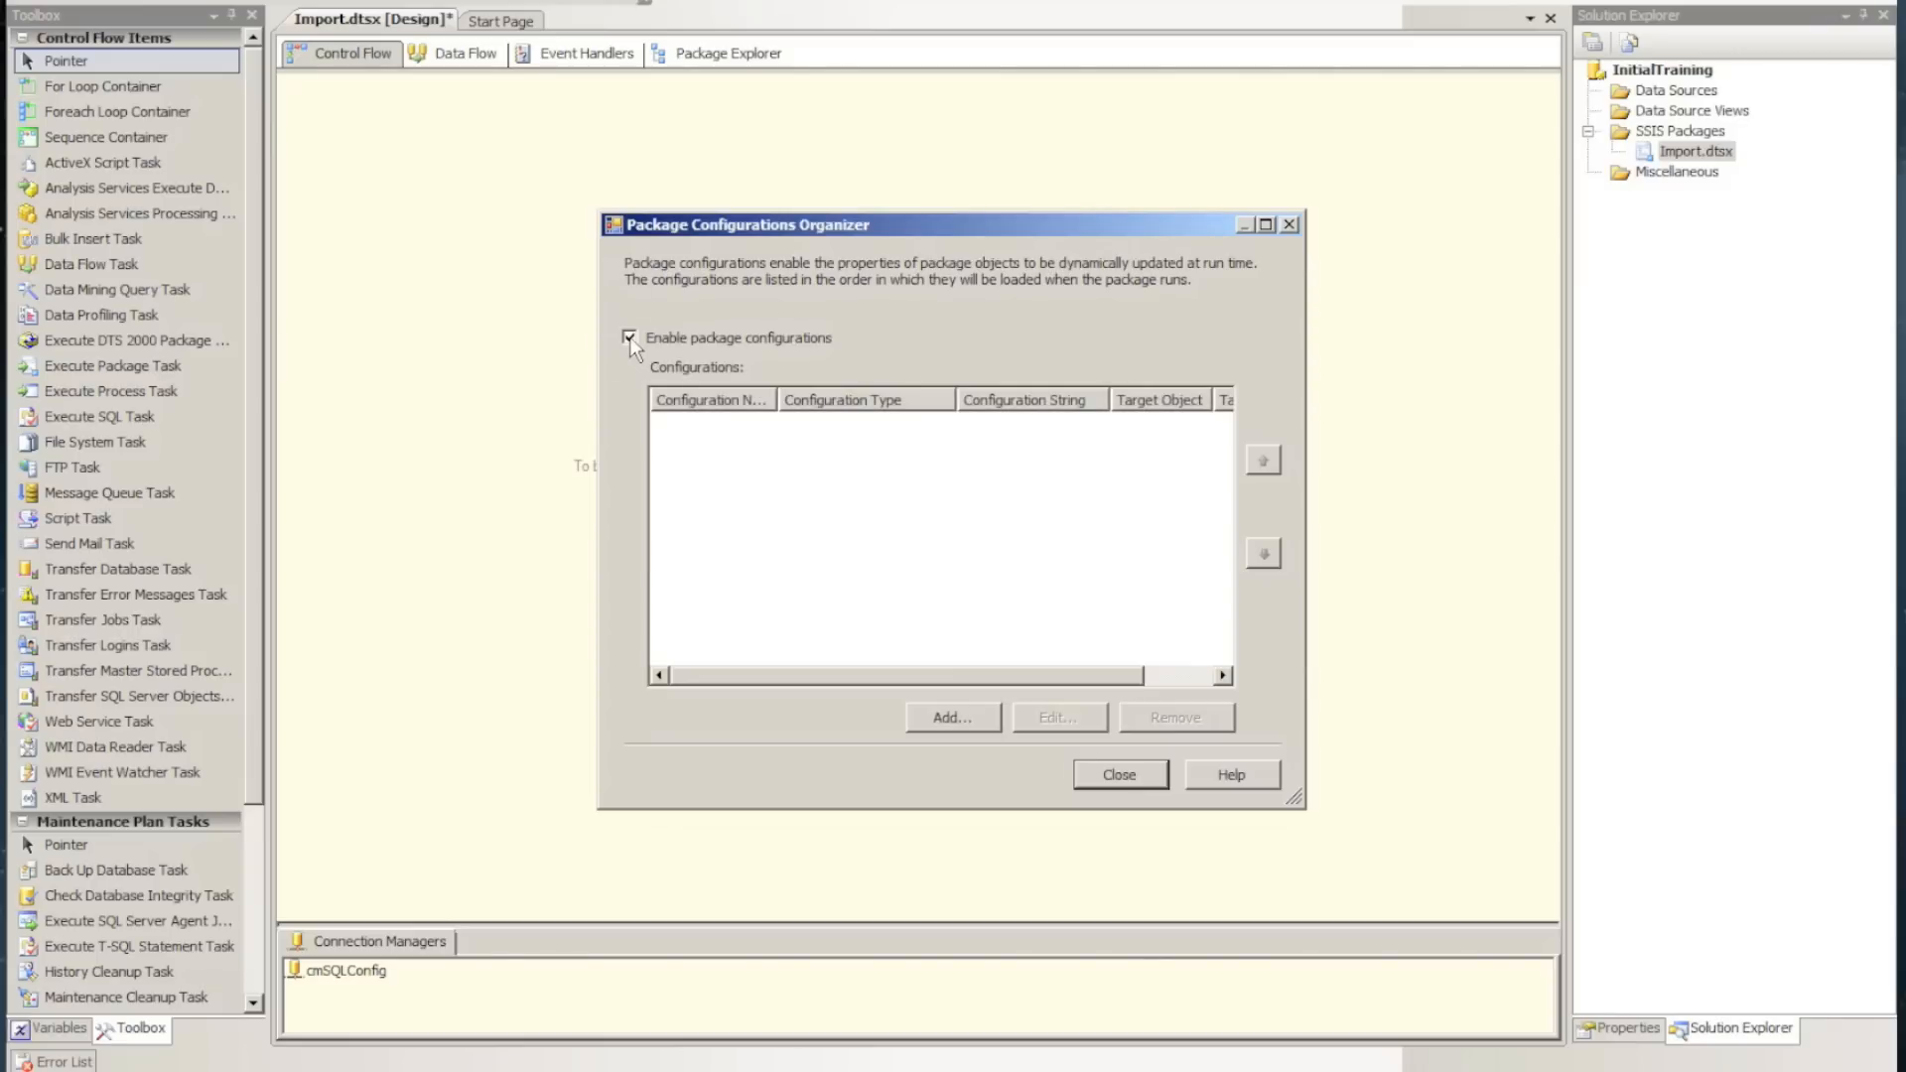
click(941, 713)
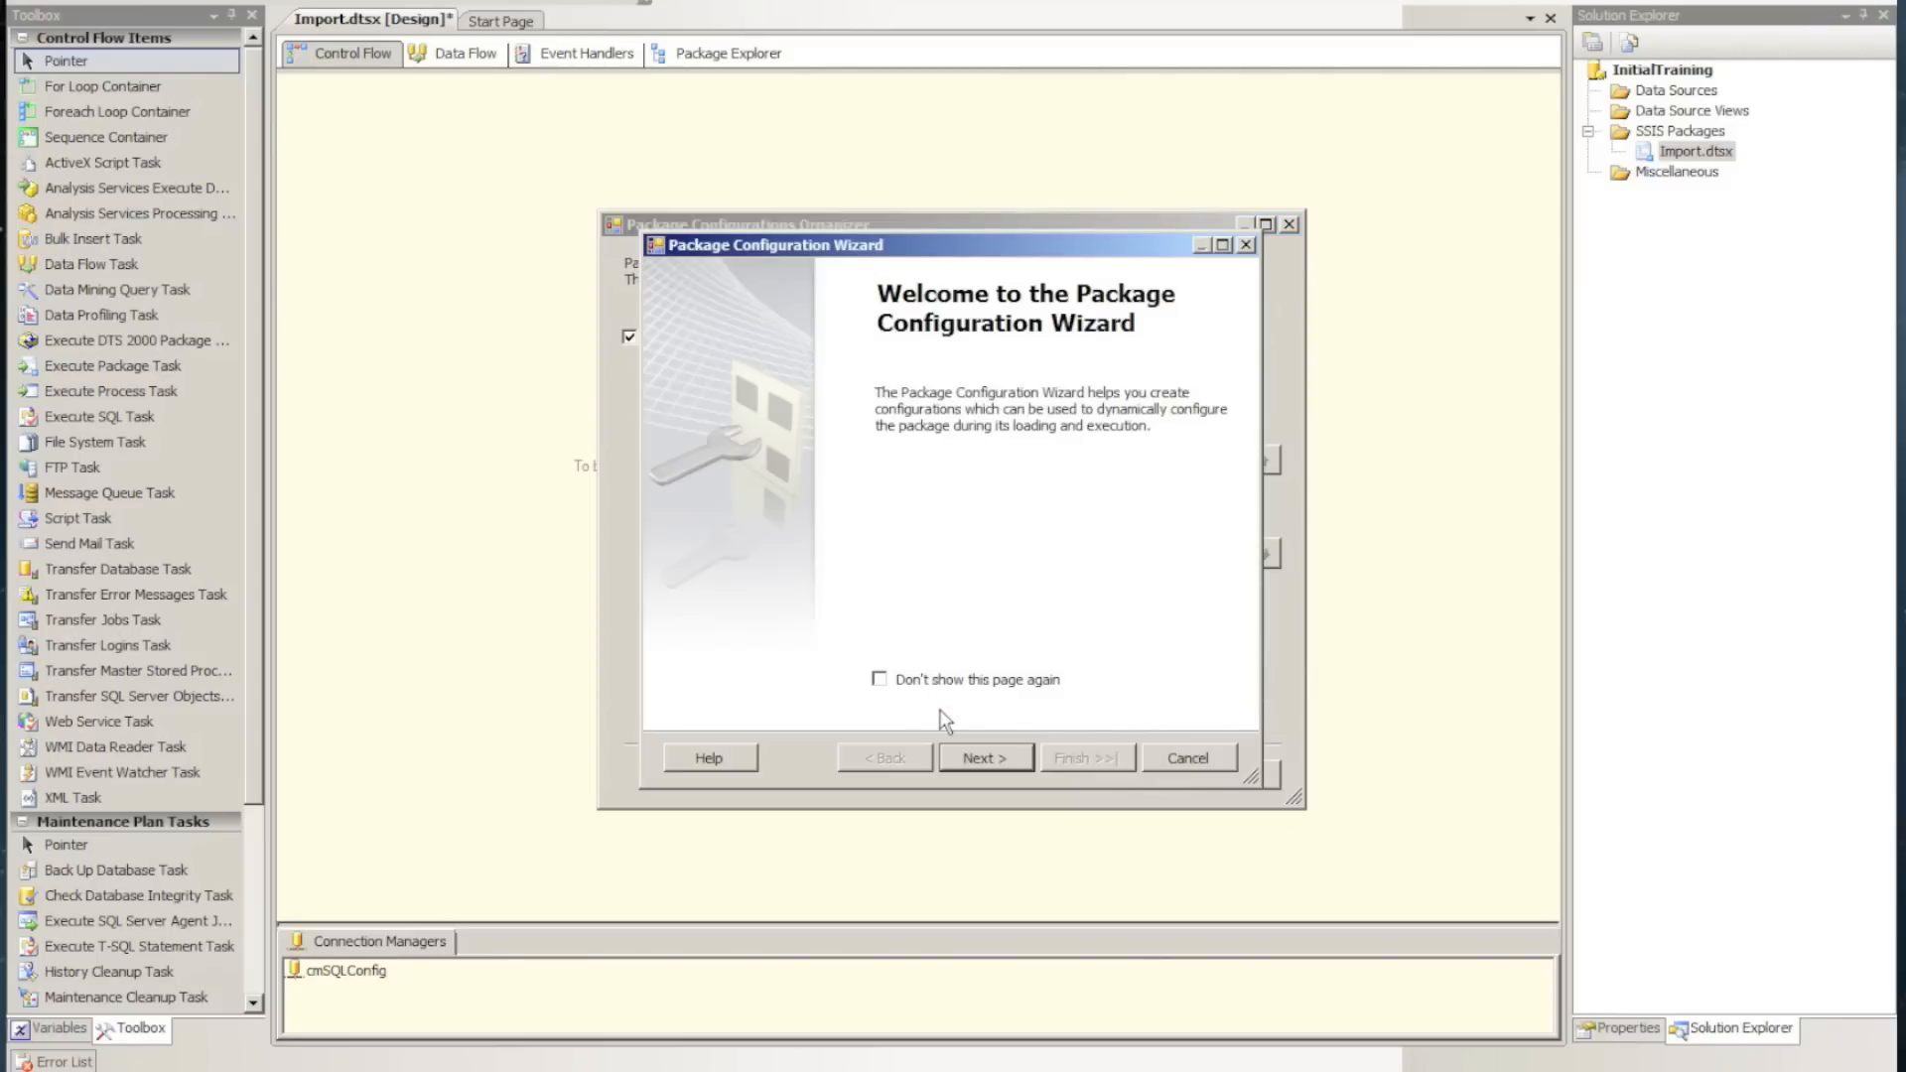
click(977, 759)
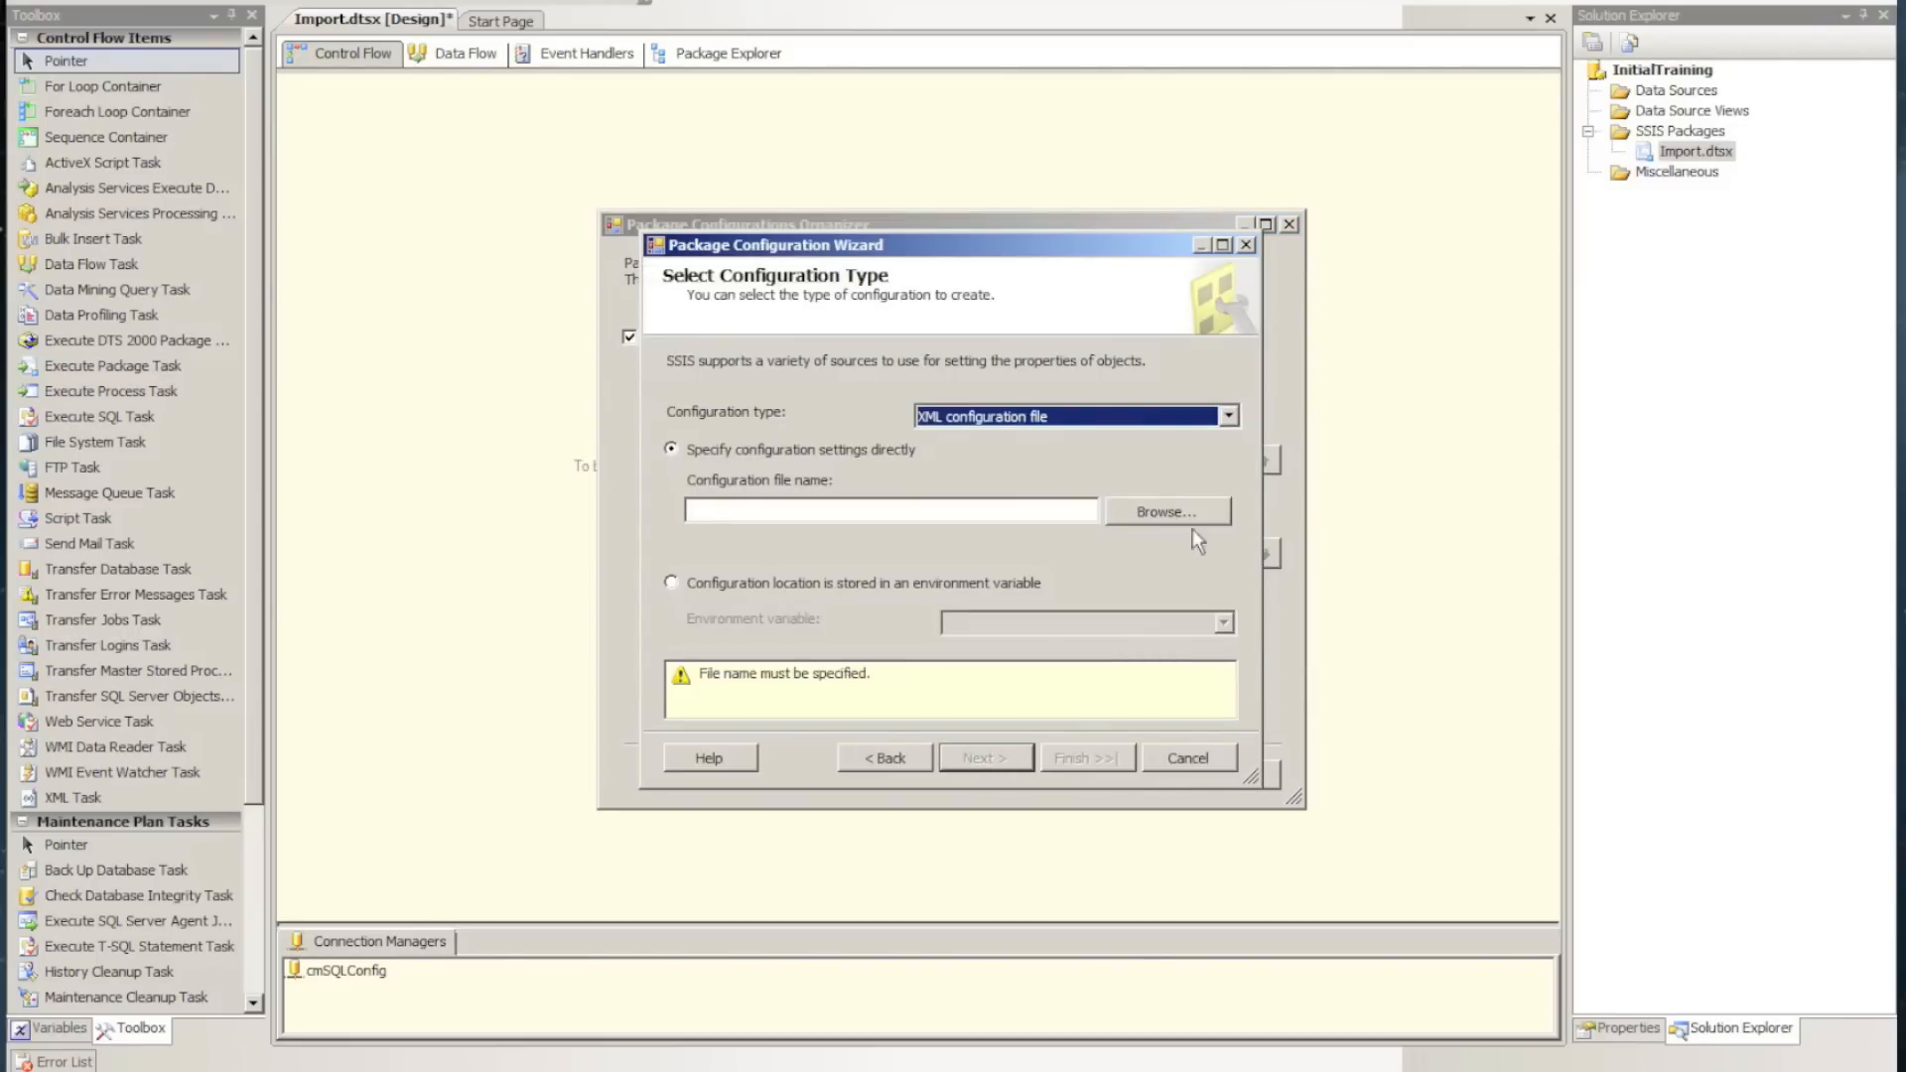
Set the XML configuration file to SQLConfigConnection in C:\Data\Training\SSIS\Config
click(1166, 511)
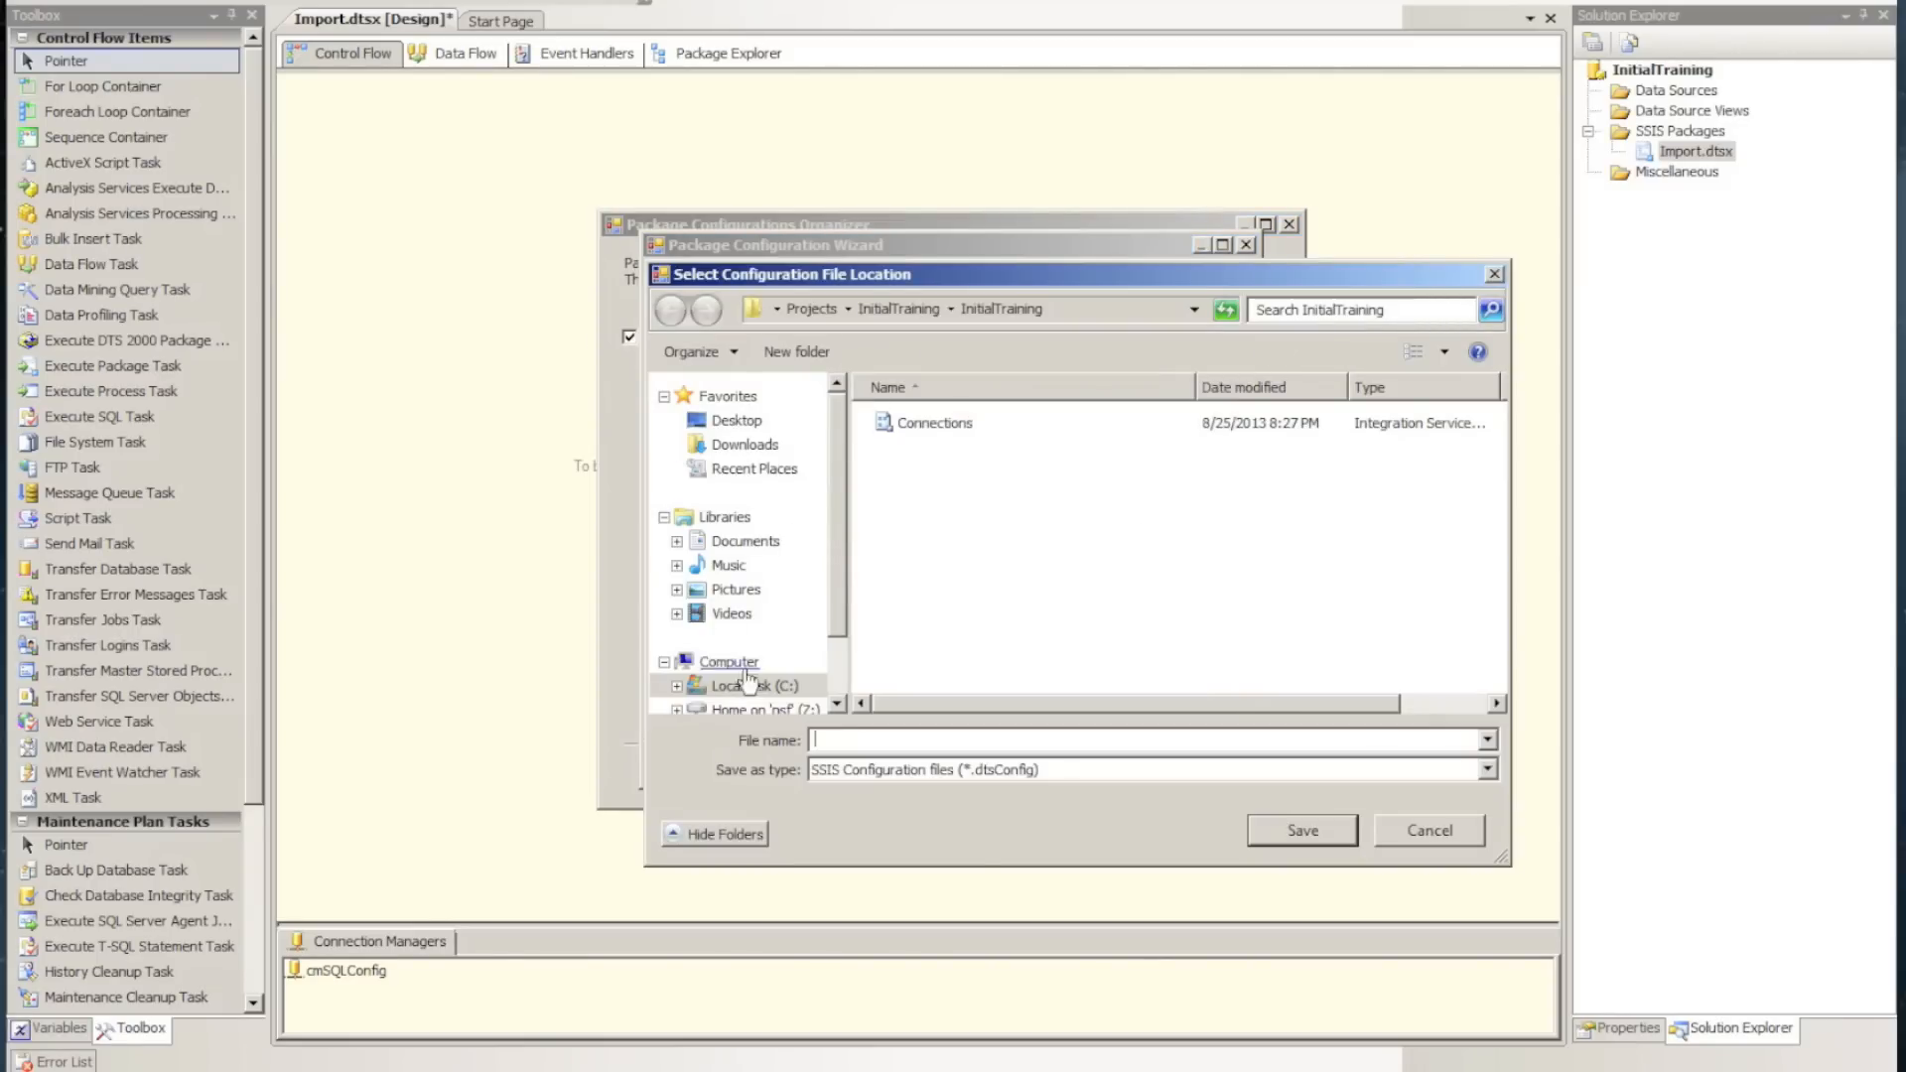
click(675, 686)
click(689, 506)
click(702, 530)
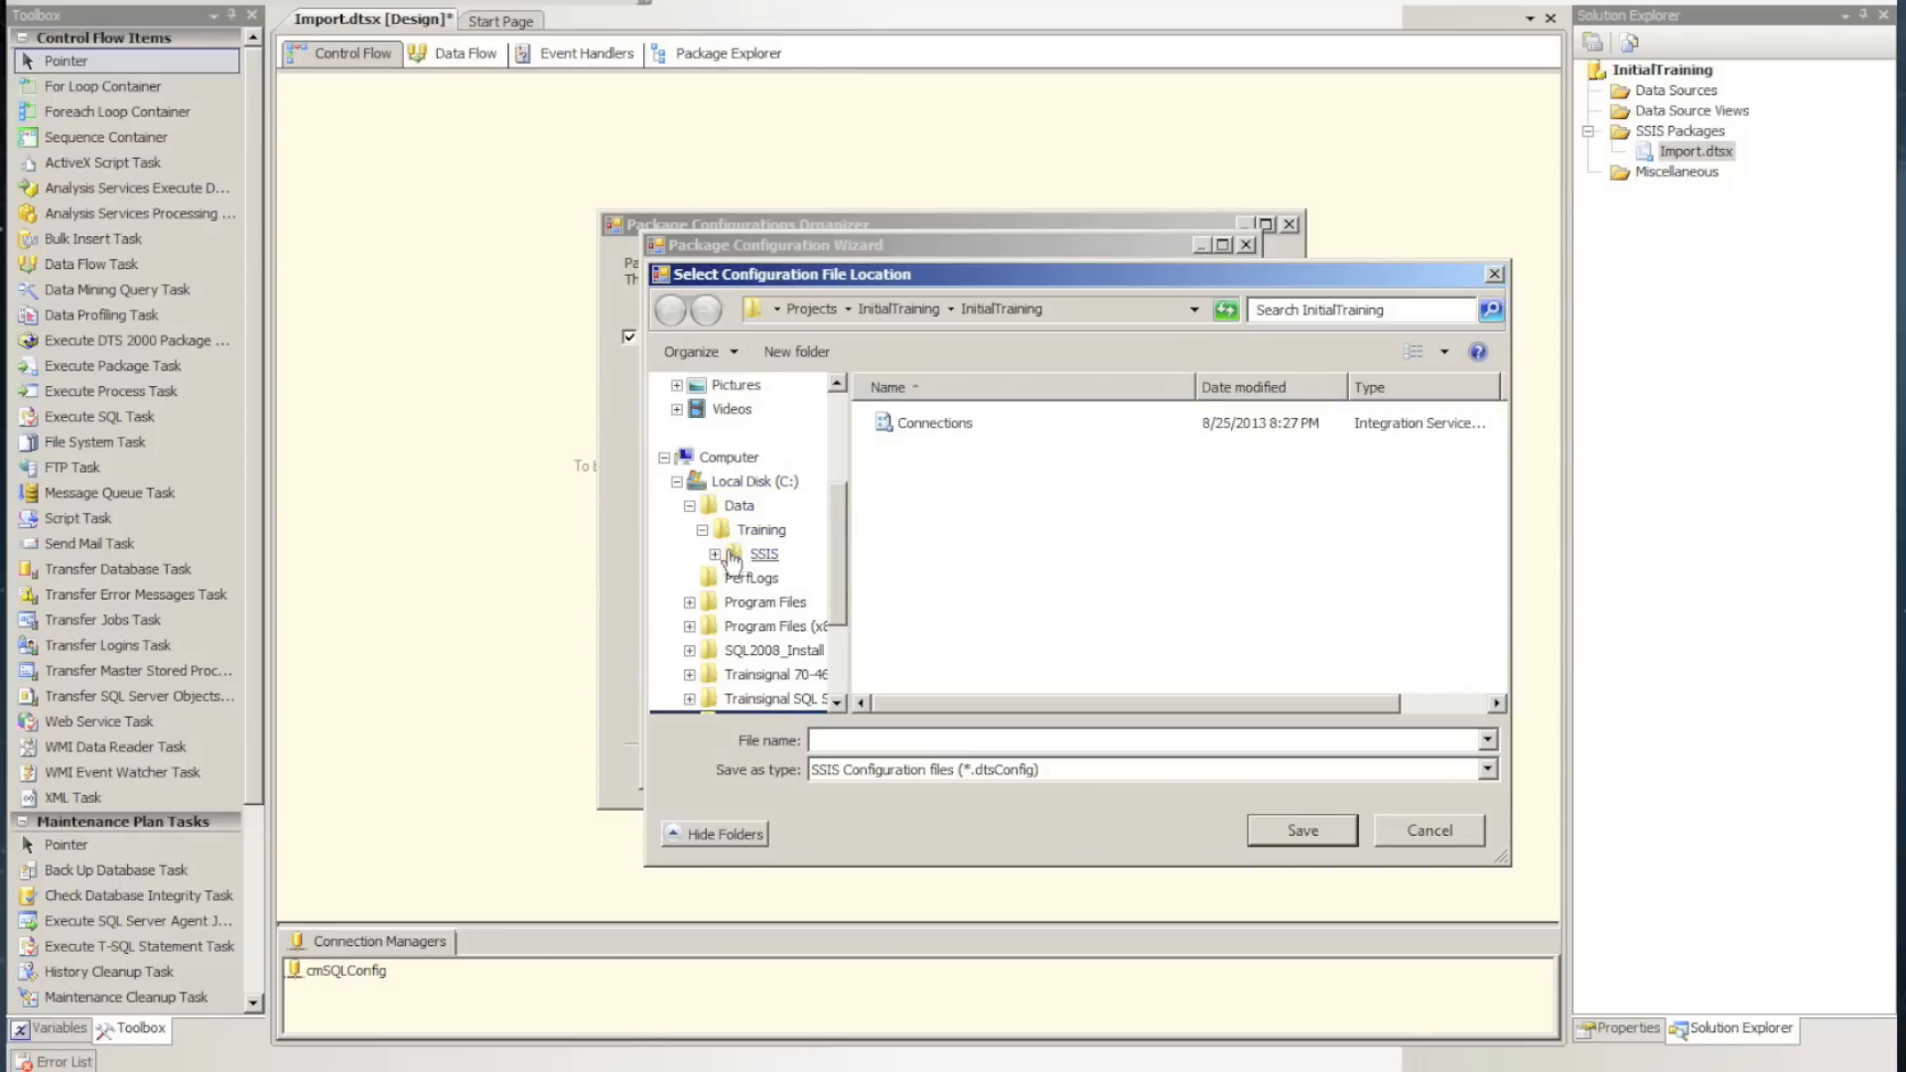
click(715, 554)
click(784, 580)
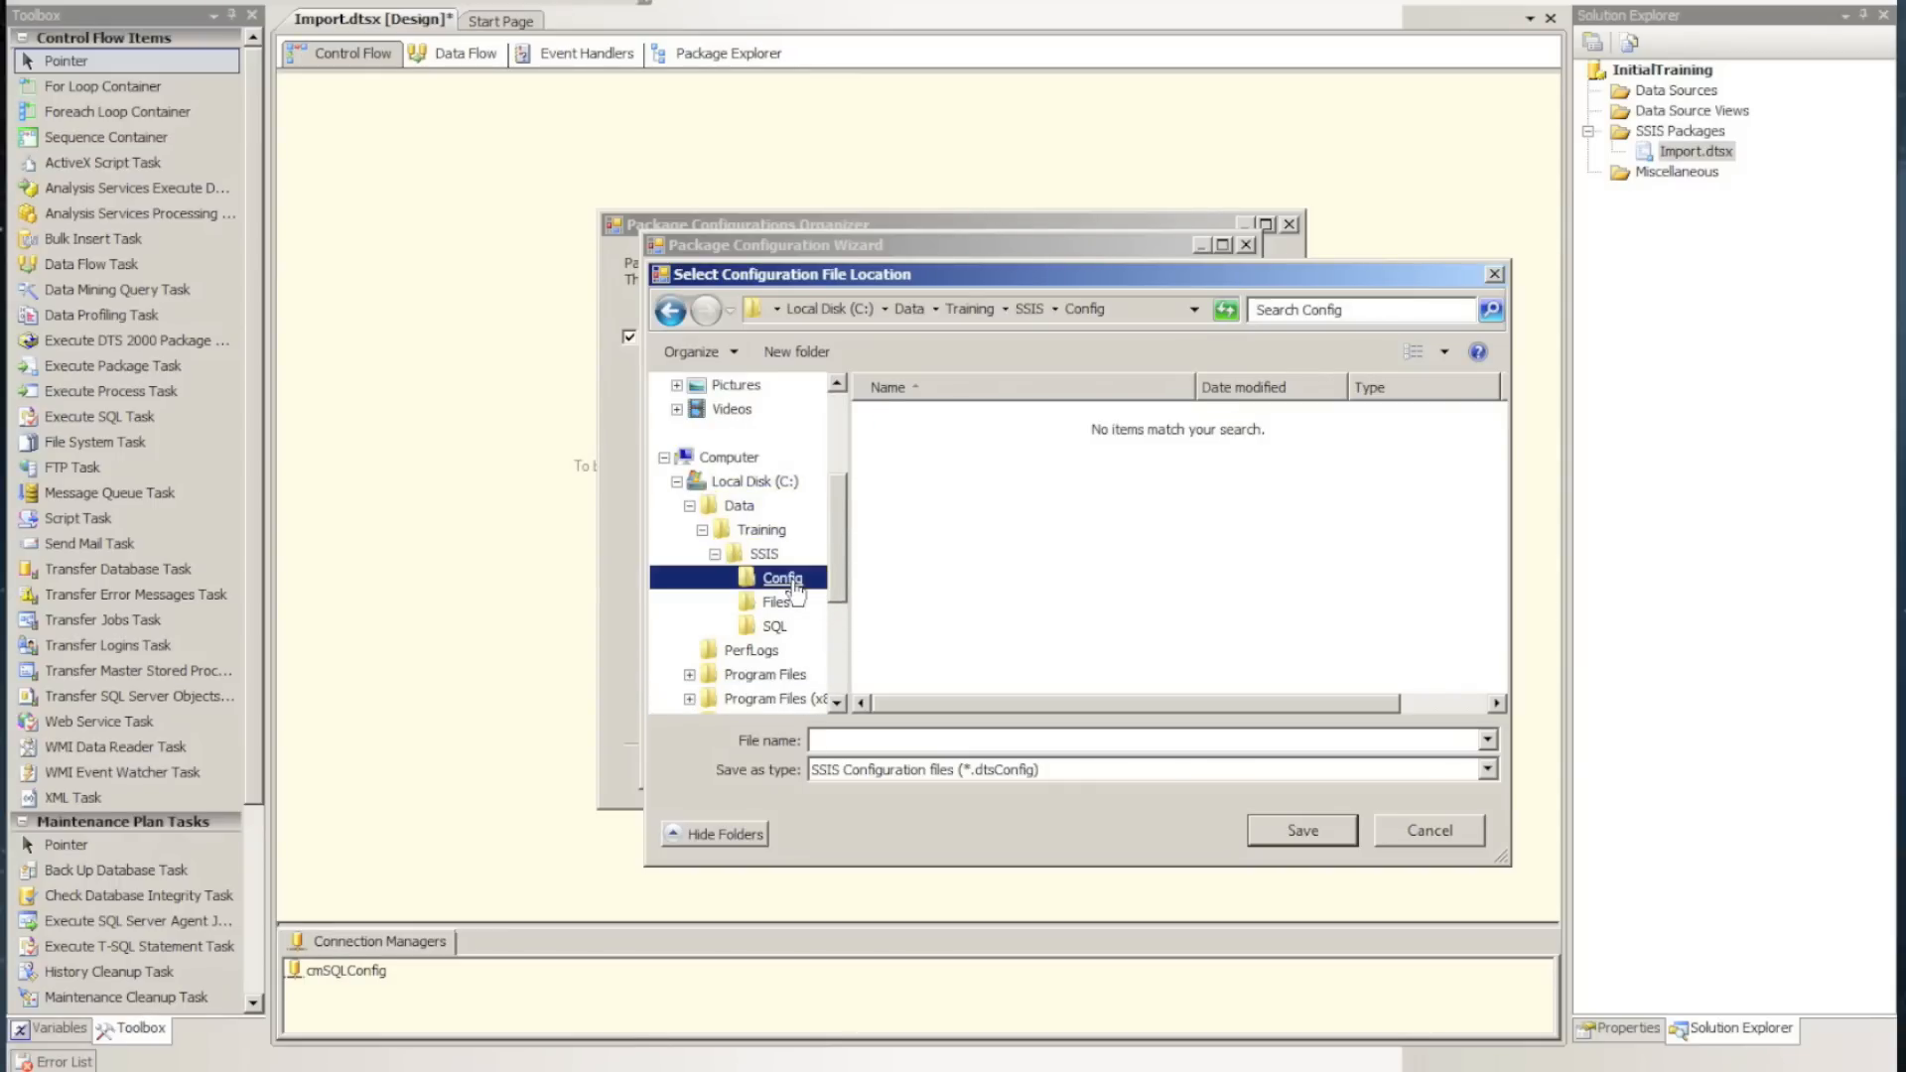
click(834, 741)
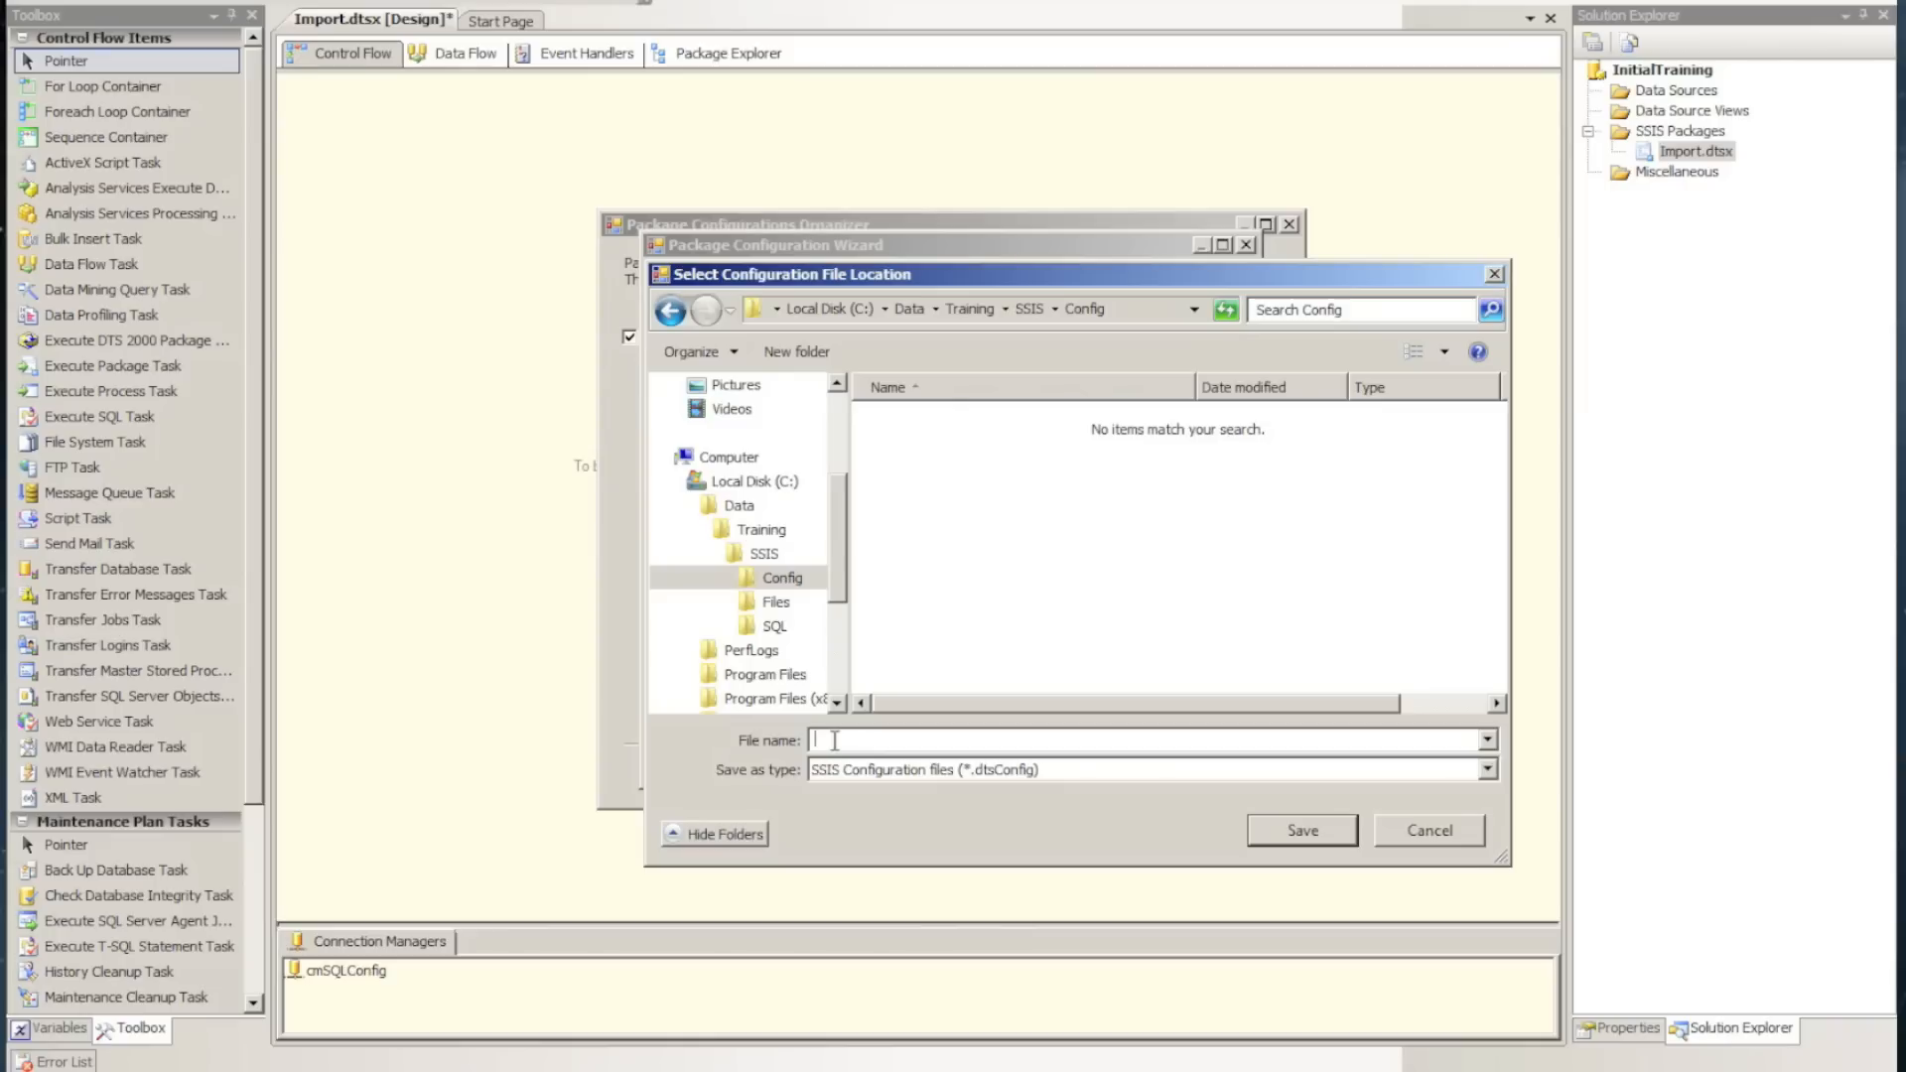
text(SQLConfigConnect)
click(1278, 825)
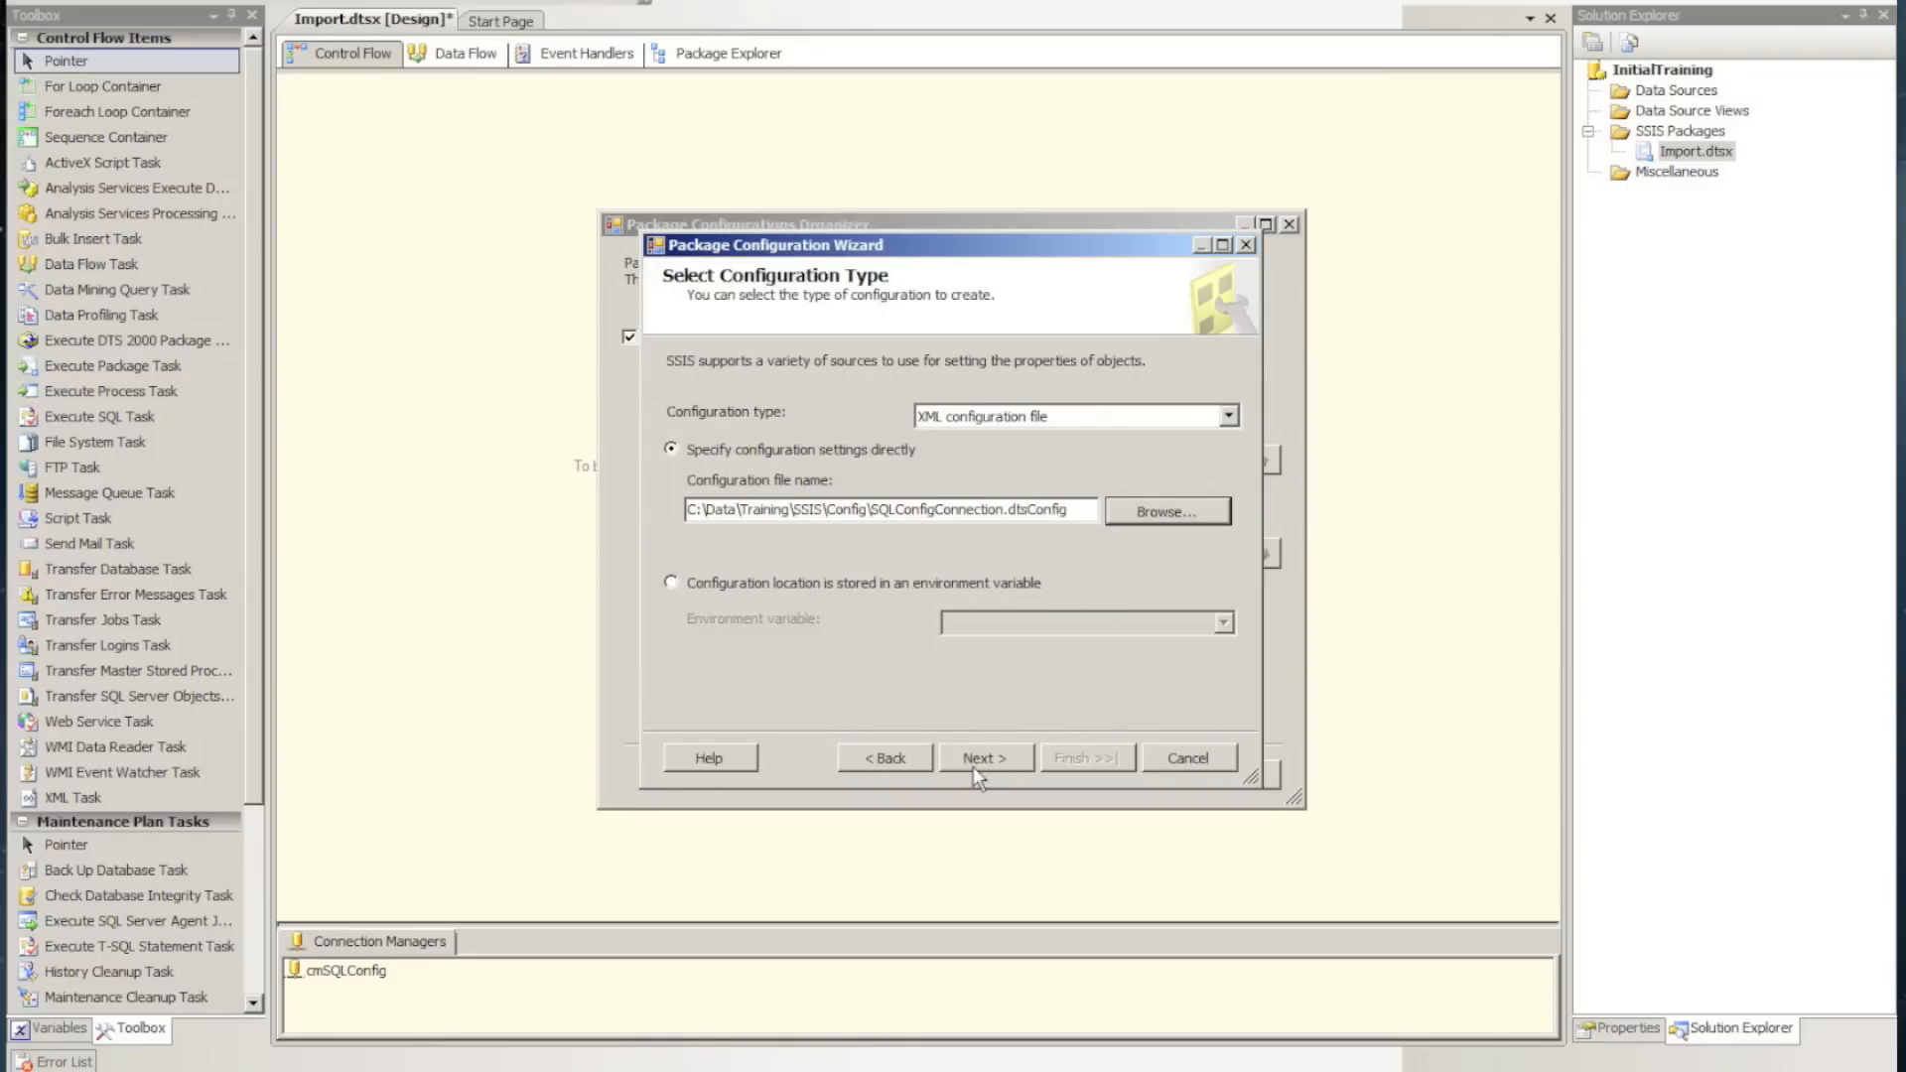
Select the InitialCatalog and ServerName properties of cmSQLConfig for export to the configuration file
click(973, 760)
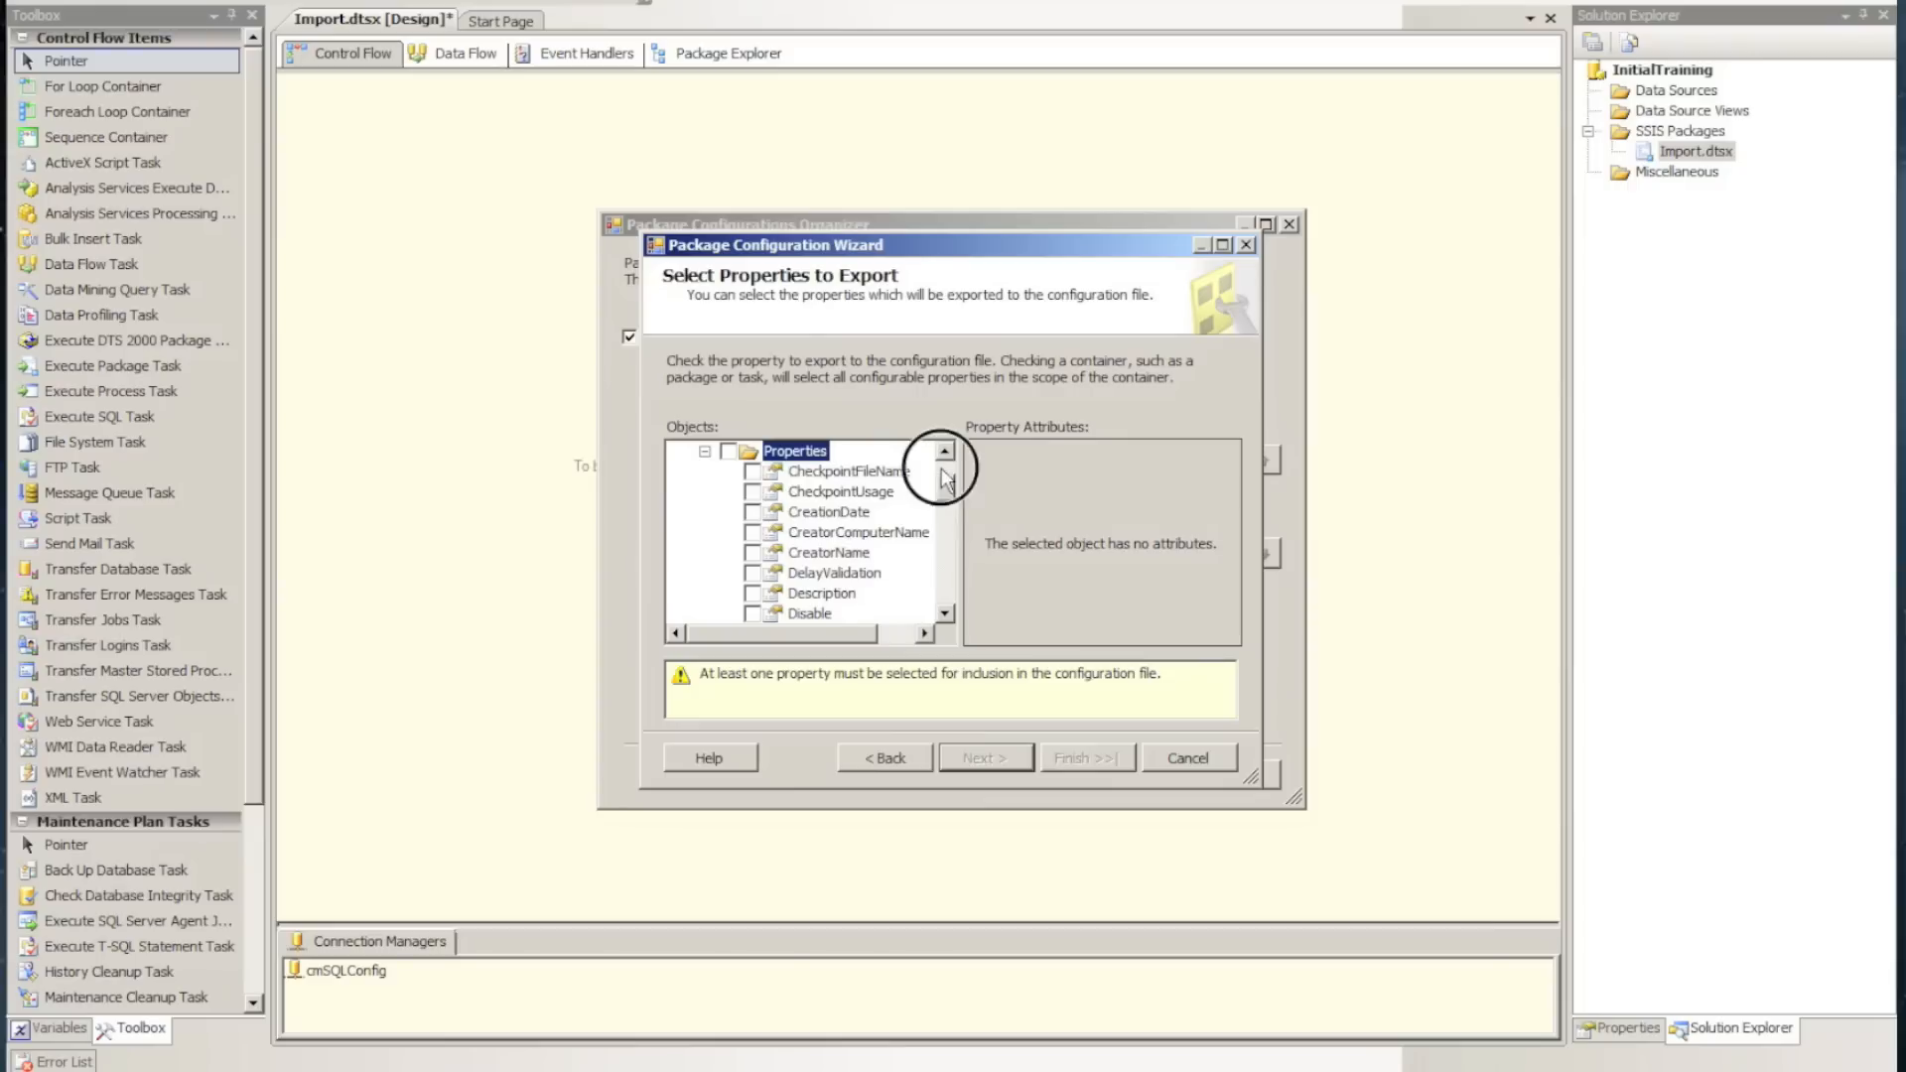
scroll(941, 483, up, 2)
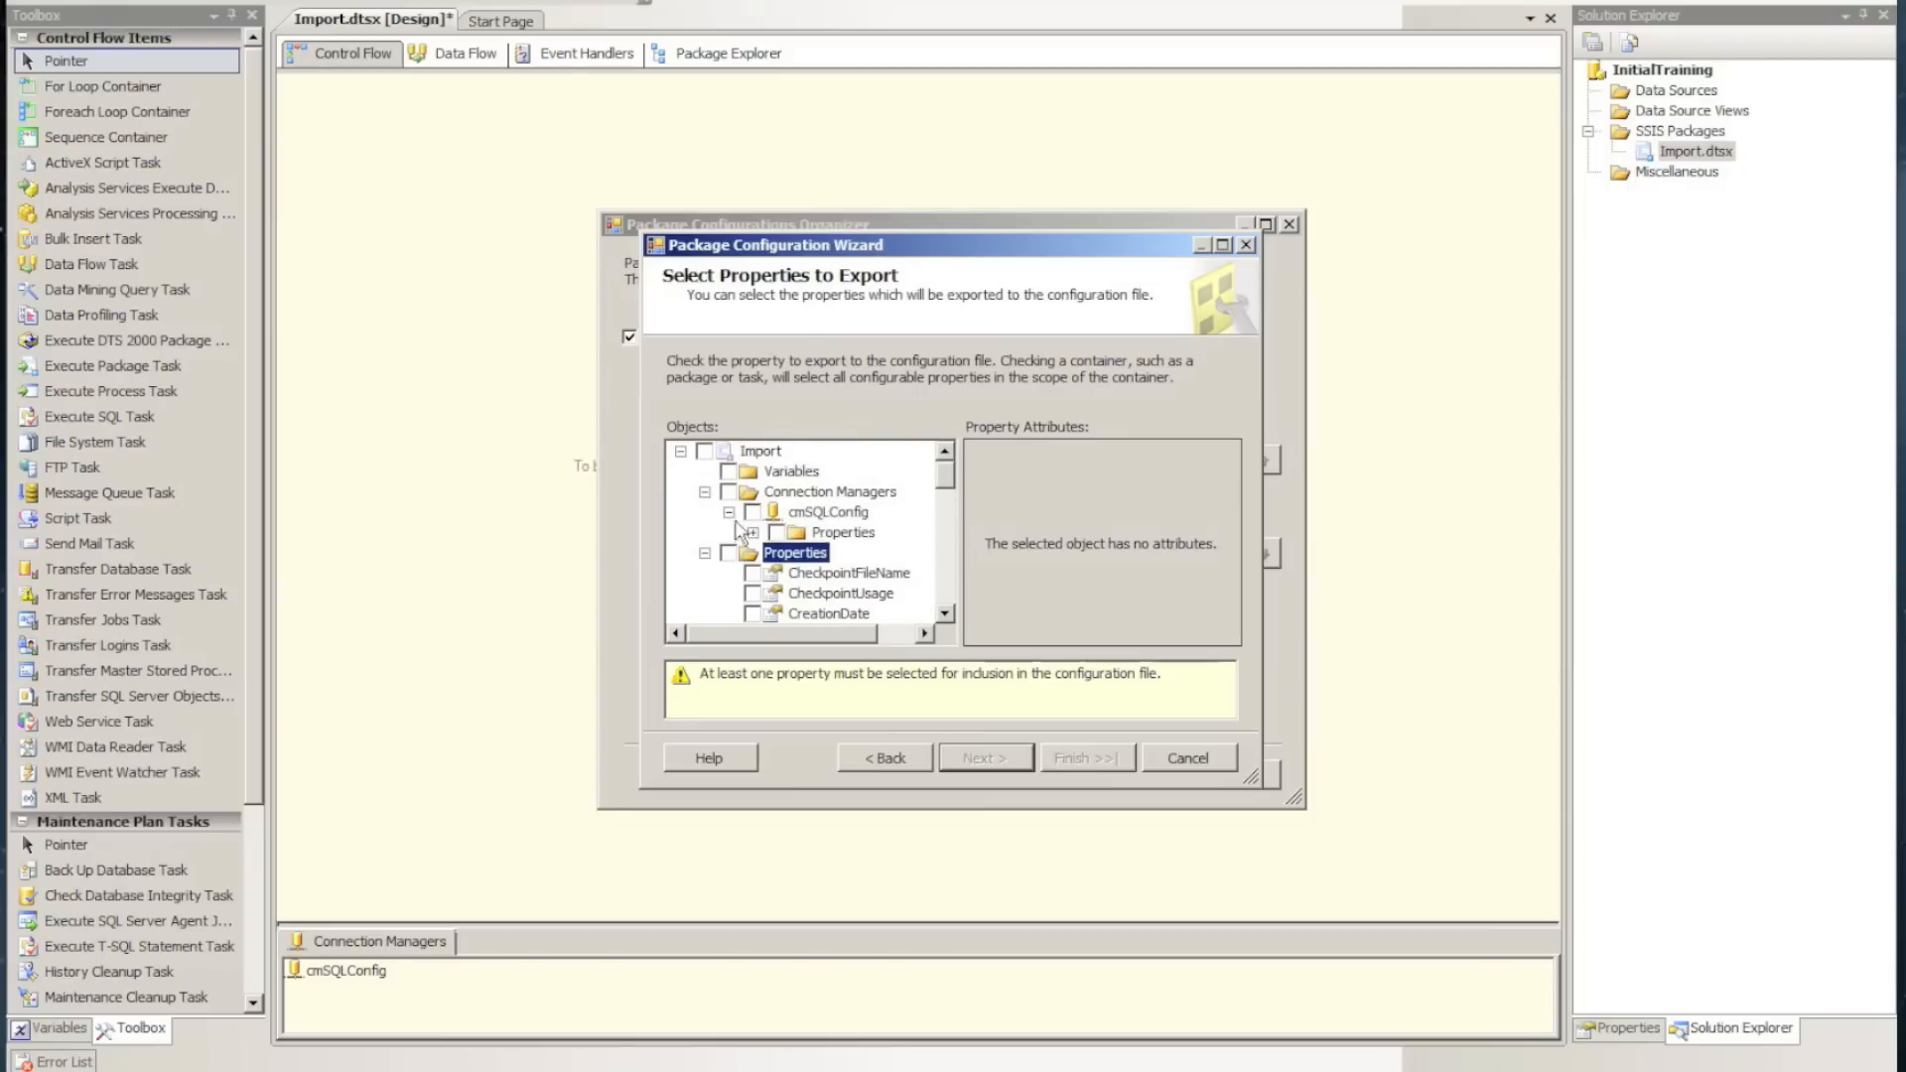
click(752, 532)
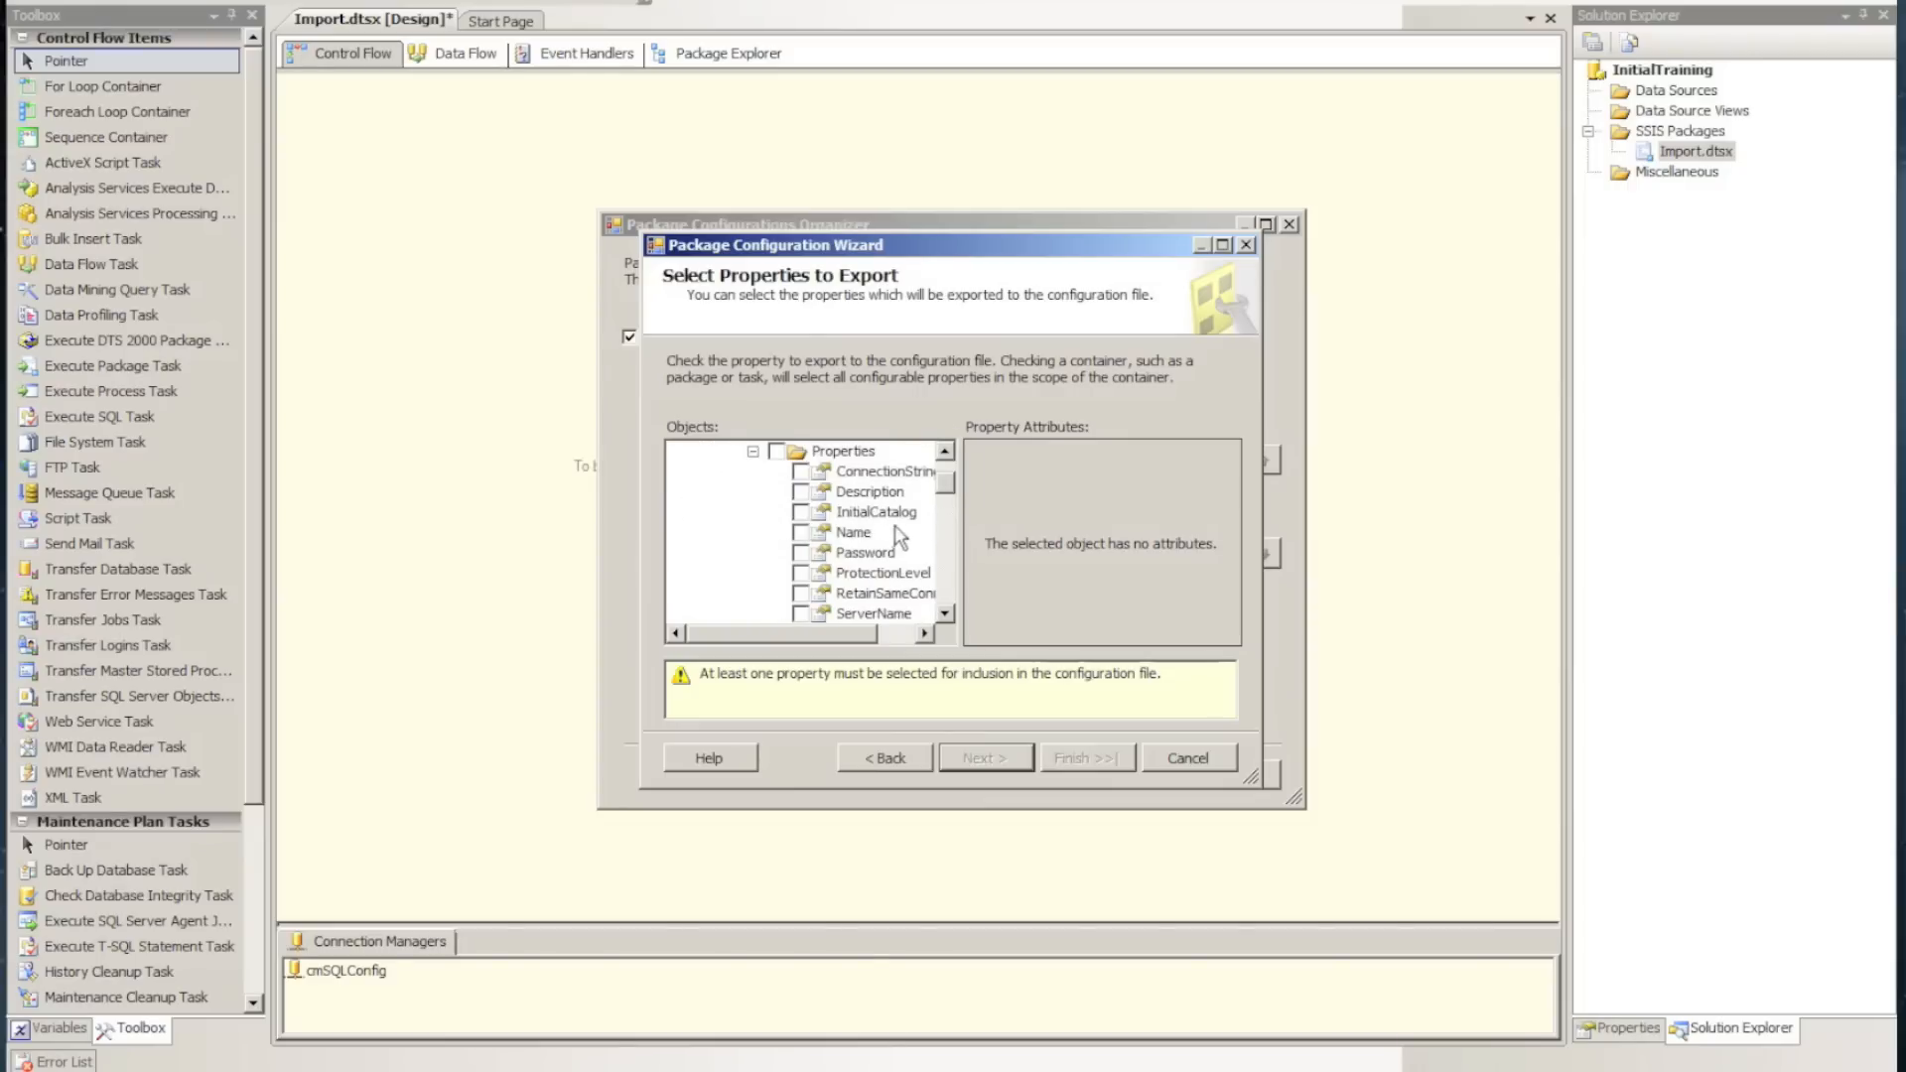
click(800, 512)
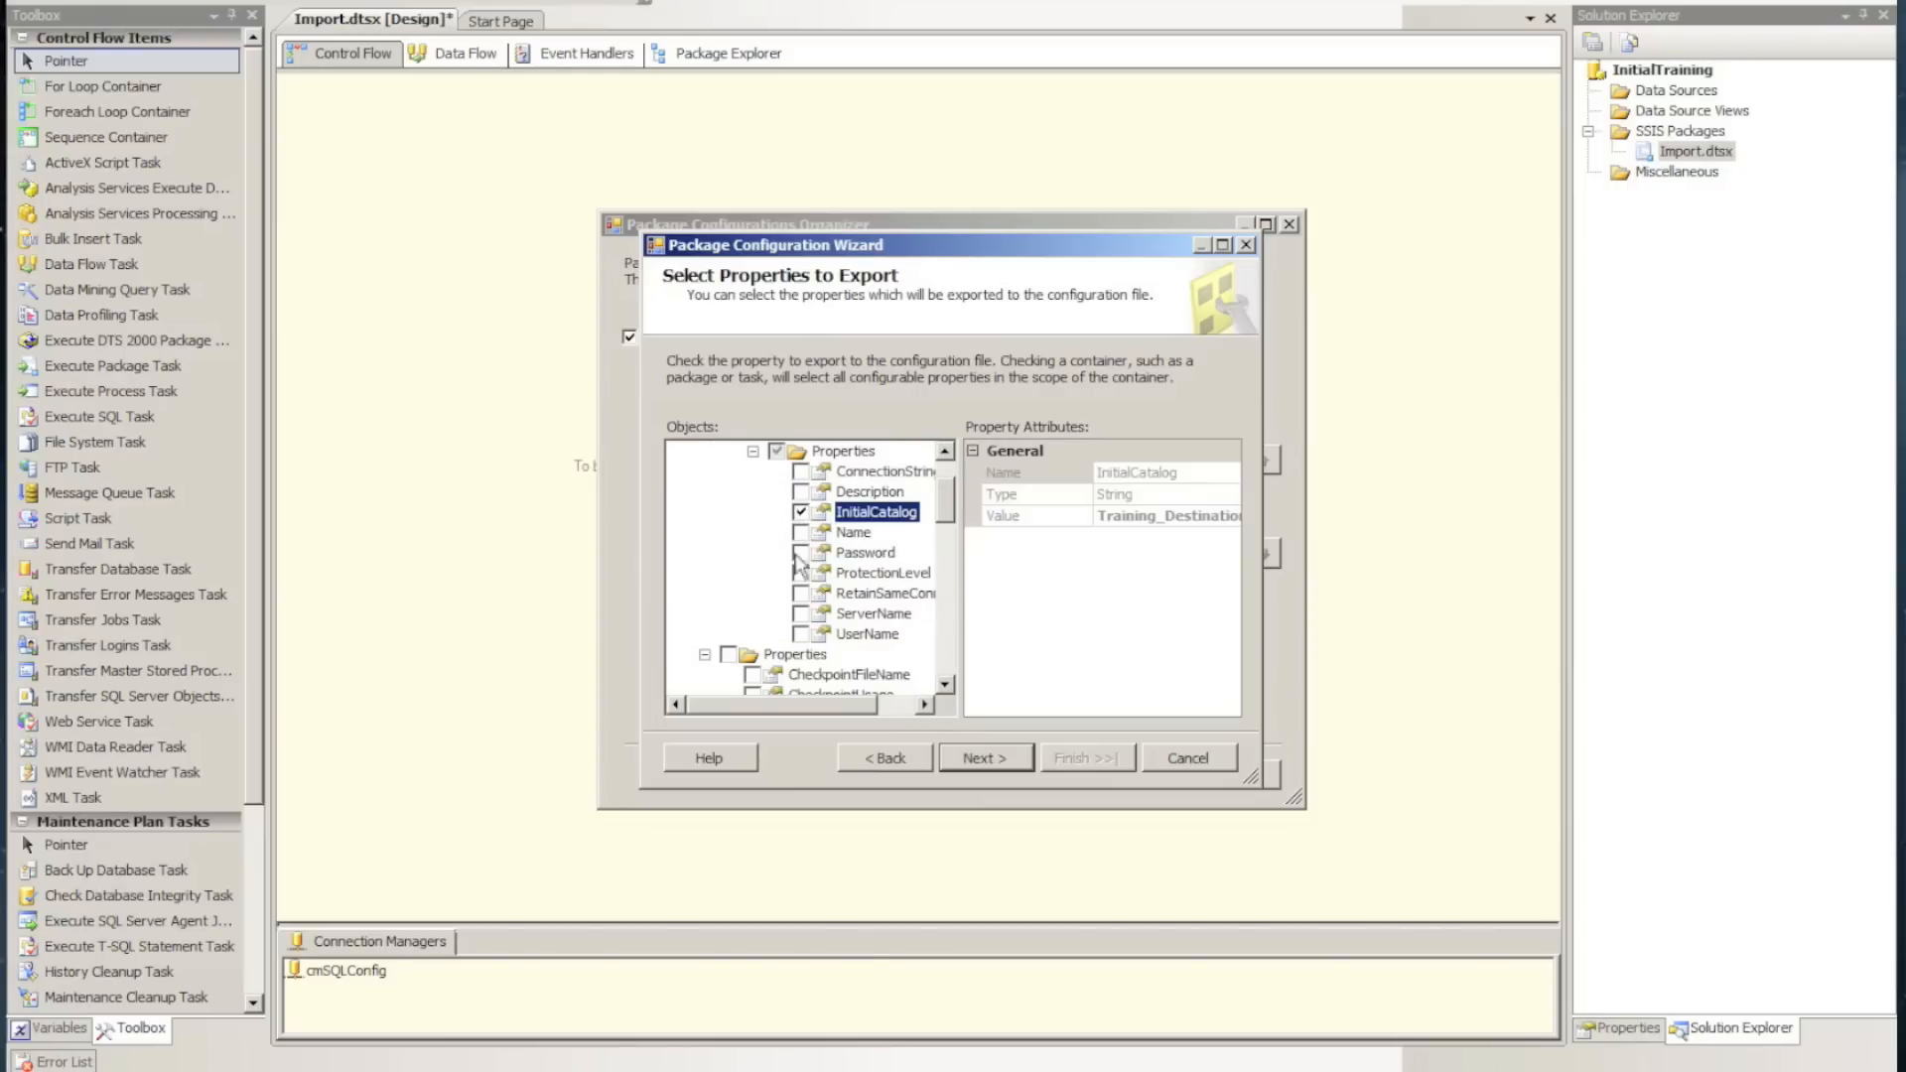
click(800, 614)
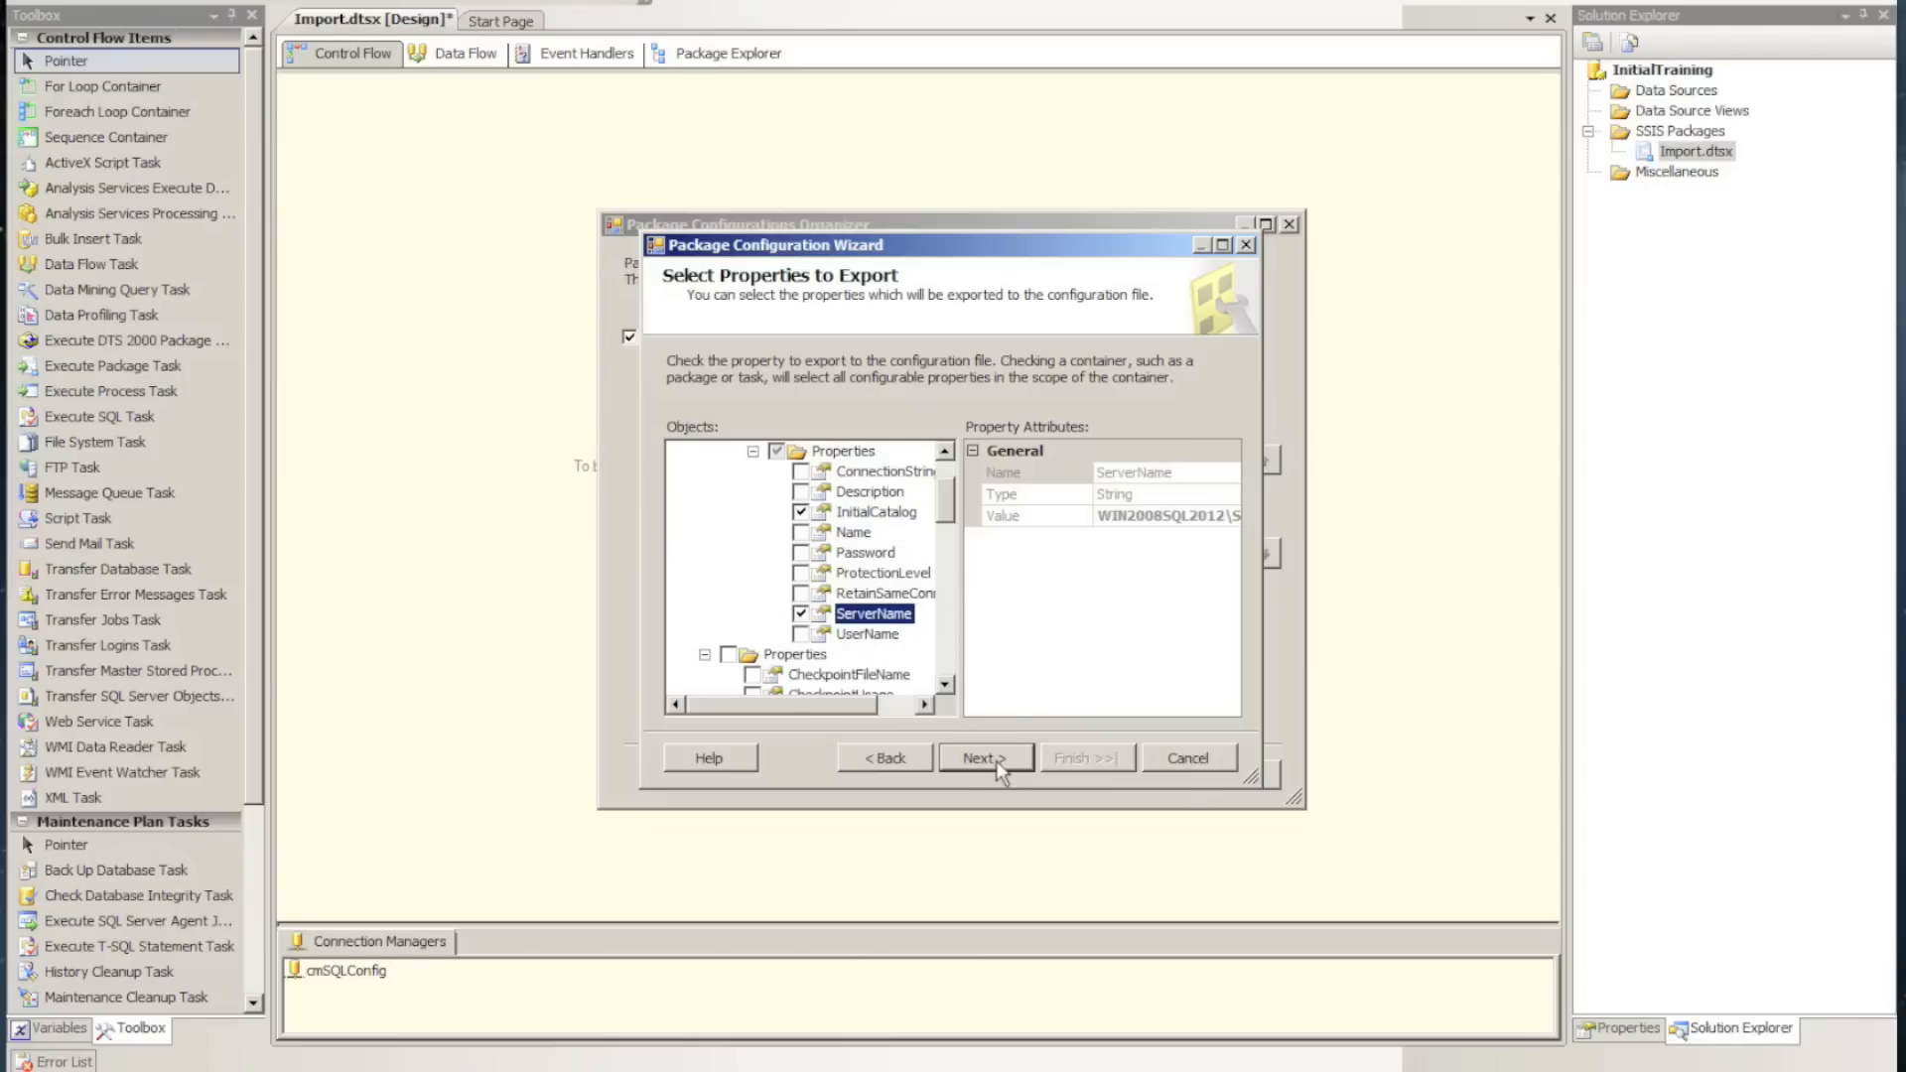
click(997, 769)
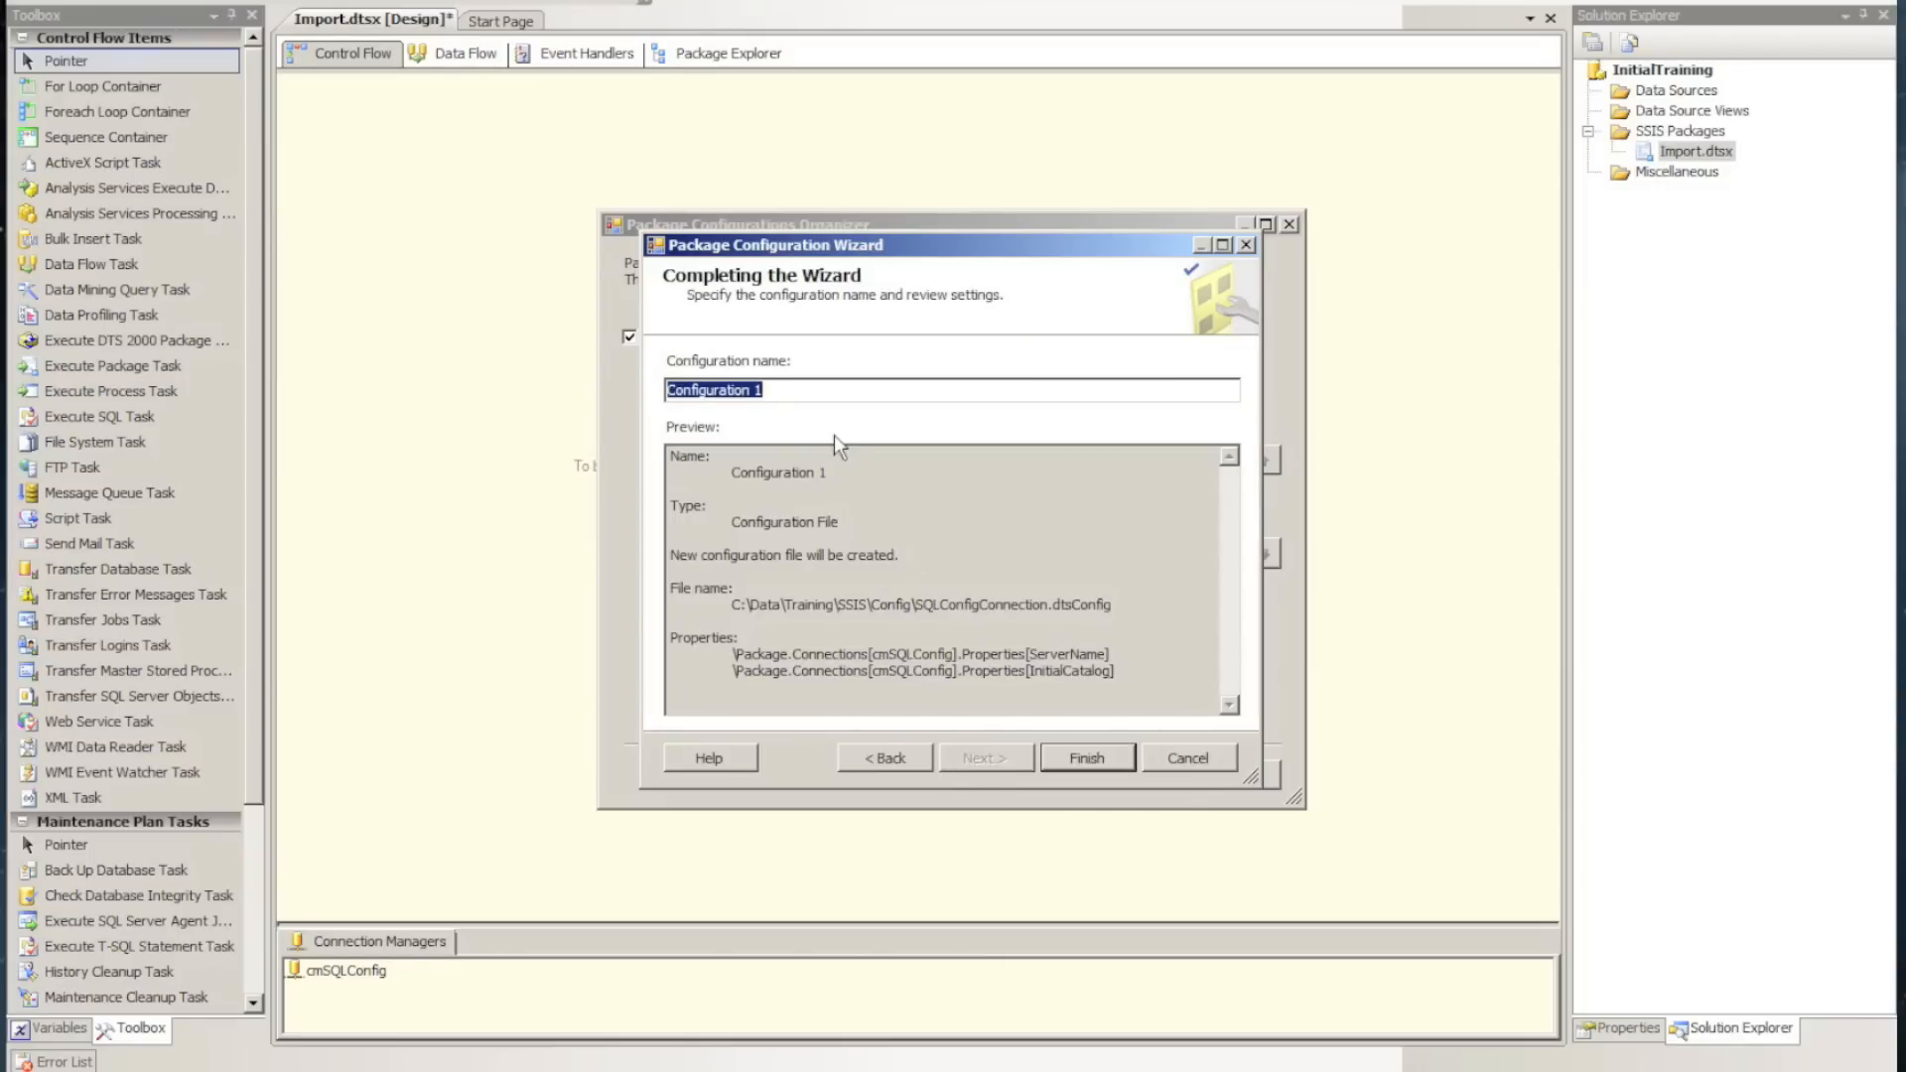
Name the configuration XML Config, finish creating it and close the configurations organizer
text(XML Config)
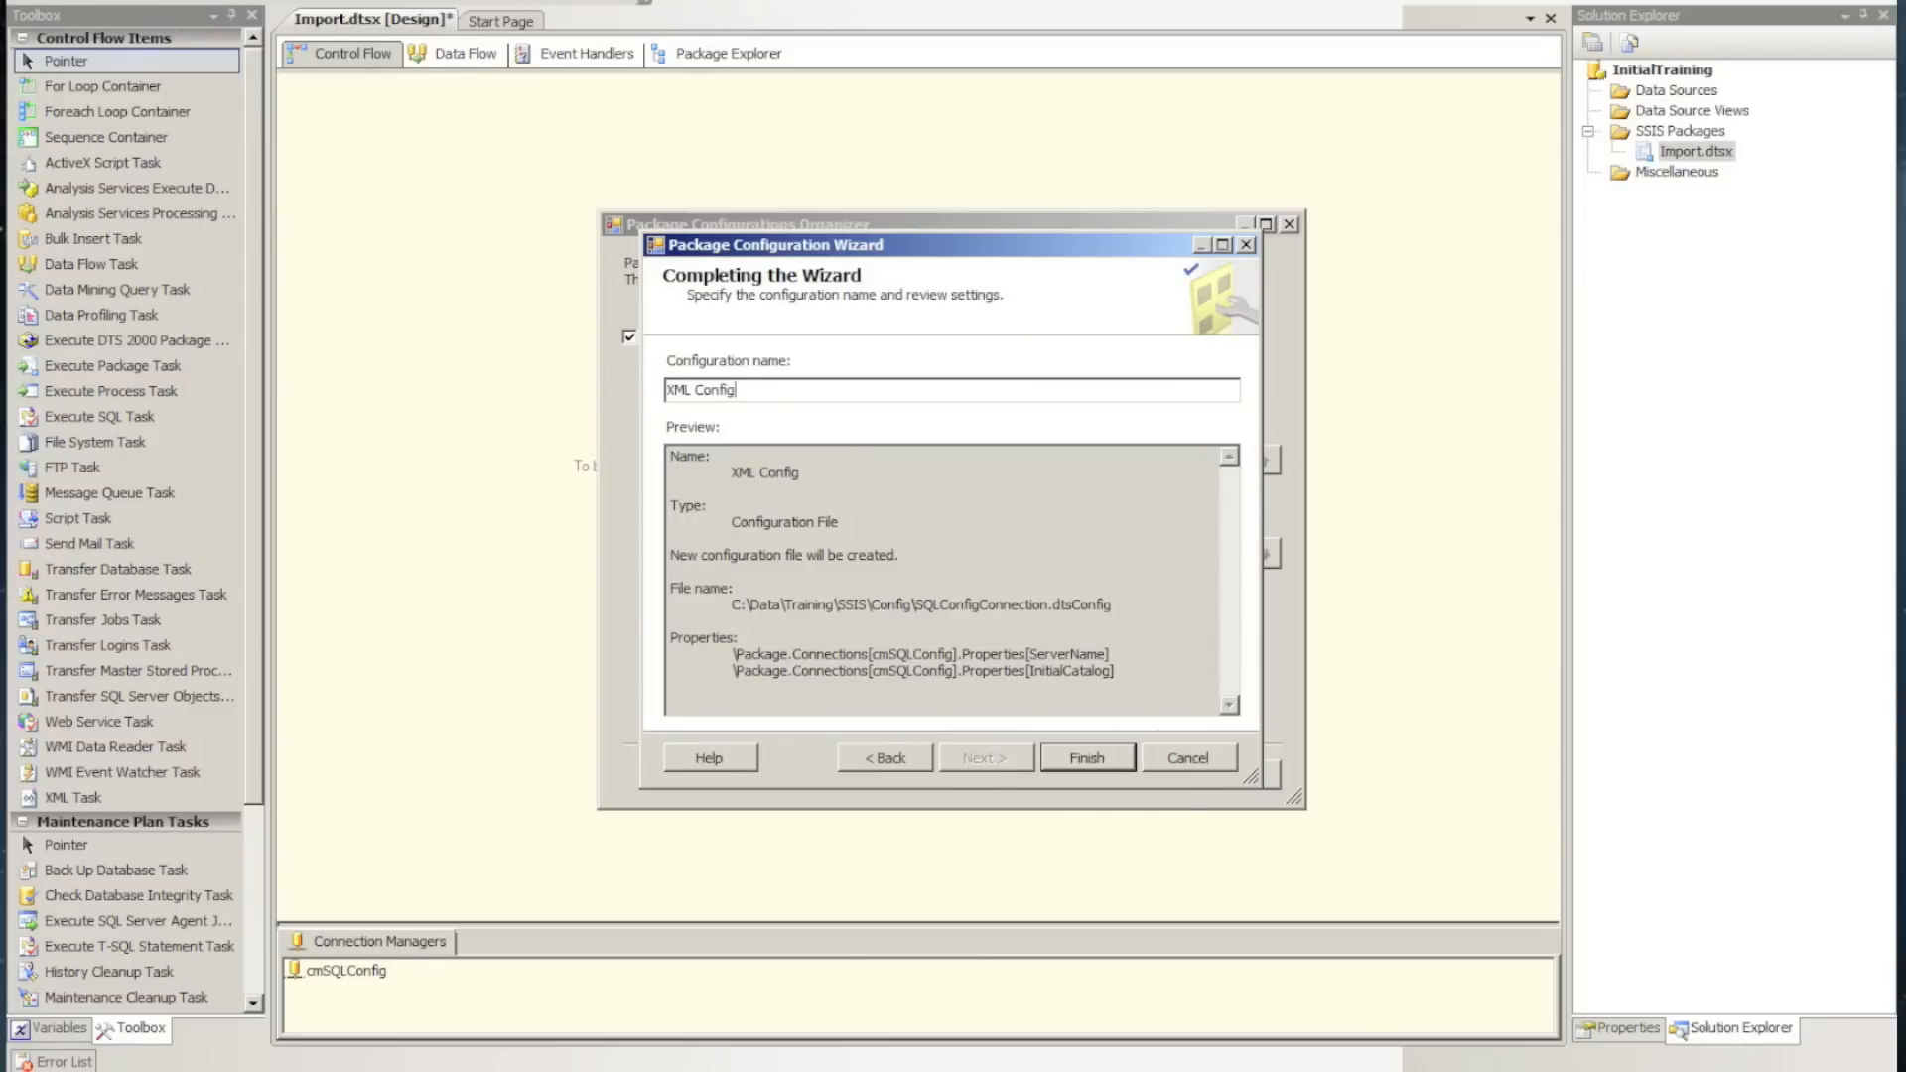
click(1092, 760)
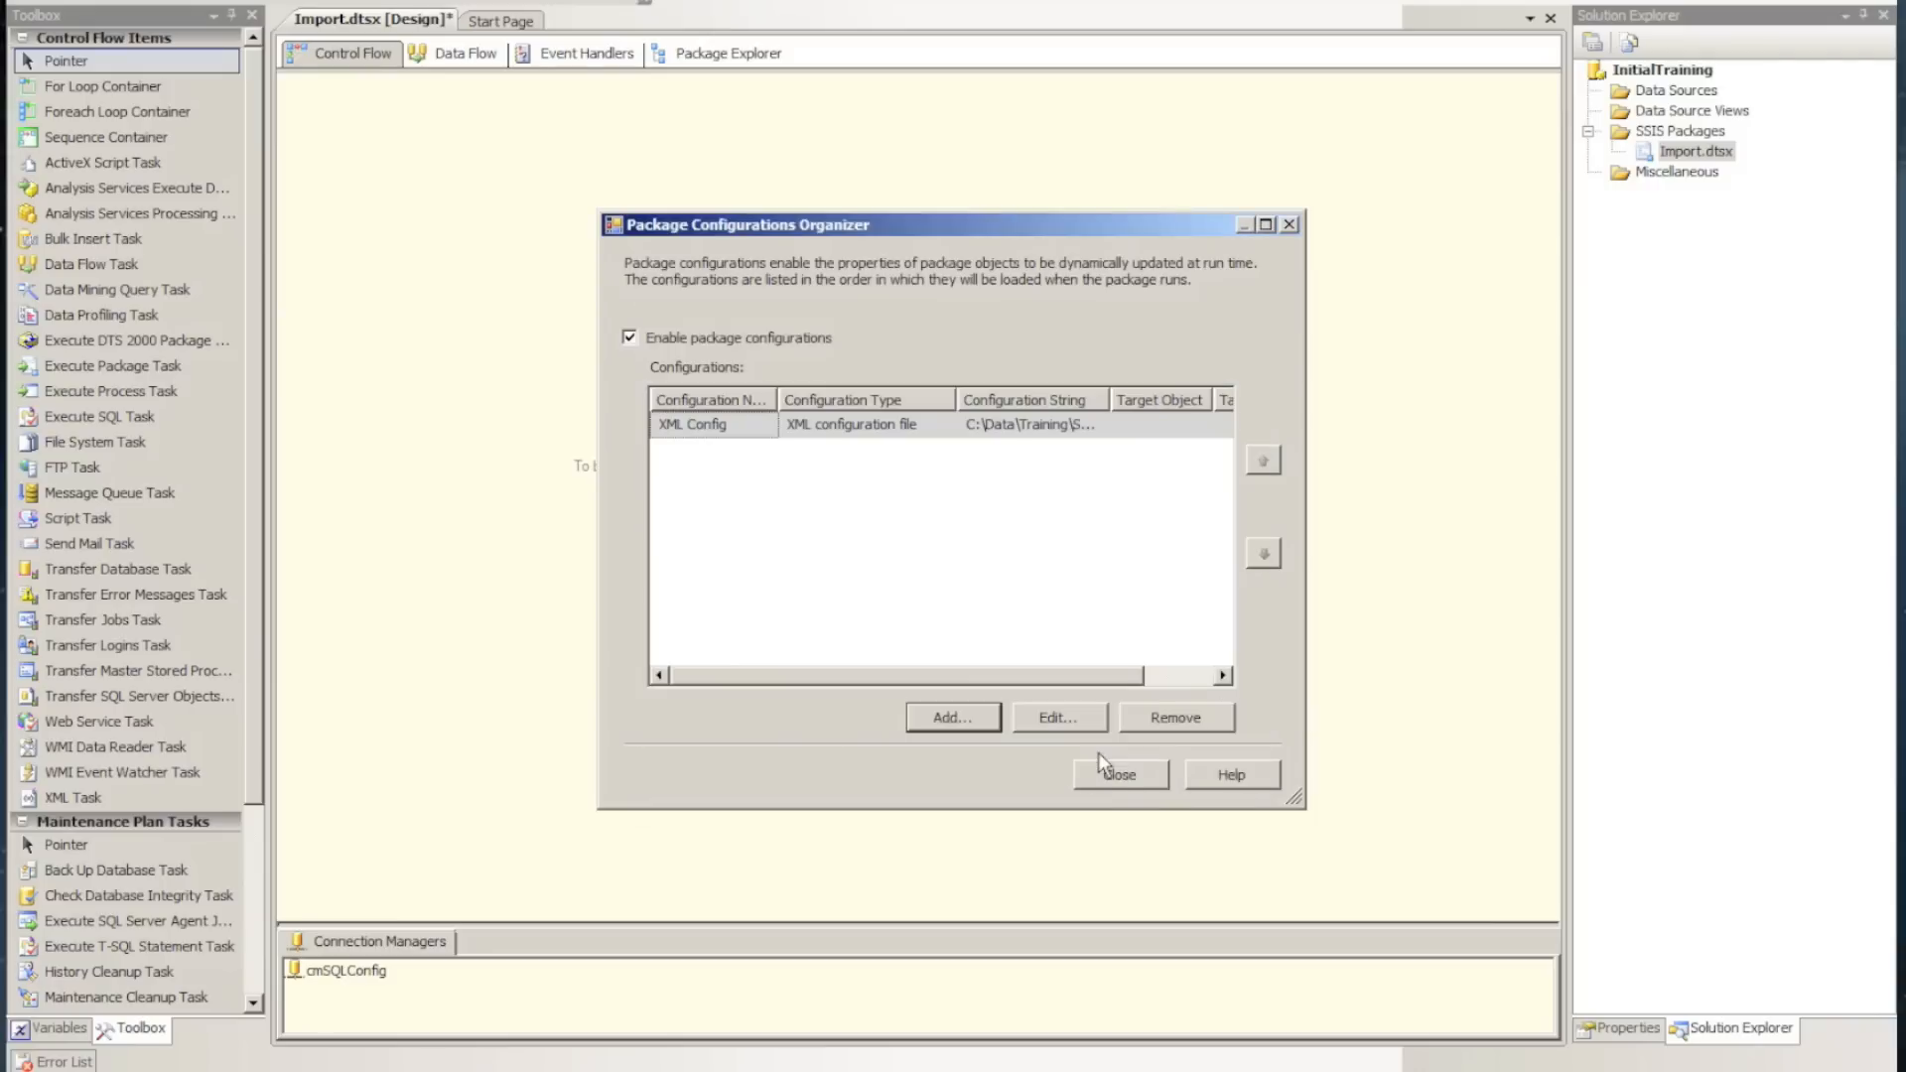
click(1098, 774)
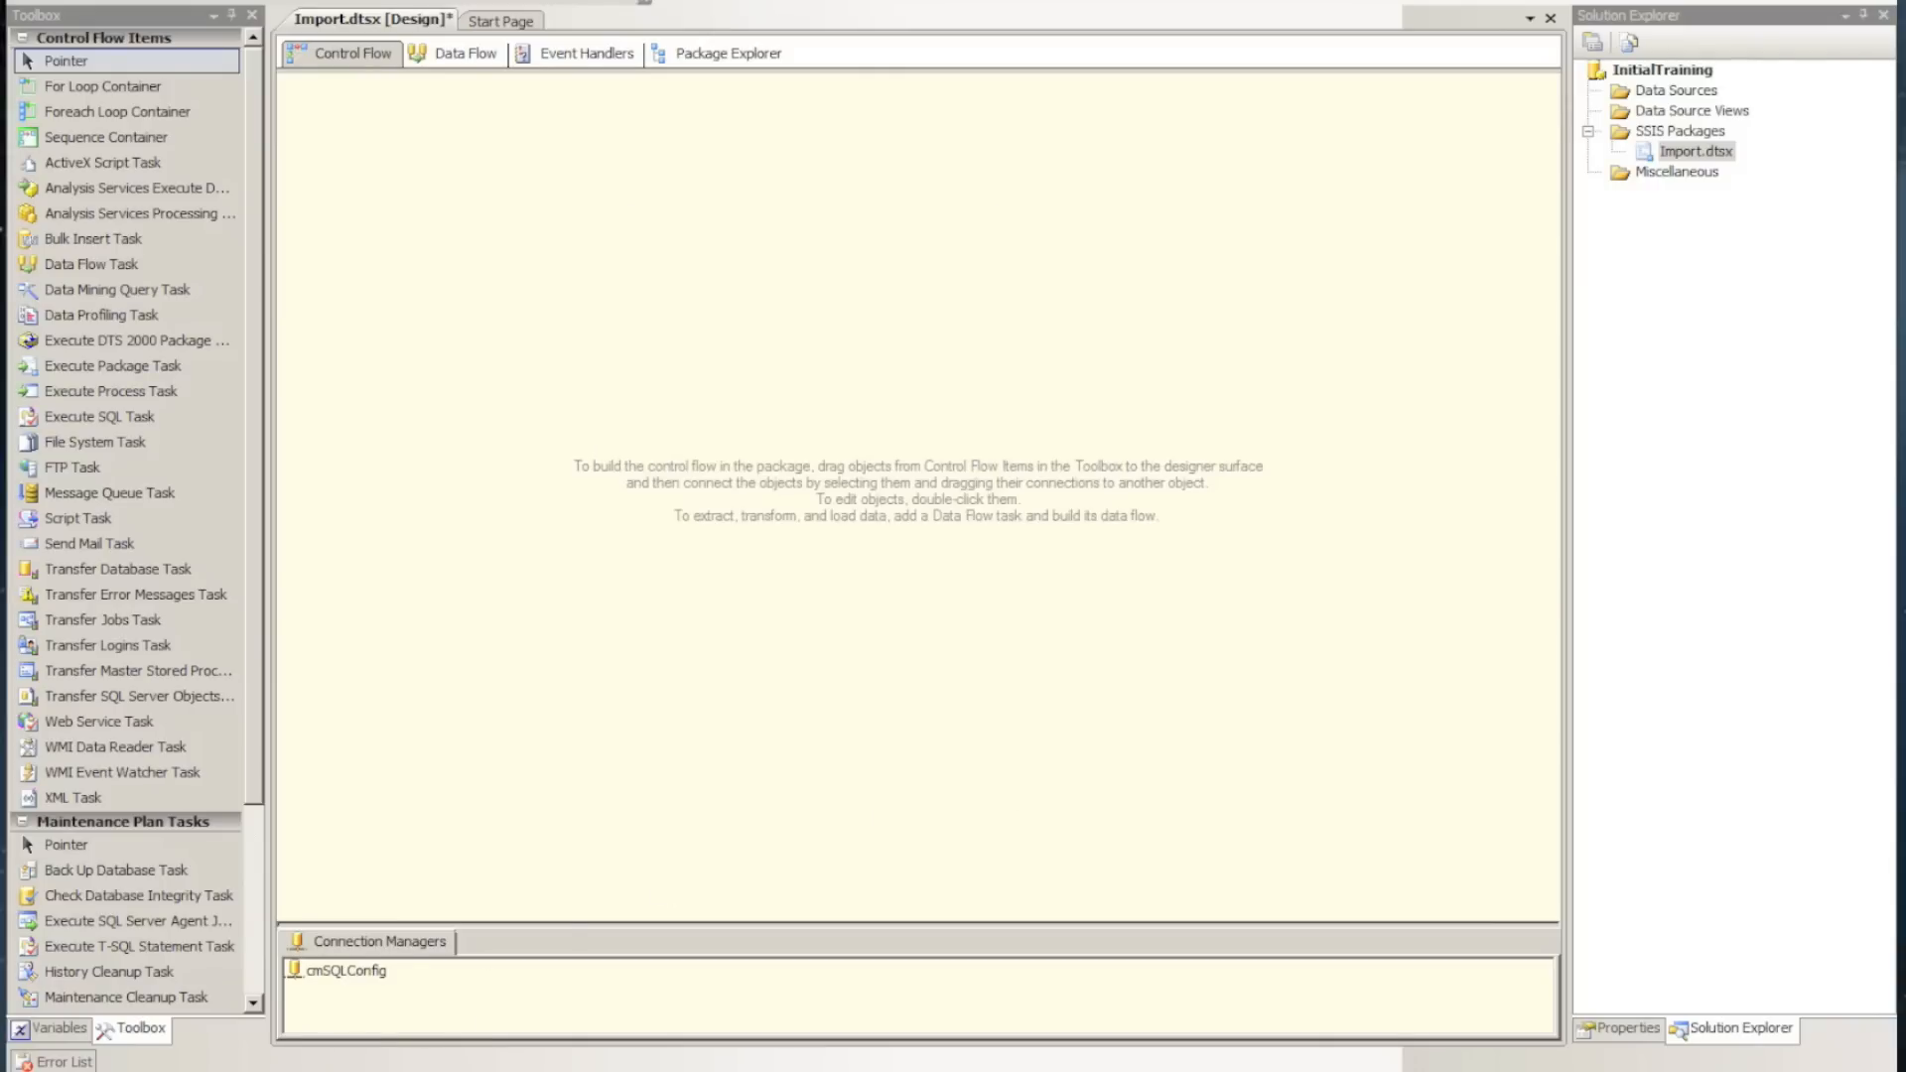
Switch to the Config folder in Windows Explorer and open the SQLConfigConnection file with Notepad
key(alt+Tab)
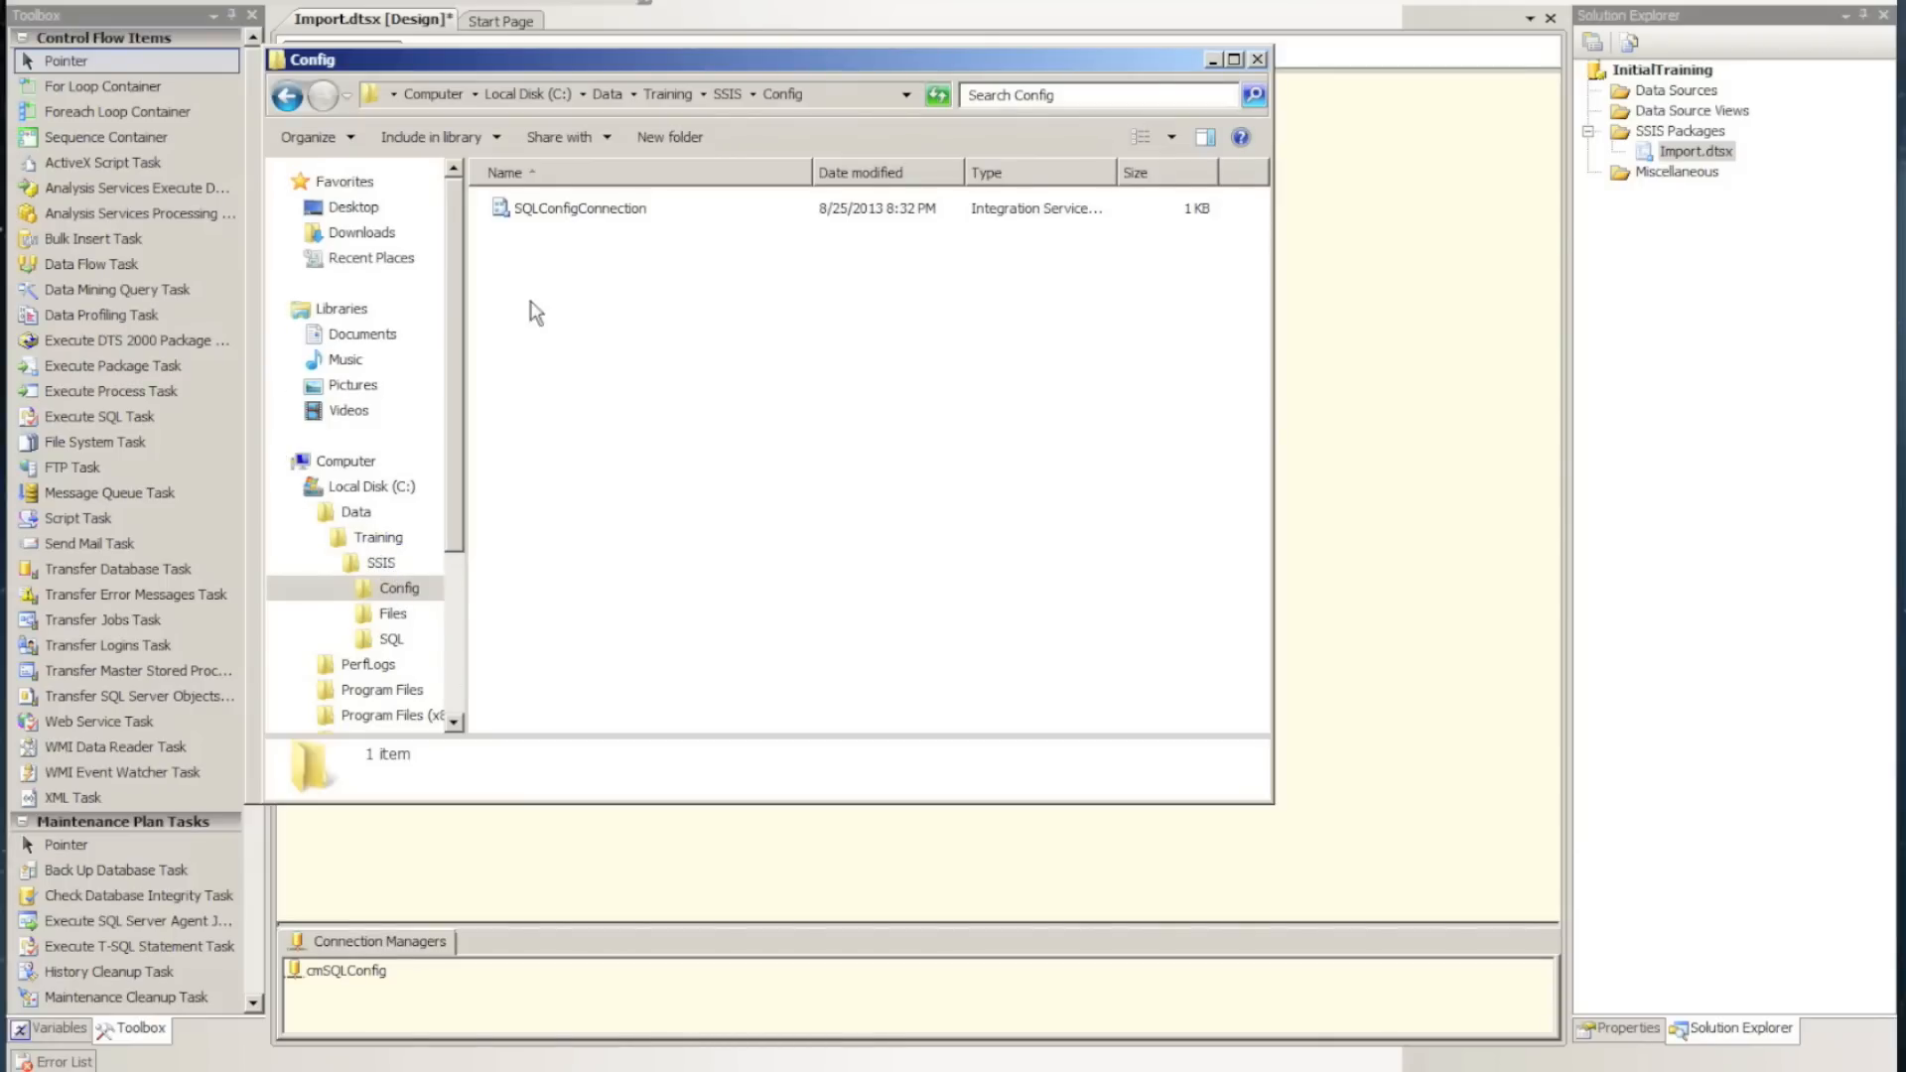
right_click(559, 210)
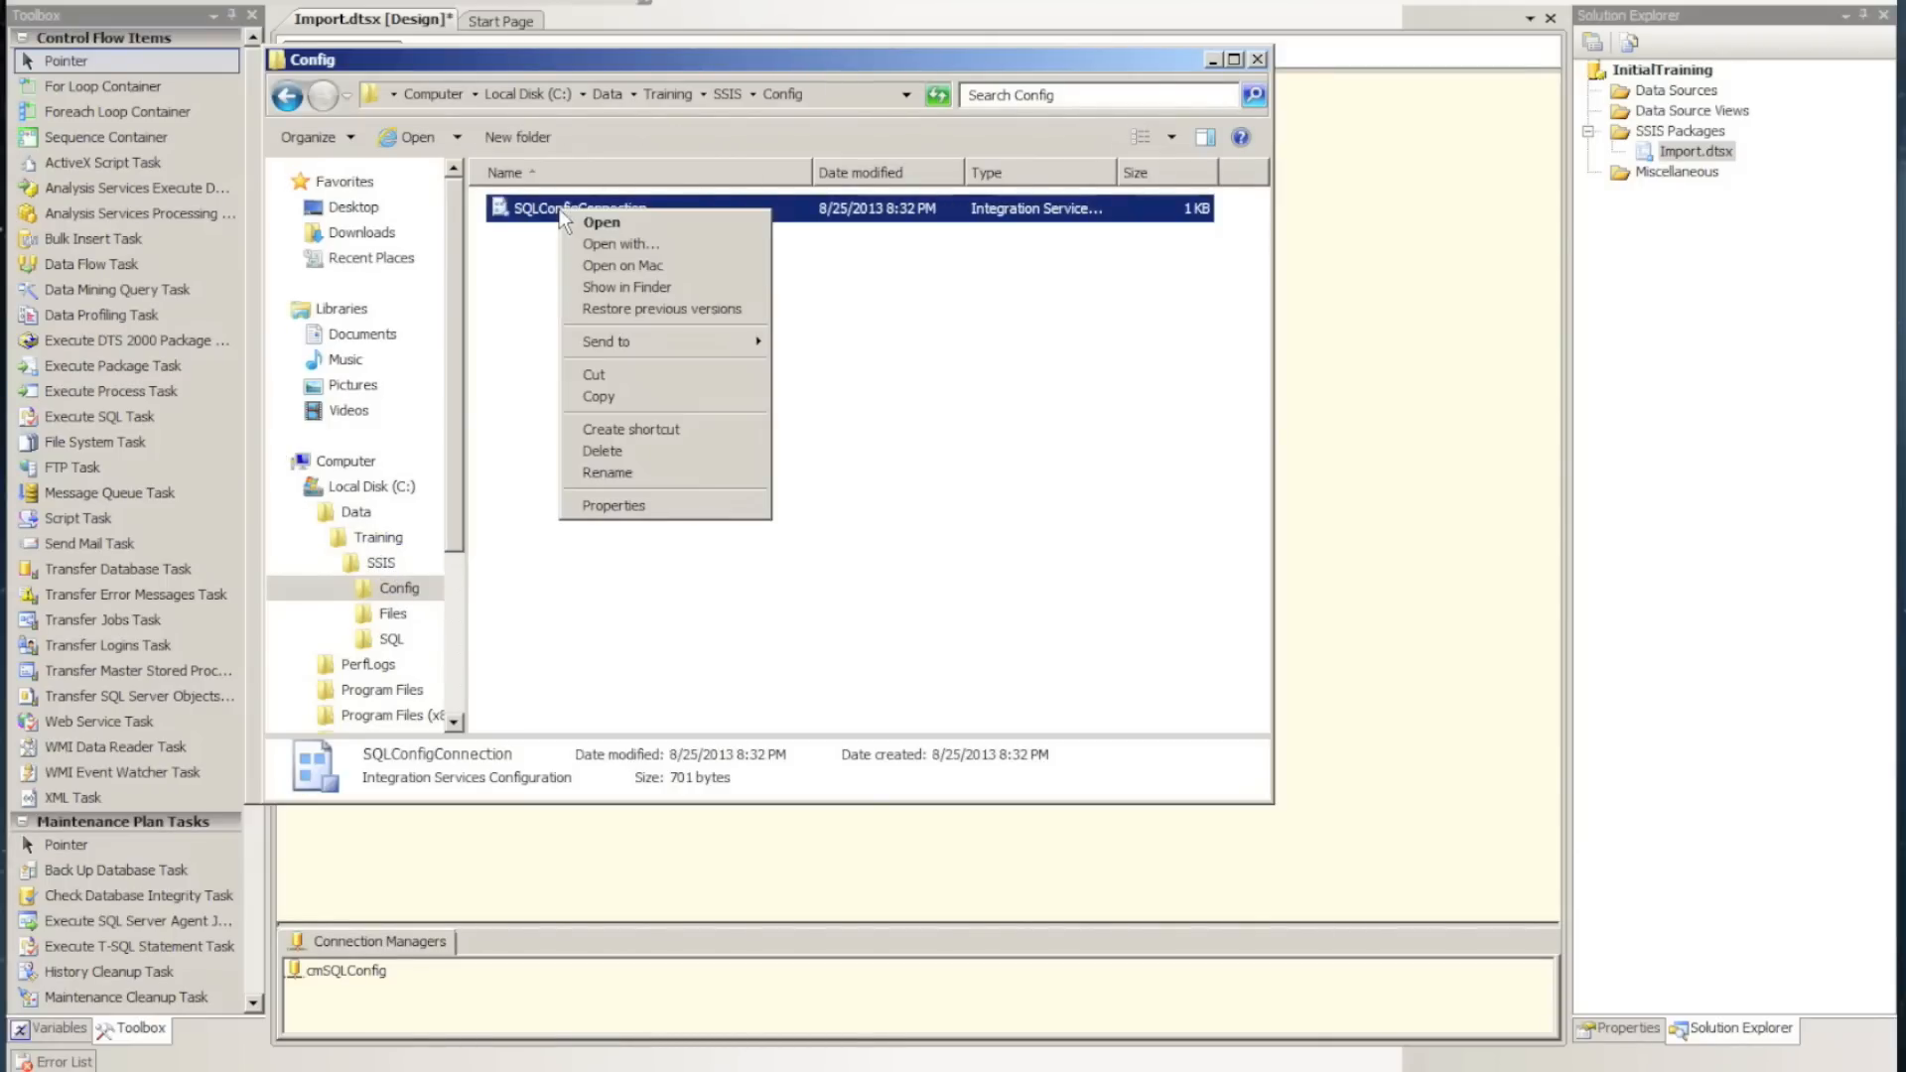
click(632, 249)
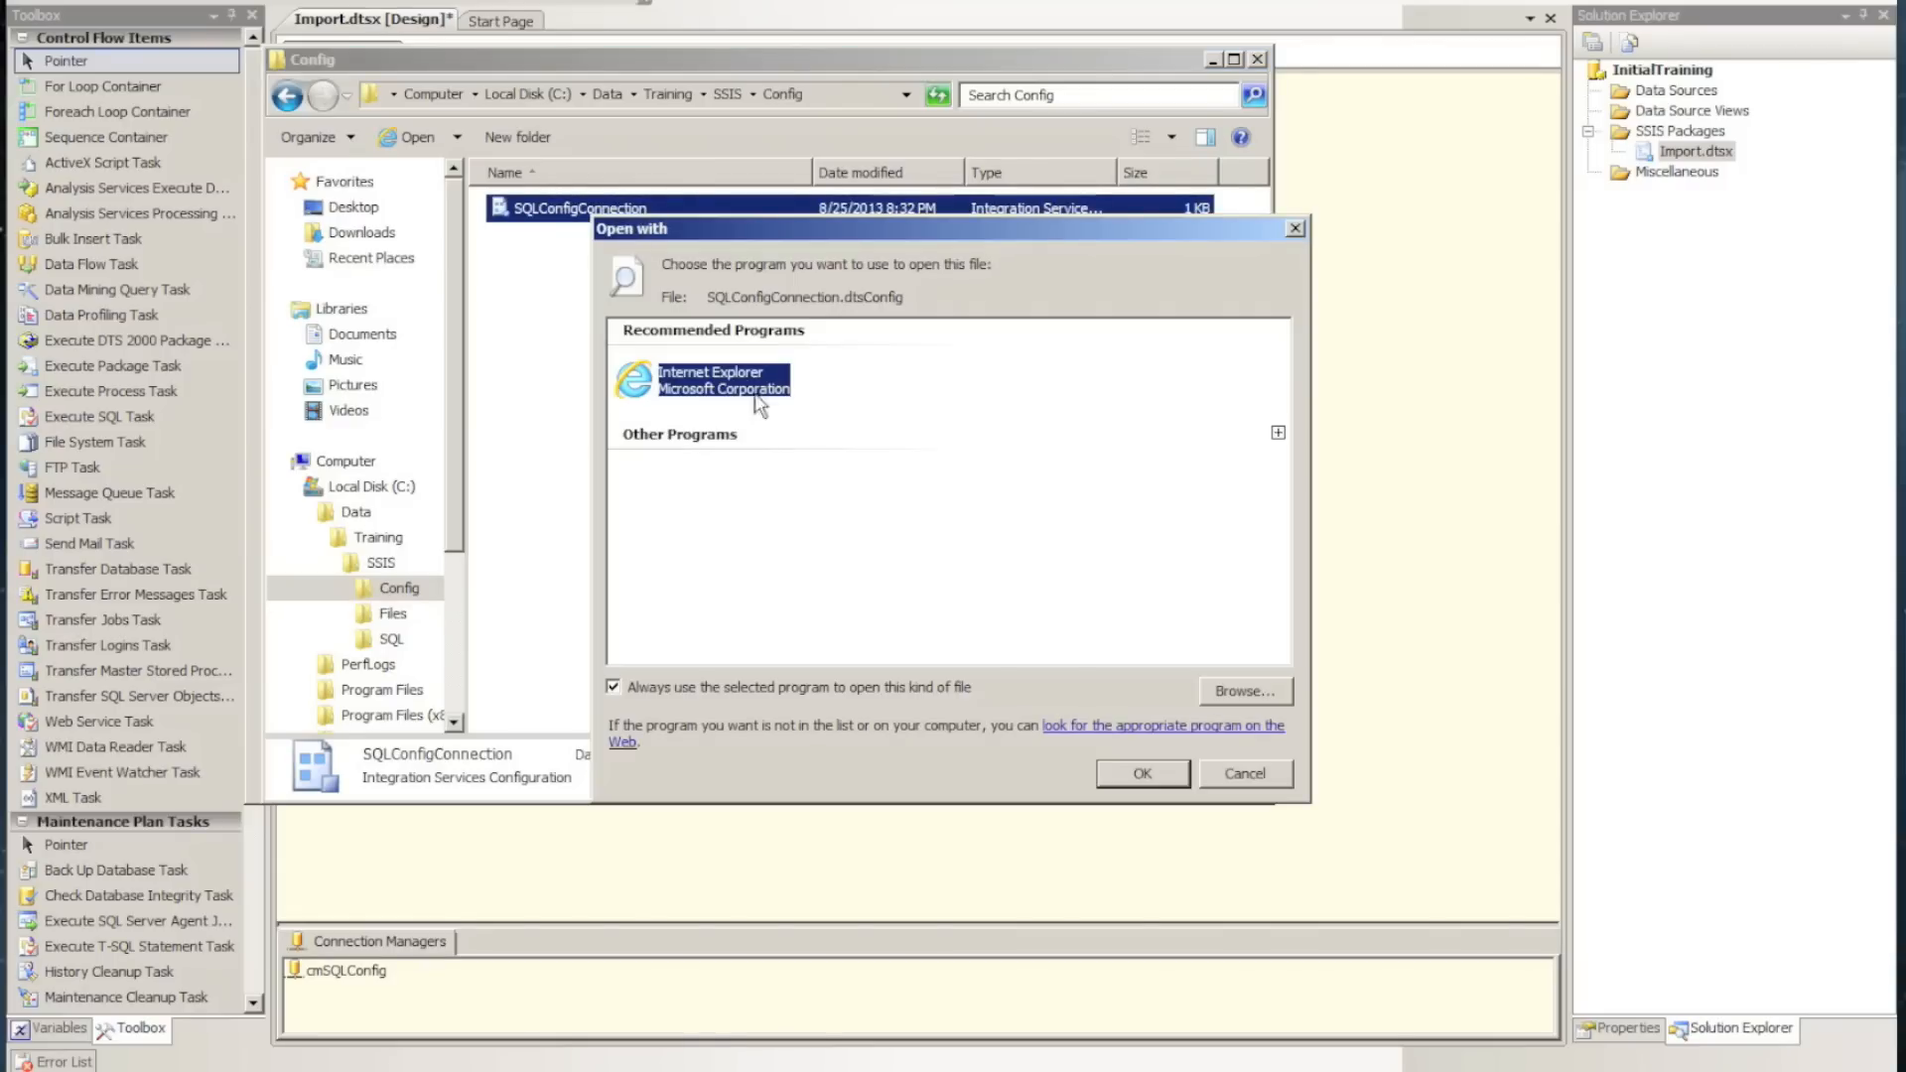
click(1278, 434)
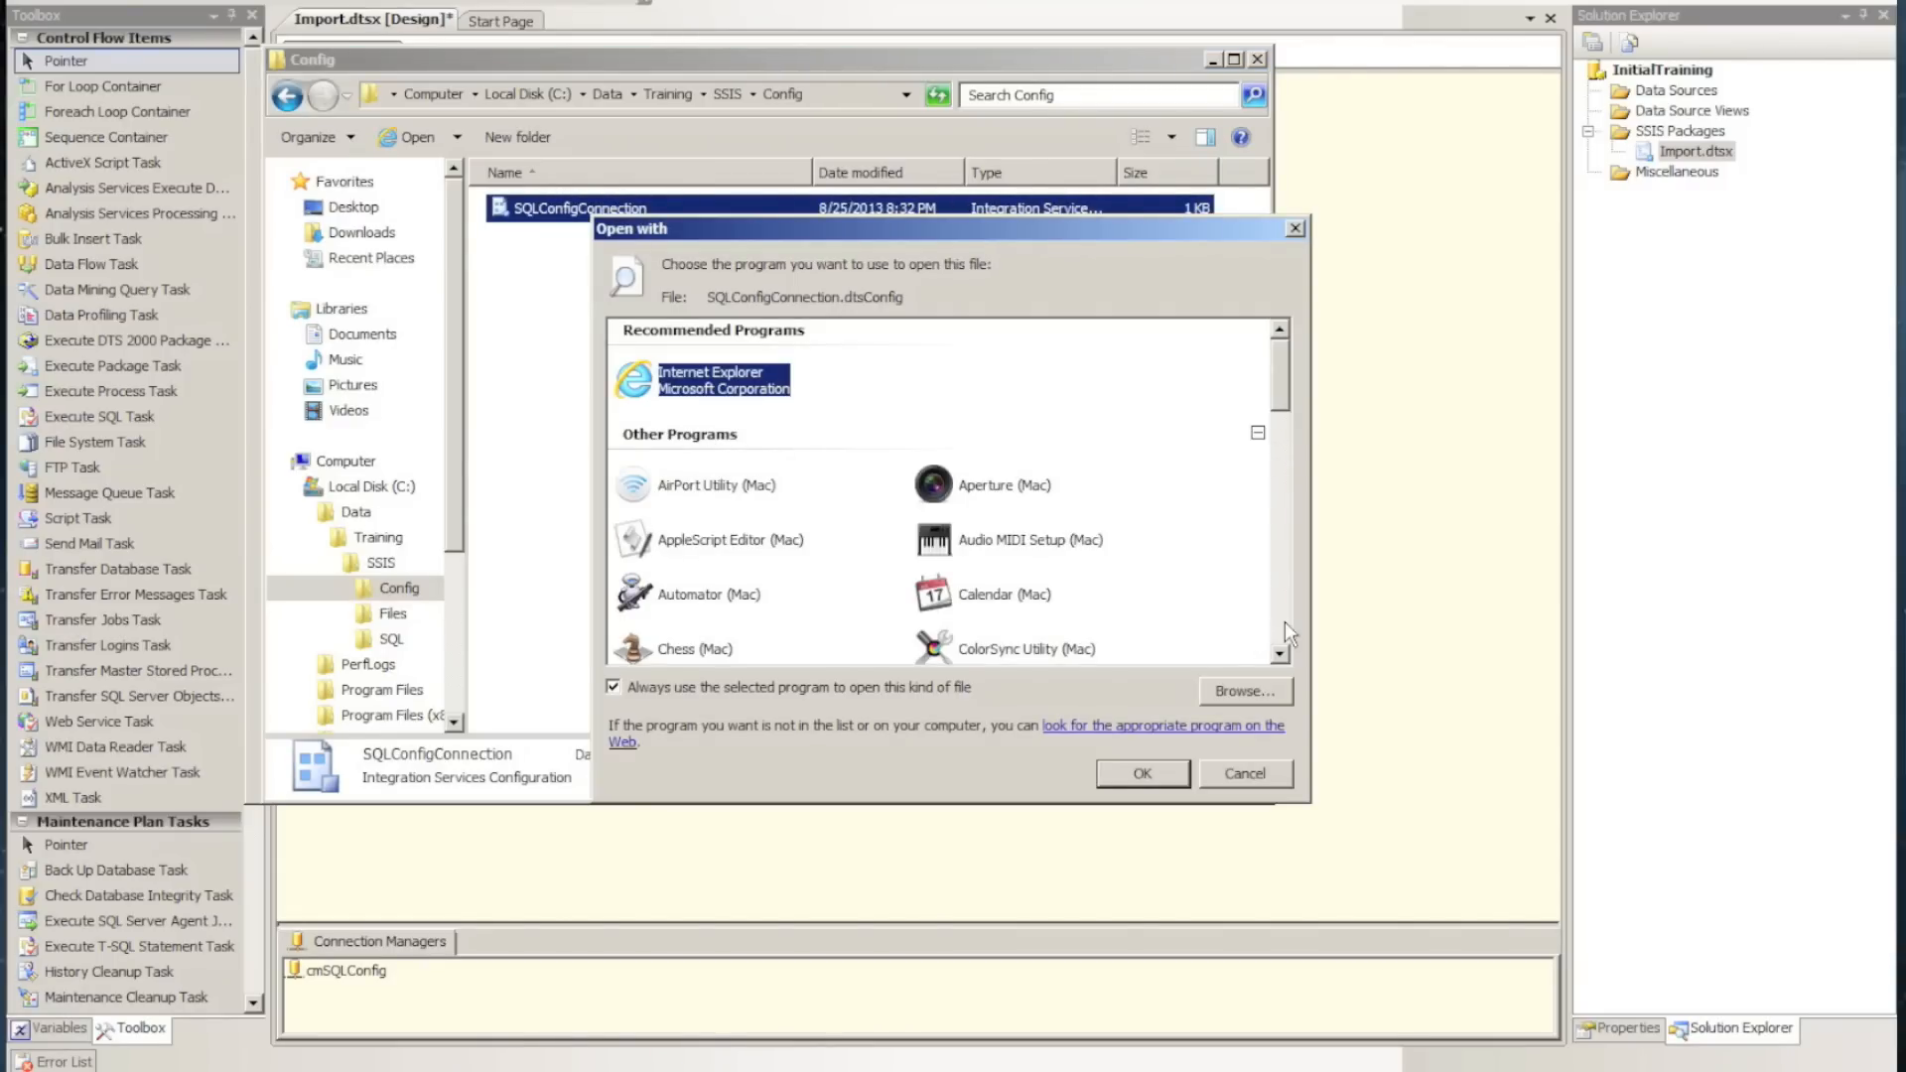
scroll(1286, 624, down, 3)
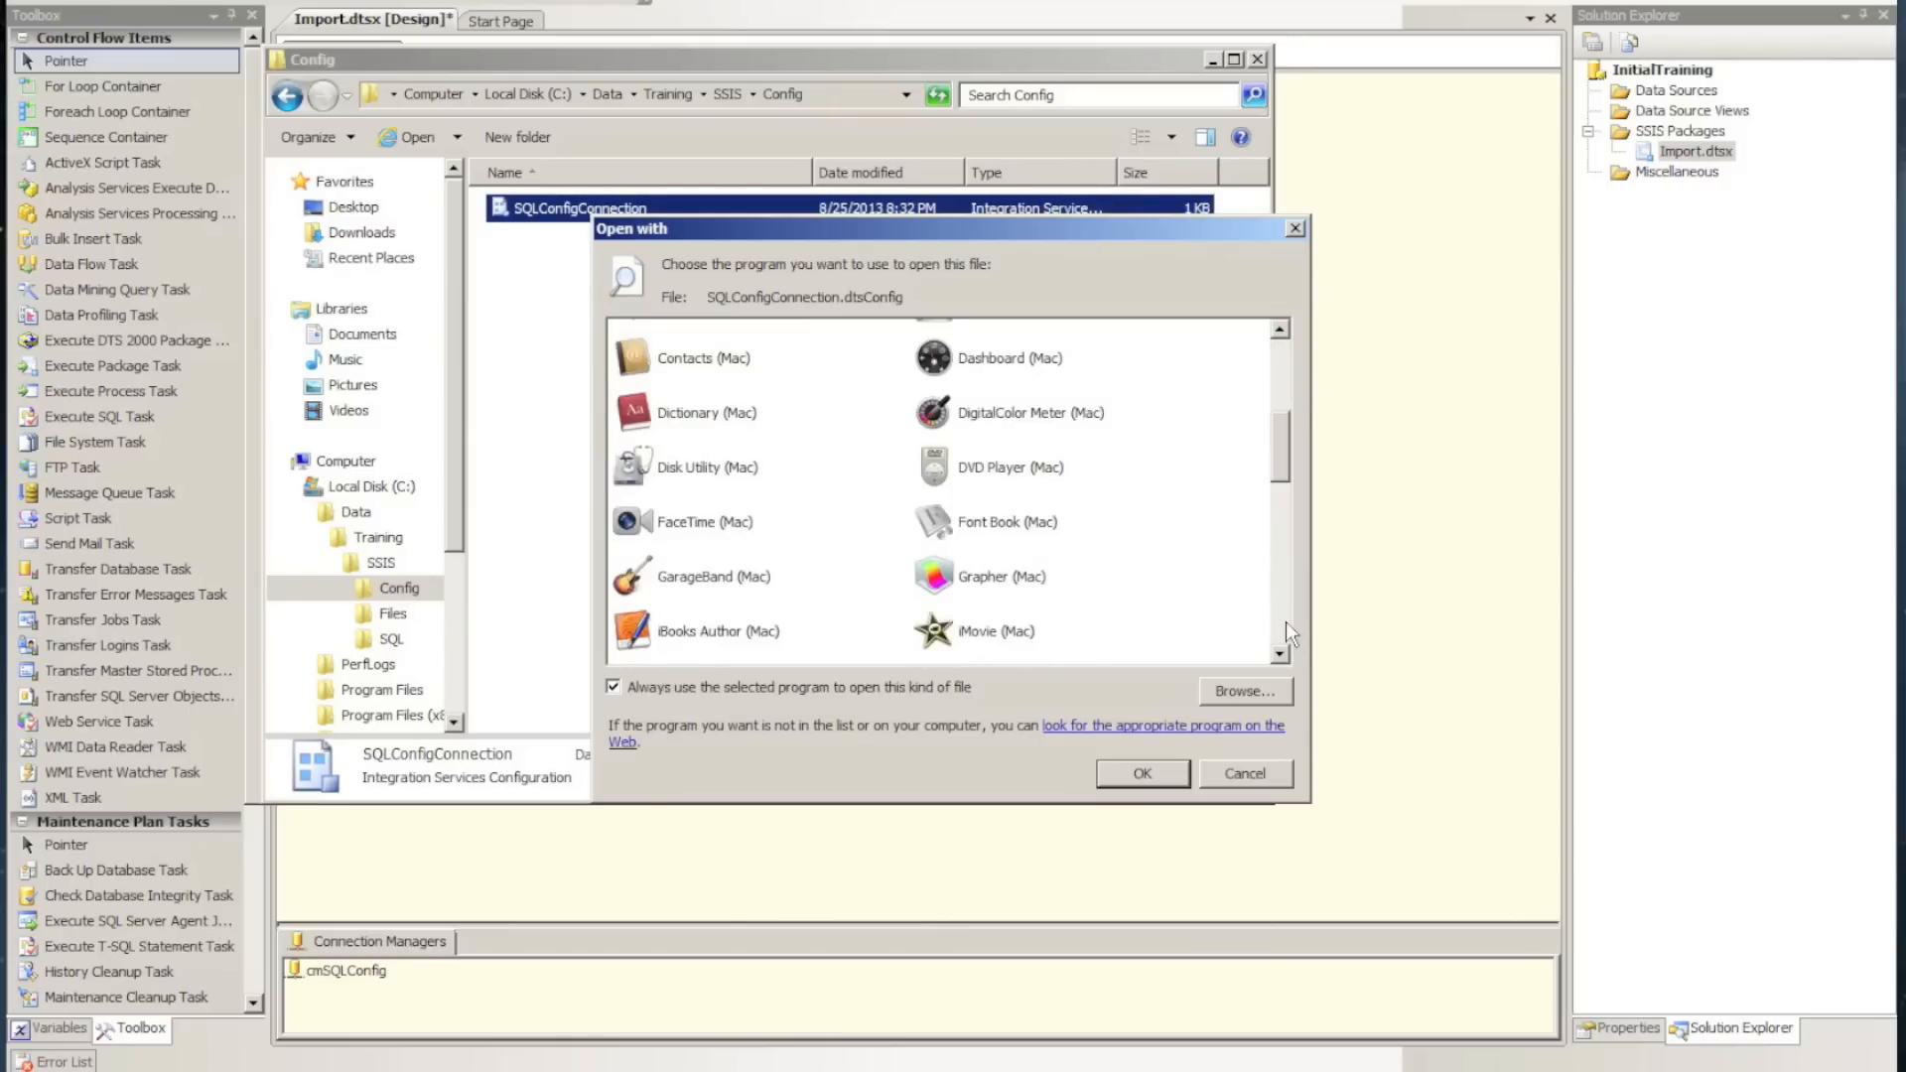
scroll(1287, 626, down, 3)
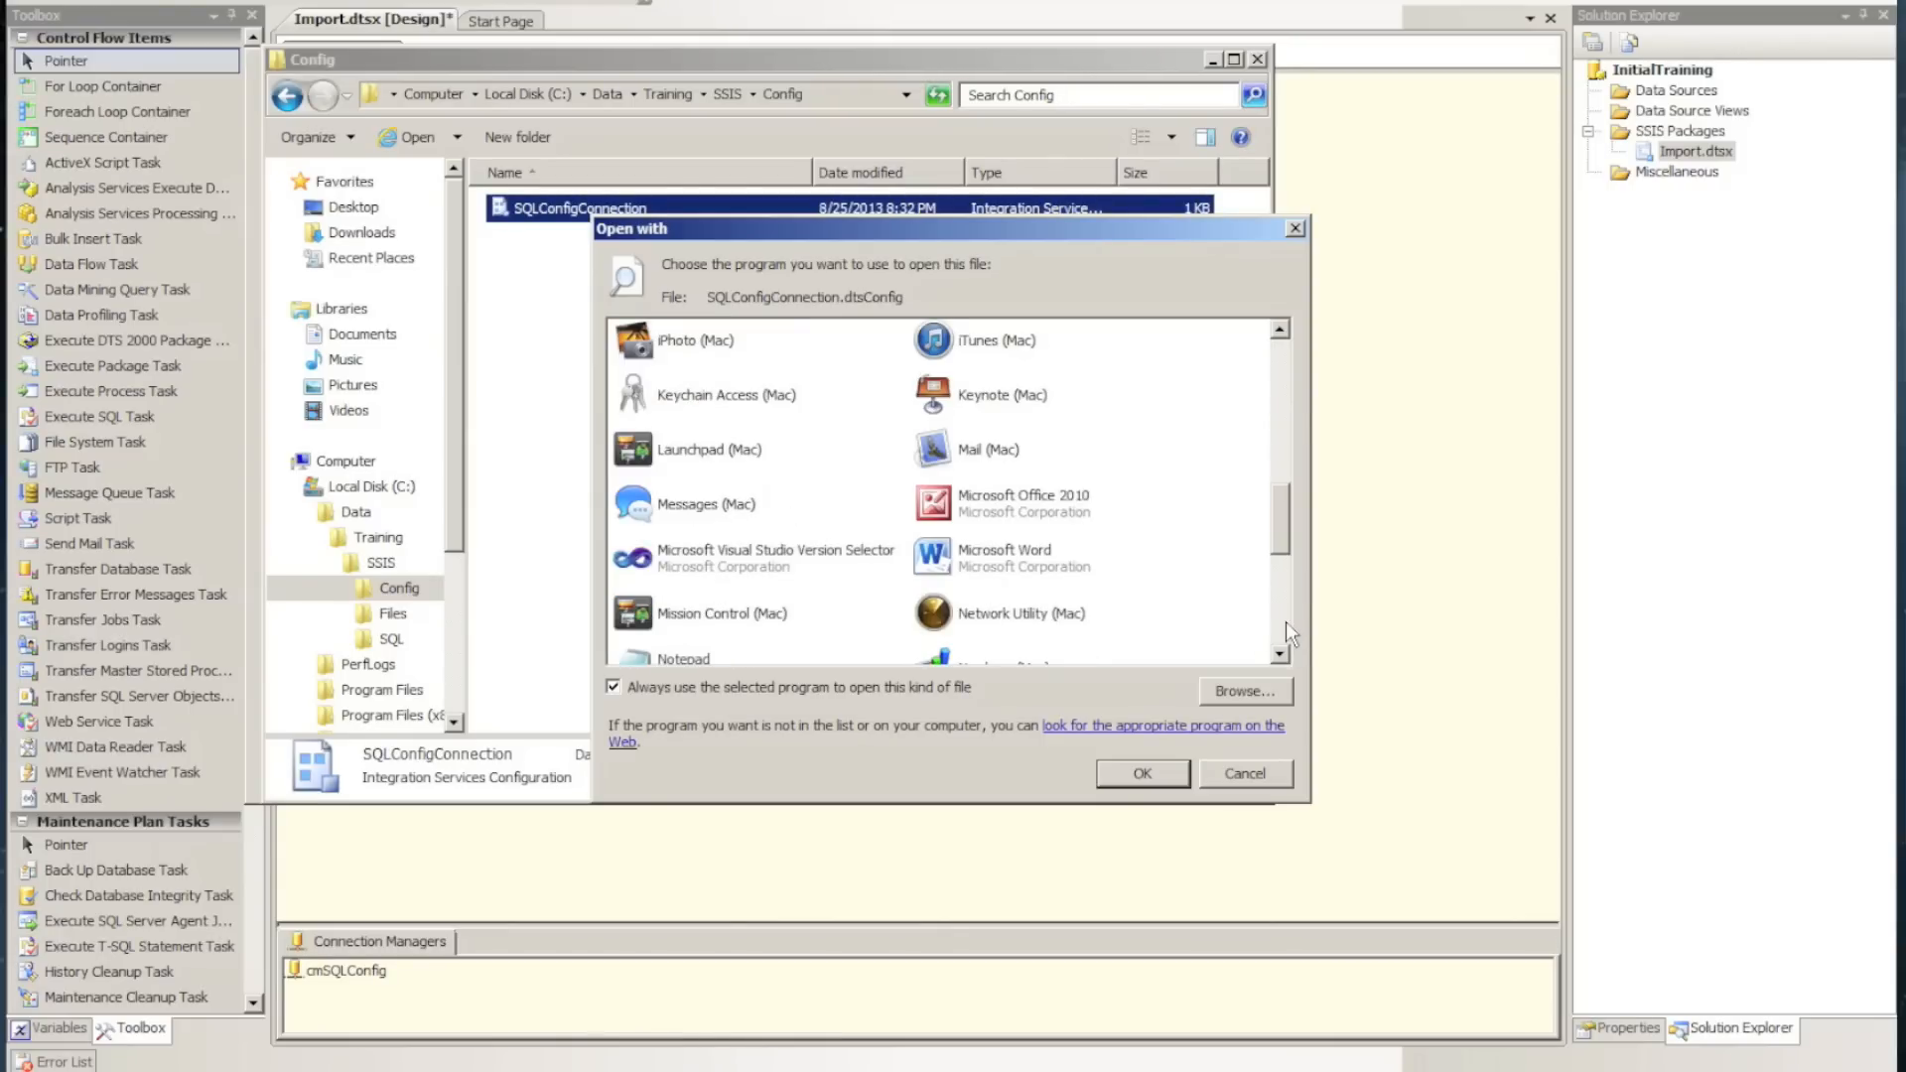
click(657, 659)
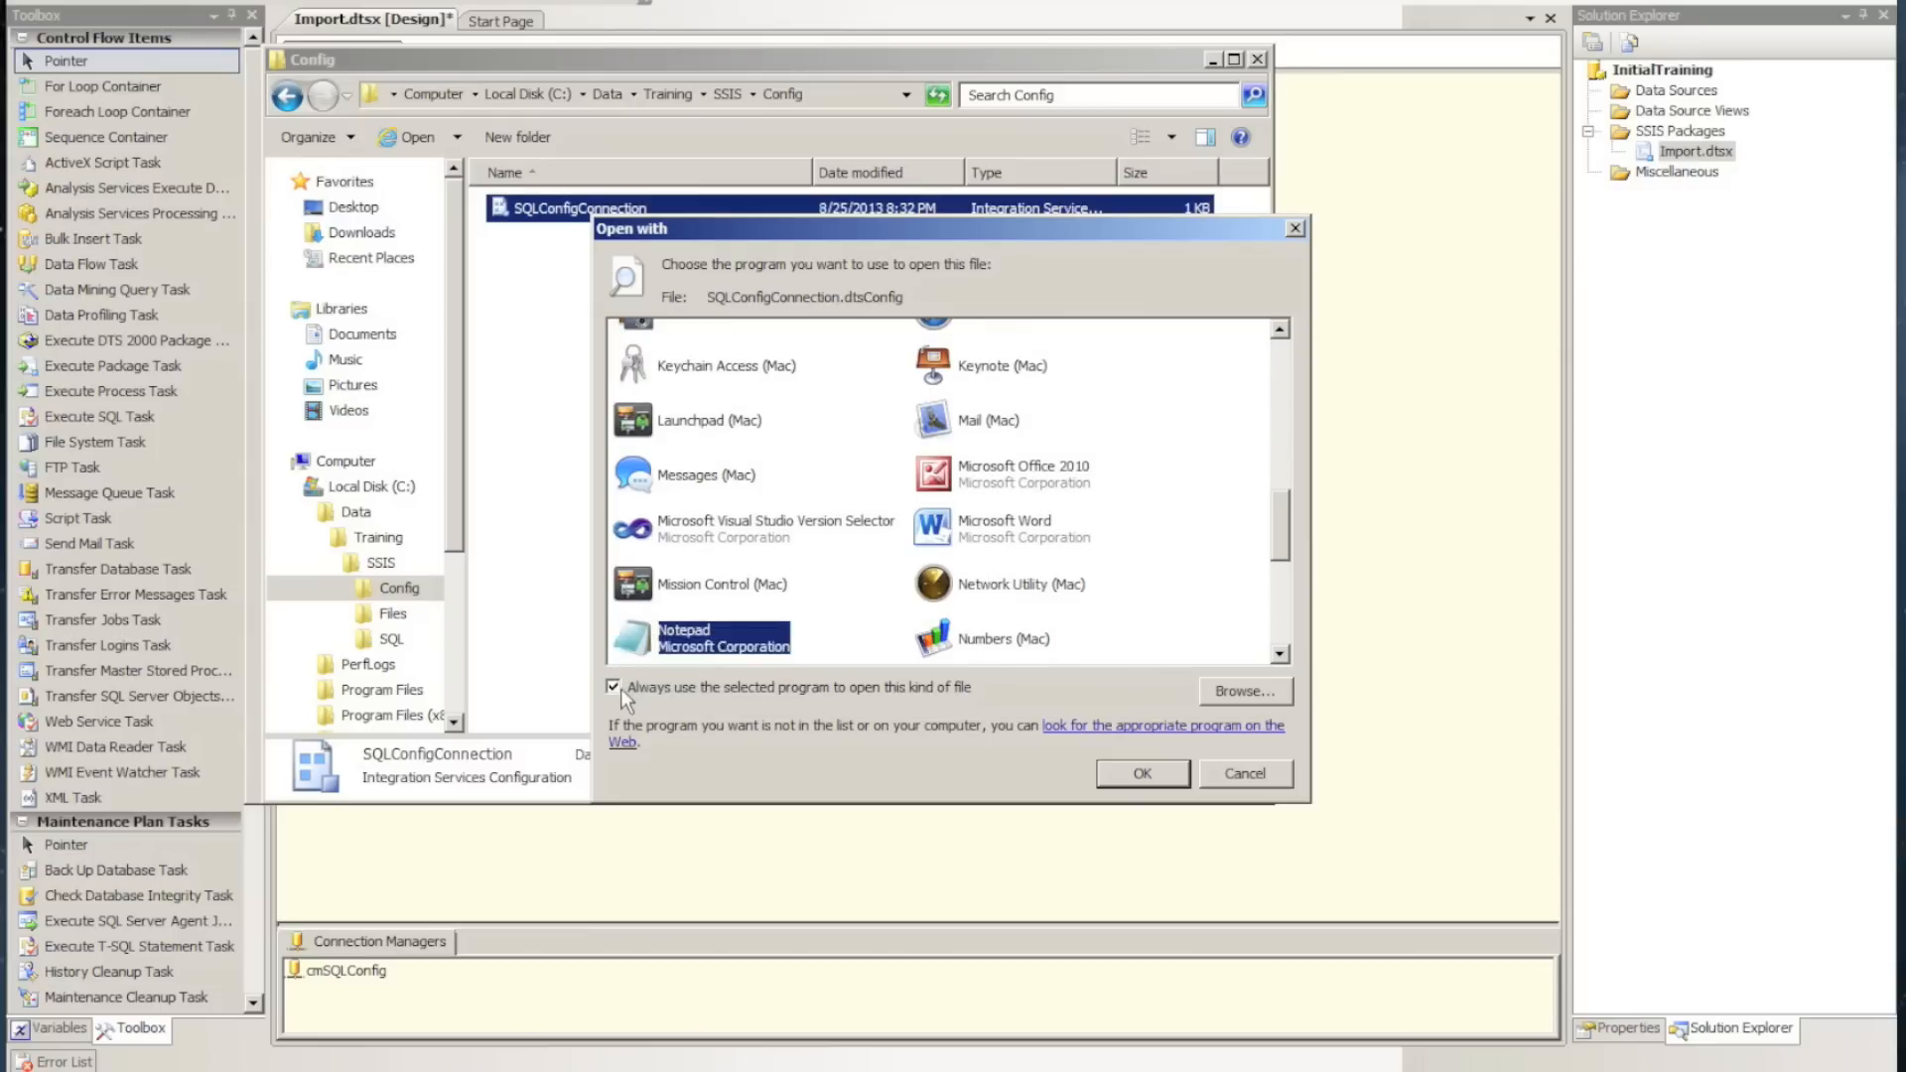
click(1158, 778)
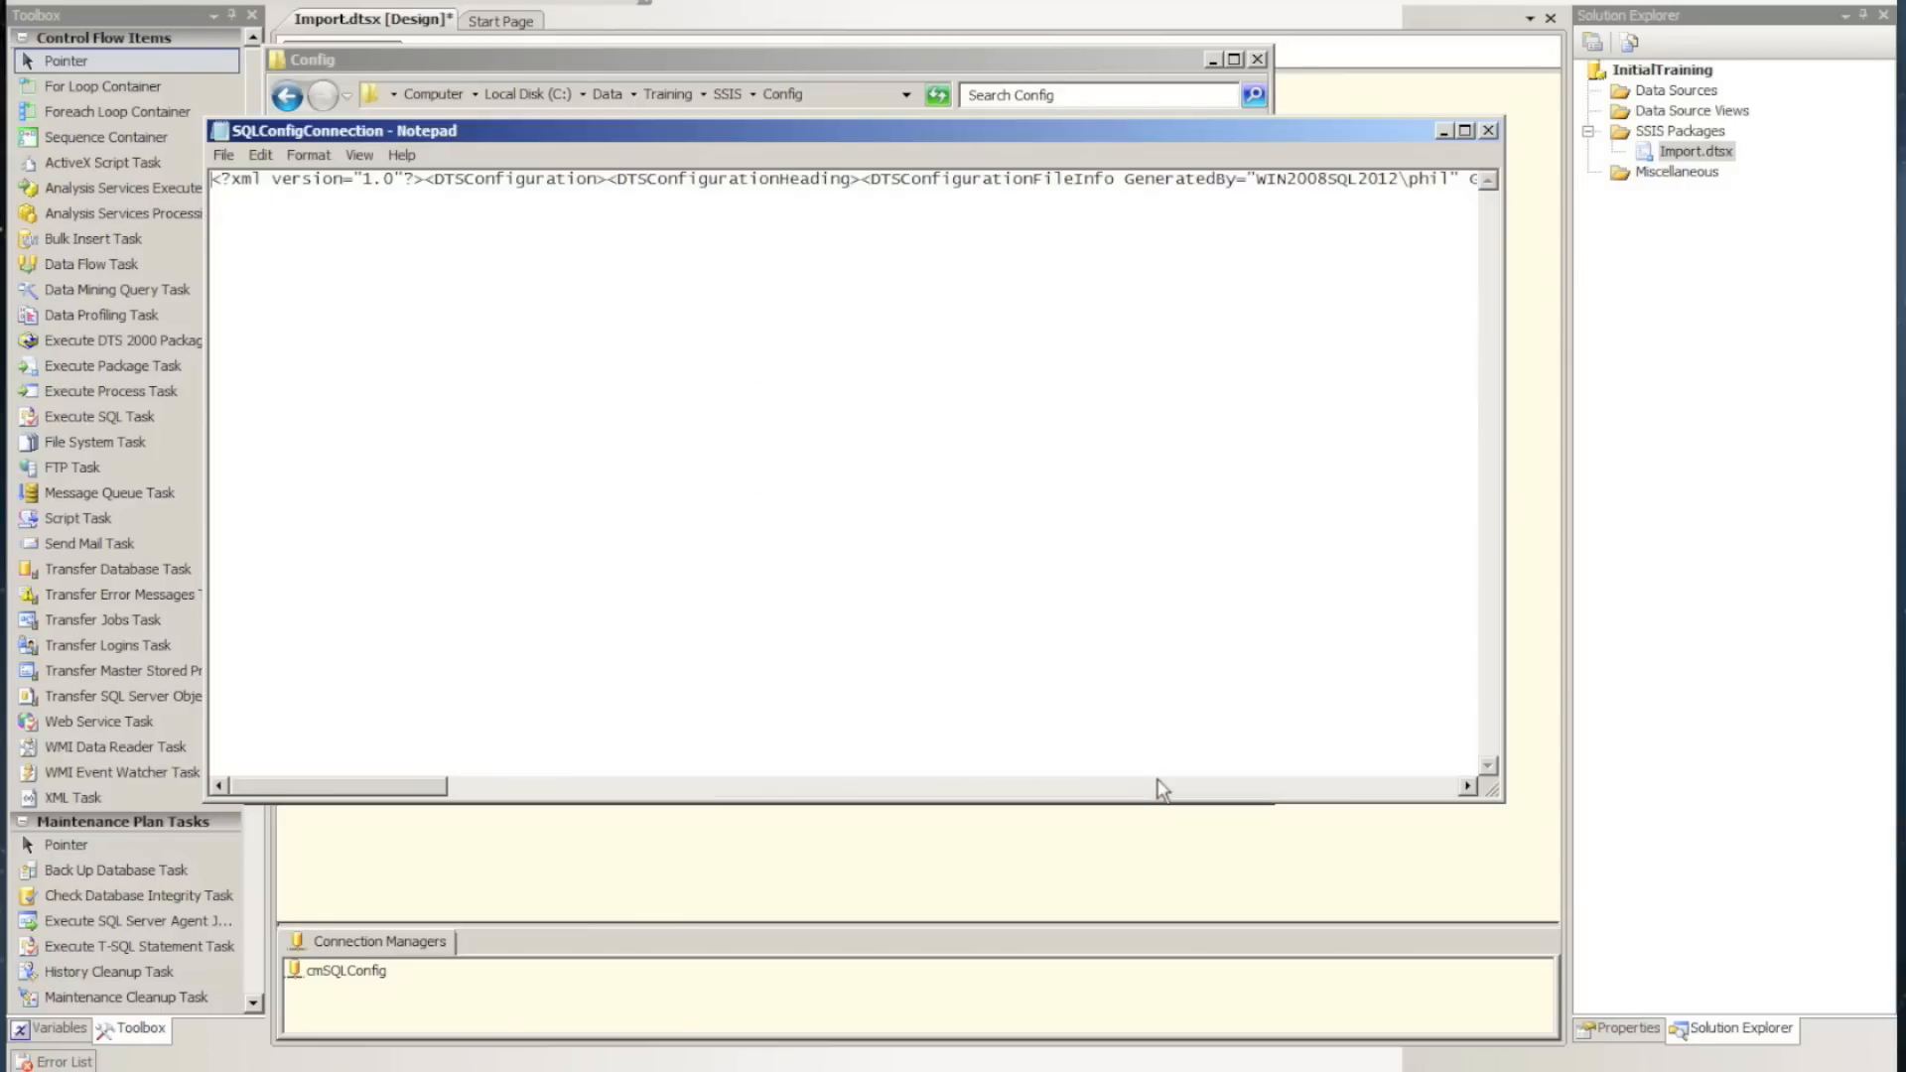
Add line breaks in the XML after the declaration, after the opening DTSConfiguration tag and at the end of DTSConfigurationHeading
click(427, 182)
key(Return)
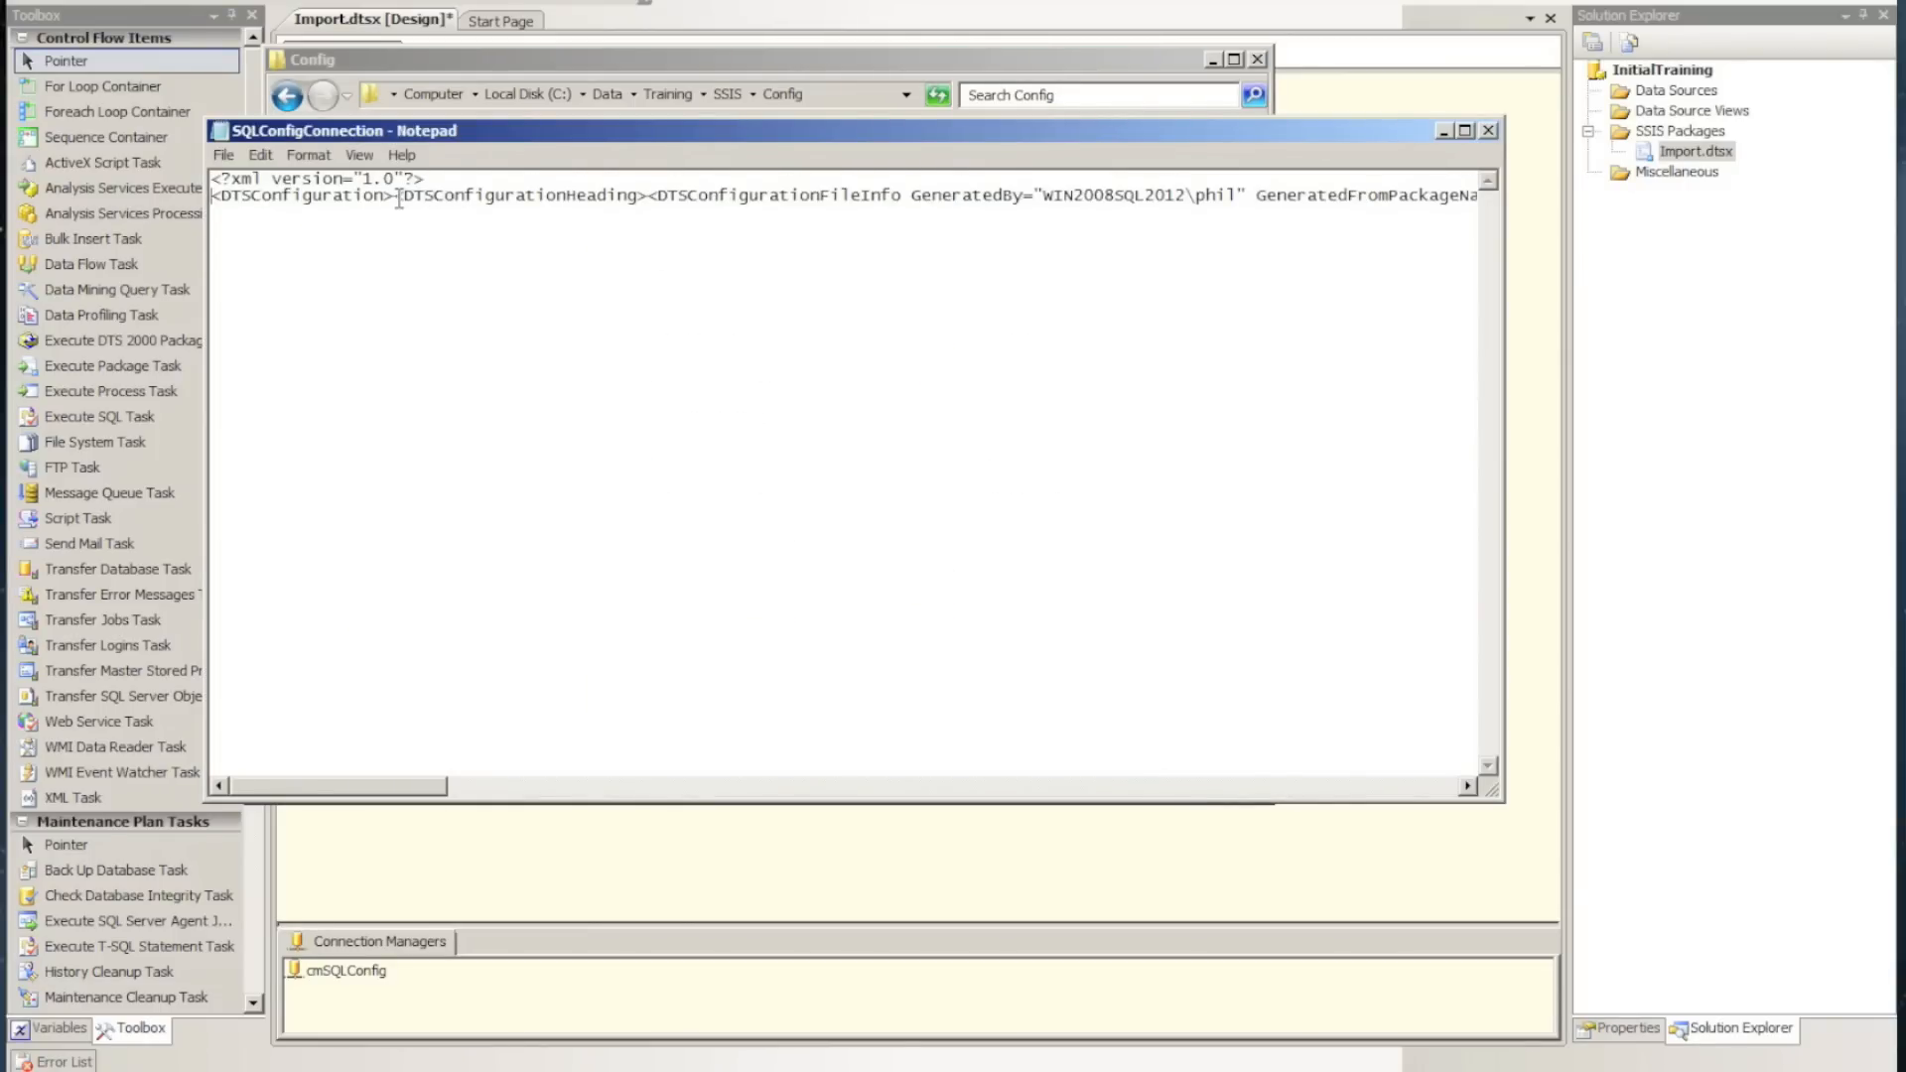
click(393, 196)
key(Return)
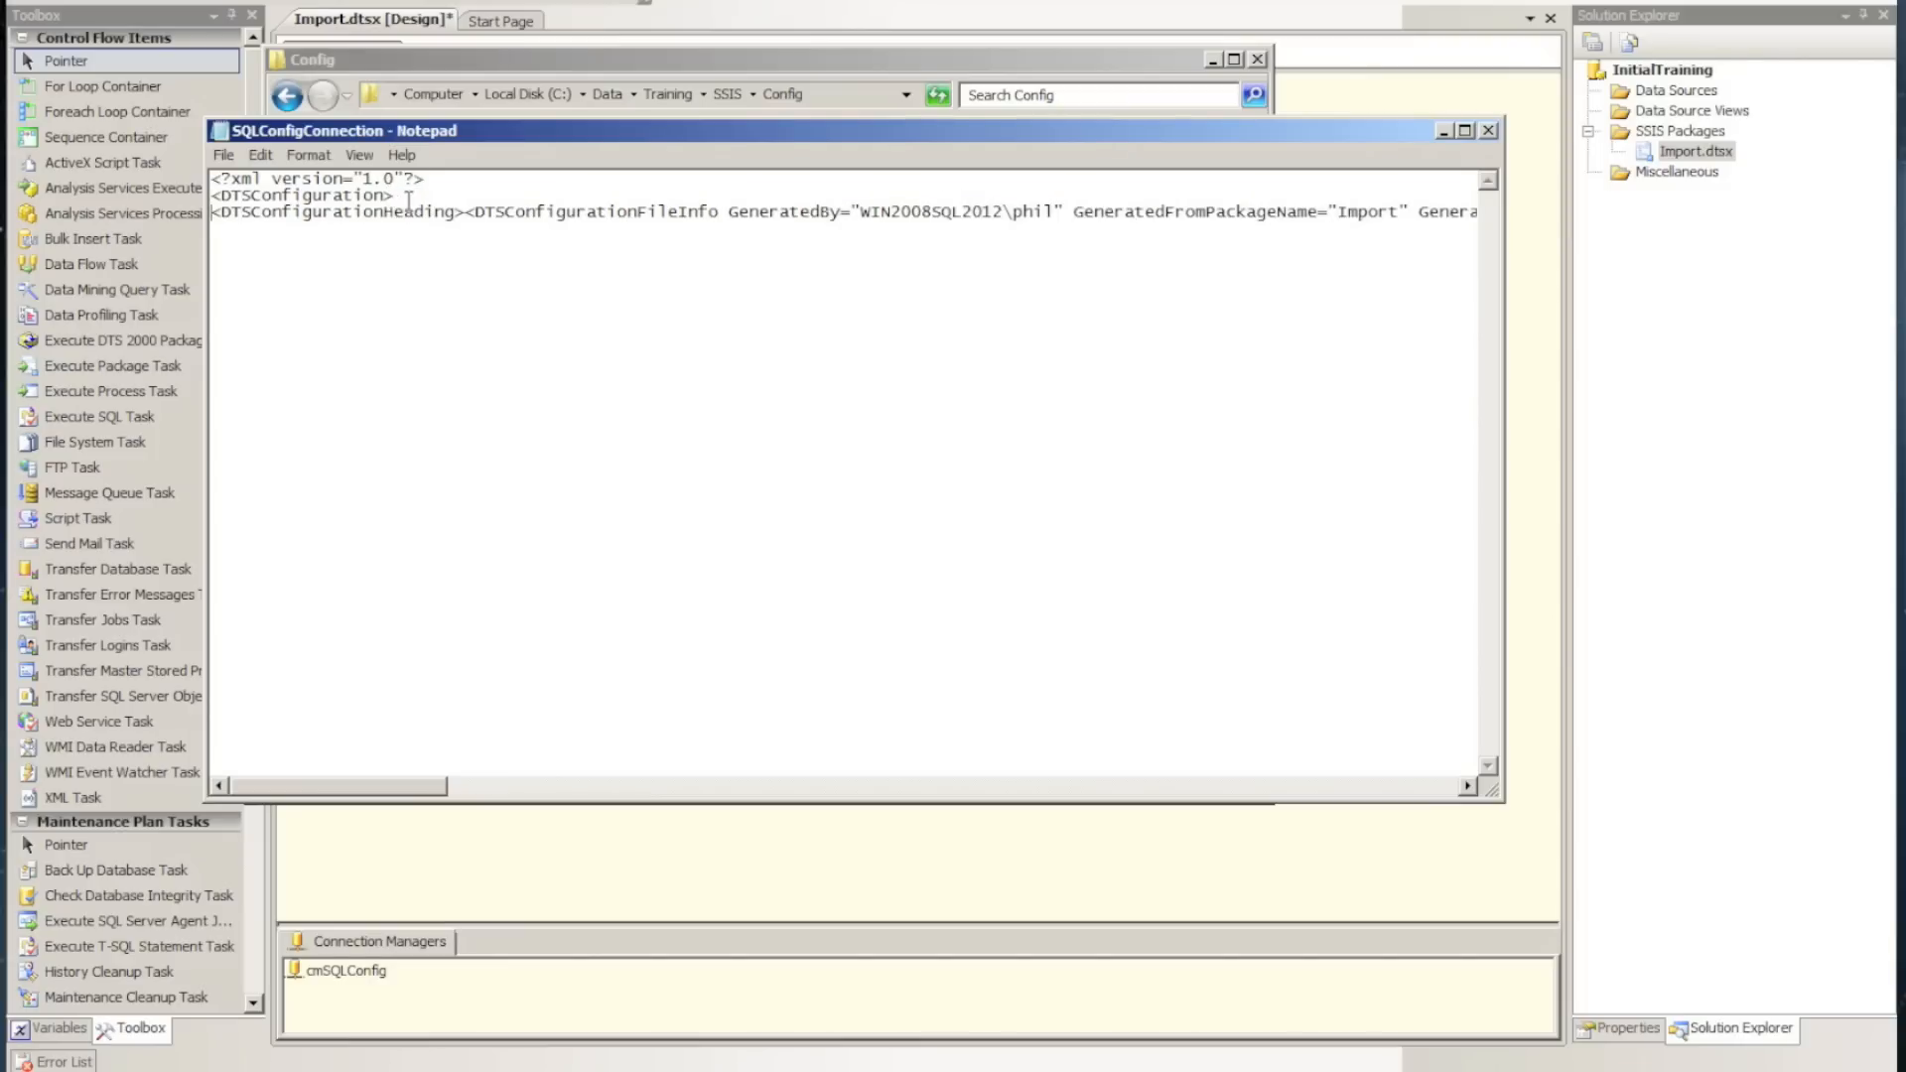
click(461, 211)
key(Return)
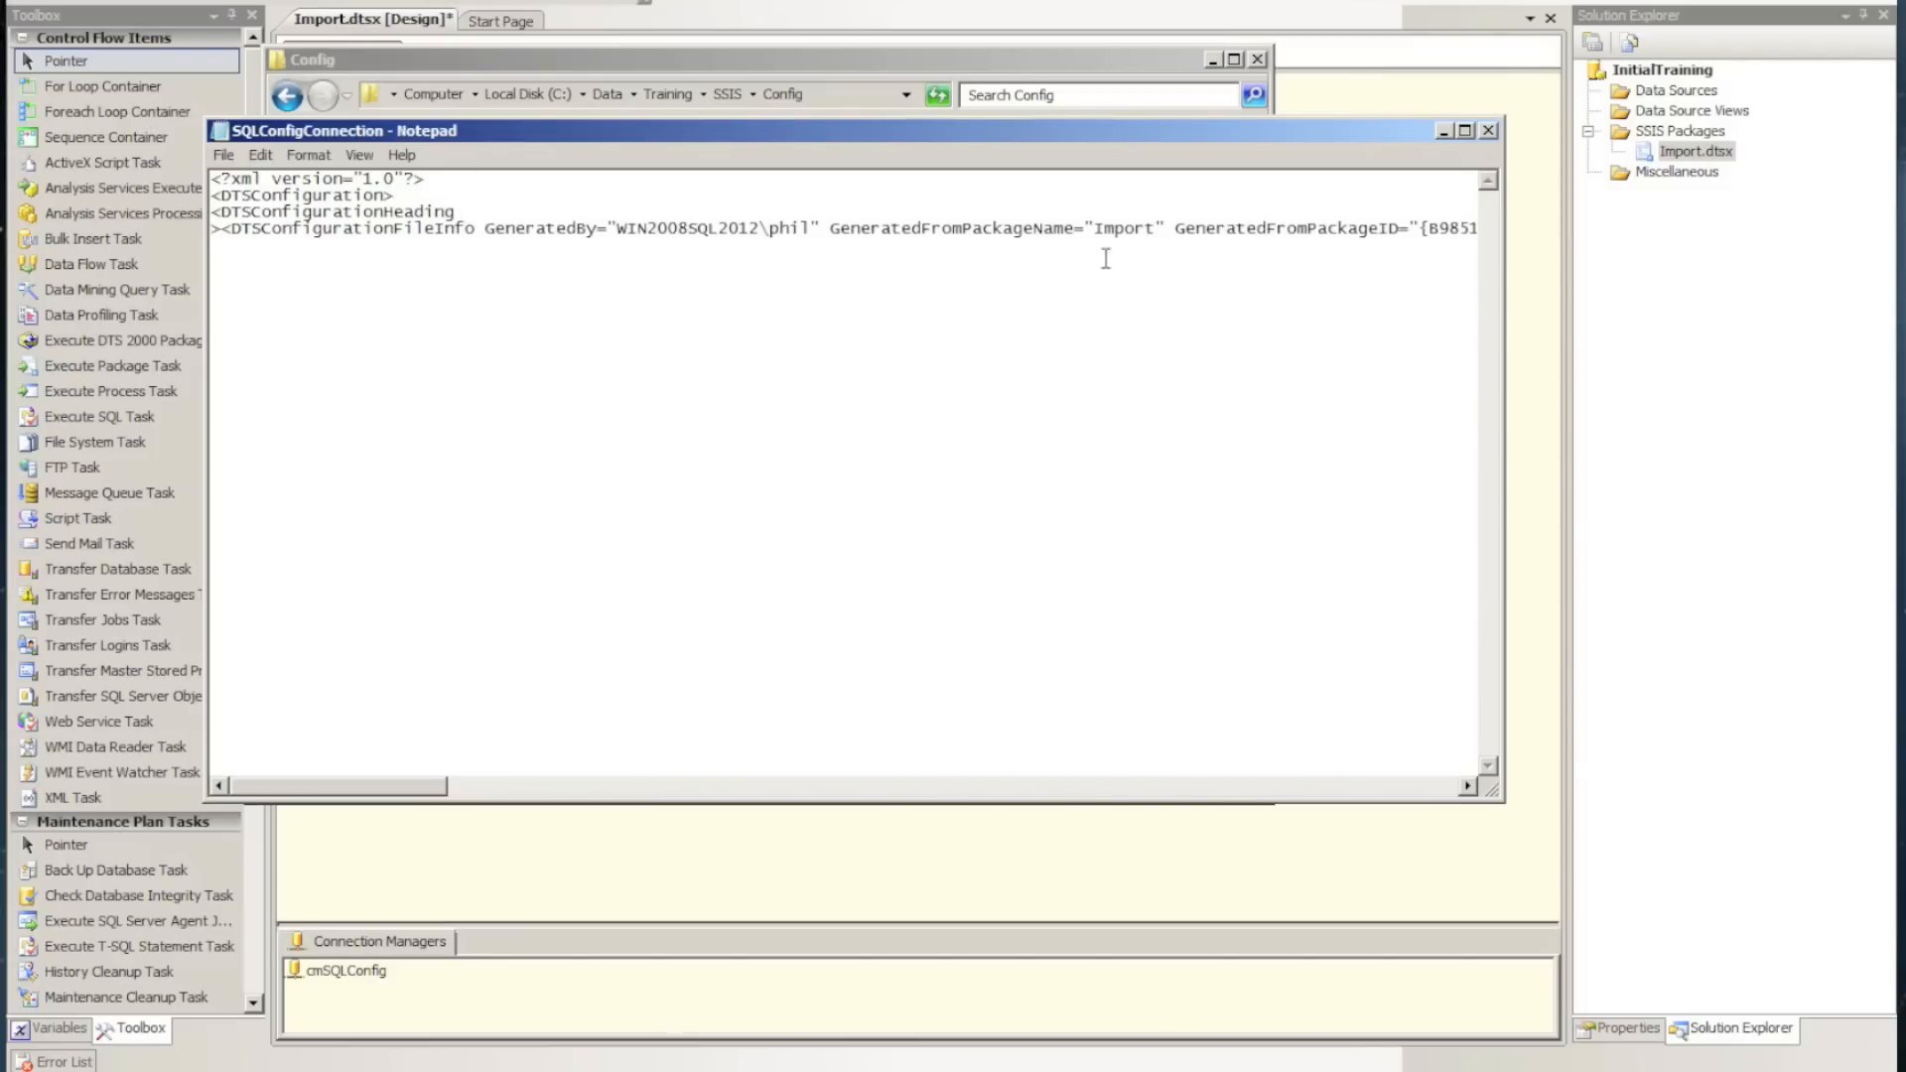
Put the closing DTSConfigurationHeading tag and the first Configuration element on their own lines
click(1383, 800)
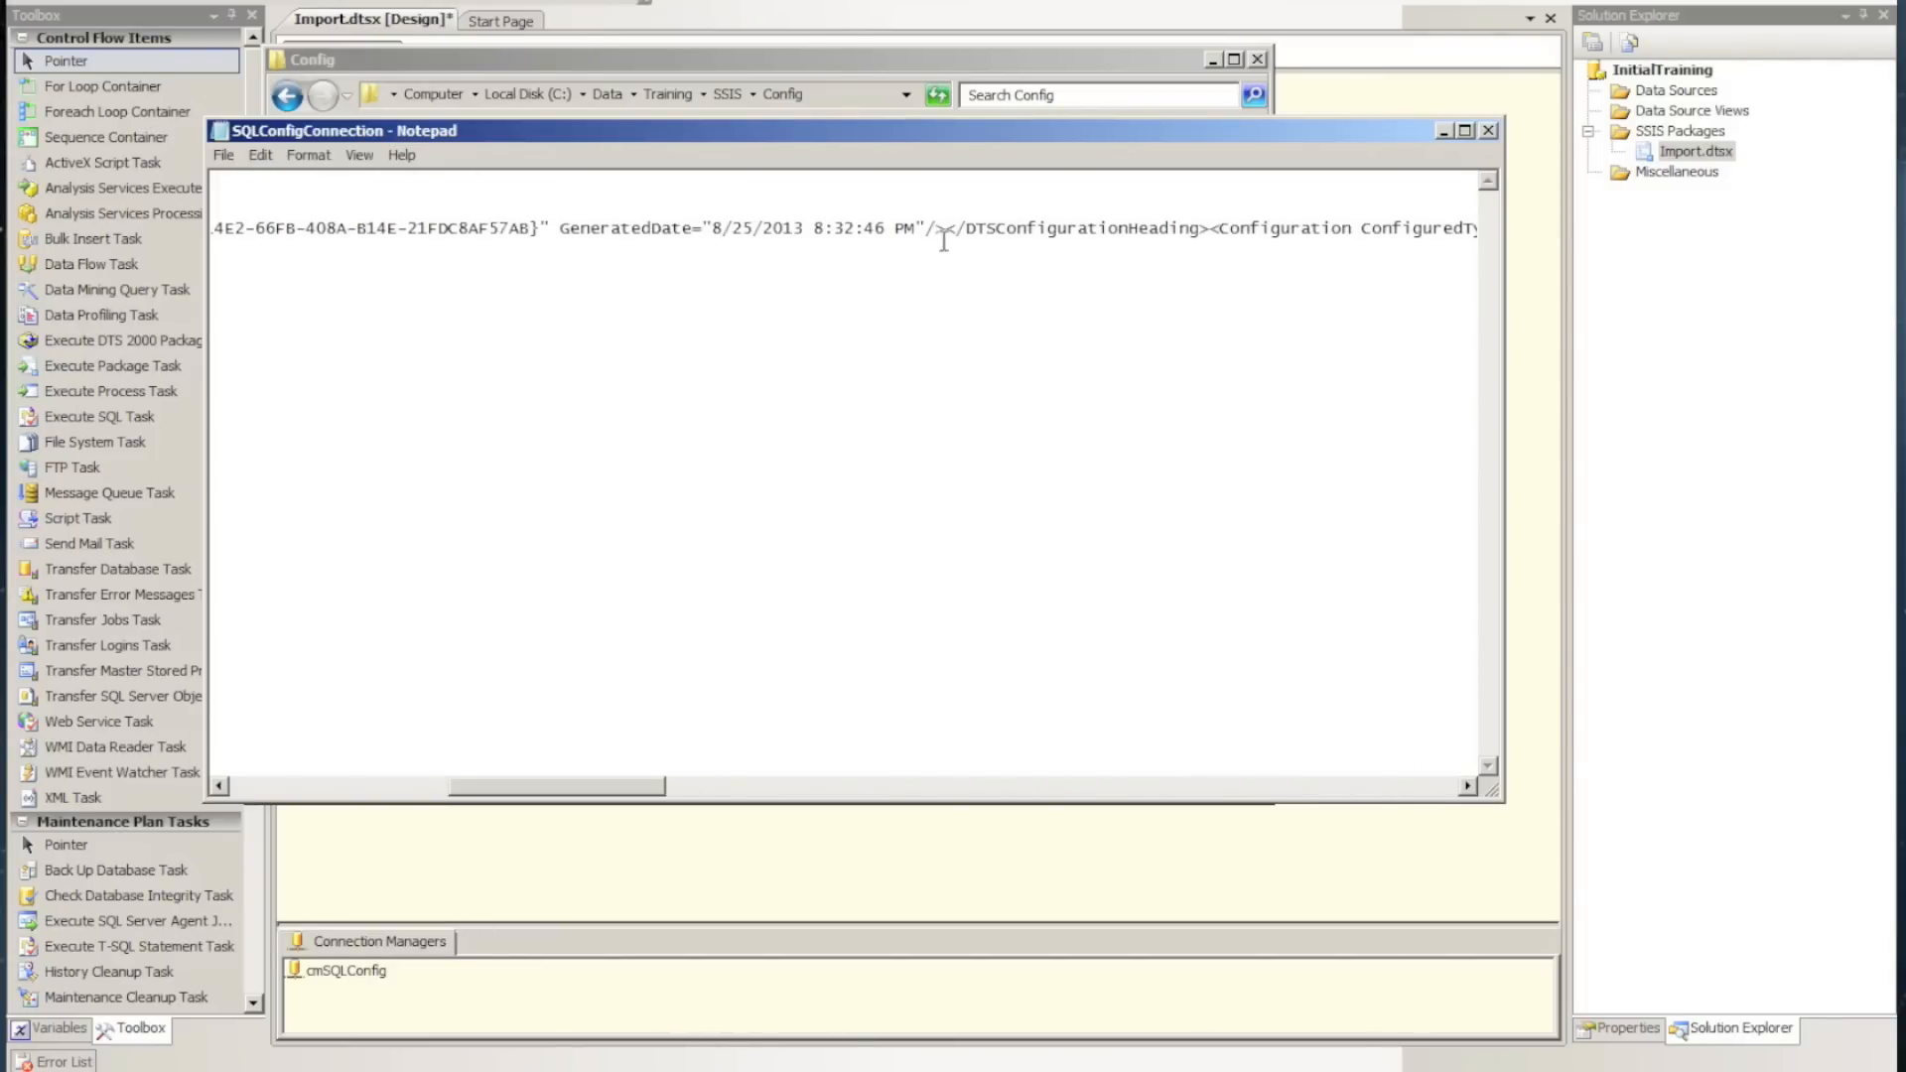
click(948, 231)
key(Return)
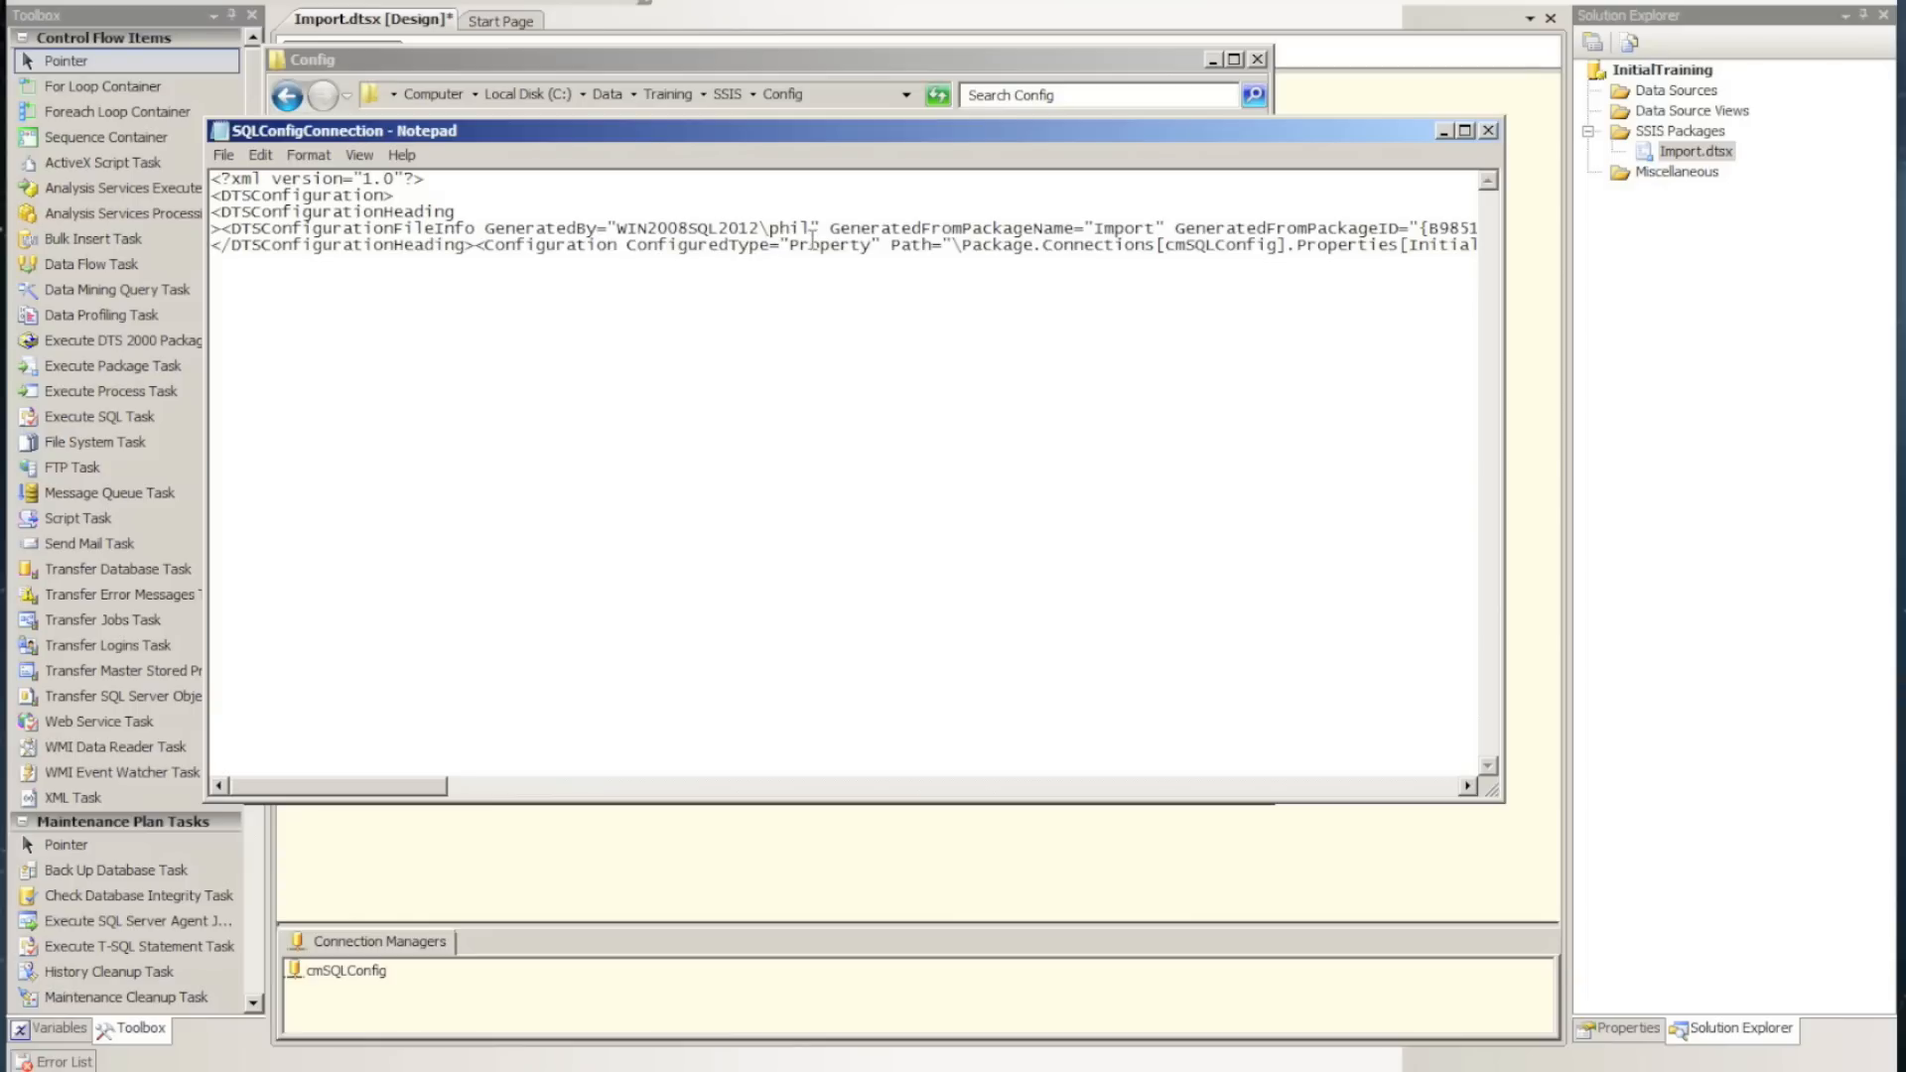
click(473, 245)
key(Return)
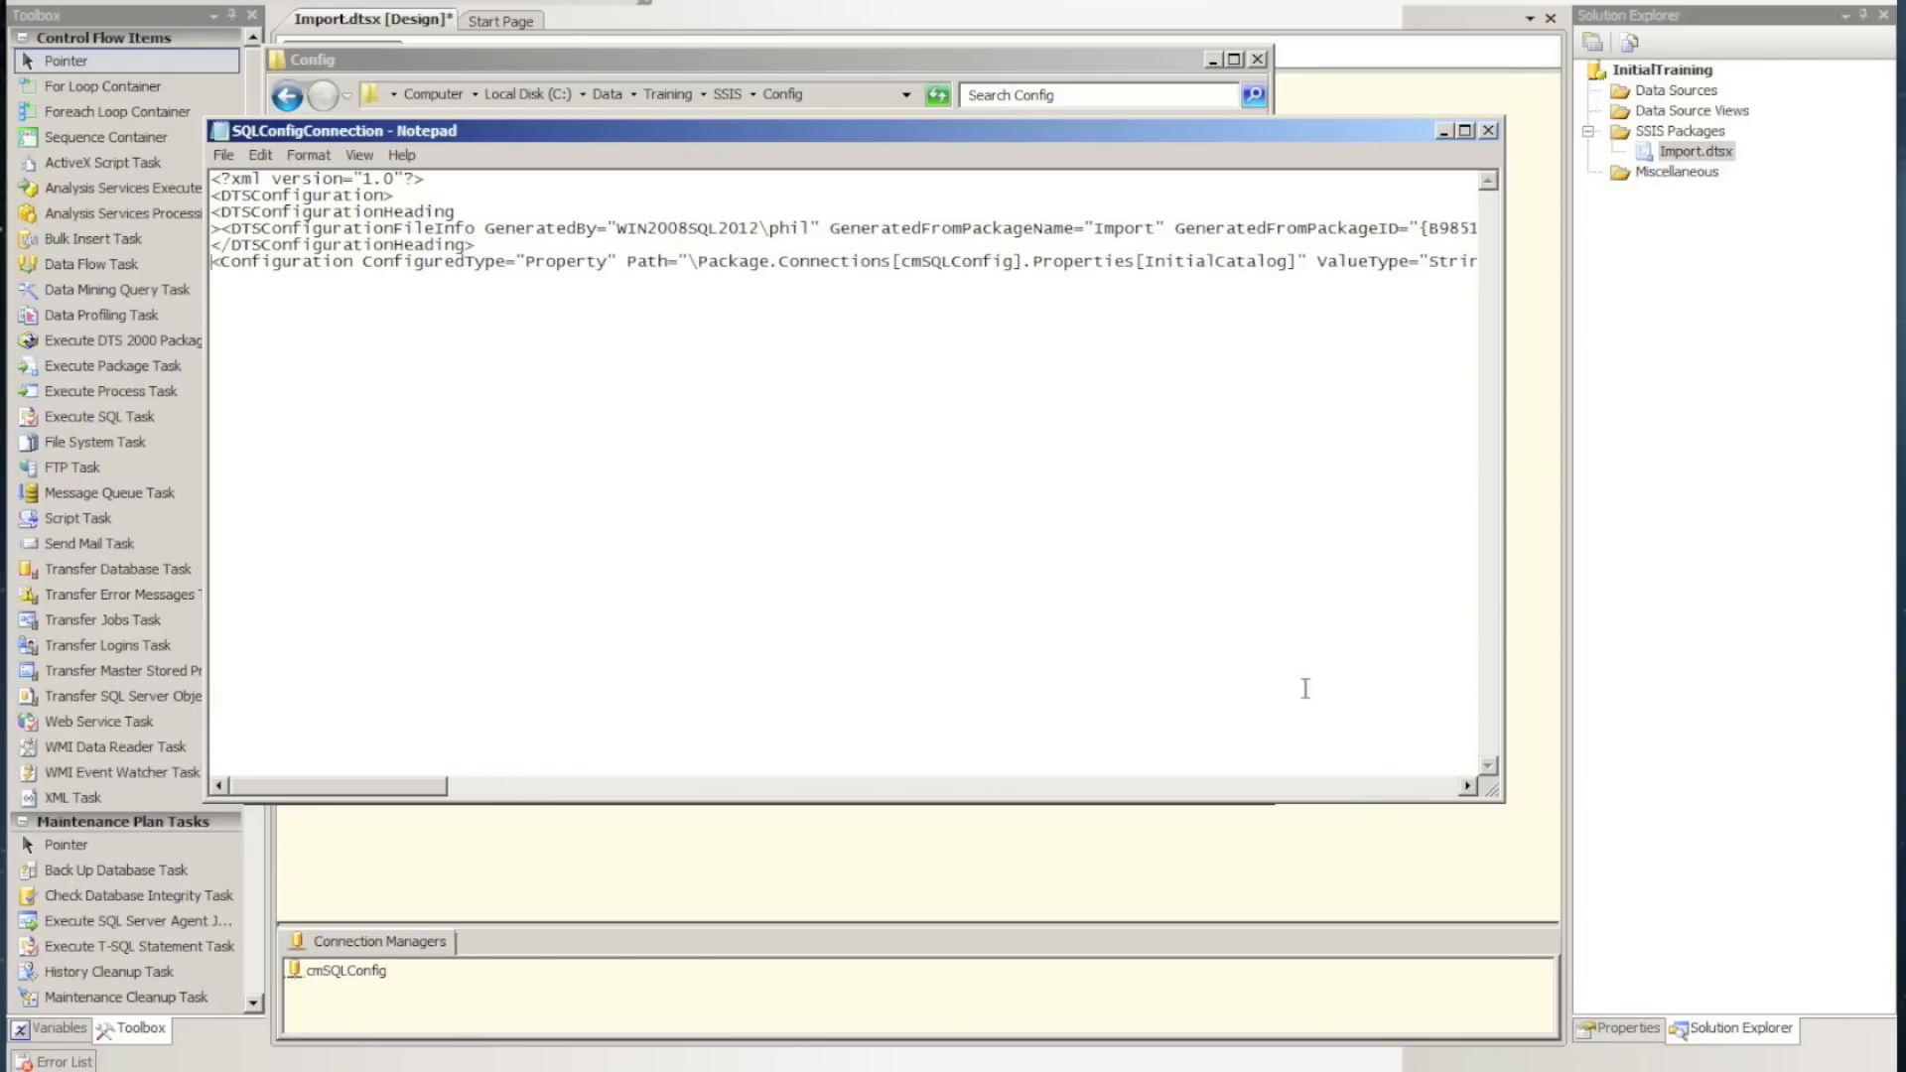
Examine the connection manager name and the InitialCatalog property in the first Configuration element's path
click(904, 260)
drag(904, 260, 1011, 264)
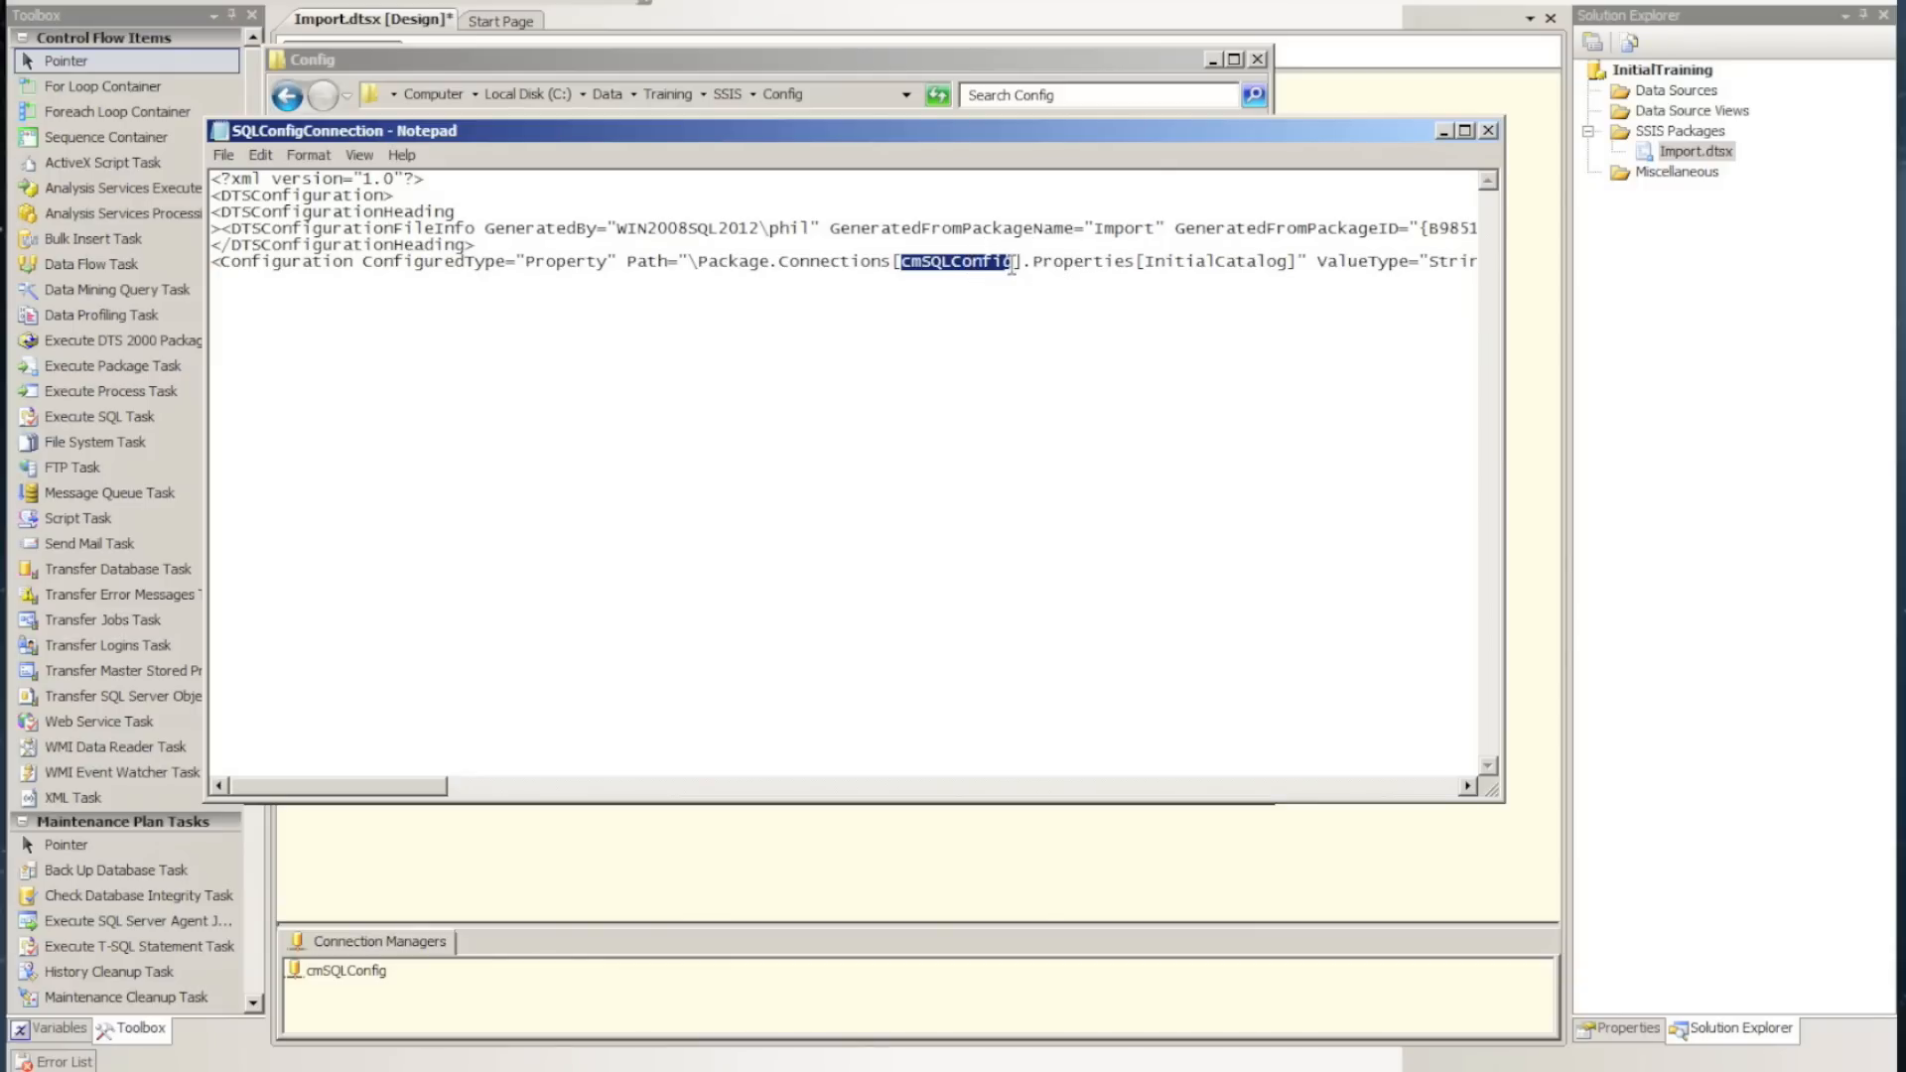
drag(1140, 262, 1289, 263)
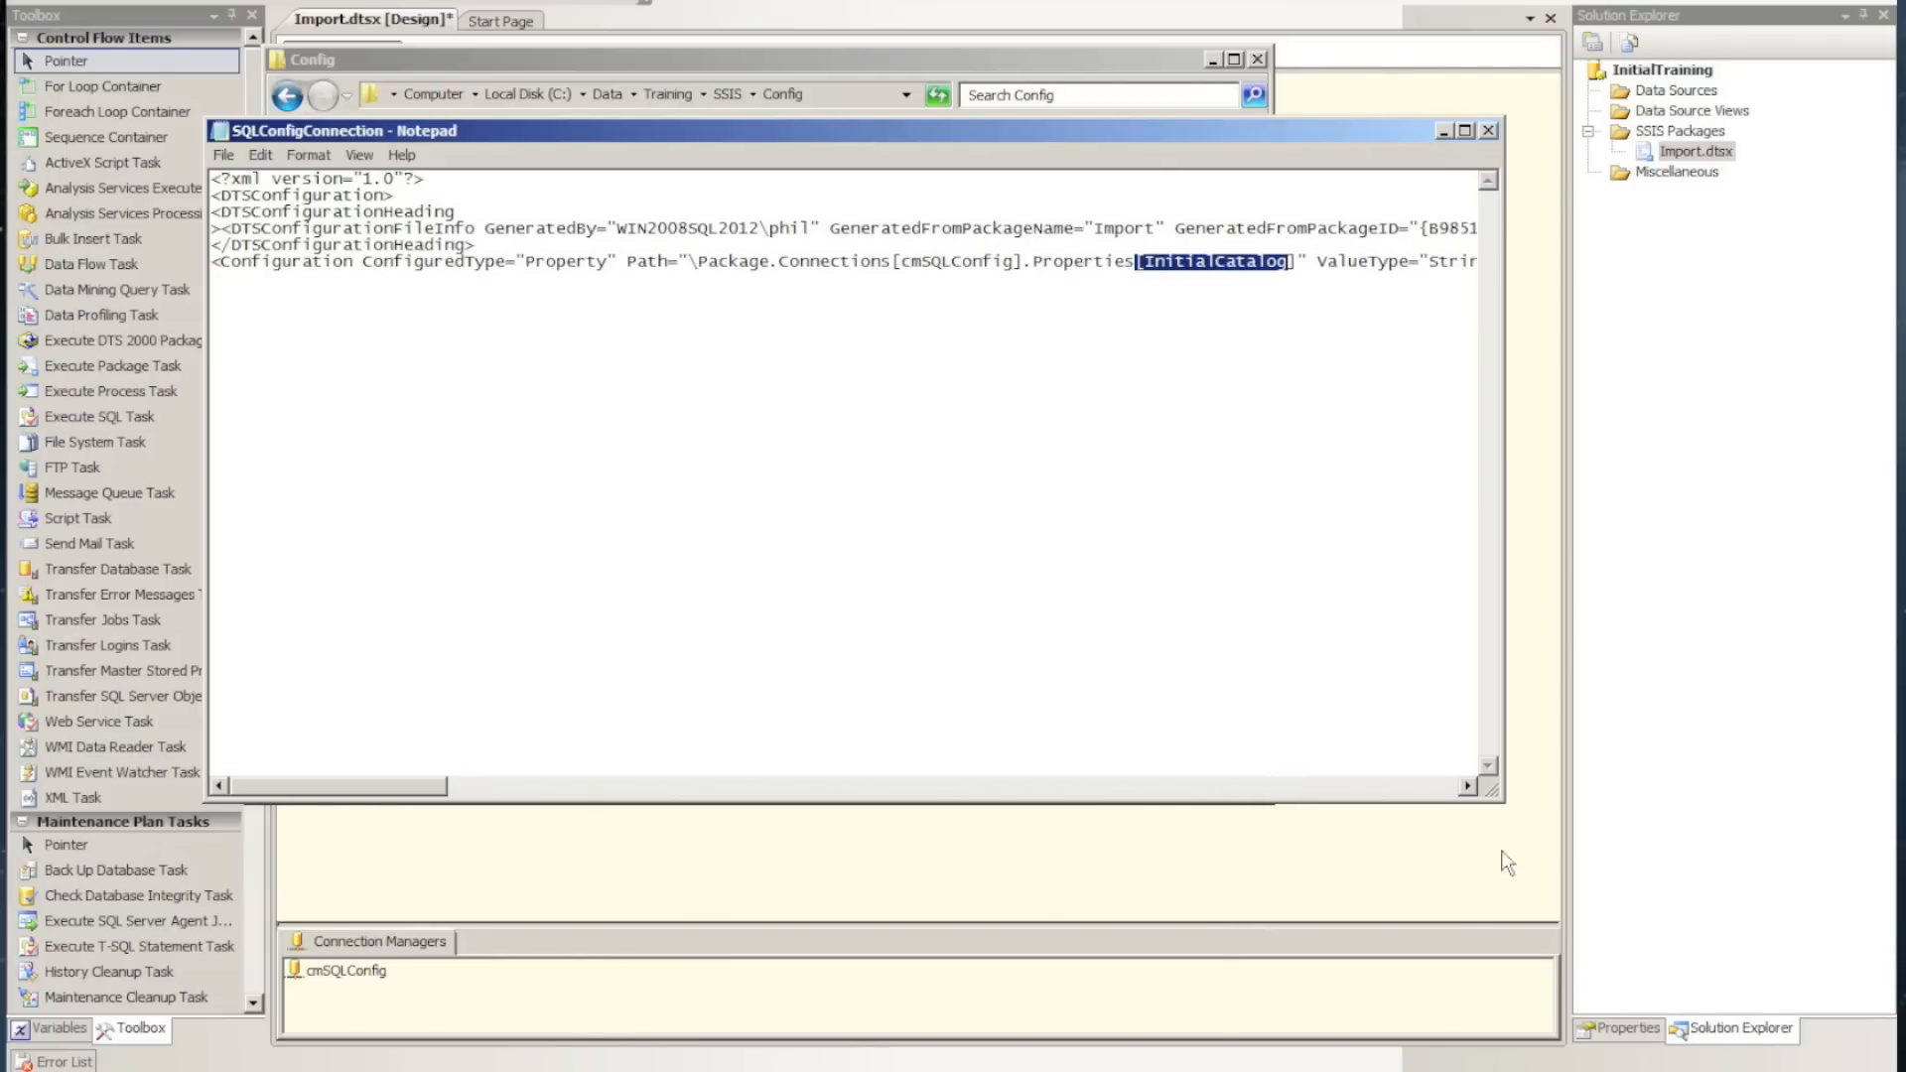
Widen the Notepad window and split the InitialCatalog value, its closing Configuration tag and the second Configuration element onto separate lines
drag(1501, 725, 1800, 711)
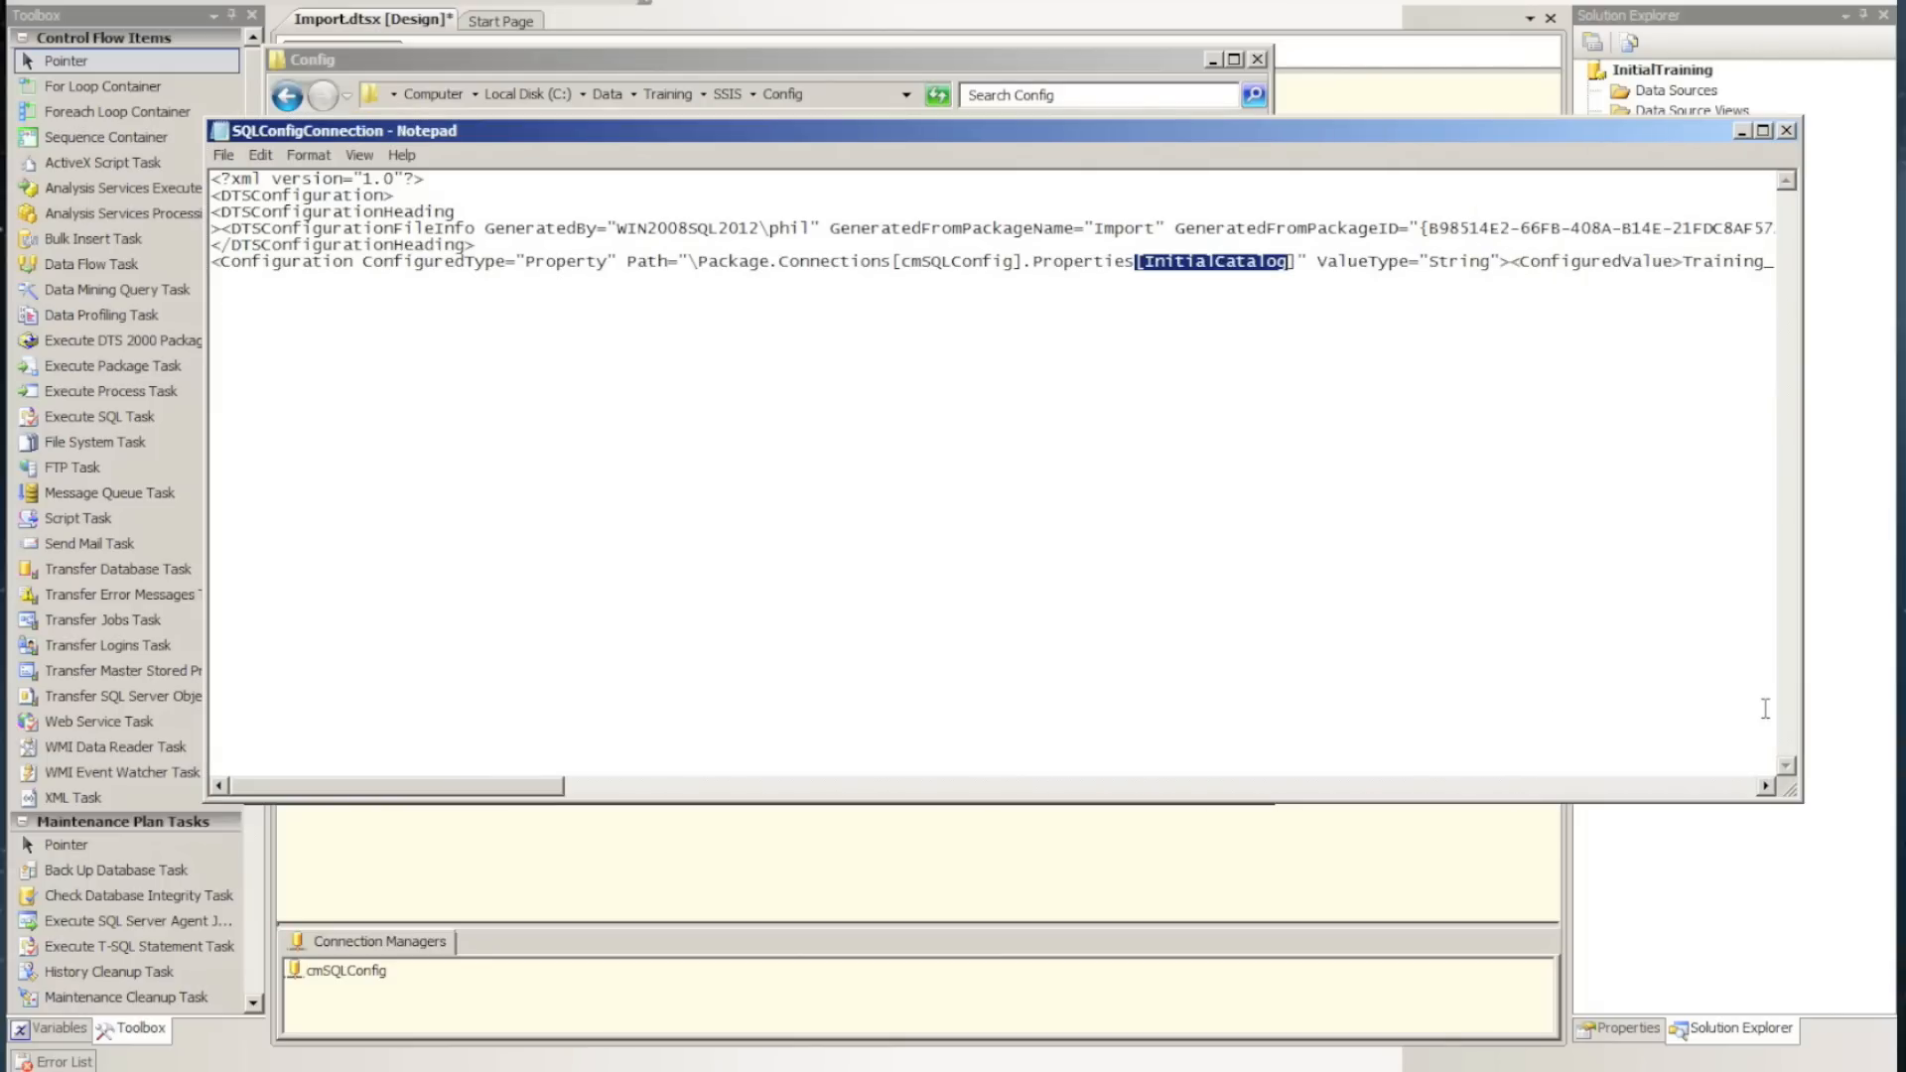
click(1508, 263)
key(Return)
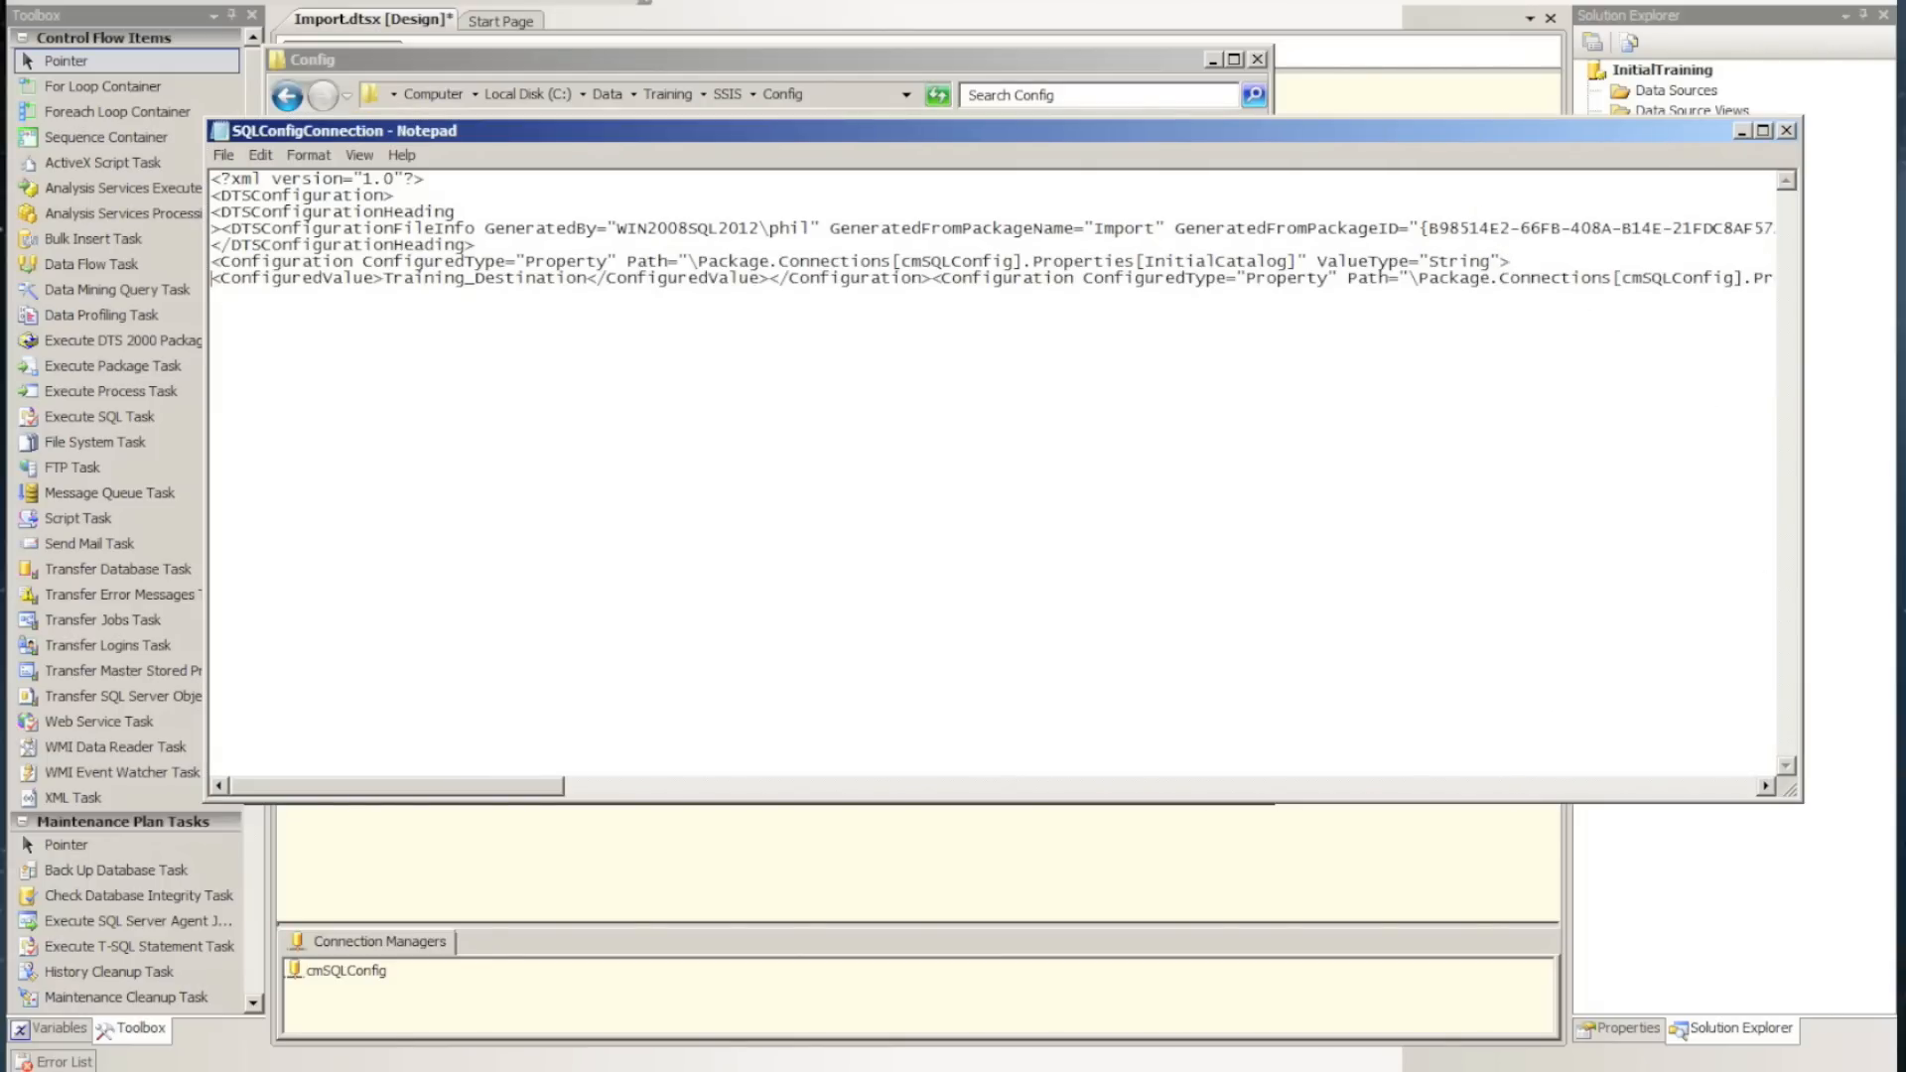
click(933, 279)
key(Return)
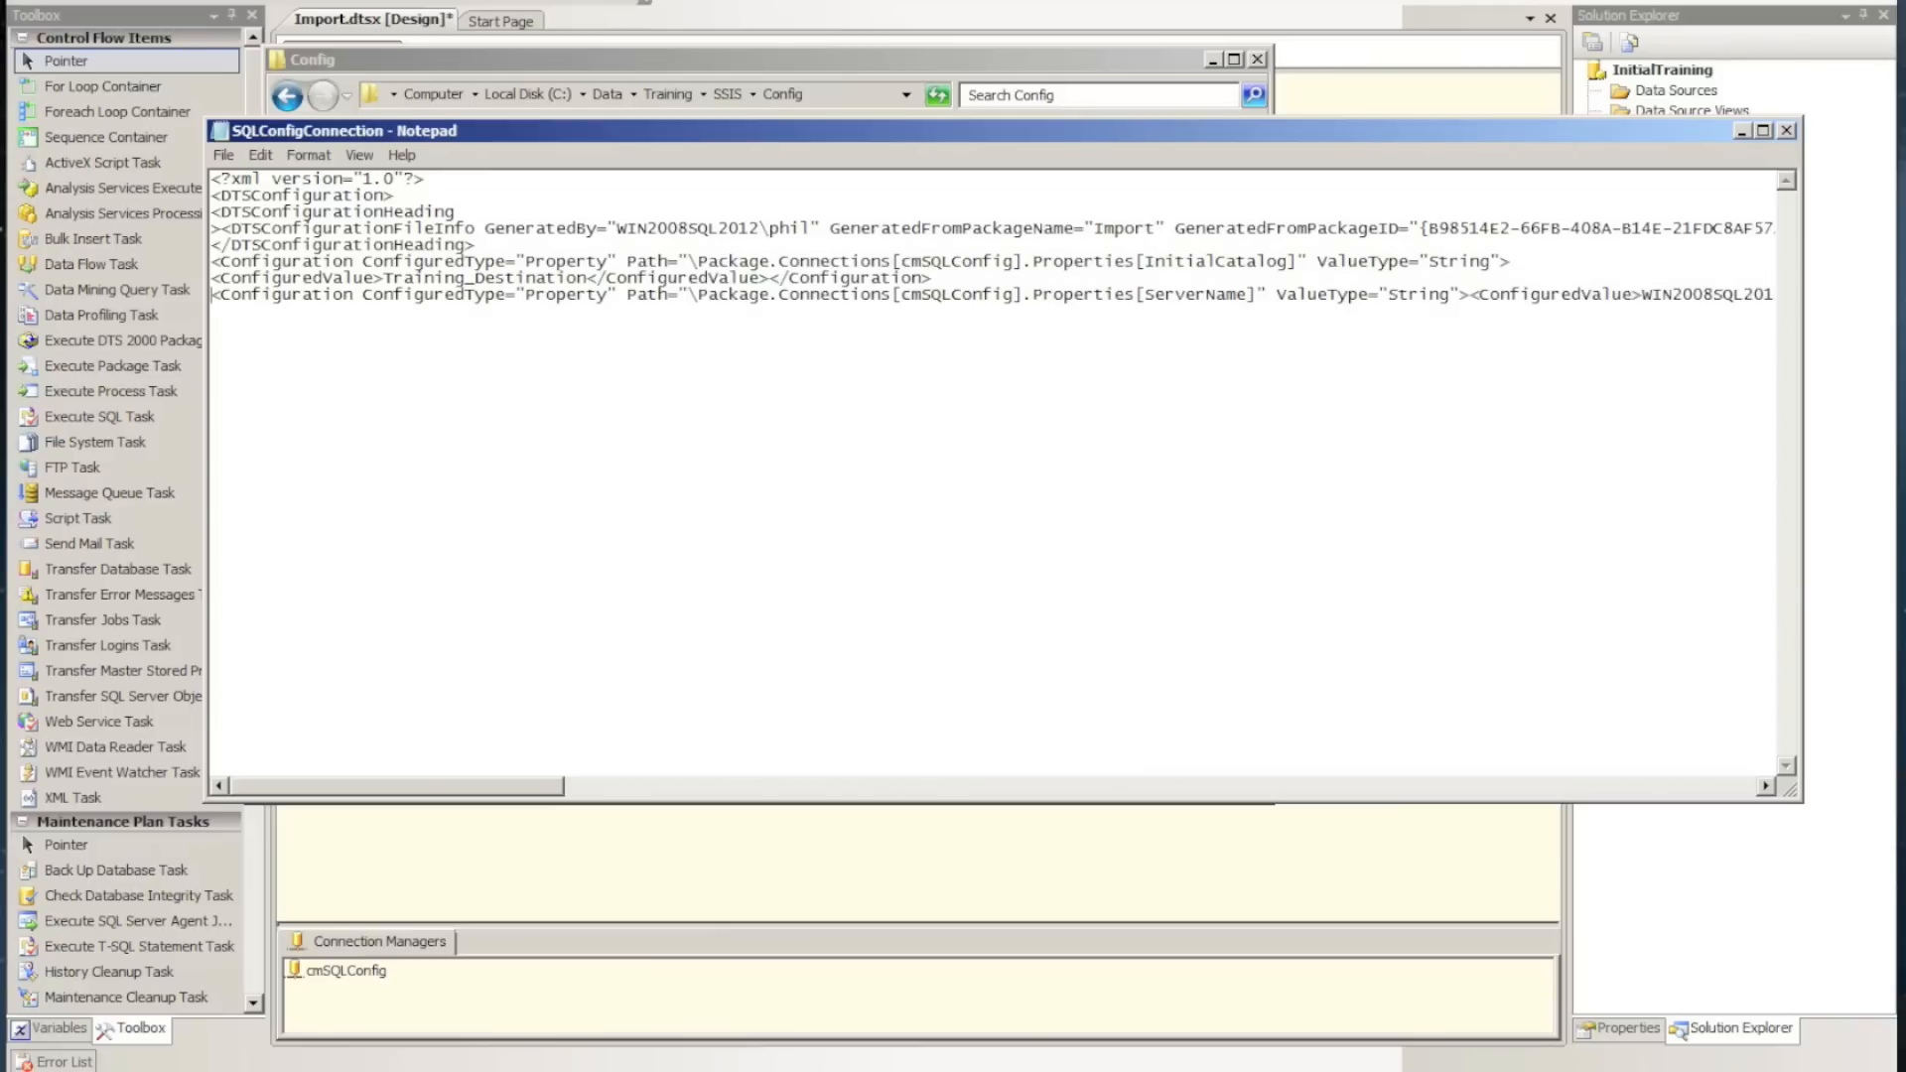
click(771, 279)
key(Return)
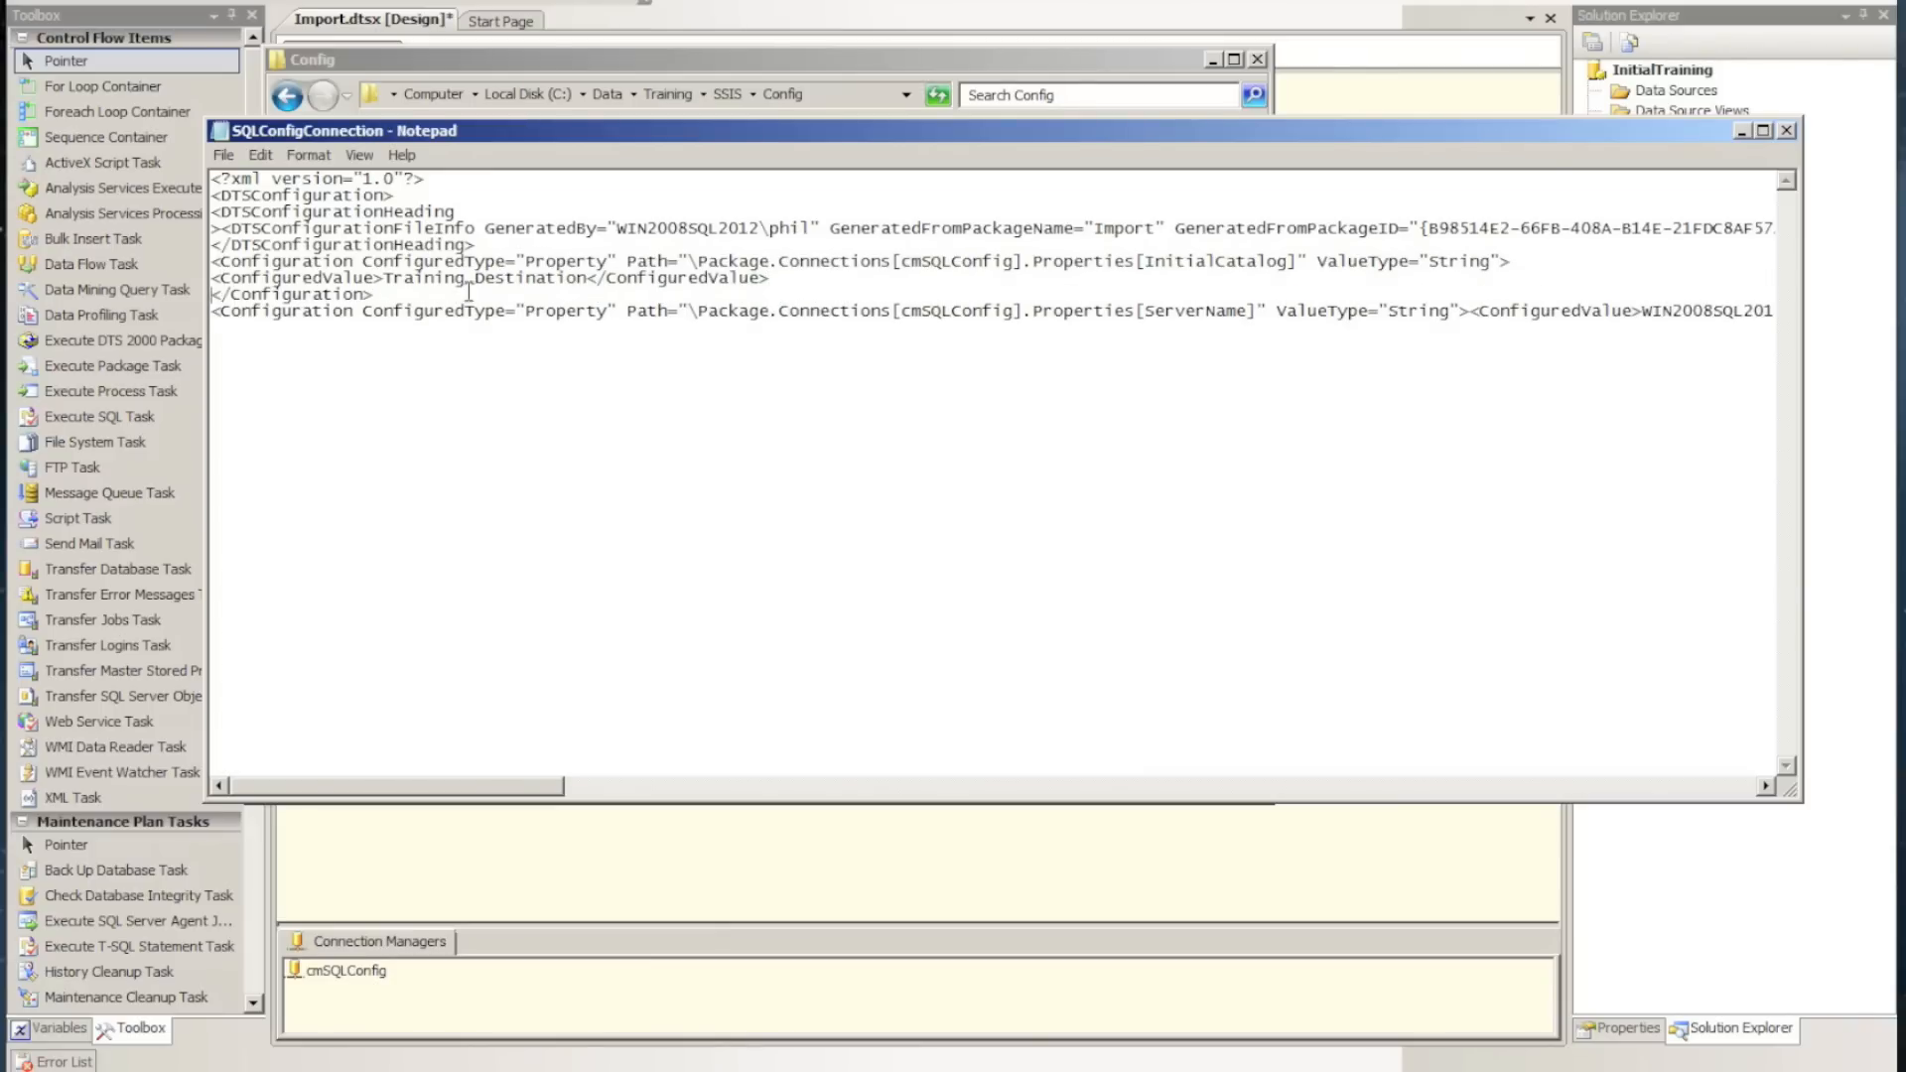
Split the ServerName configuration's ConfiguredValue, closing Configuration tag and closing DTSConfiguration tag onto separate lines
drag(900, 310, 1000, 312)
drag(1144, 310, 1237, 312)
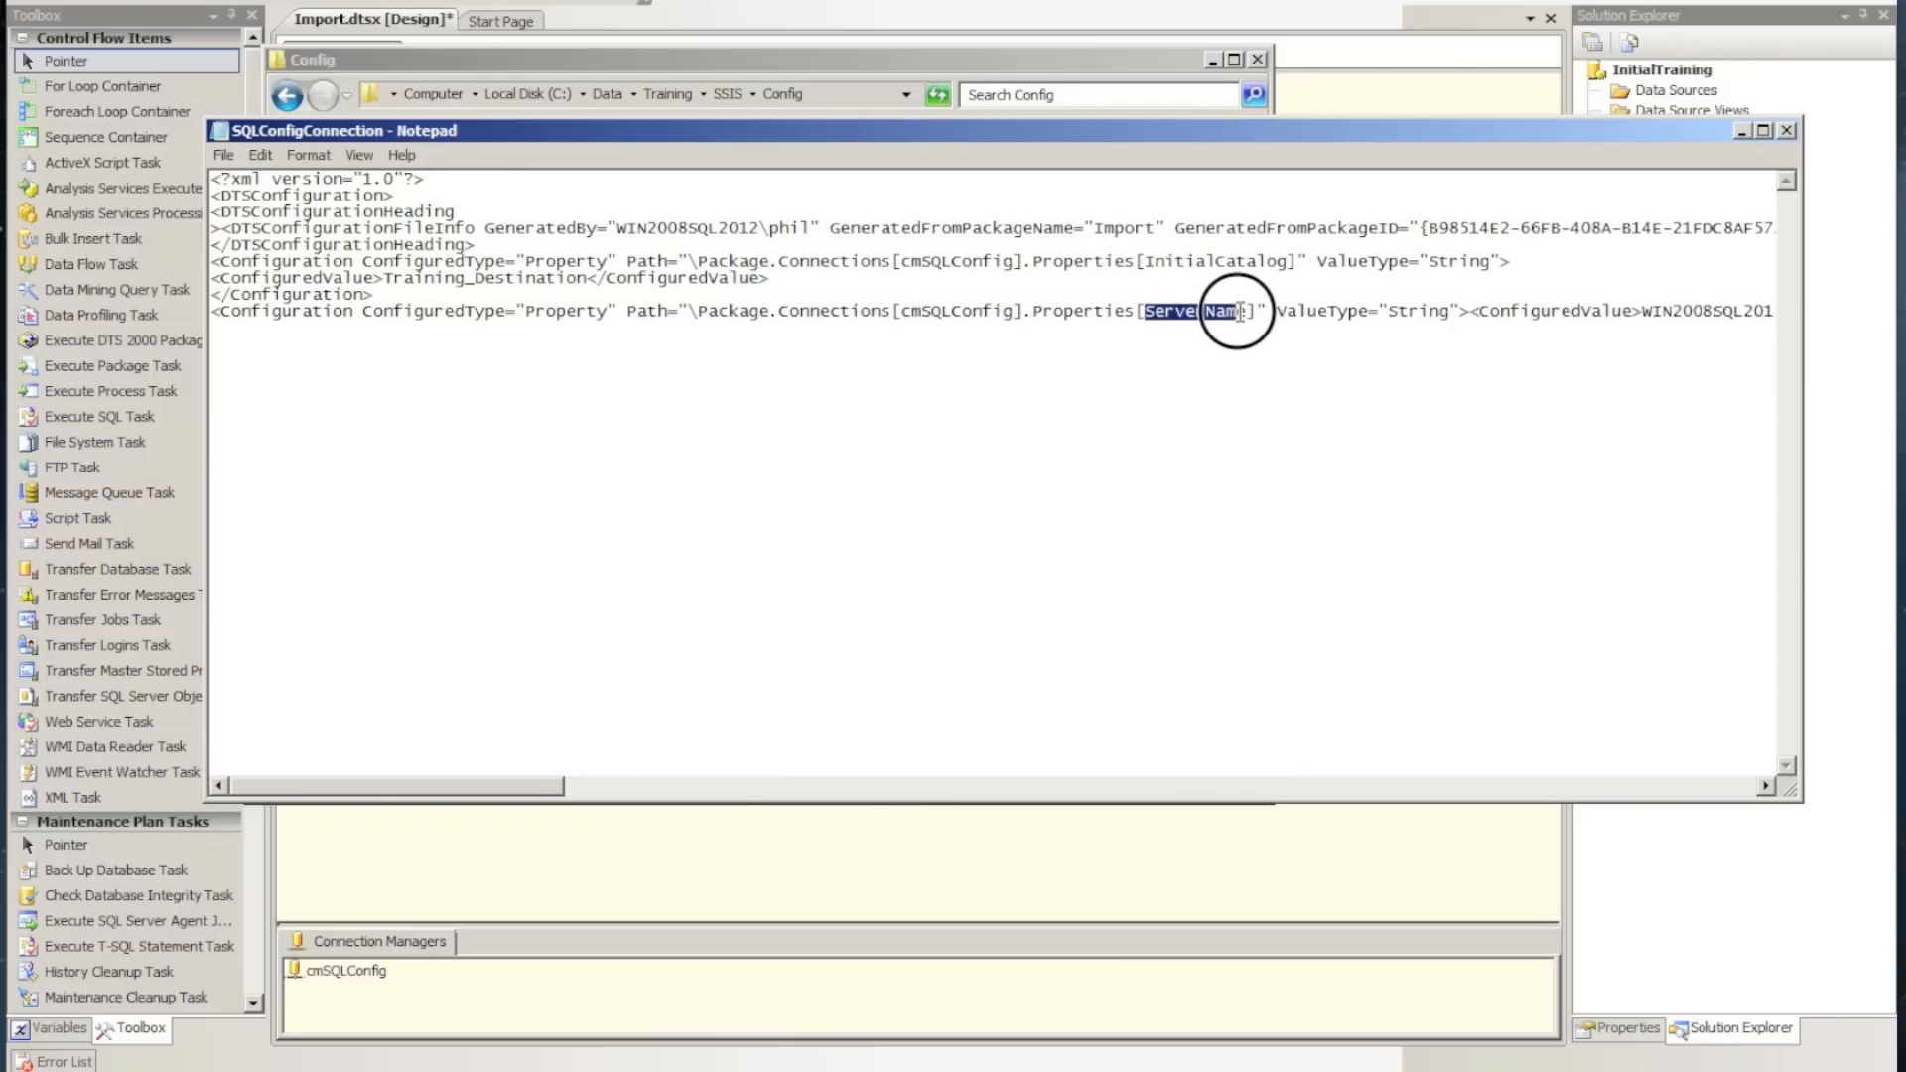
click(1473, 313)
key(Return)
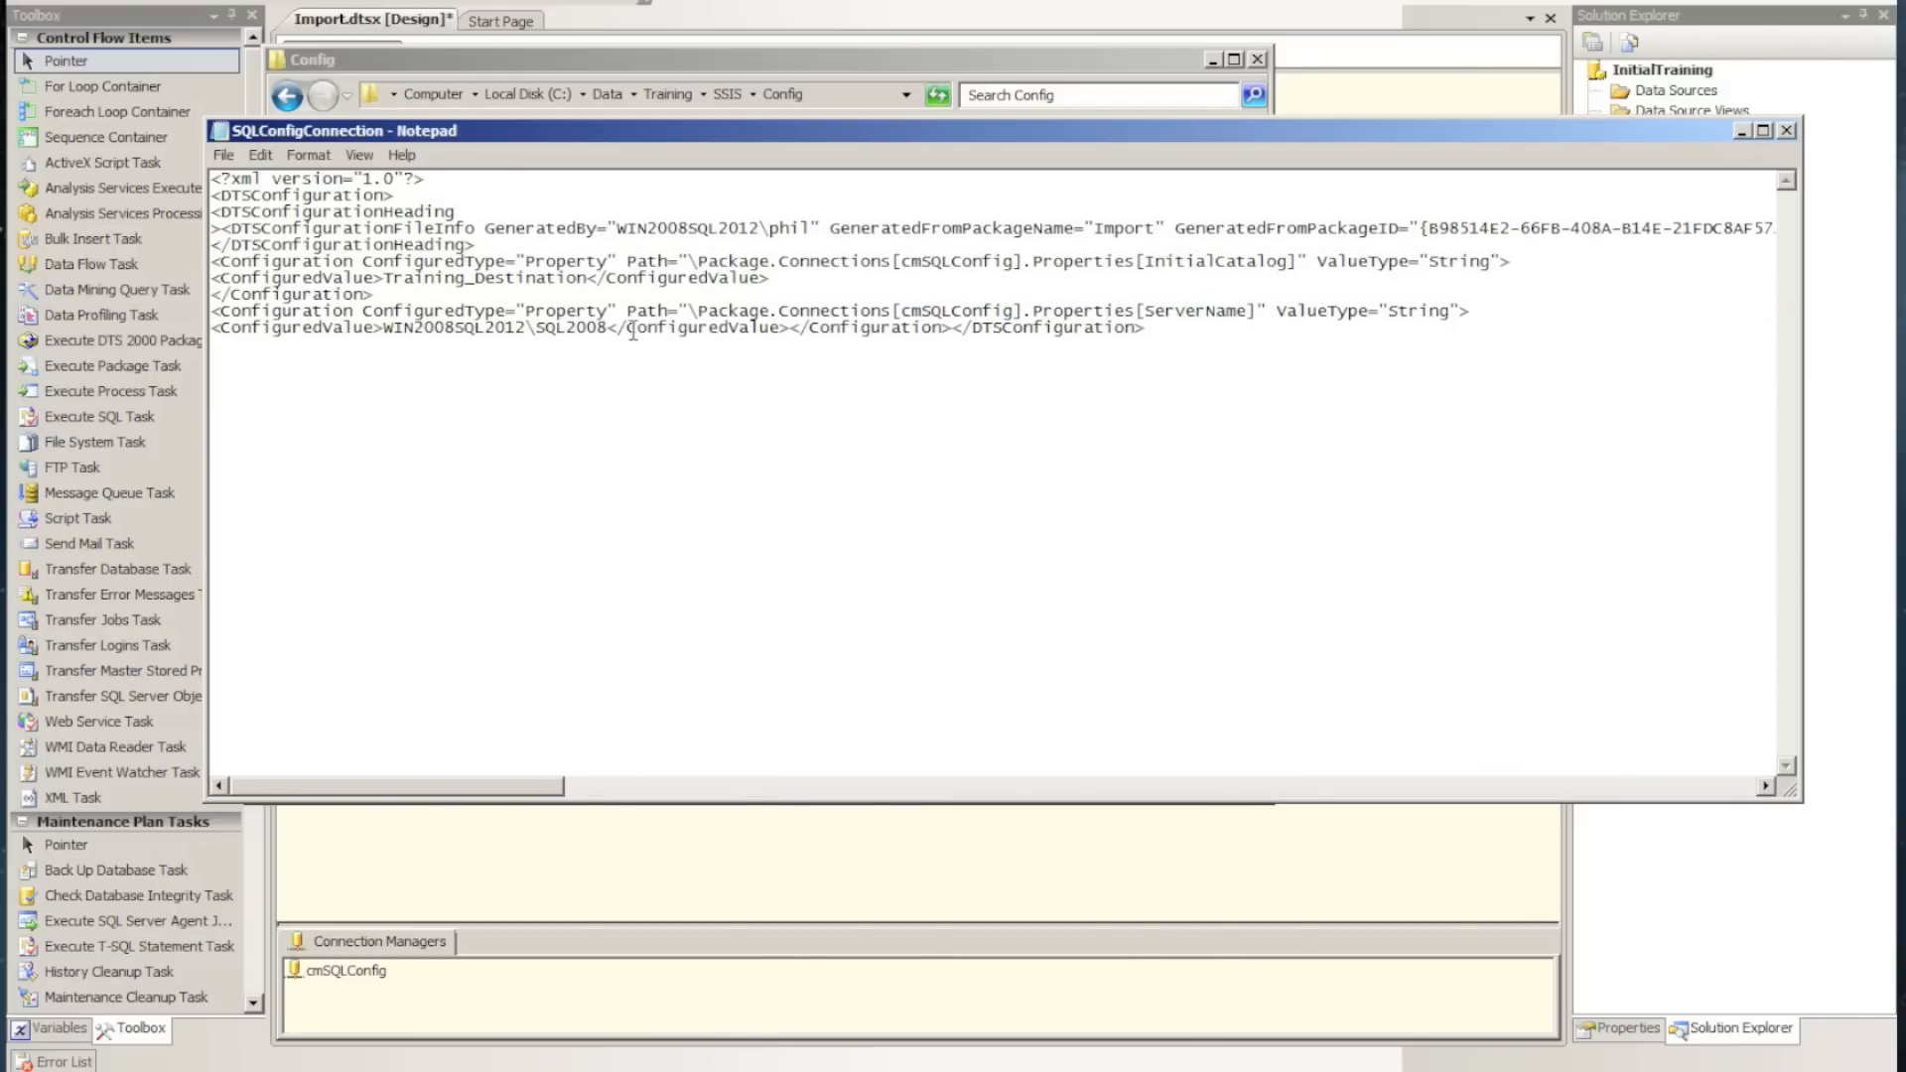
click(789, 329)
key(Return)
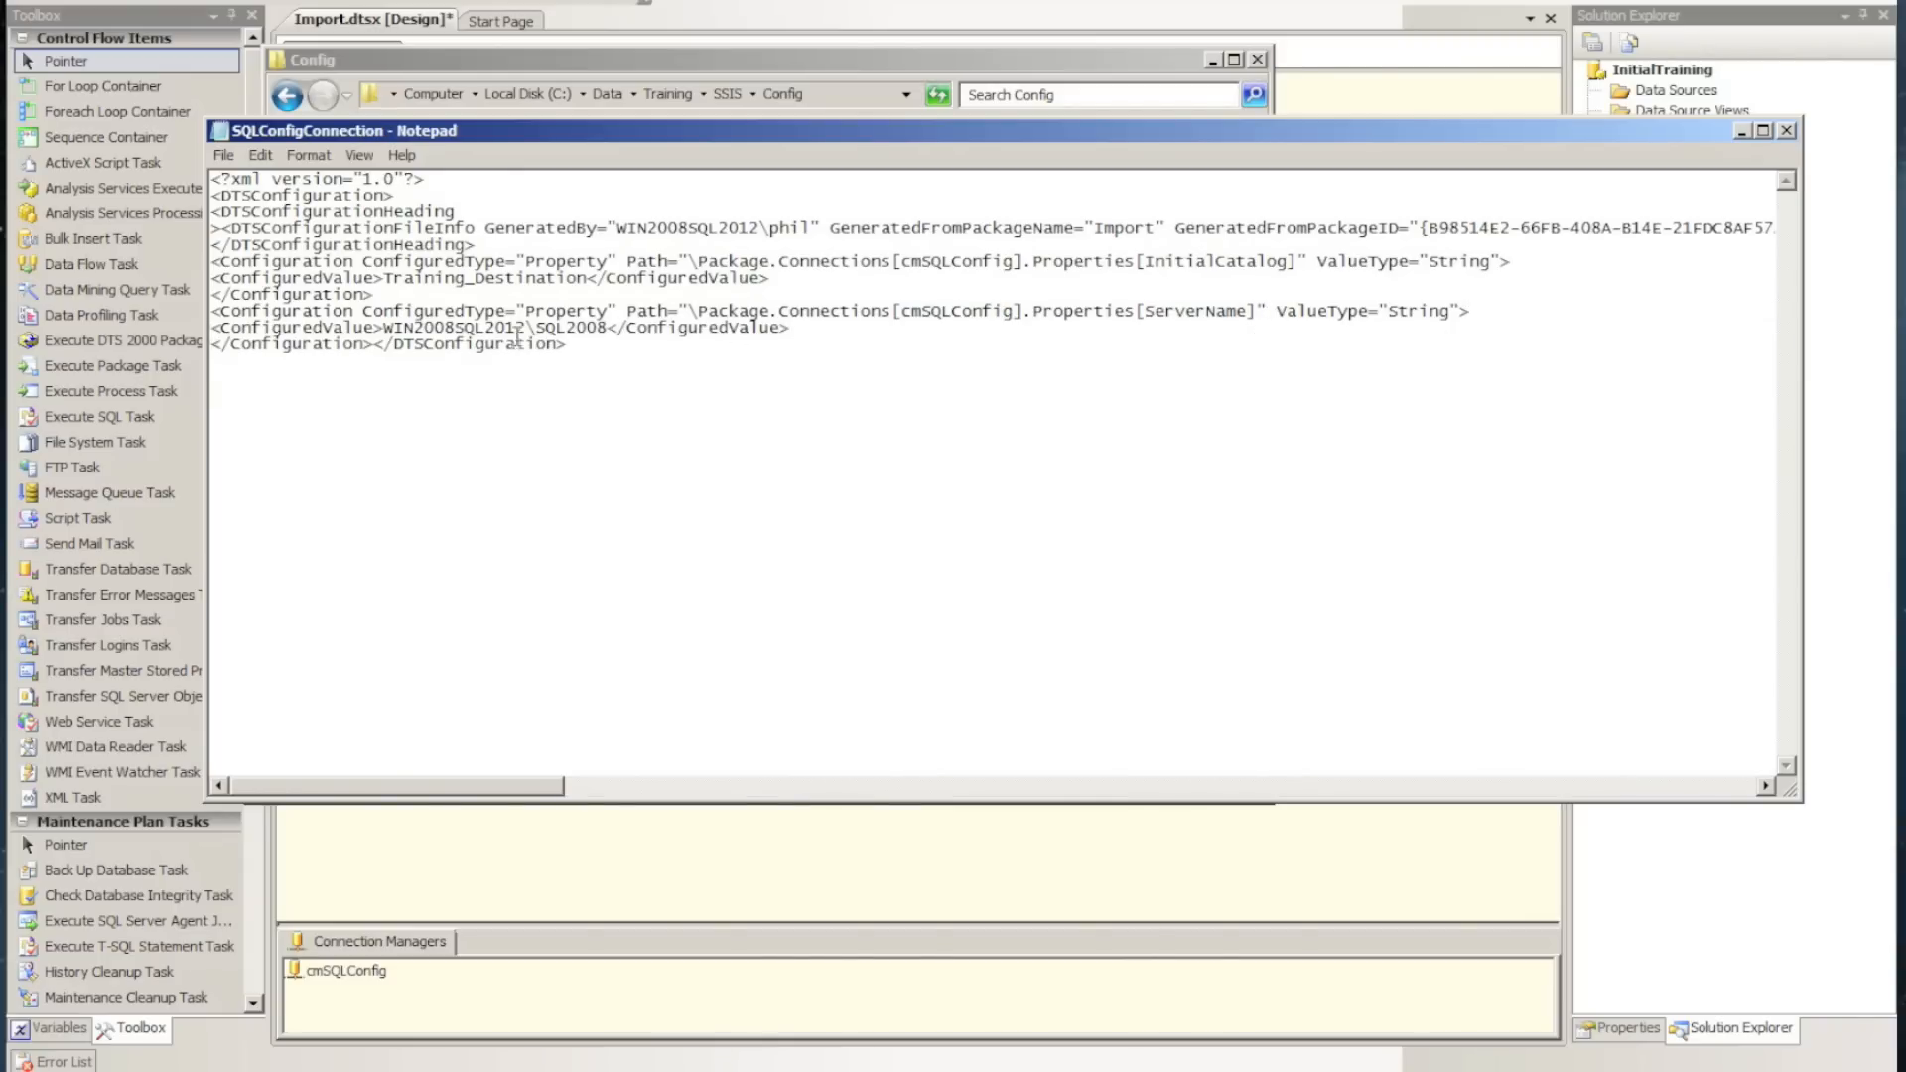
click(371, 344)
key(Return)
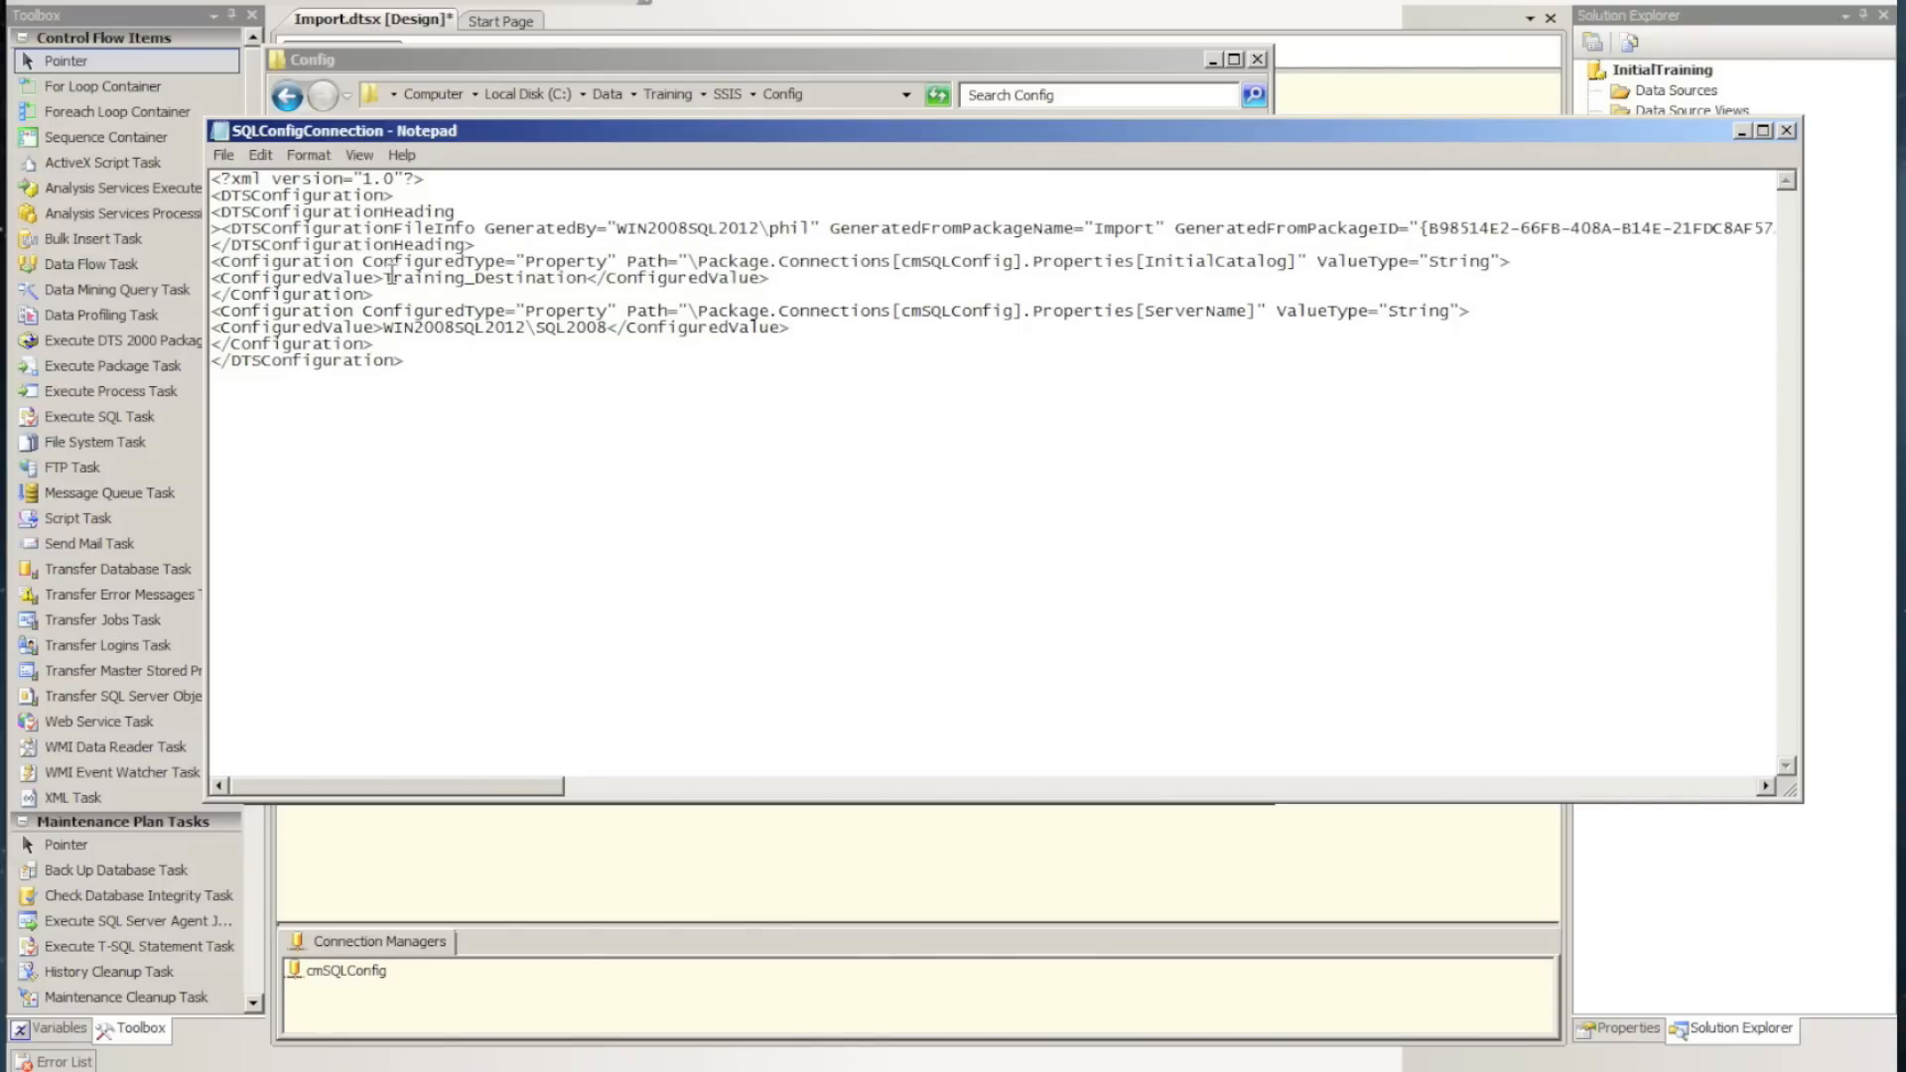
Examine the configured database and server values, plus the connection manager and property names in the ServerName path
drag(388, 278, 587, 279)
drag(384, 328, 606, 333)
click(935, 310)
drag(900, 311, 1011, 316)
drag(1149, 311, 1247, 314)
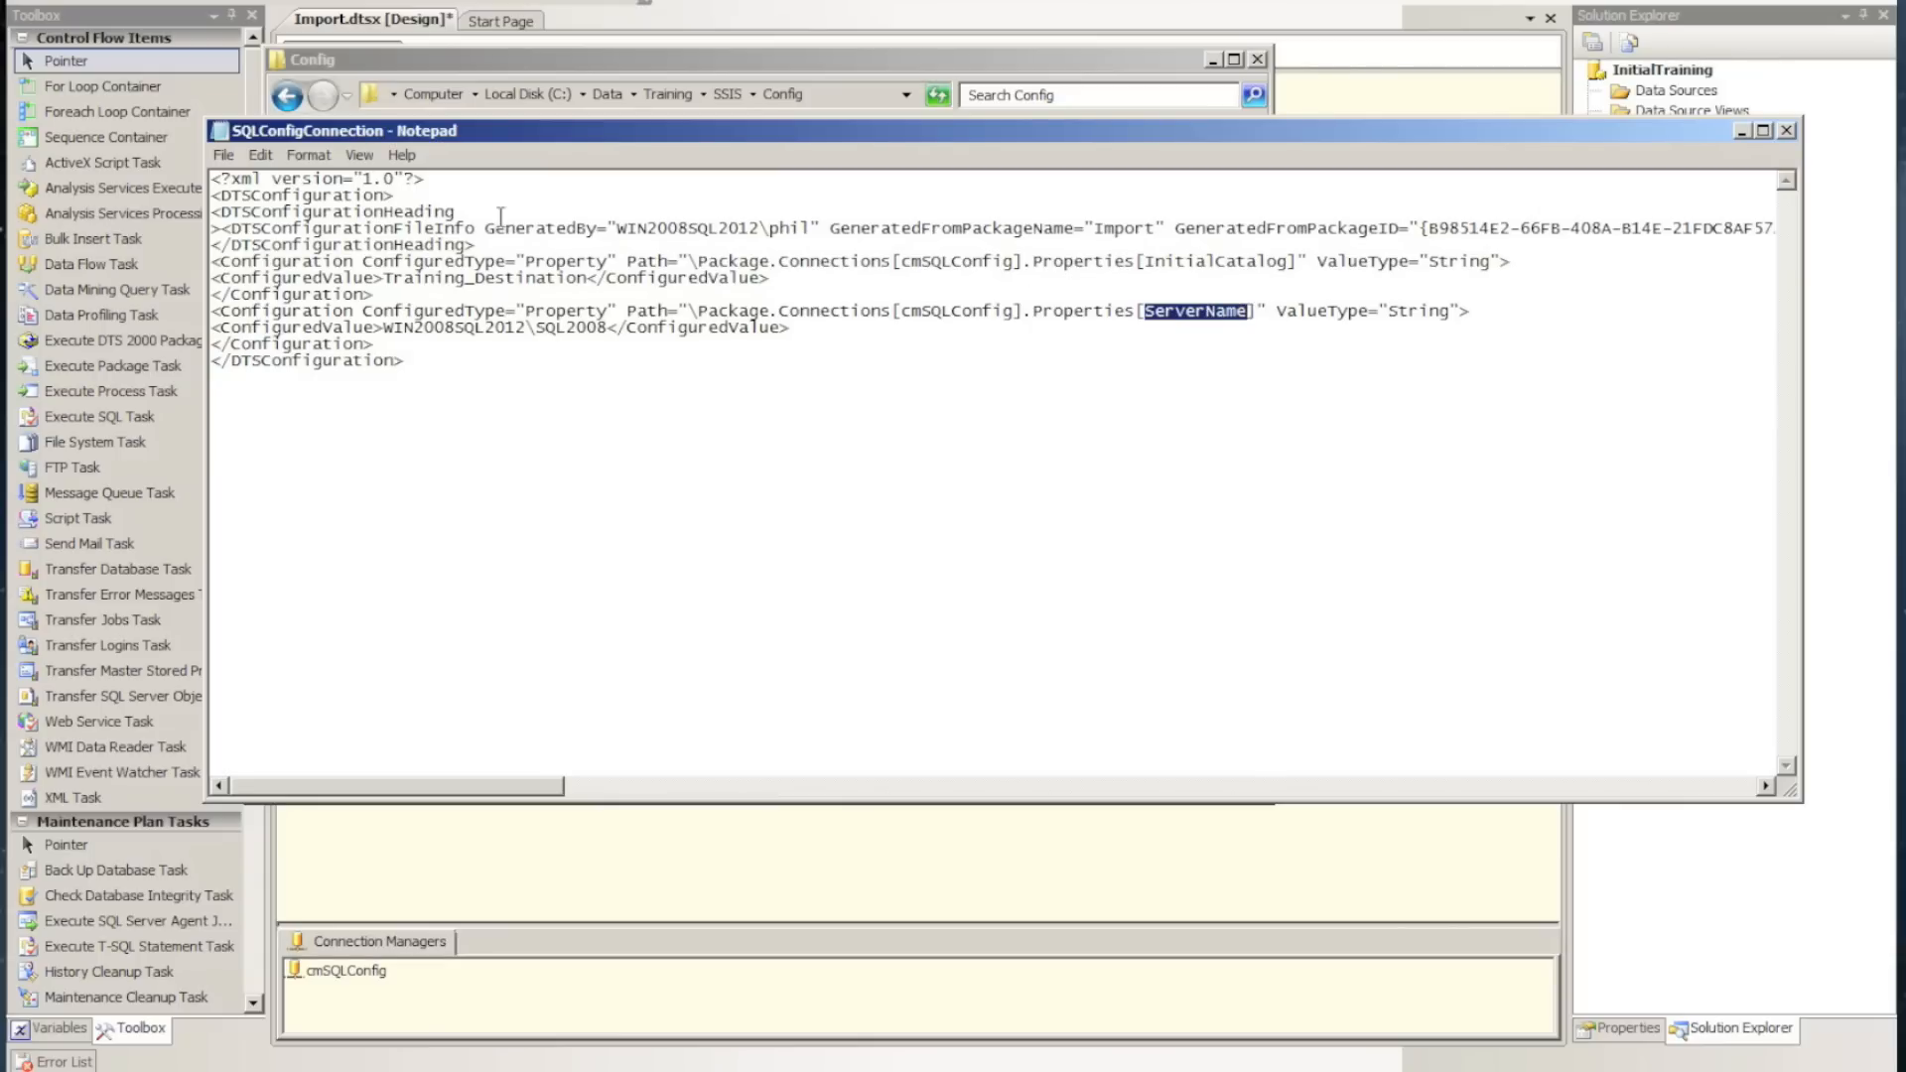
Save the reformatted SQLConfigConnection file and close Notepad
click(225, 157)
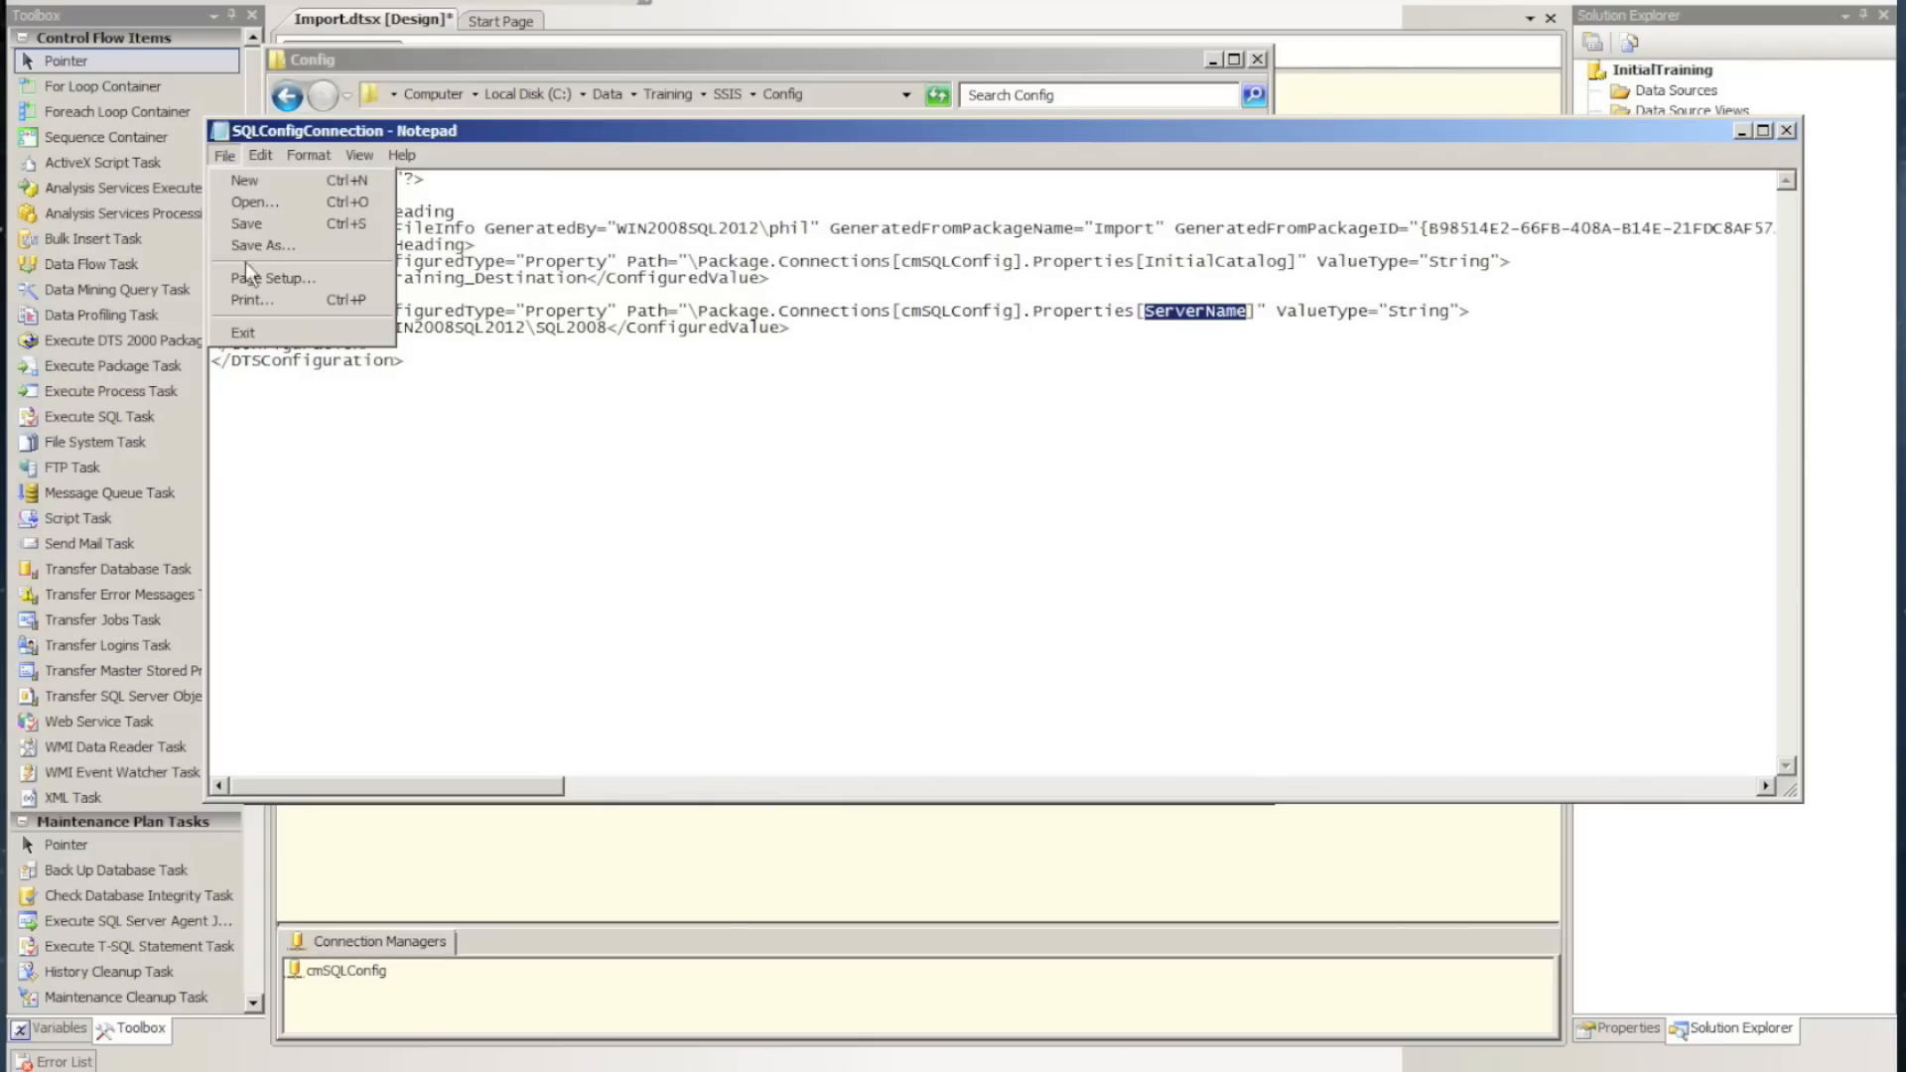
click(245, 224)
click(223, 156)
click(244, 334)
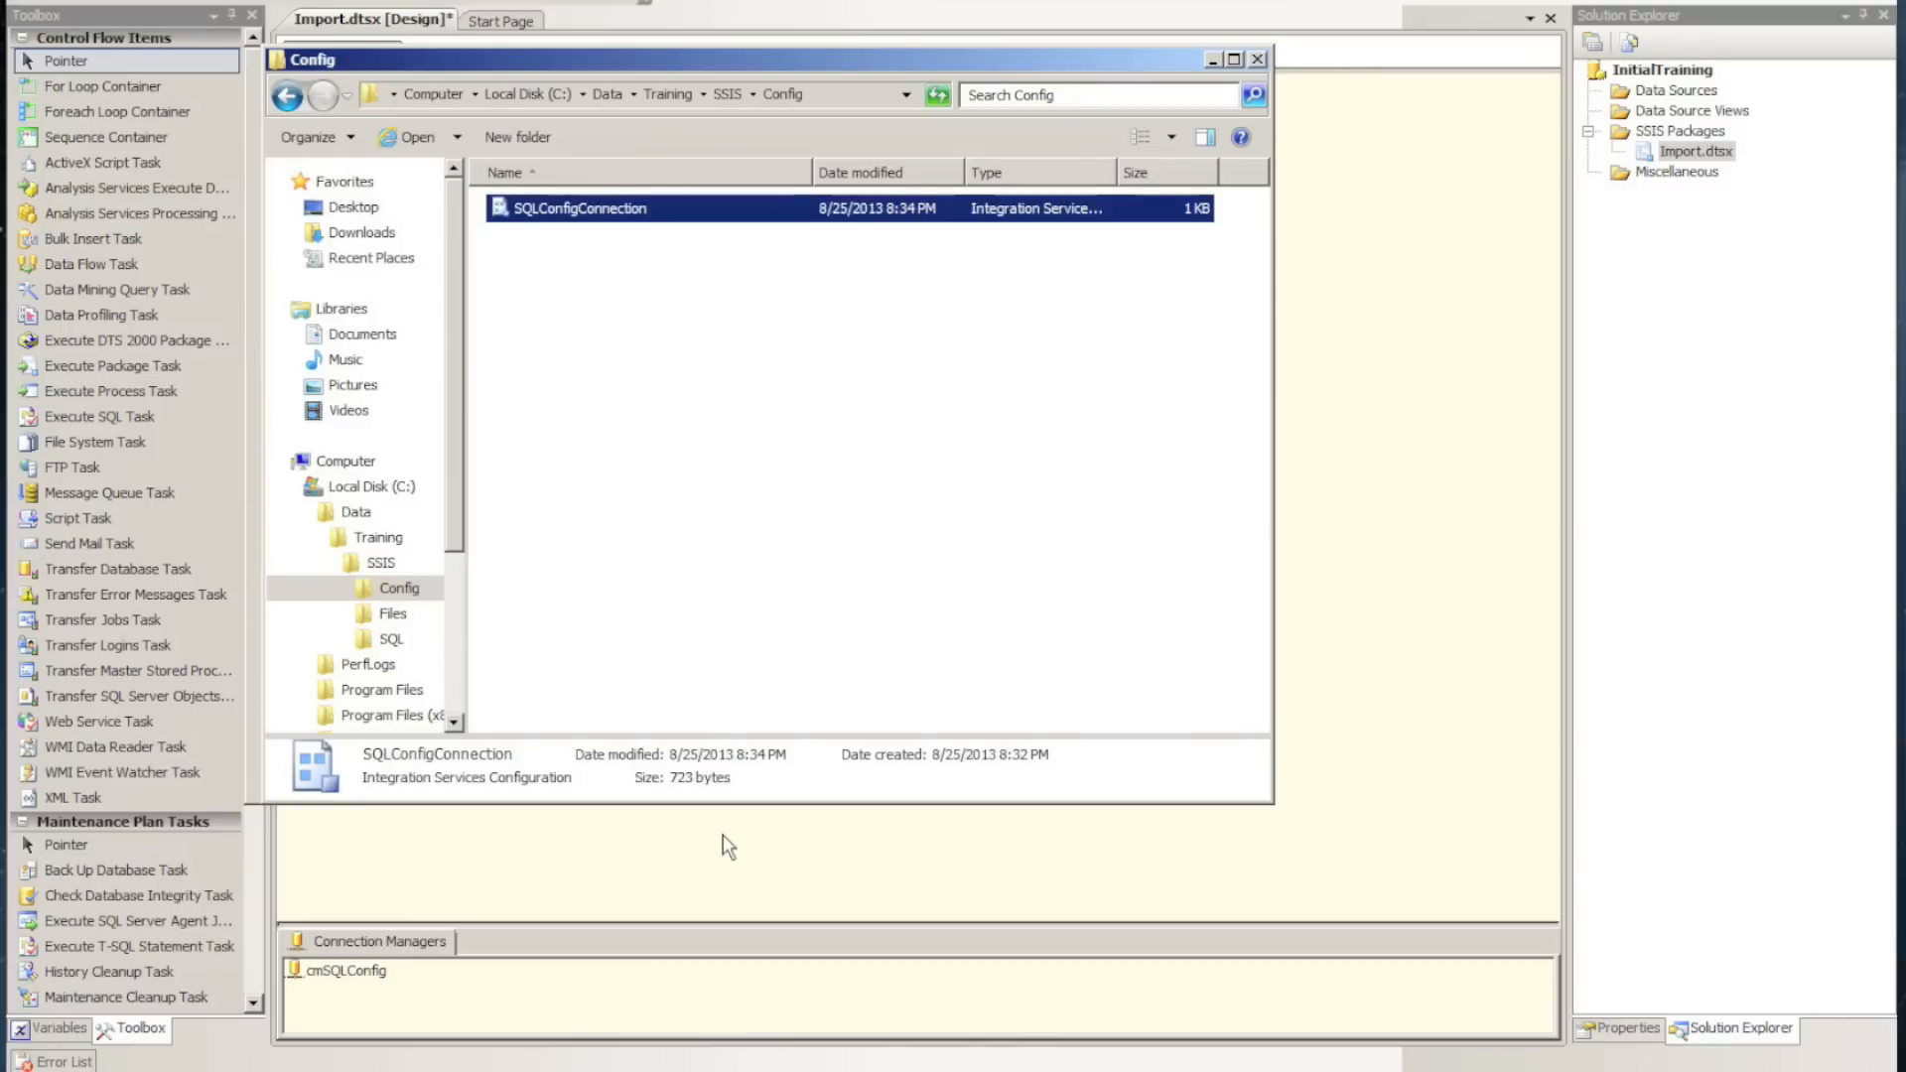
Return to the Import package design and open the XML Config package configuration for editing at its configuration type settings
click(536, 1001)
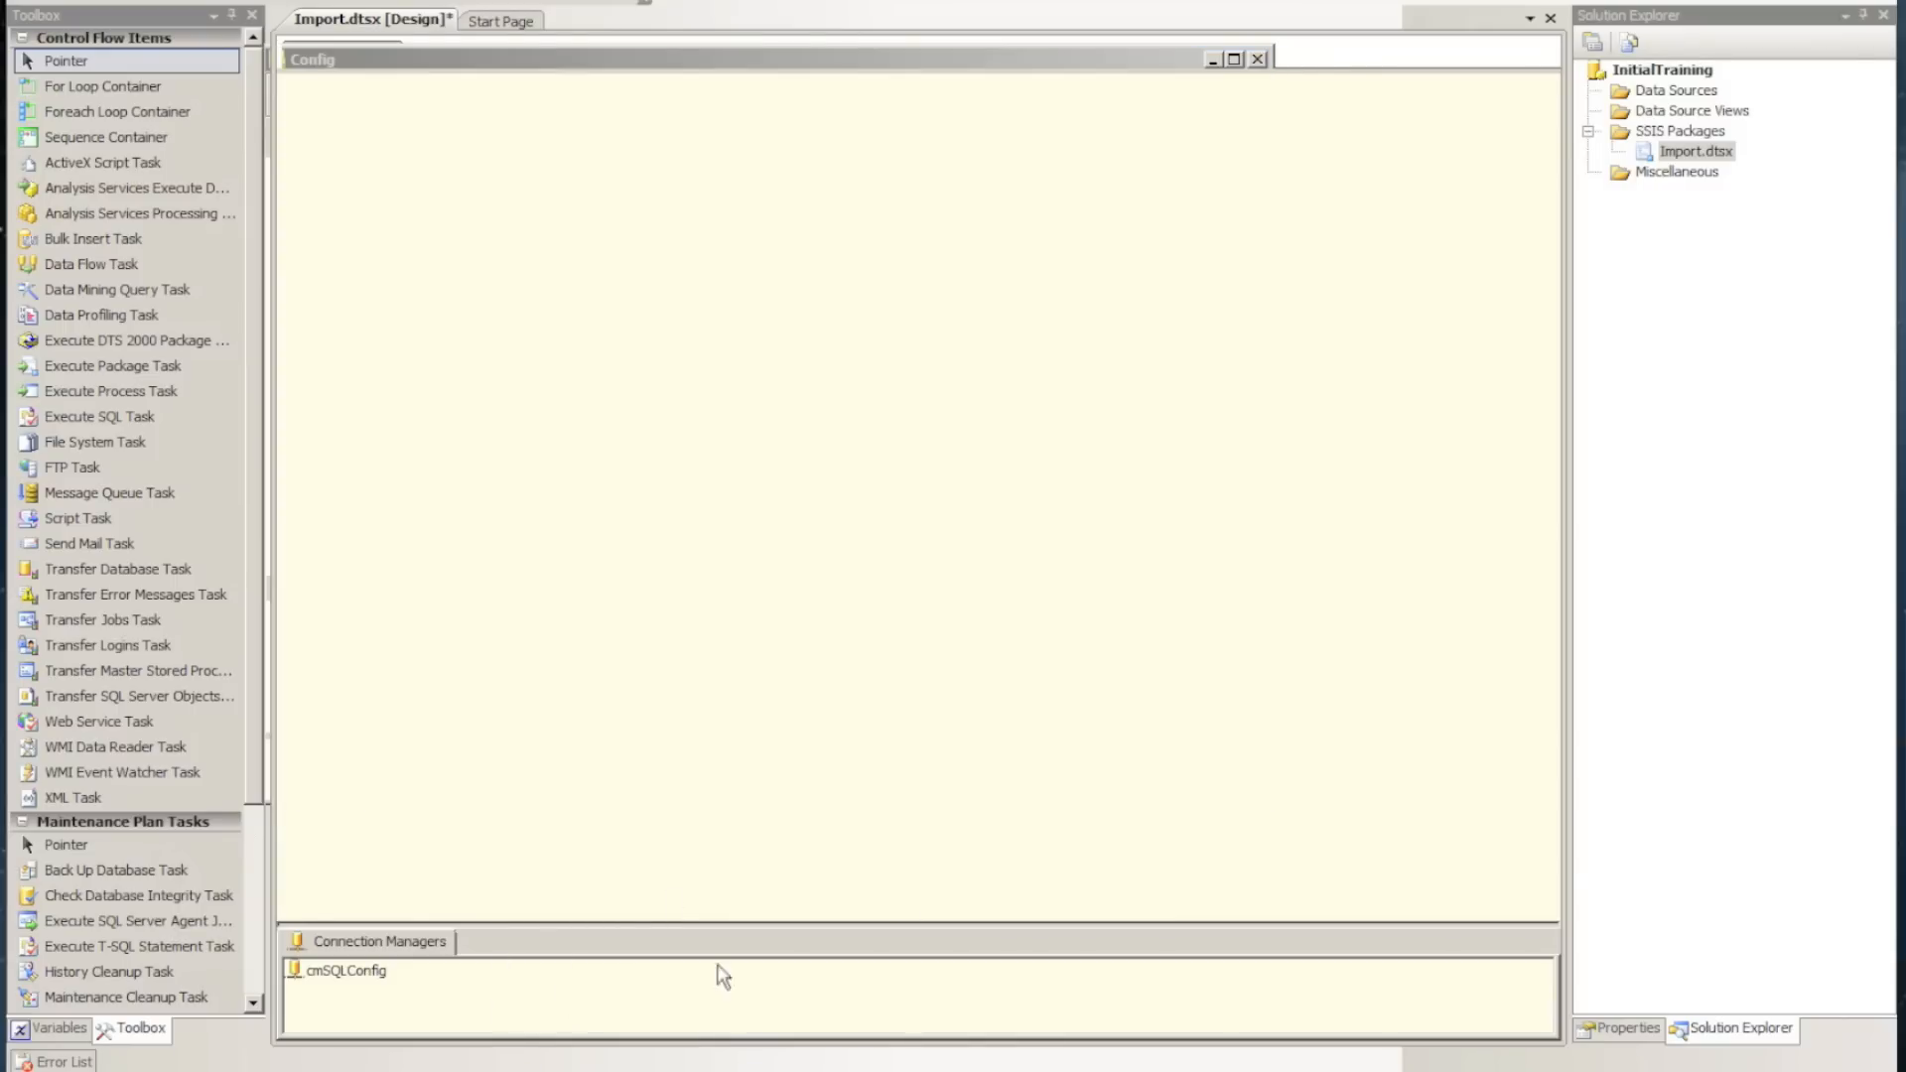
right_click(1016, 552)
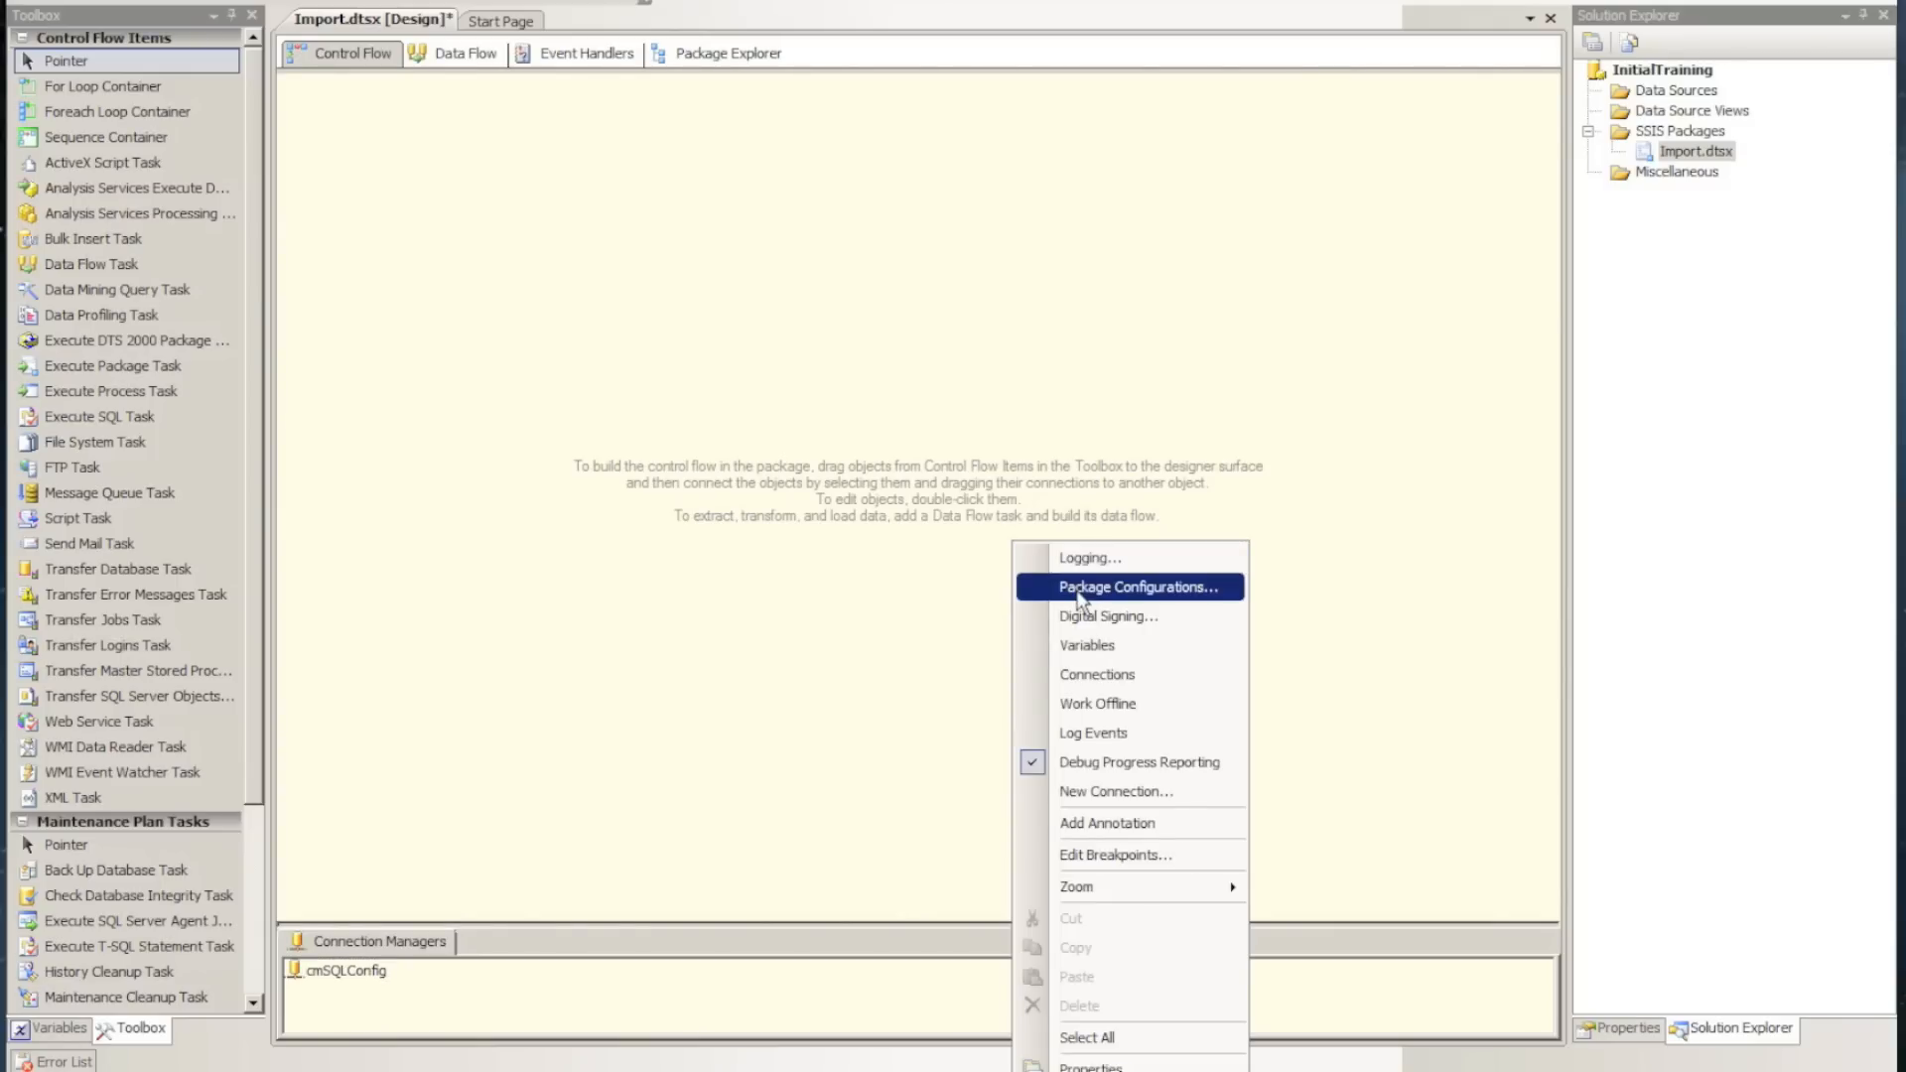
click(1082, 589)
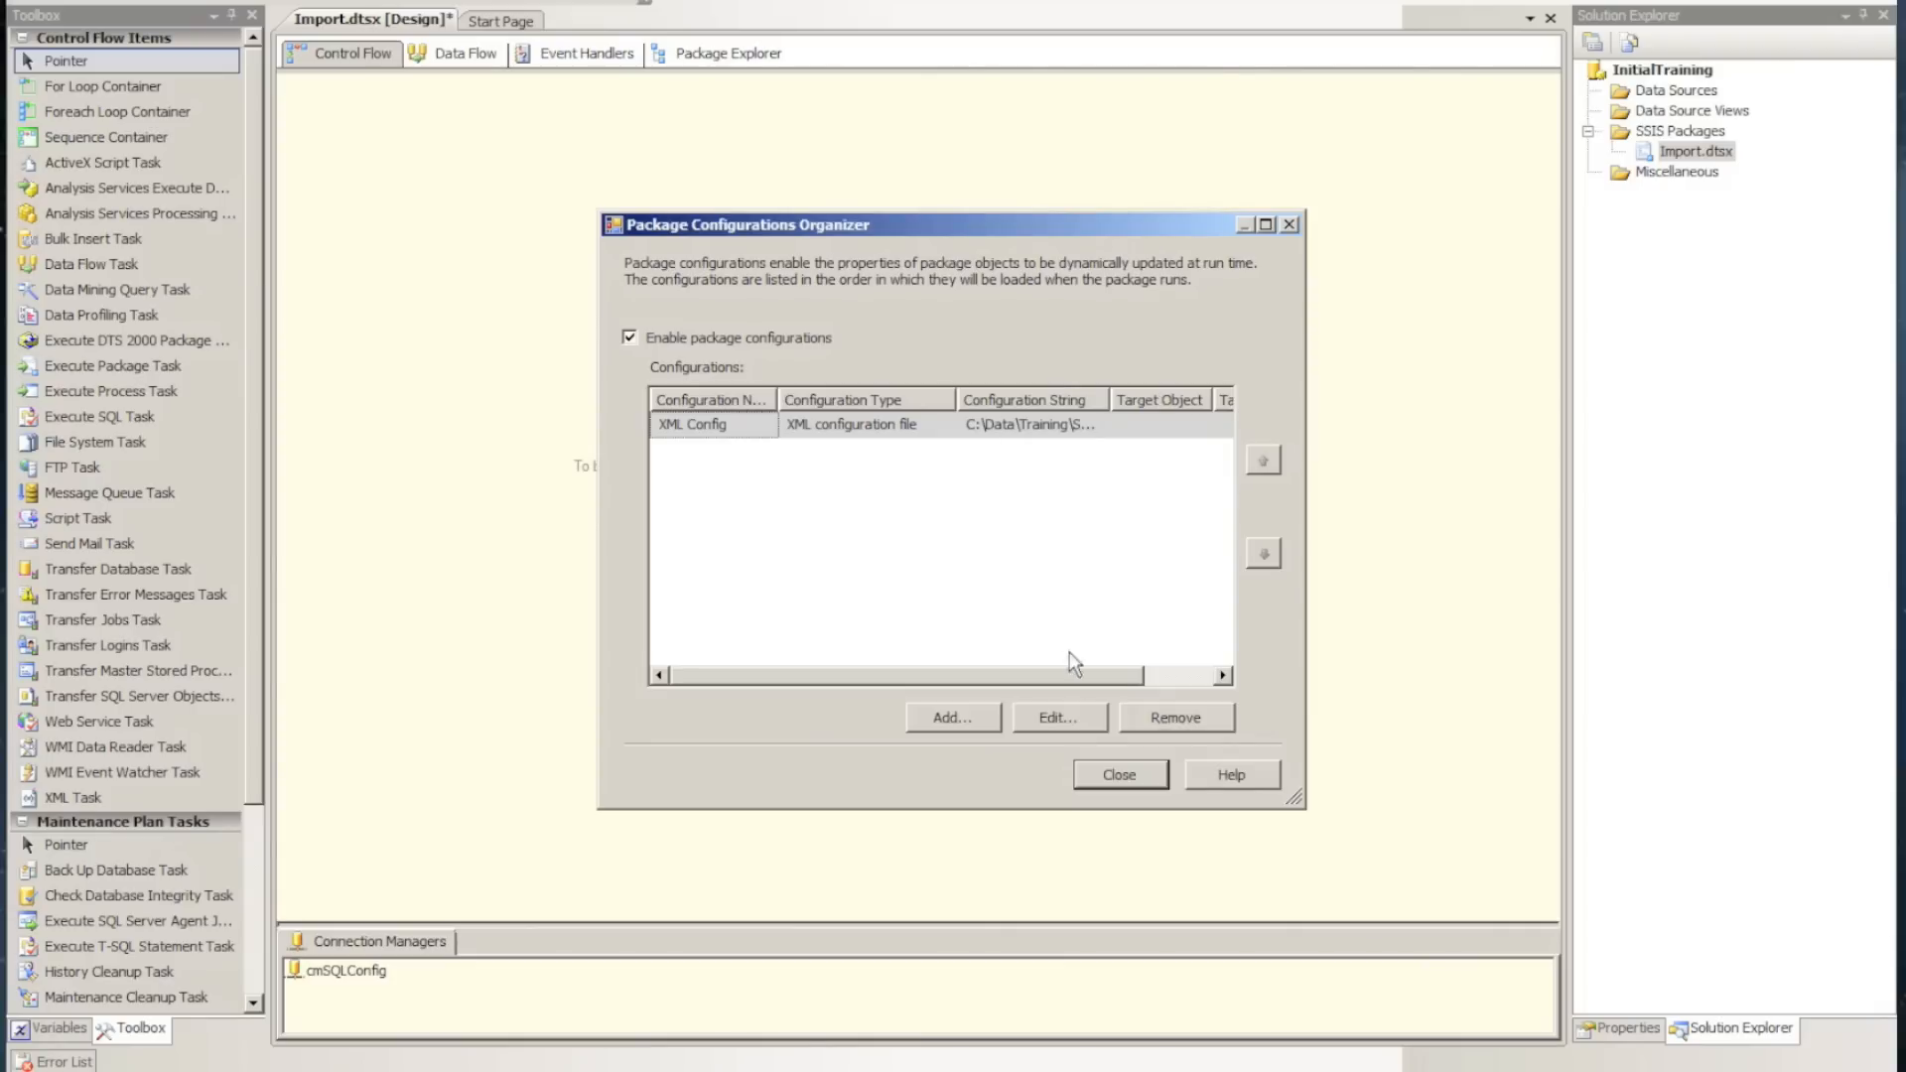
click(1044, 721)
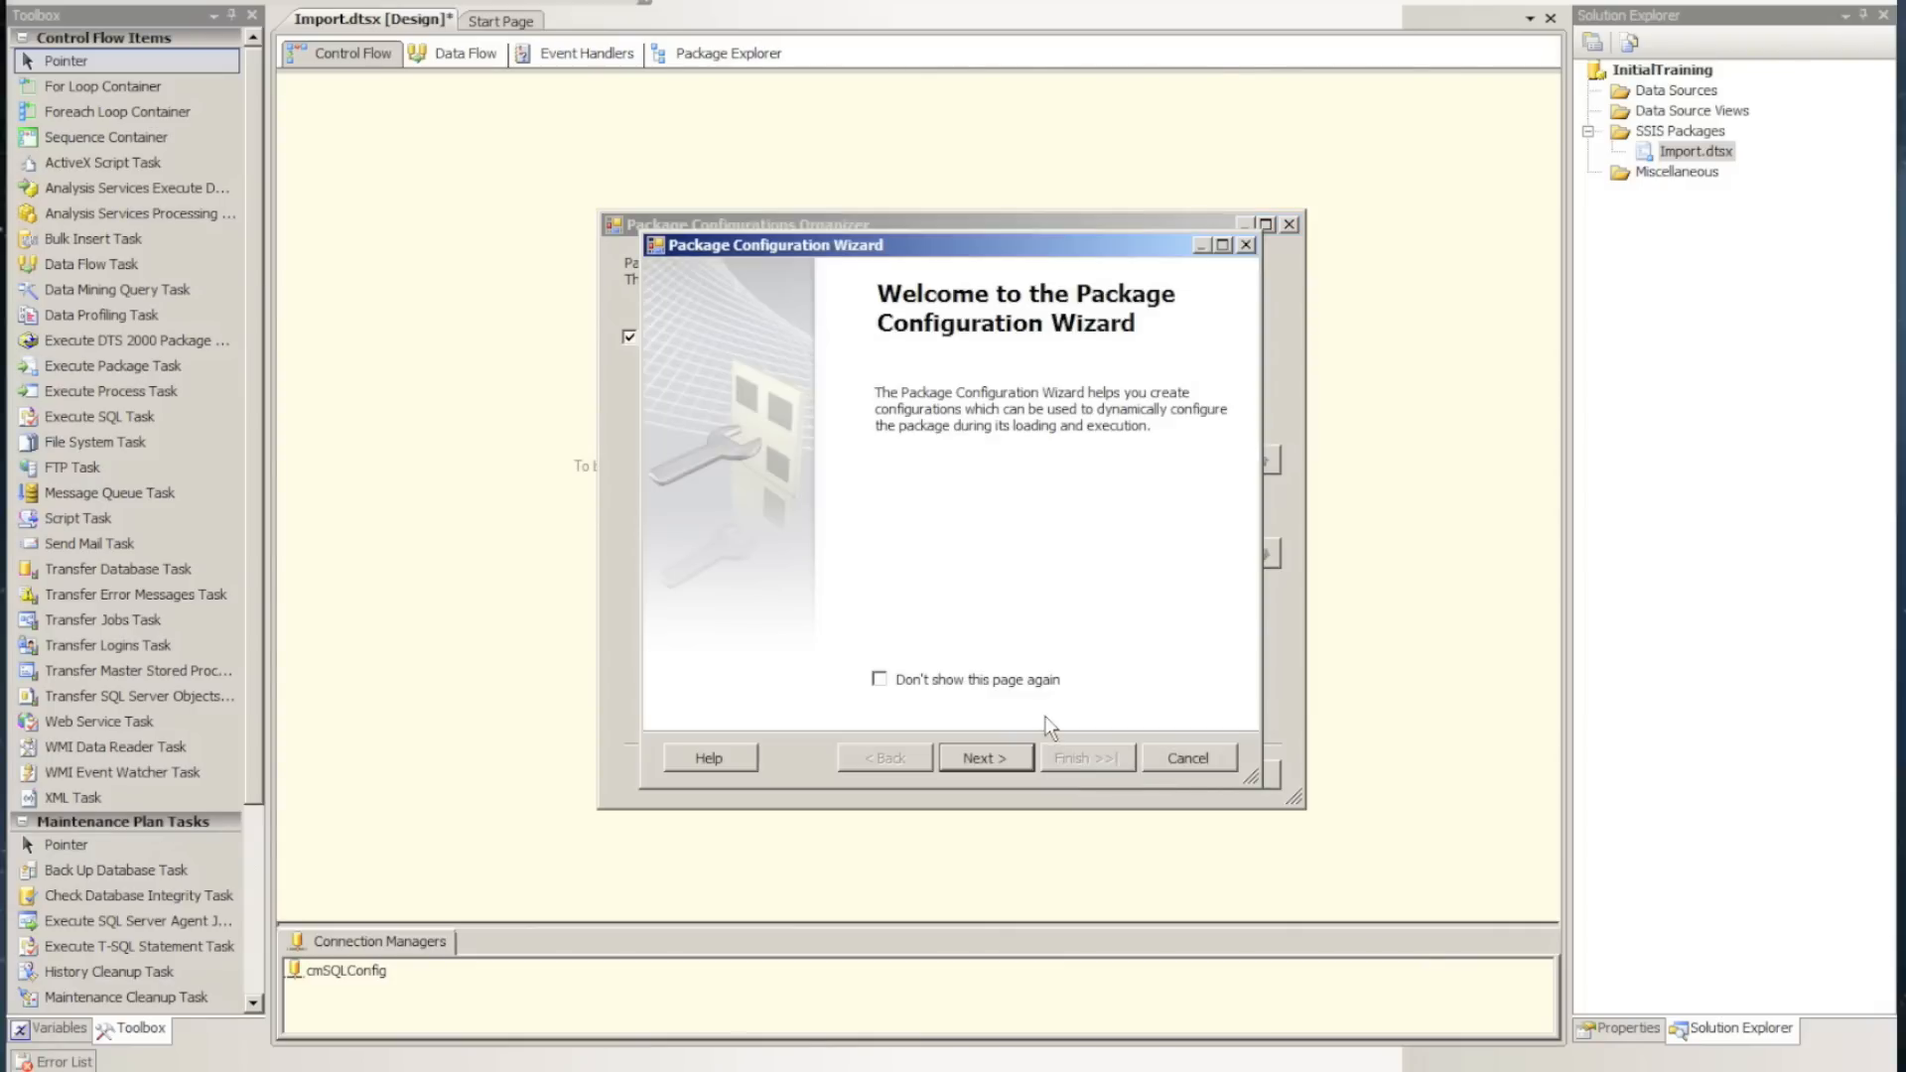
click(977, 757)
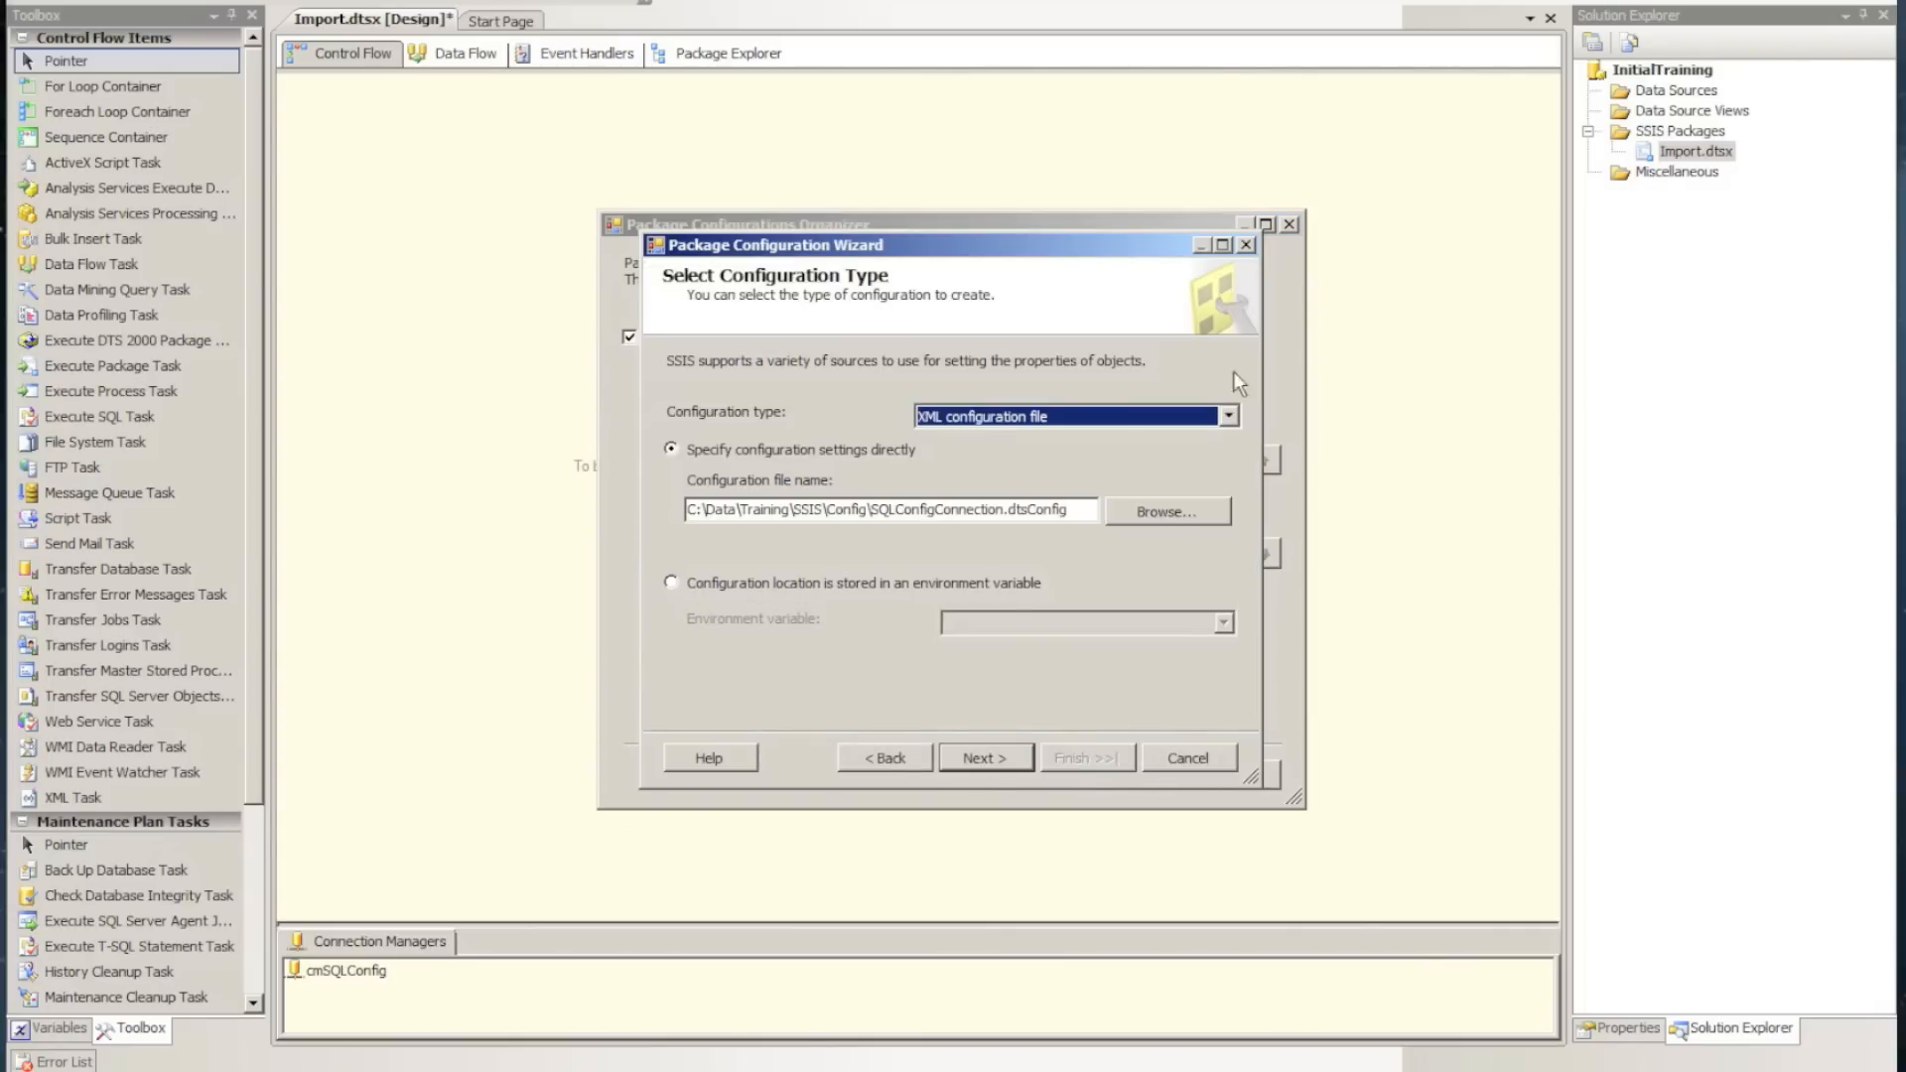
Try the Environment variable configuration type and return the setting to XML configuration file
click(1230, 417)
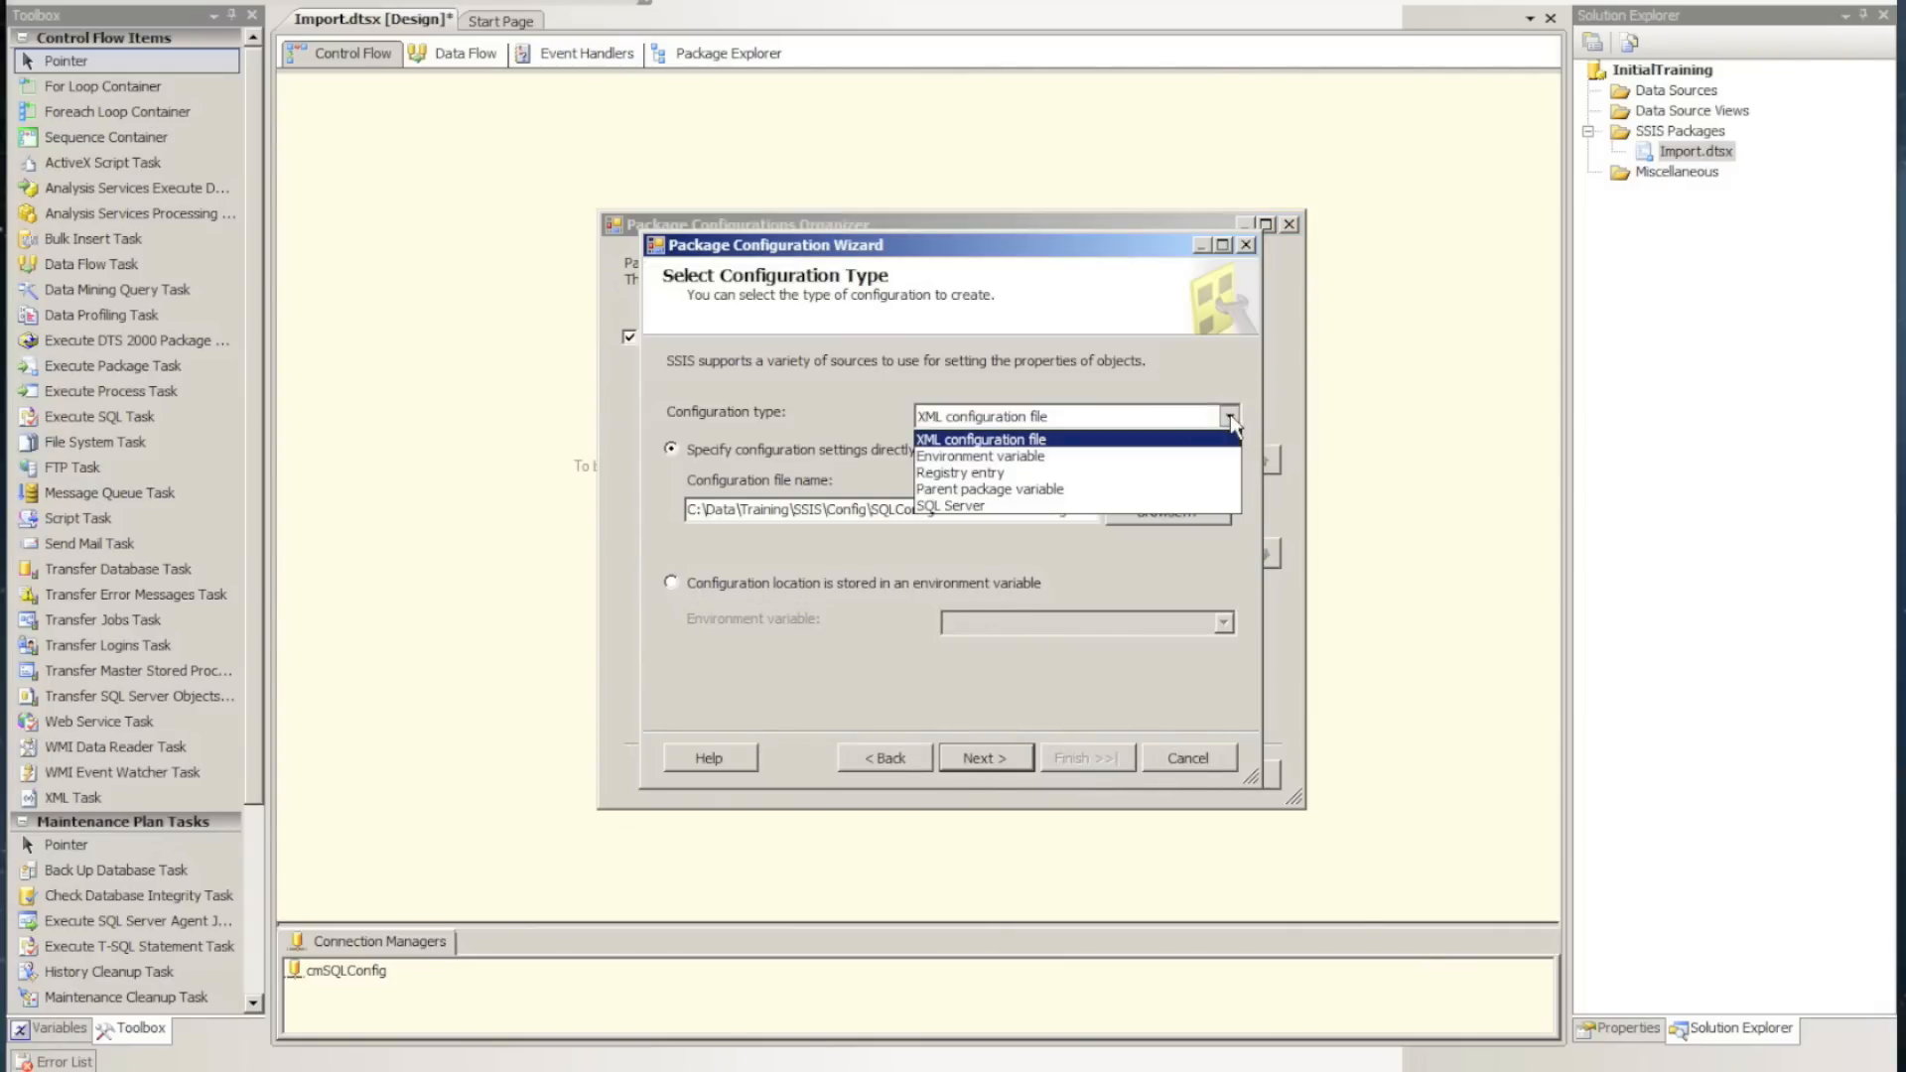
click(997, 459)
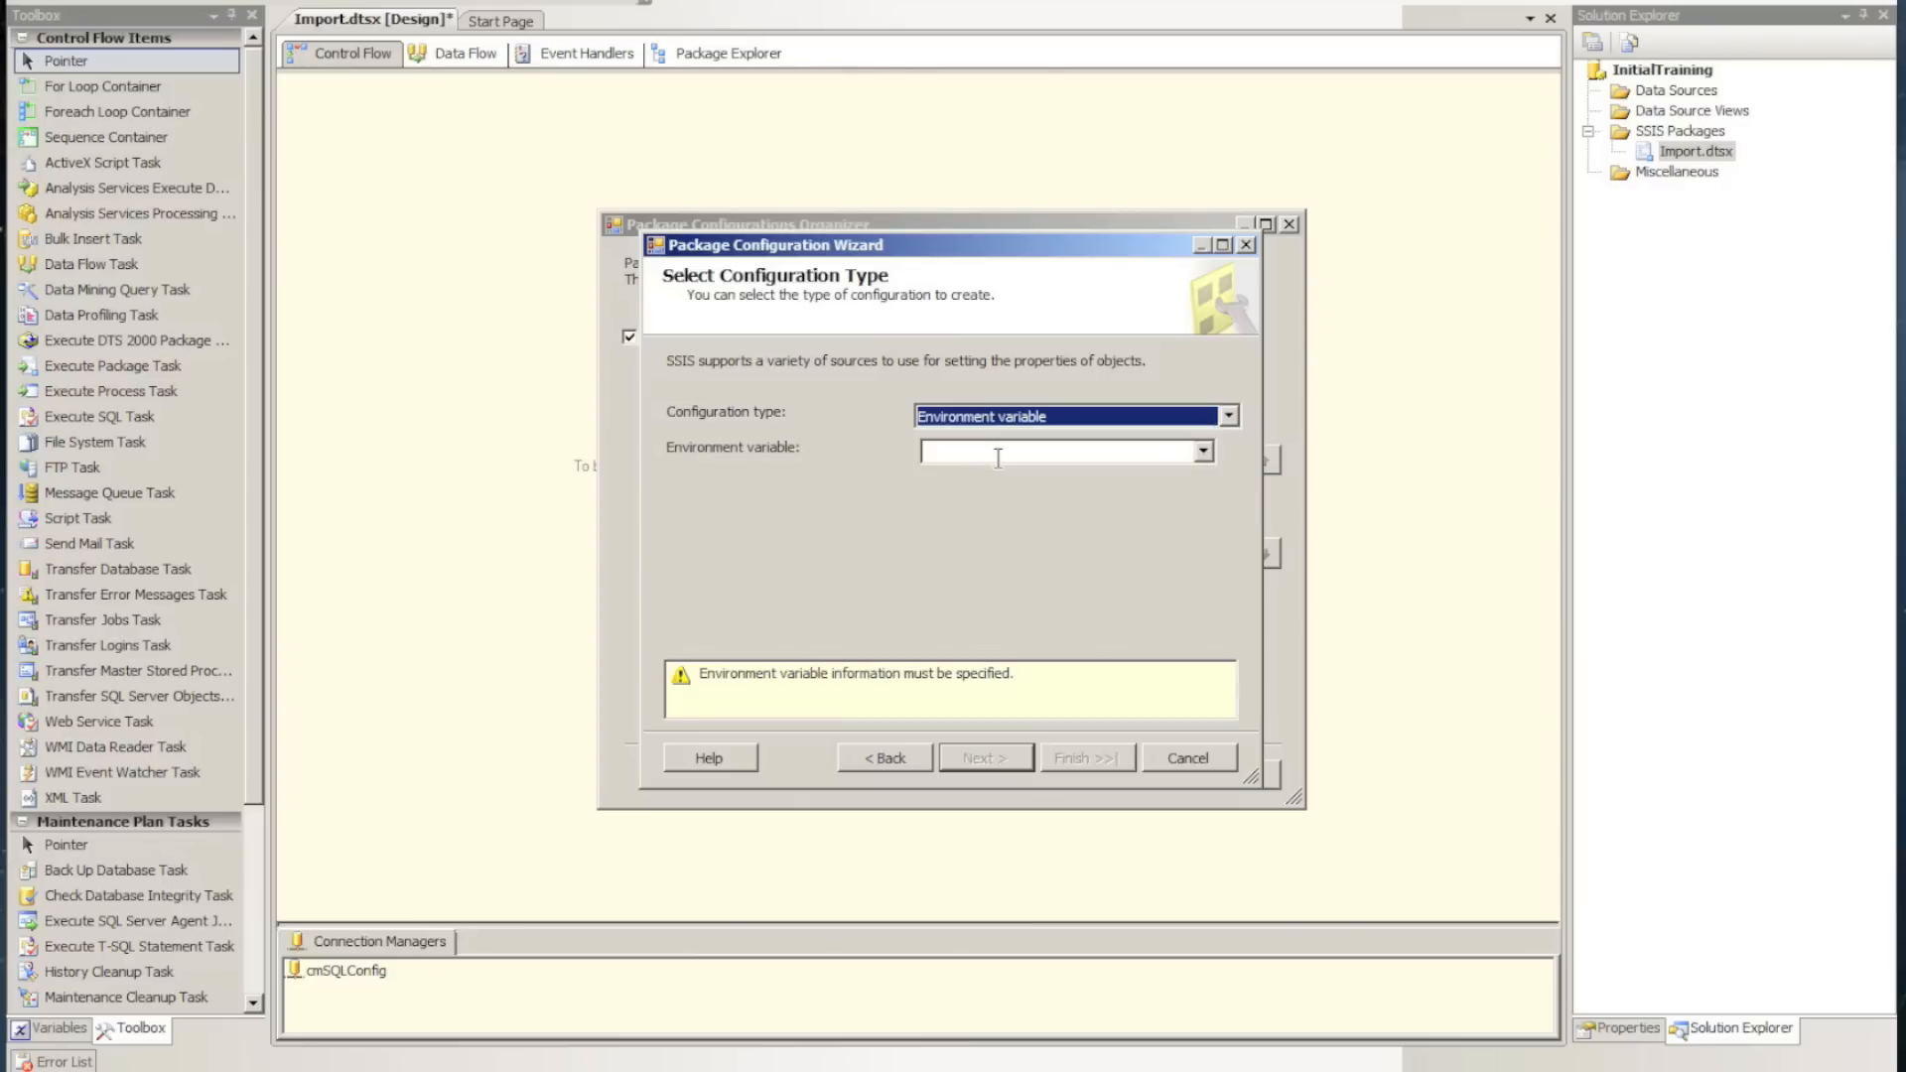
key(Up)
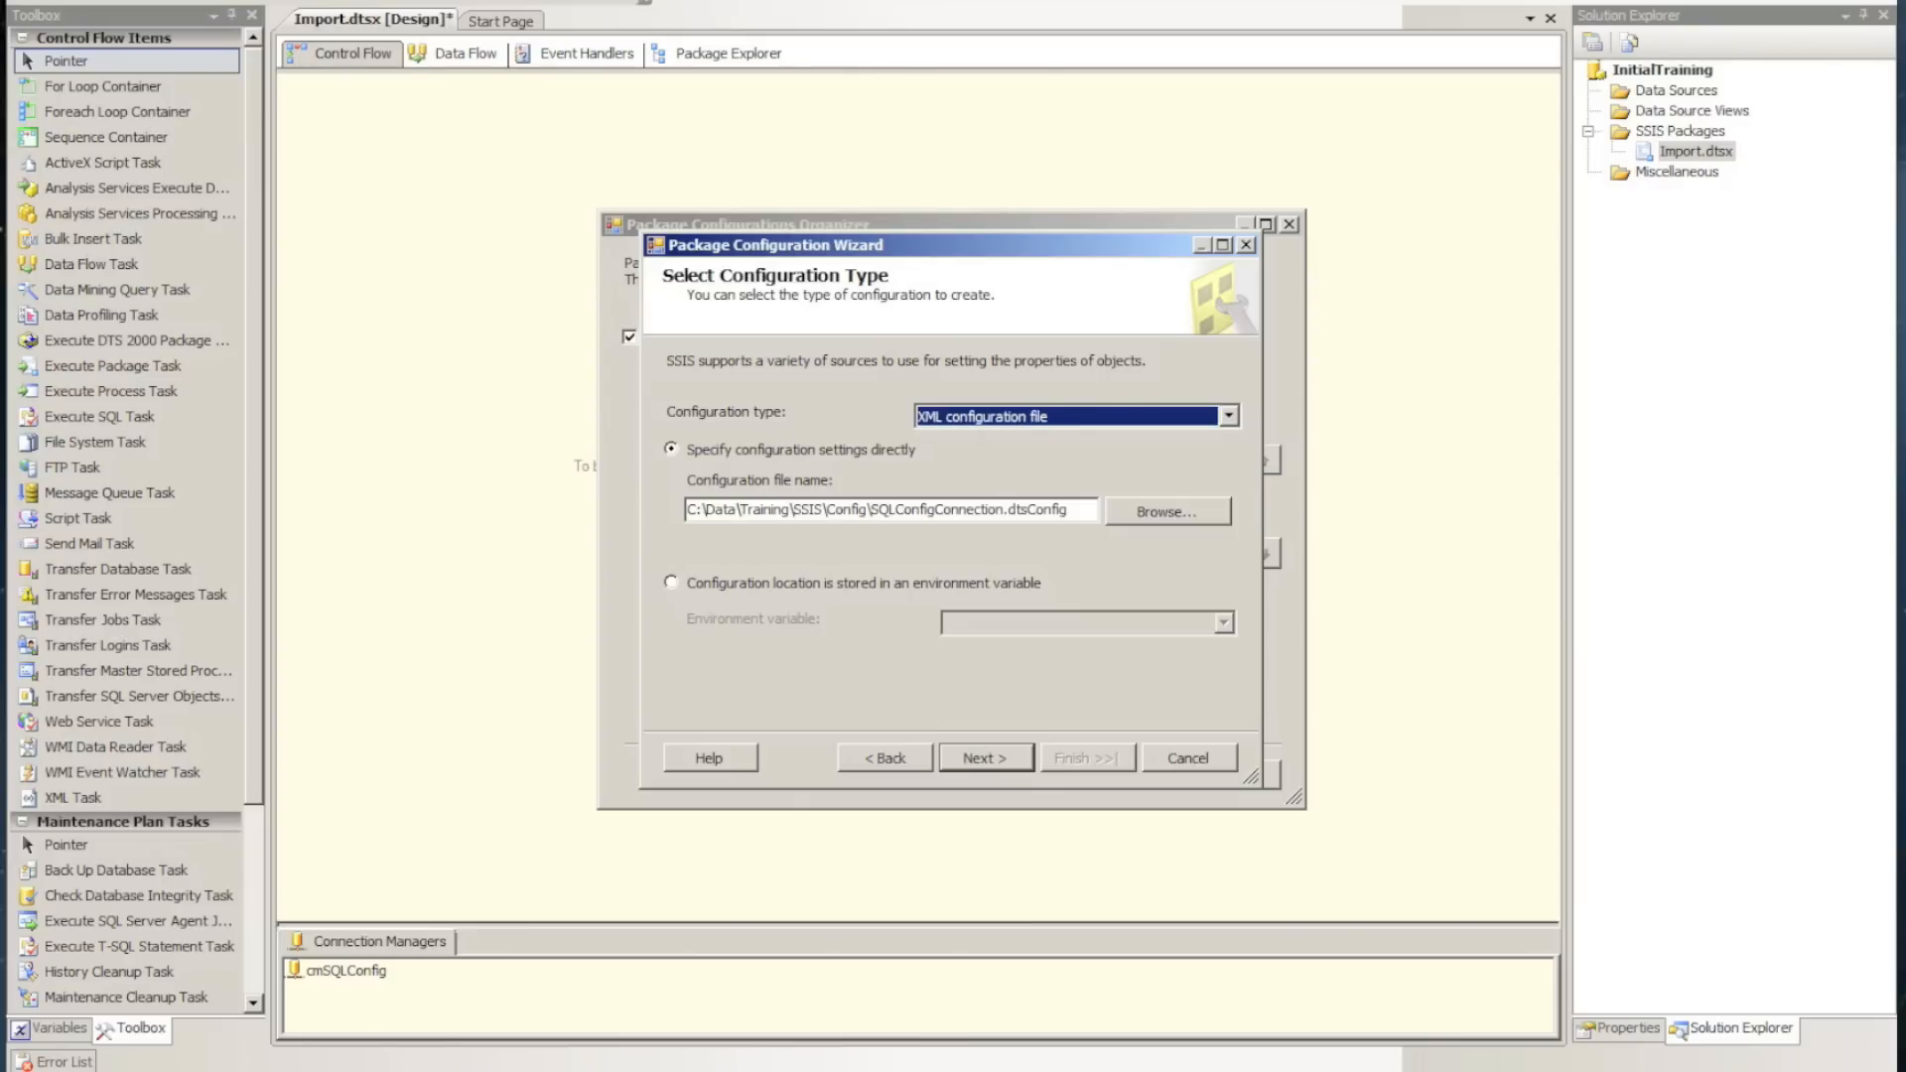
Open the Windows environment variables from the computer's advanced system properties
mouse_move(312, 1071)
key(super)
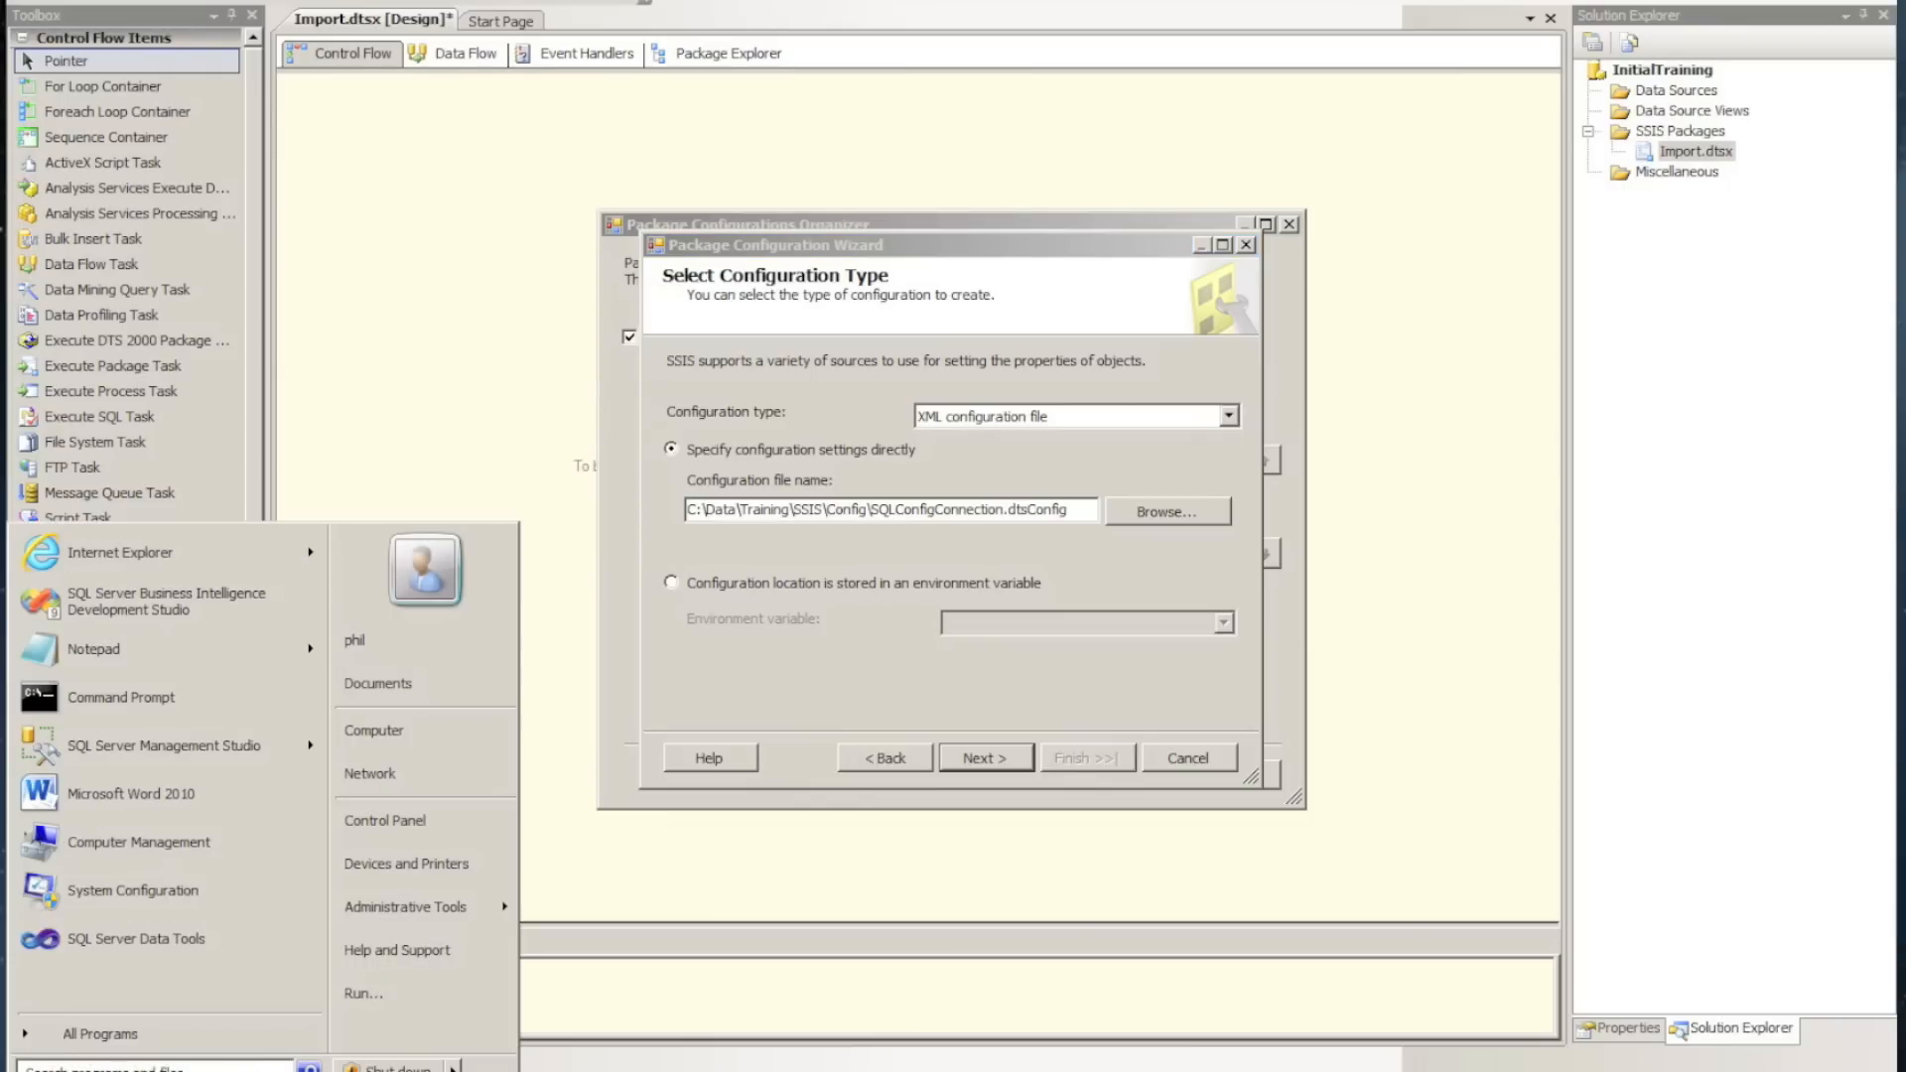
right_click(425, 729)
click(478, 903)
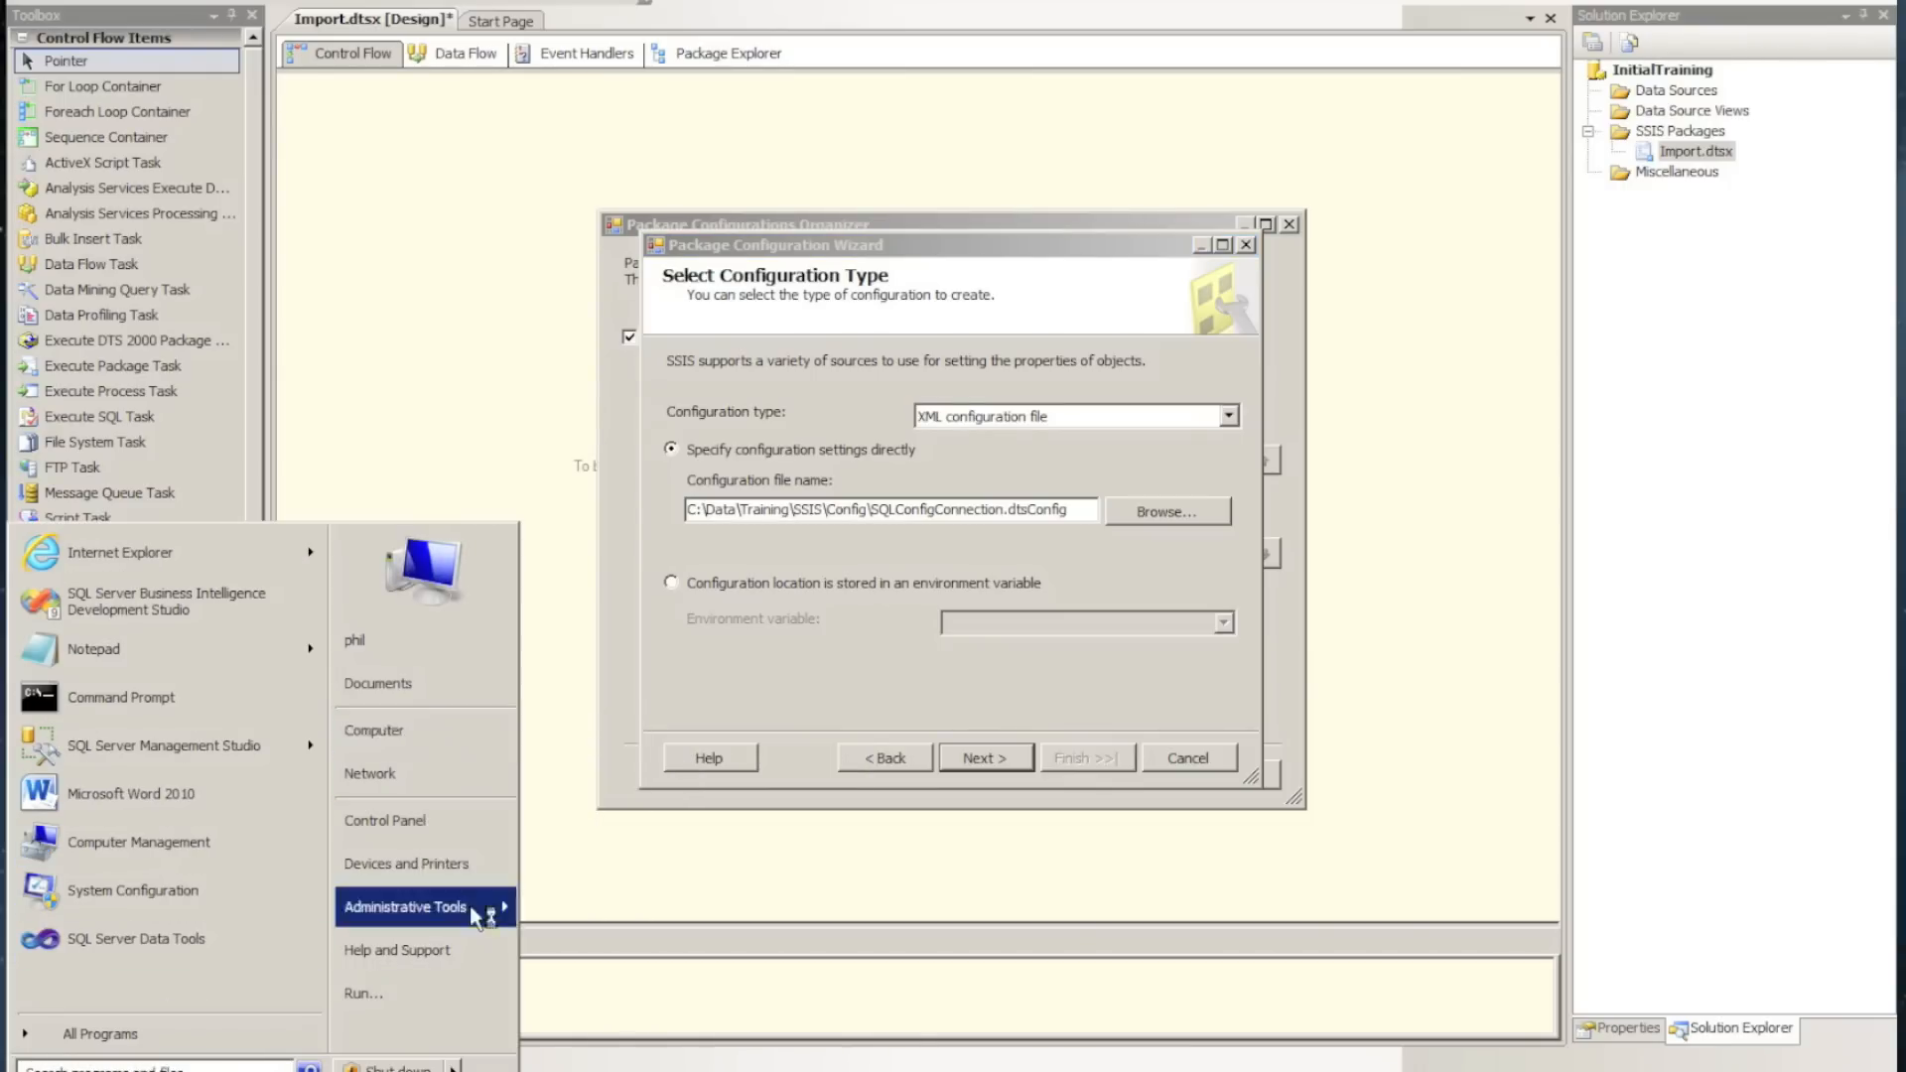
click(456, 345)
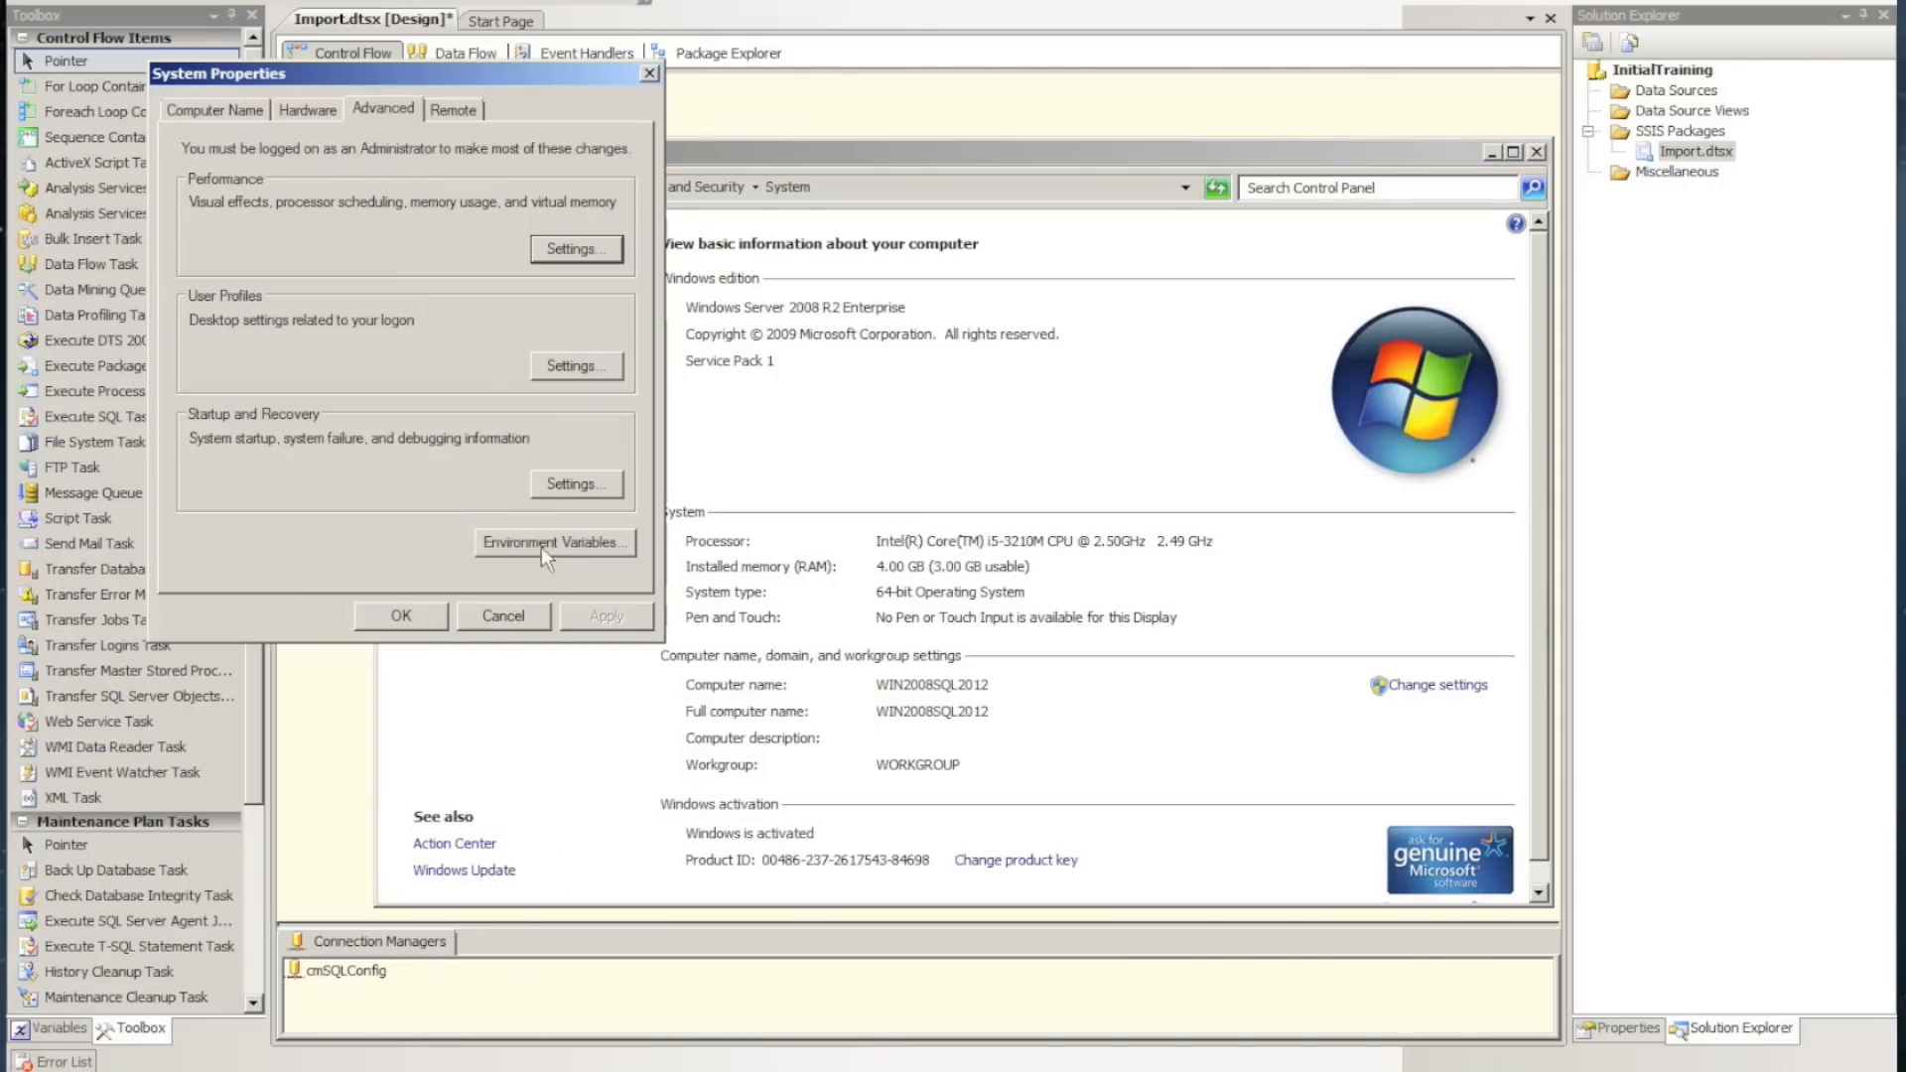
click(542, 546)
Examine the name and value of the SSISConfigFile system variable, and close the variable and environment variable dialogs
scroll(605, 522, down, 3)
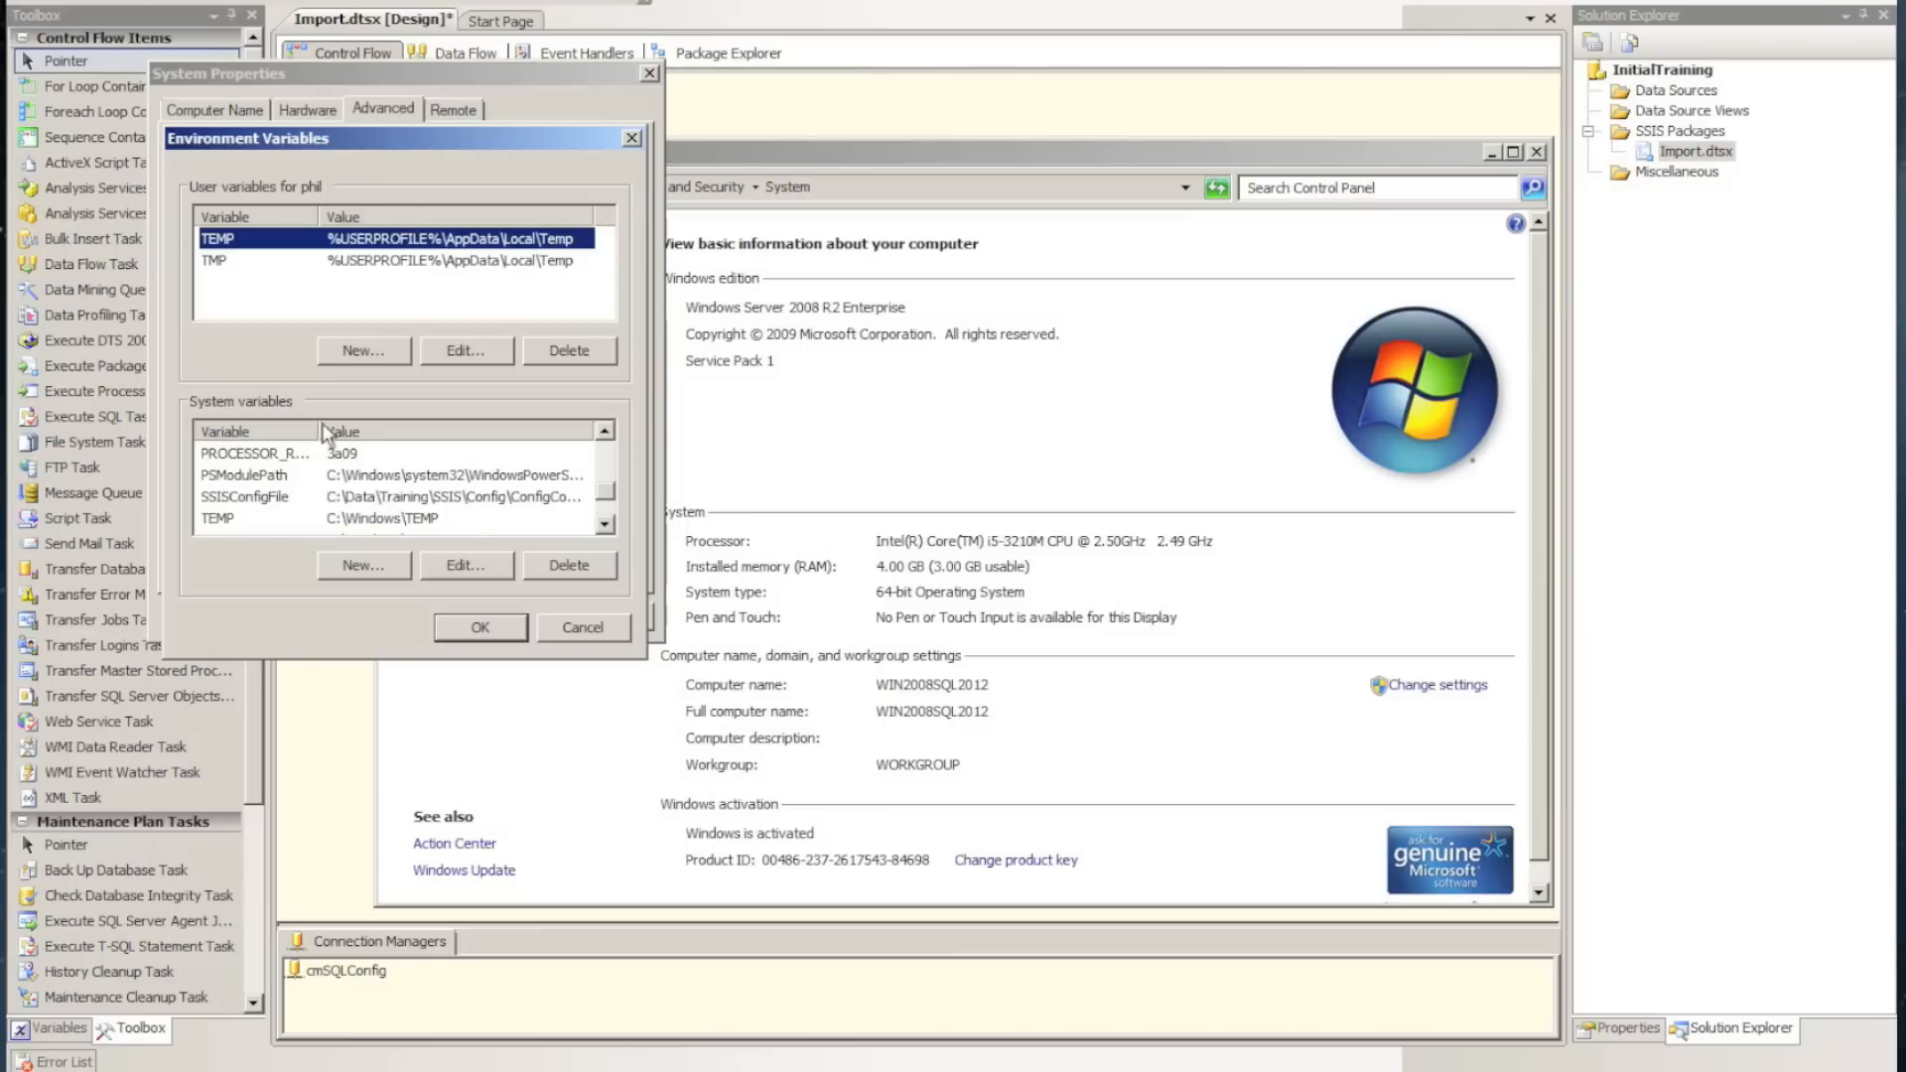
drag(318, 429, 363, 432)
click(266, 496)
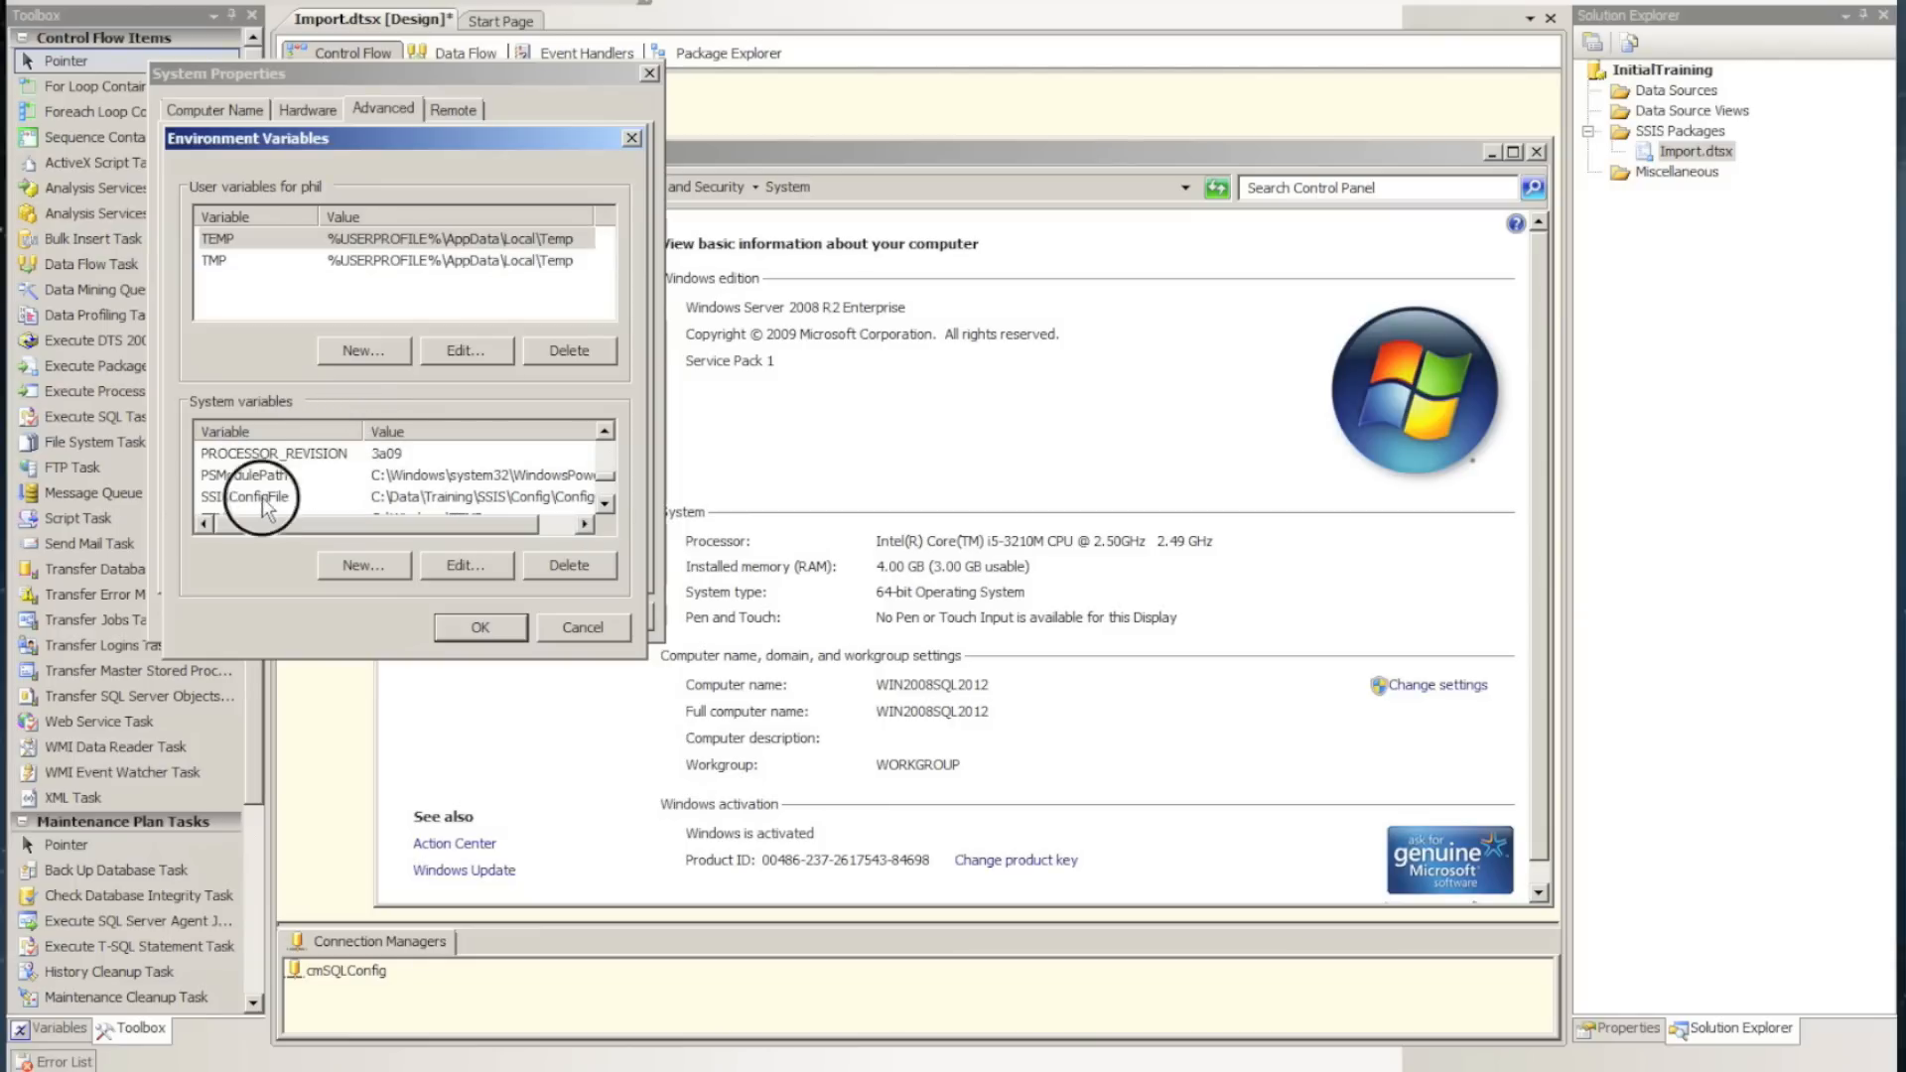
double_click(267, 496)
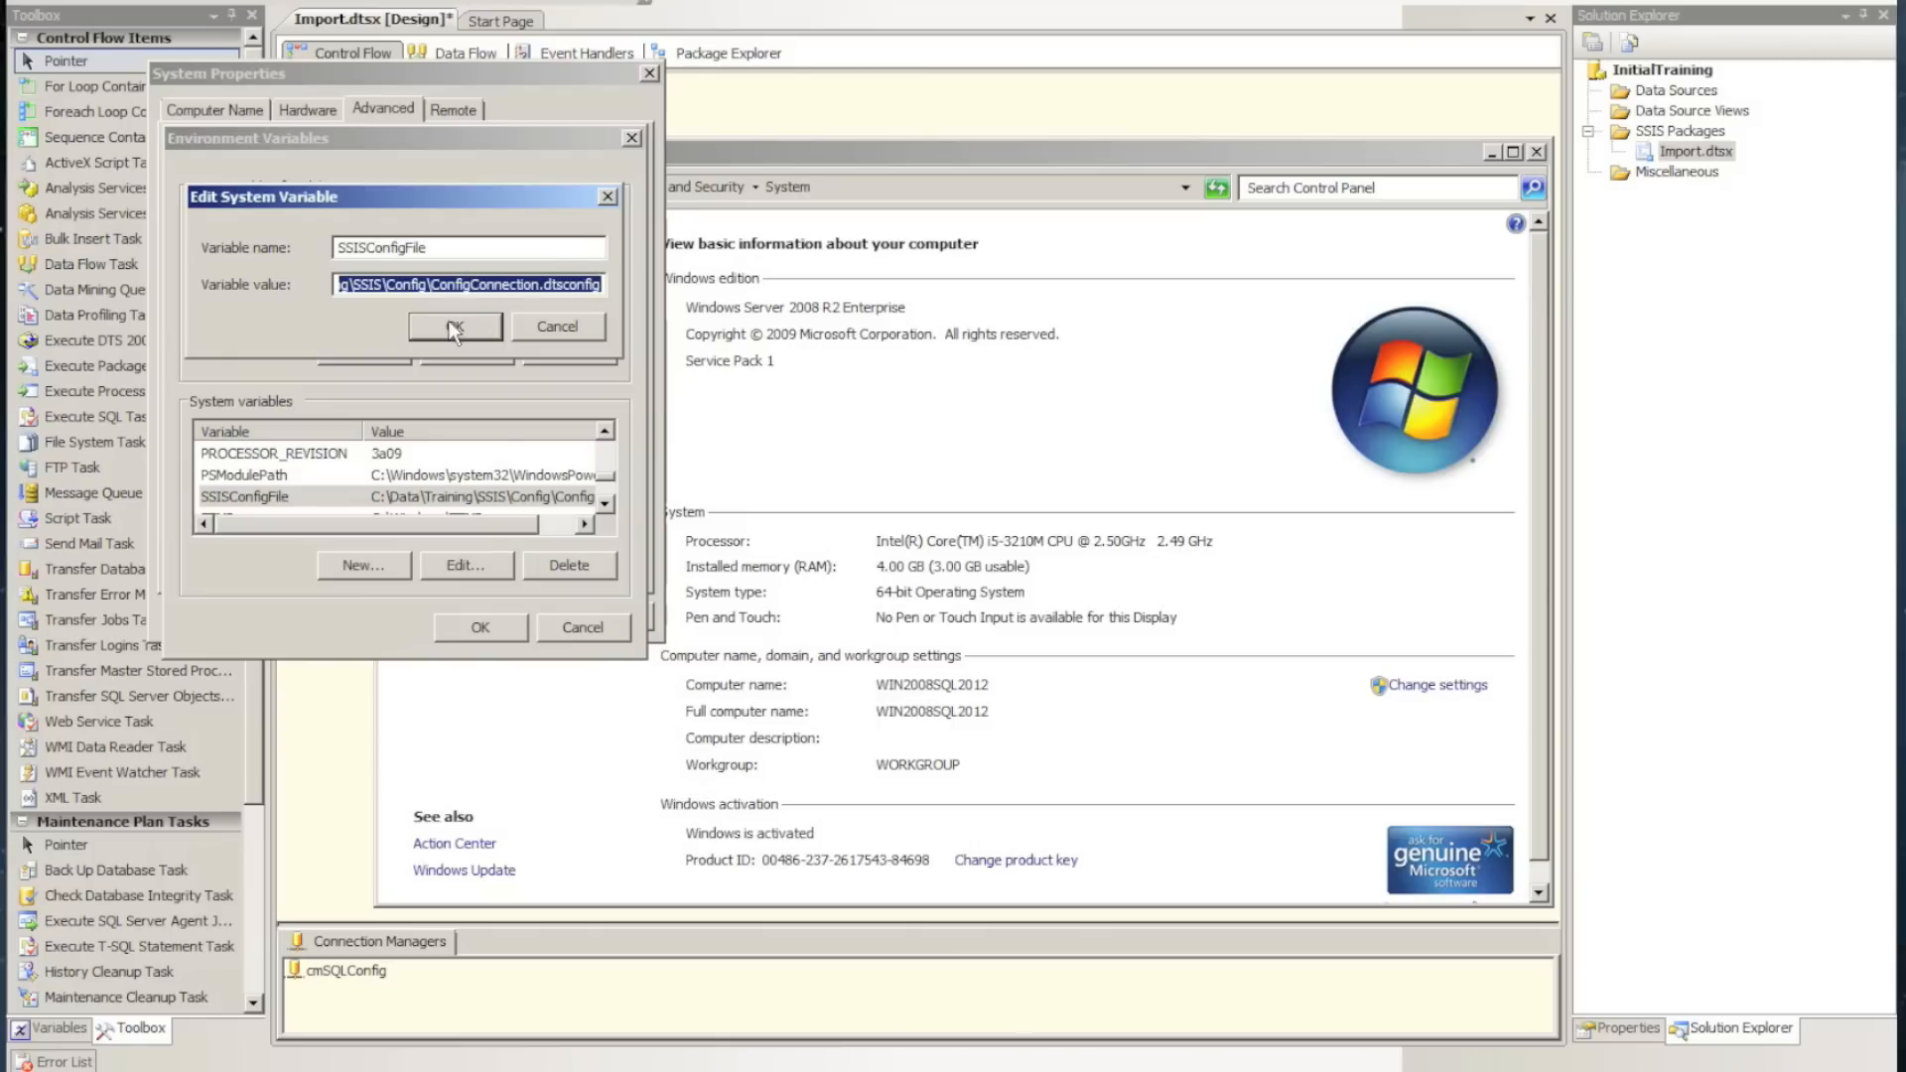
click(455, 328)
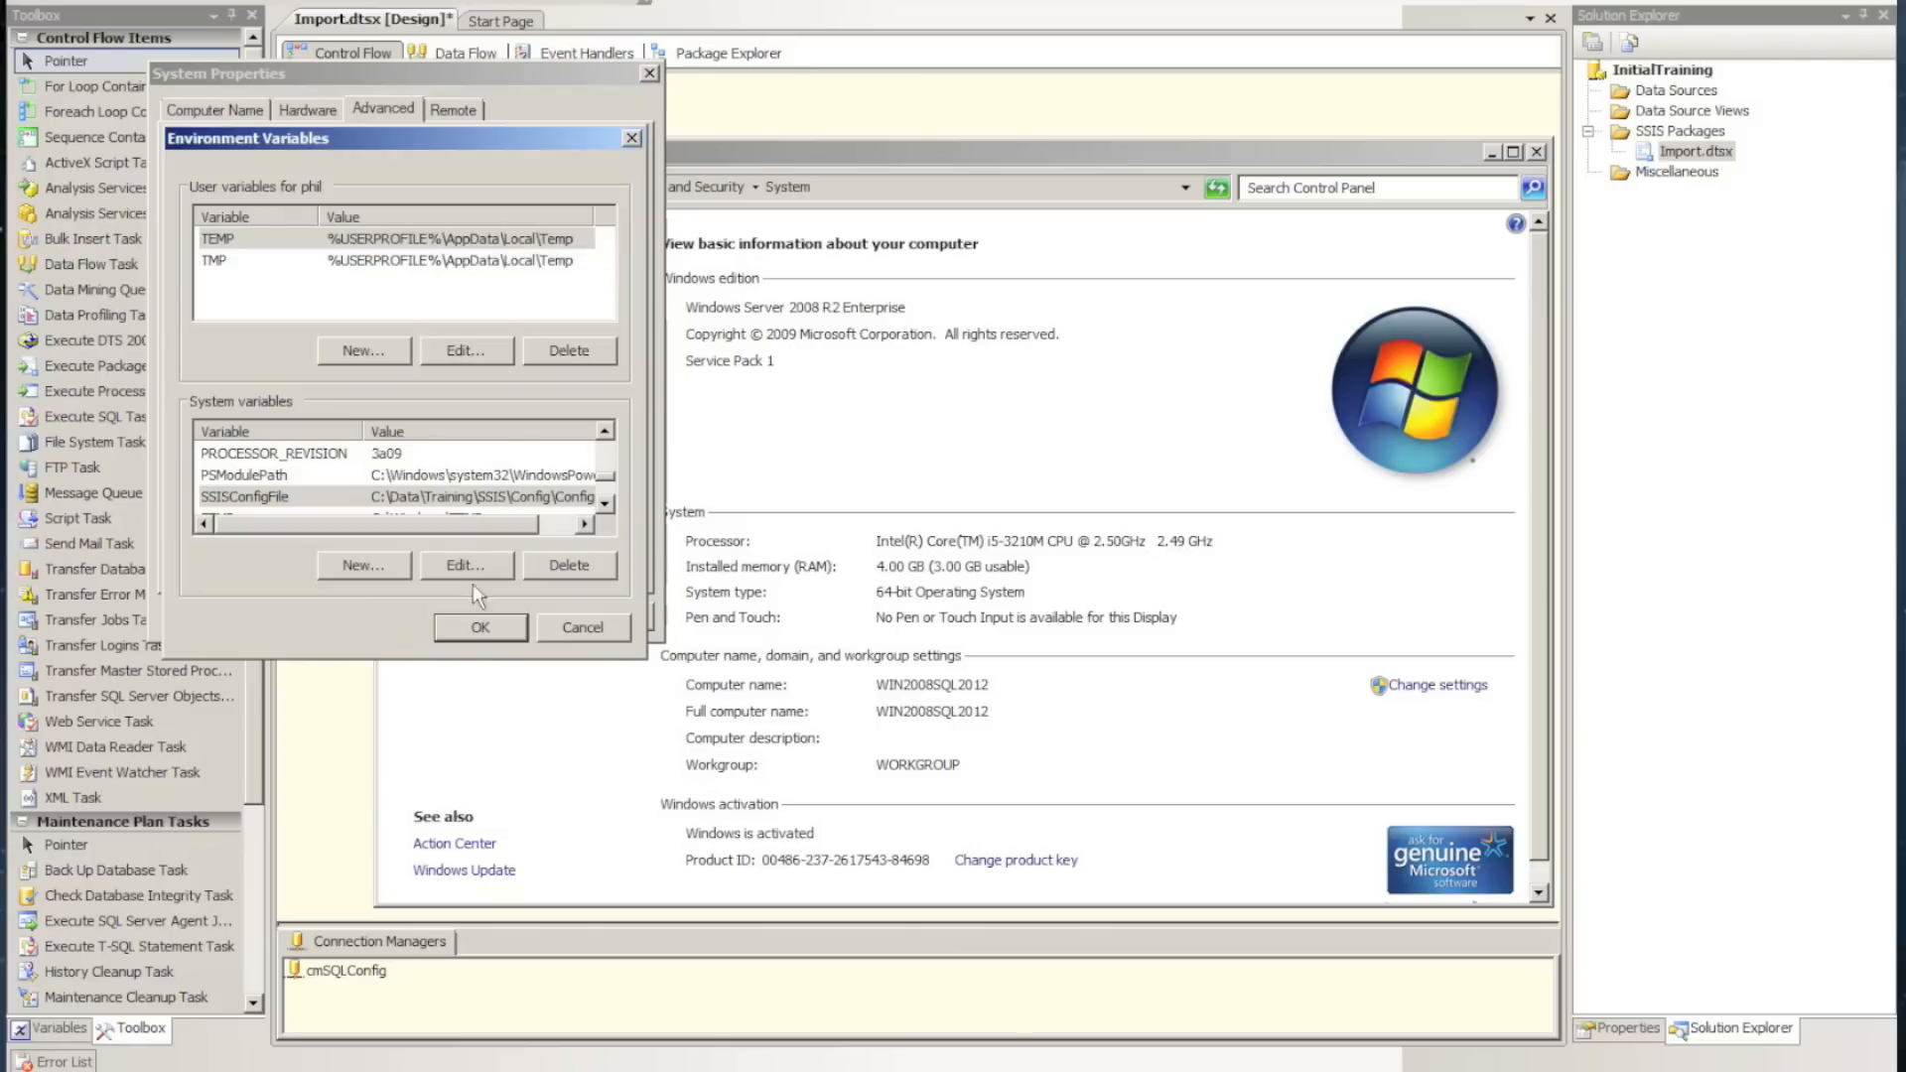
click(465, 629)
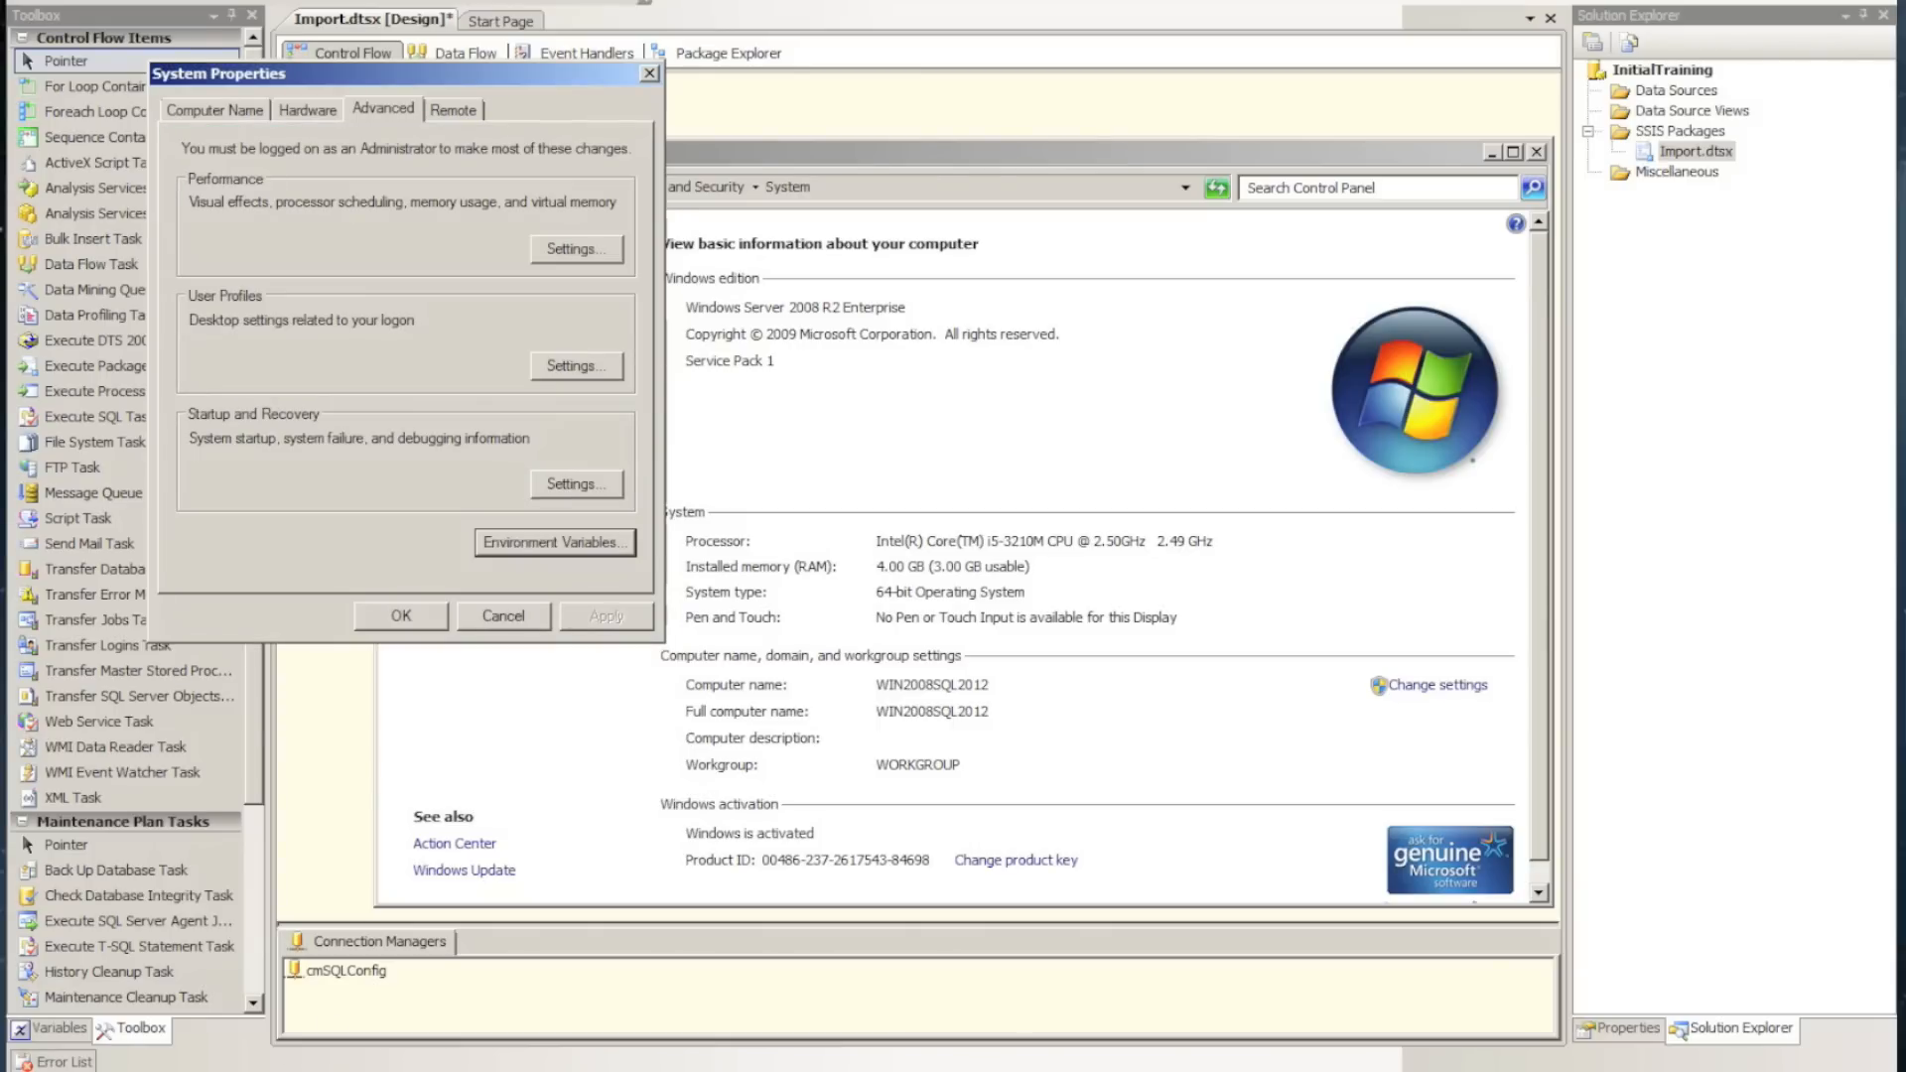
Switch to the Config folder and remove the SQL prefix from the SQLConfigConnection file's name
key(alt+Tab)
click(566, 208)
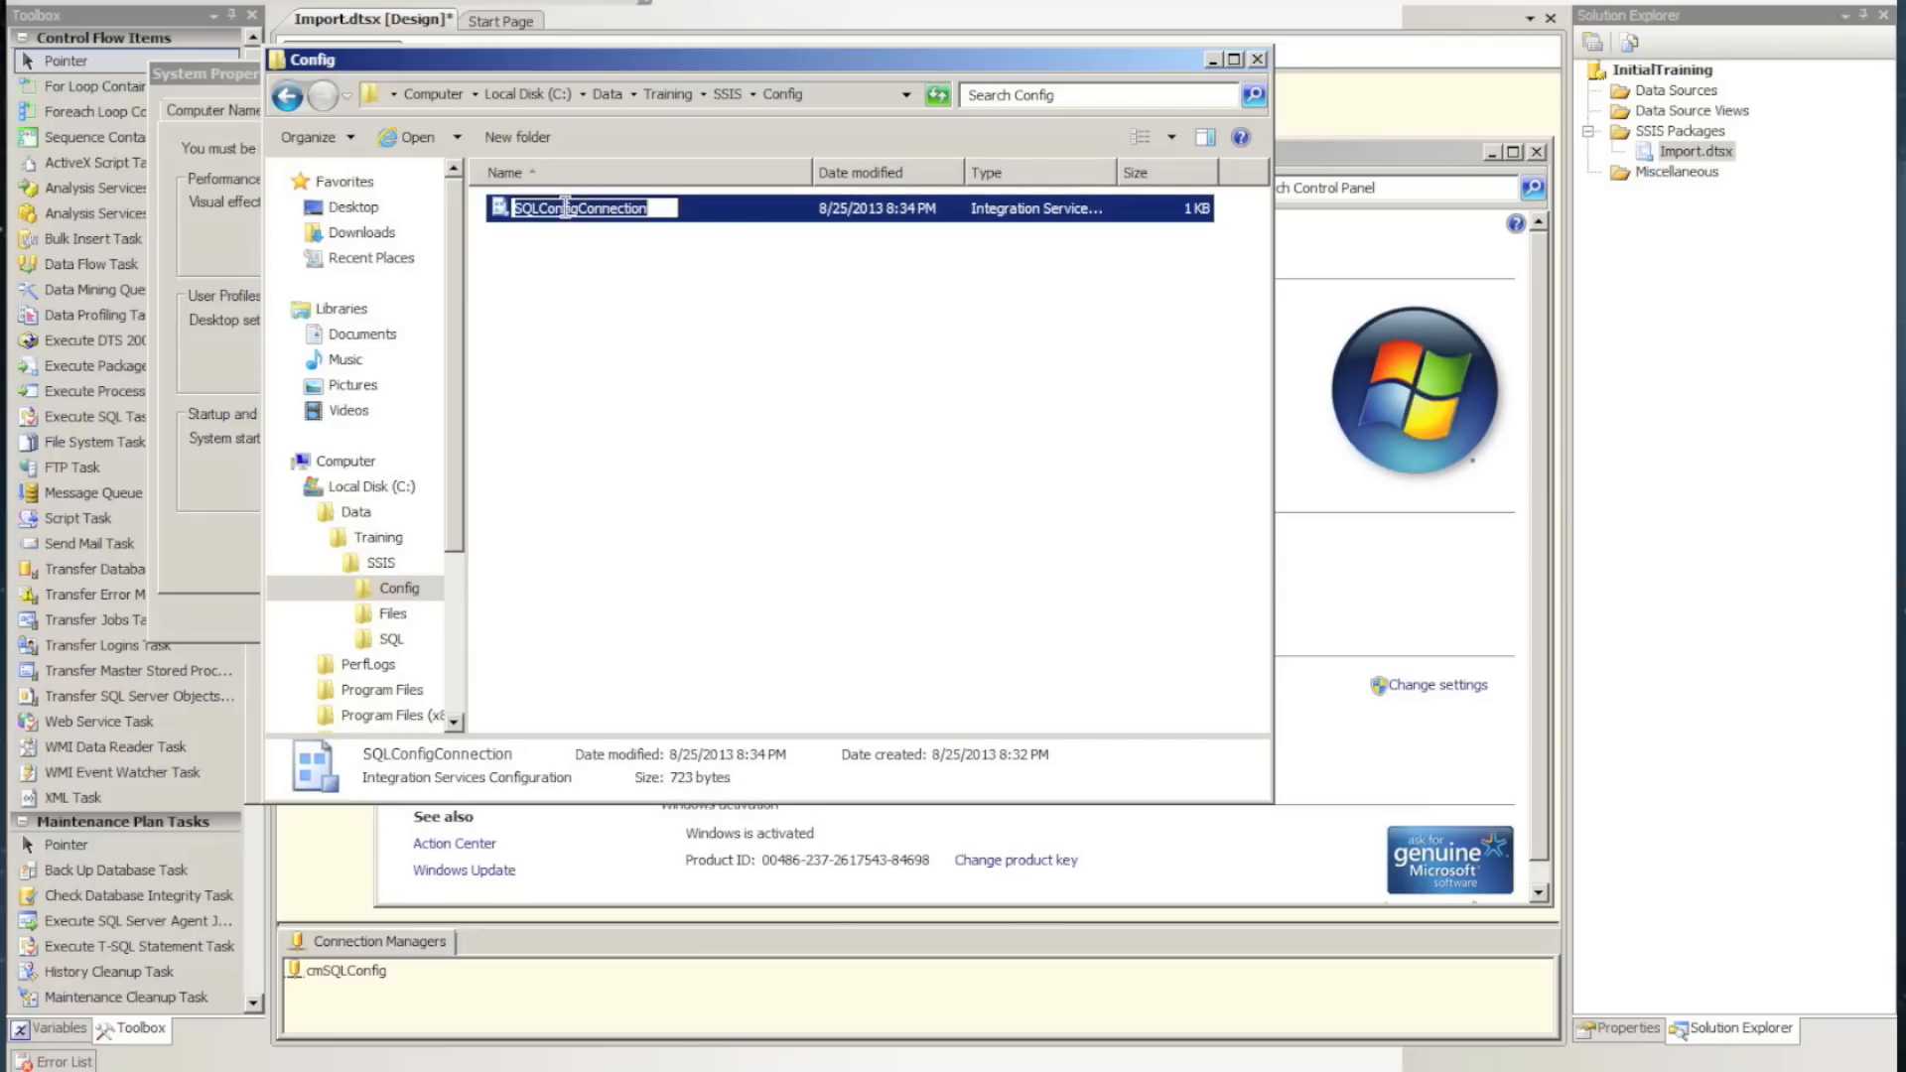
click(537, 209)
key(BackSpace)
key(BackSpace)
key(BackSpace)
click(544, 337)
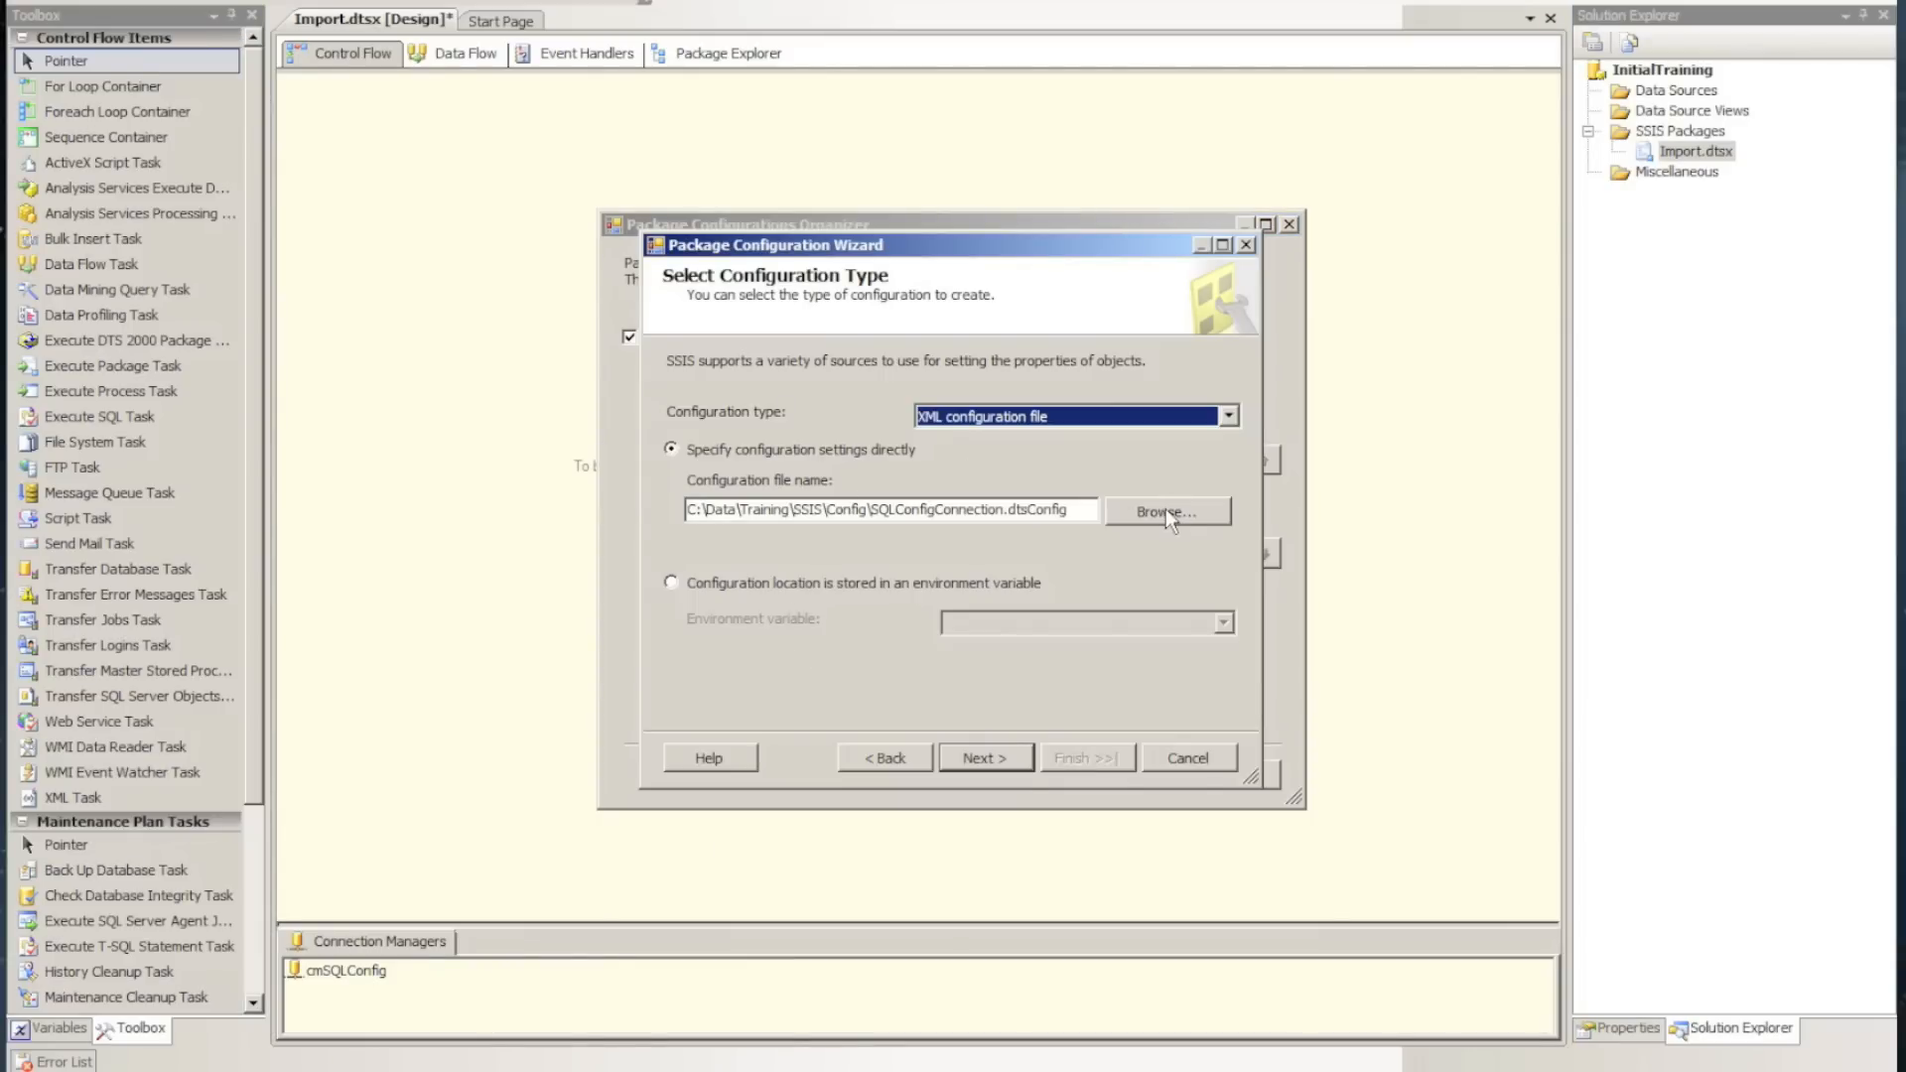
Change the XML Config configuration to the Environment variable type with SSISConfigFile, keep the InitialCatalog target property, and close the configurations organizer
click(1230, 418)
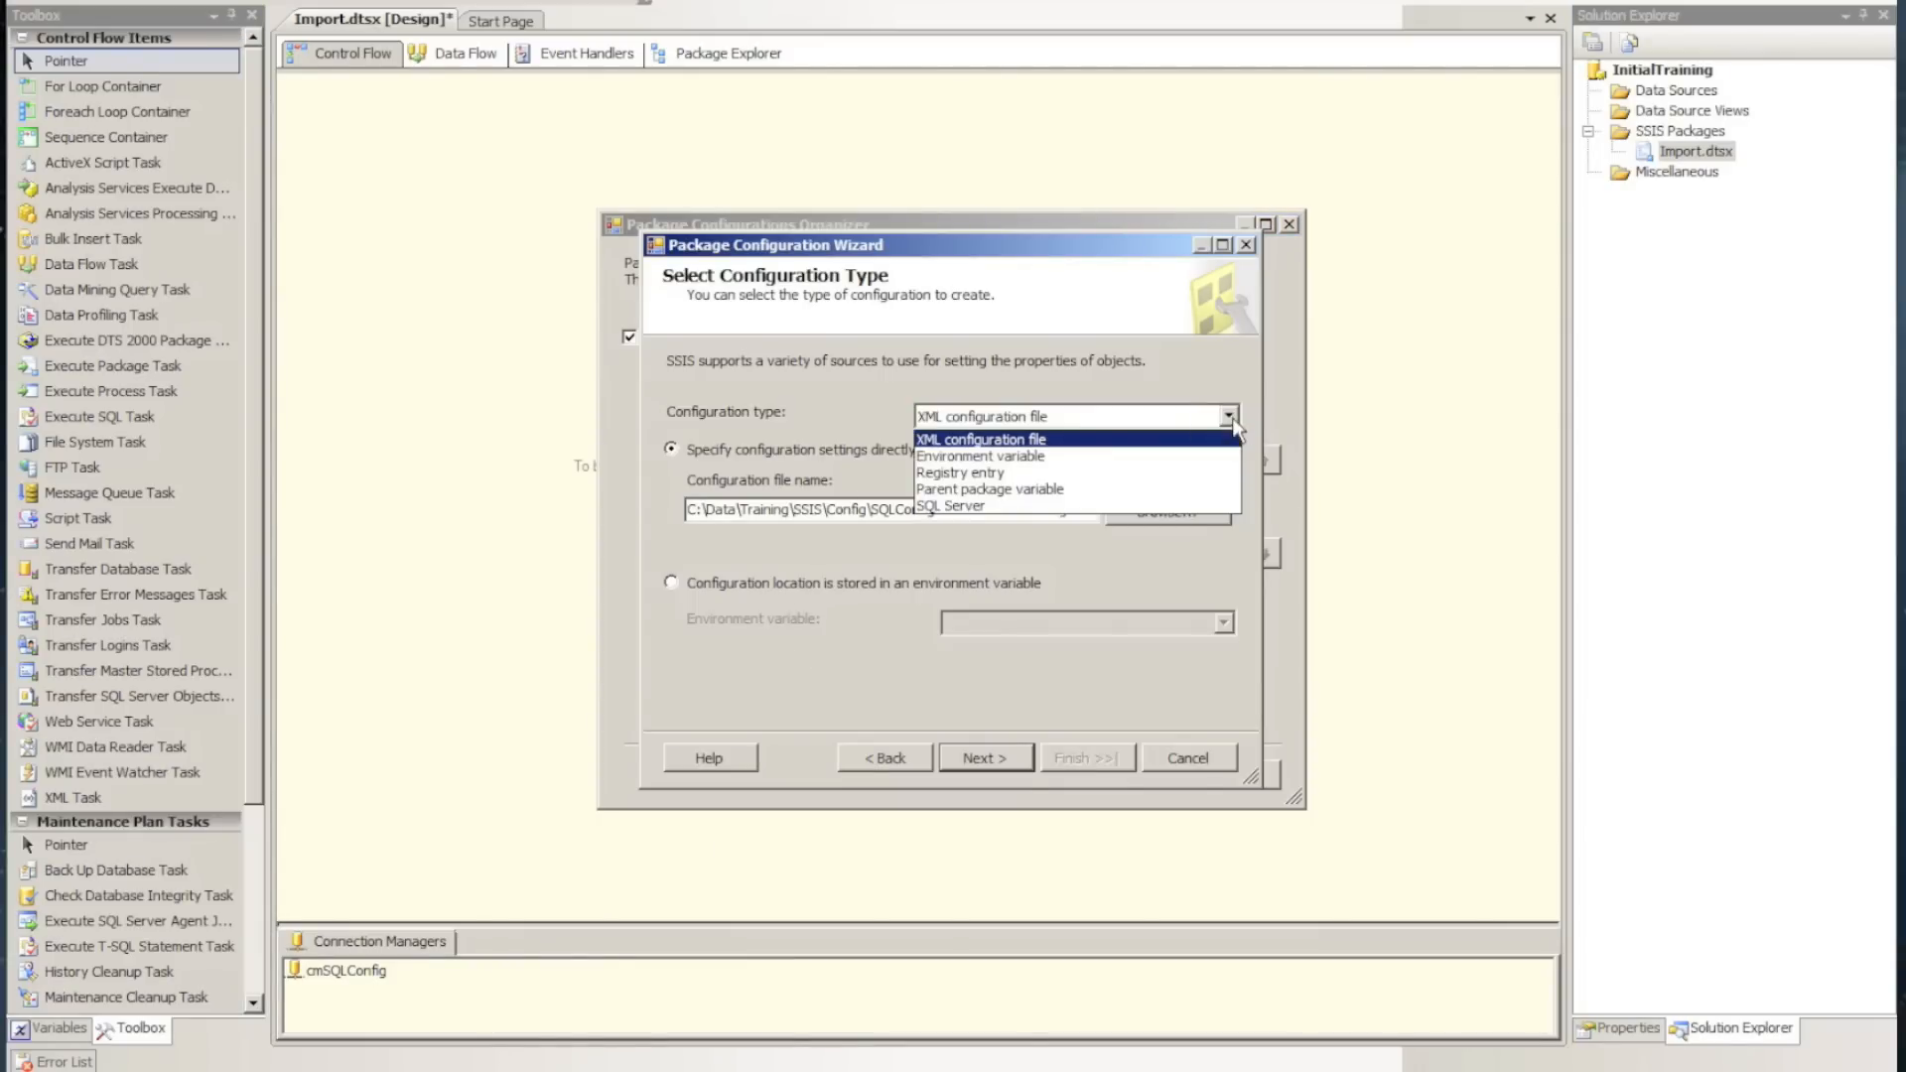
click(1219, 457)
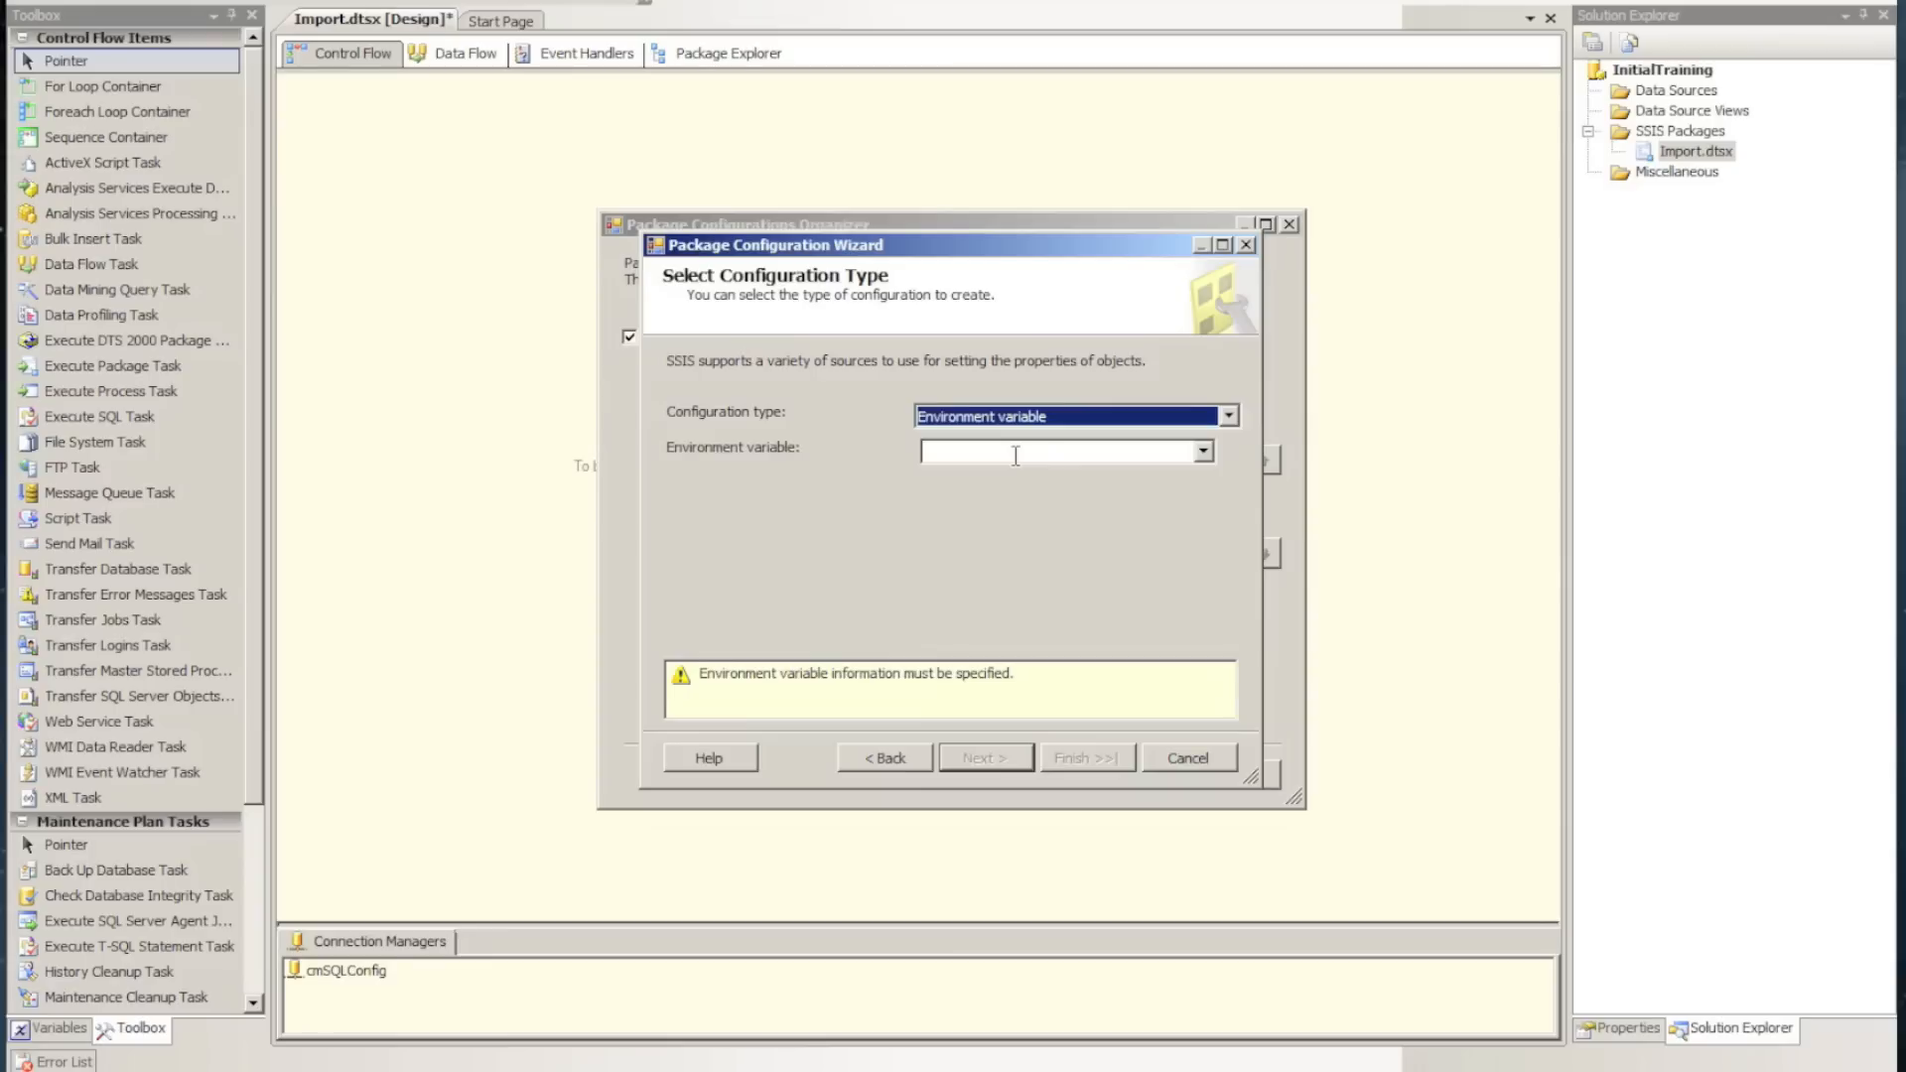
click(1204, 453)
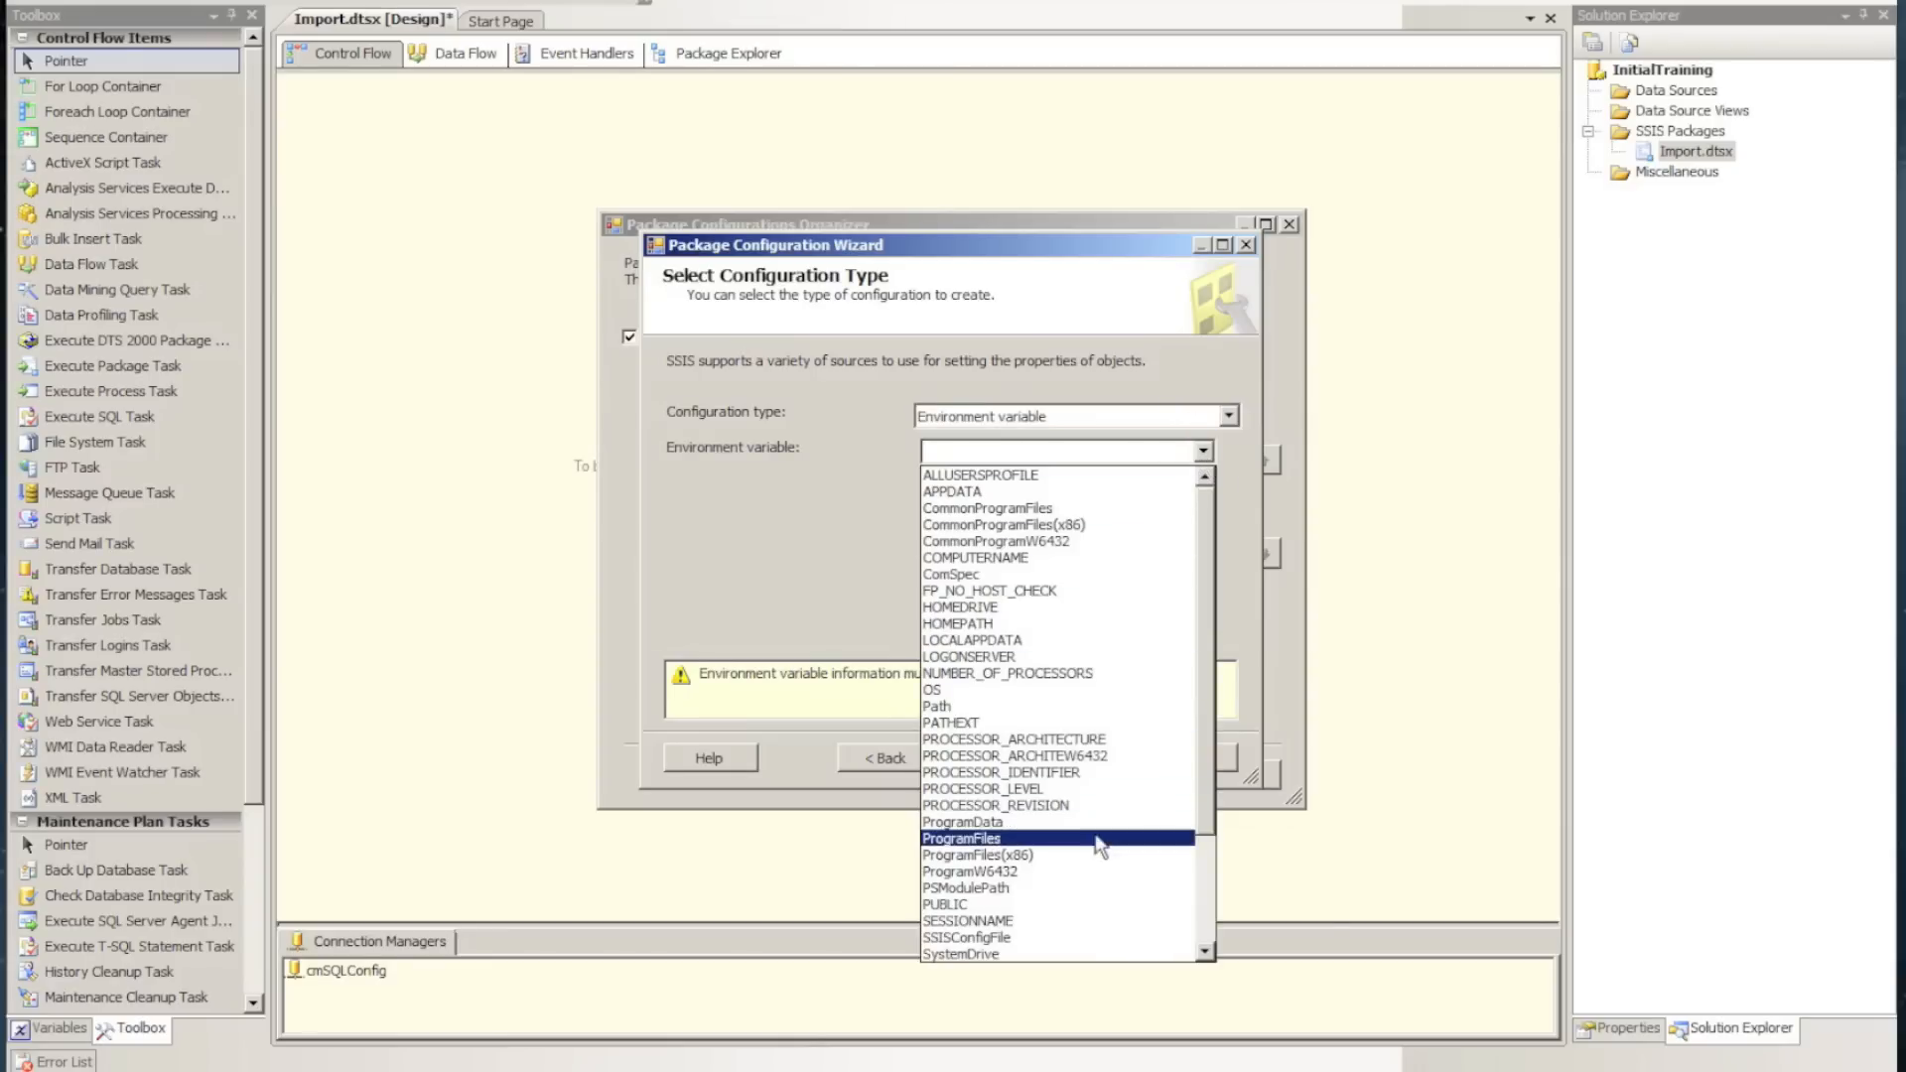
click(1023, 939)
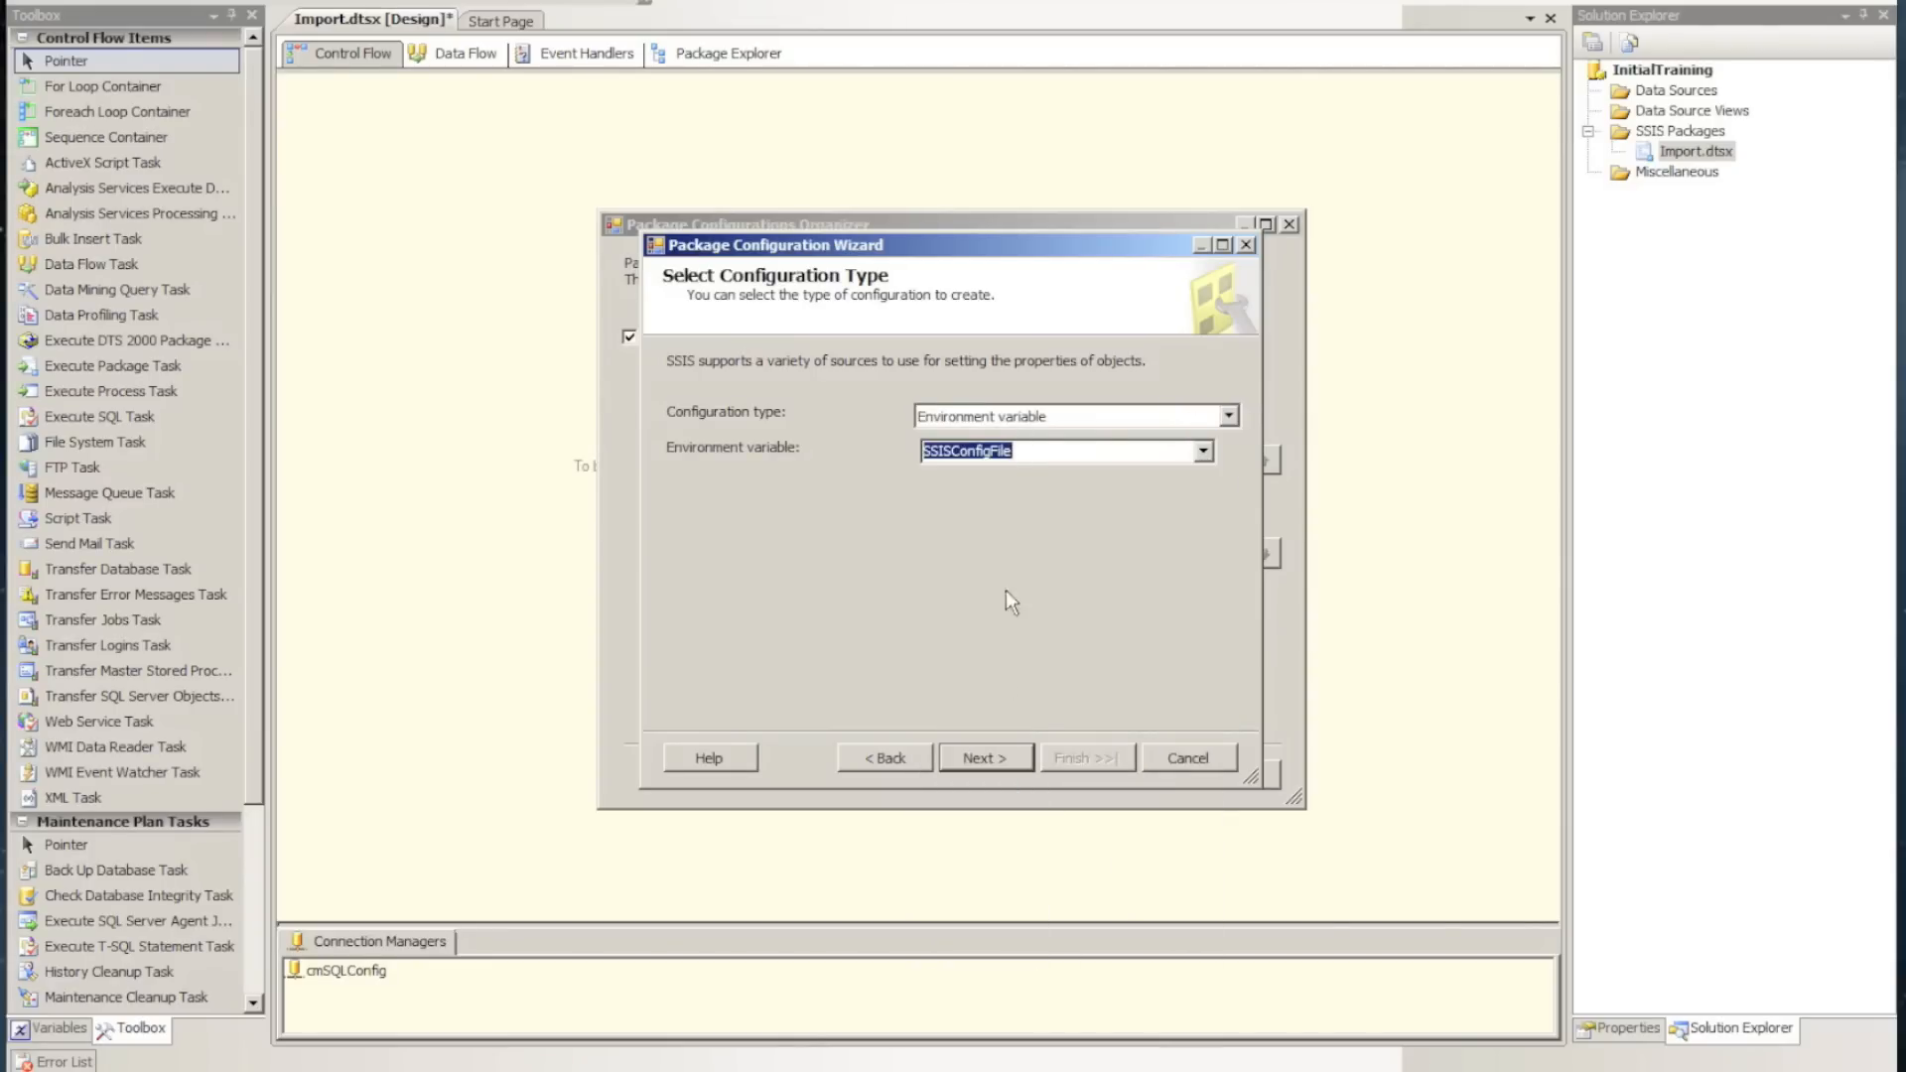
click(983, 754)
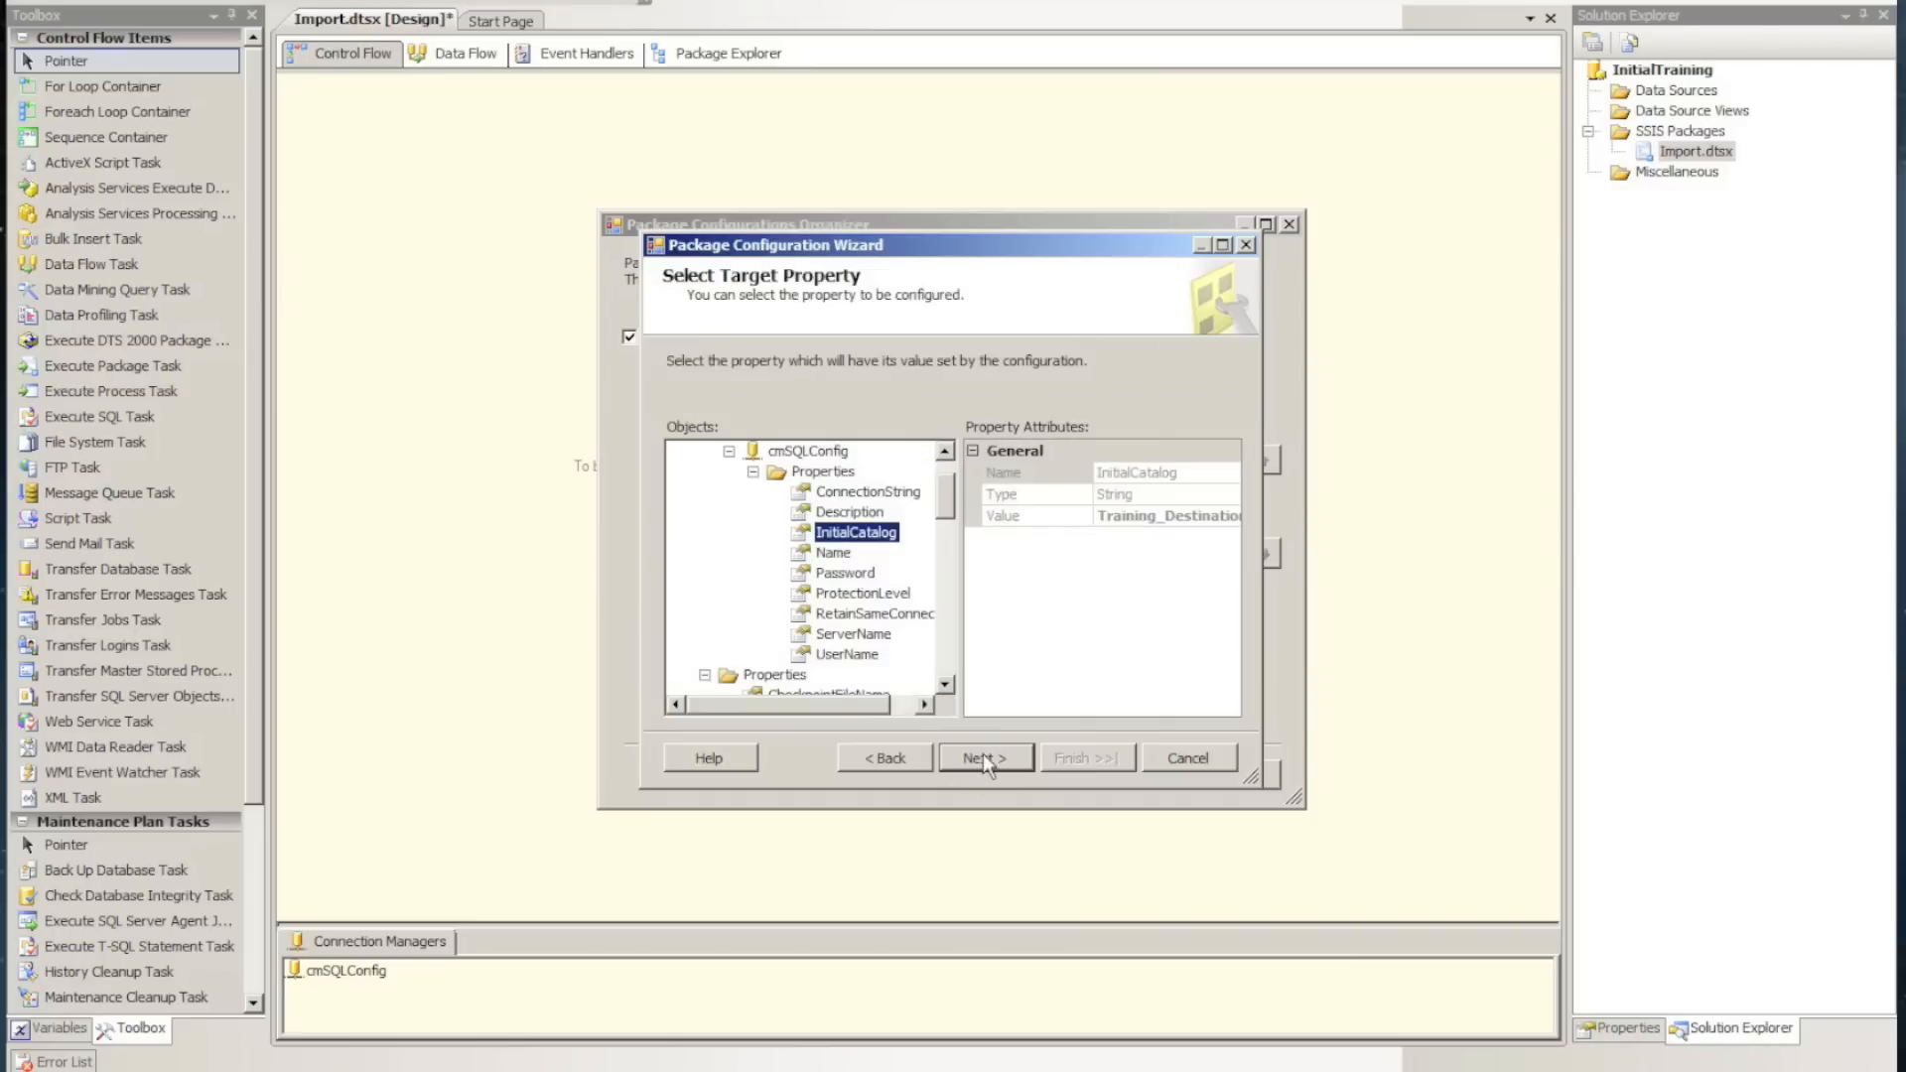
click(983, 753)
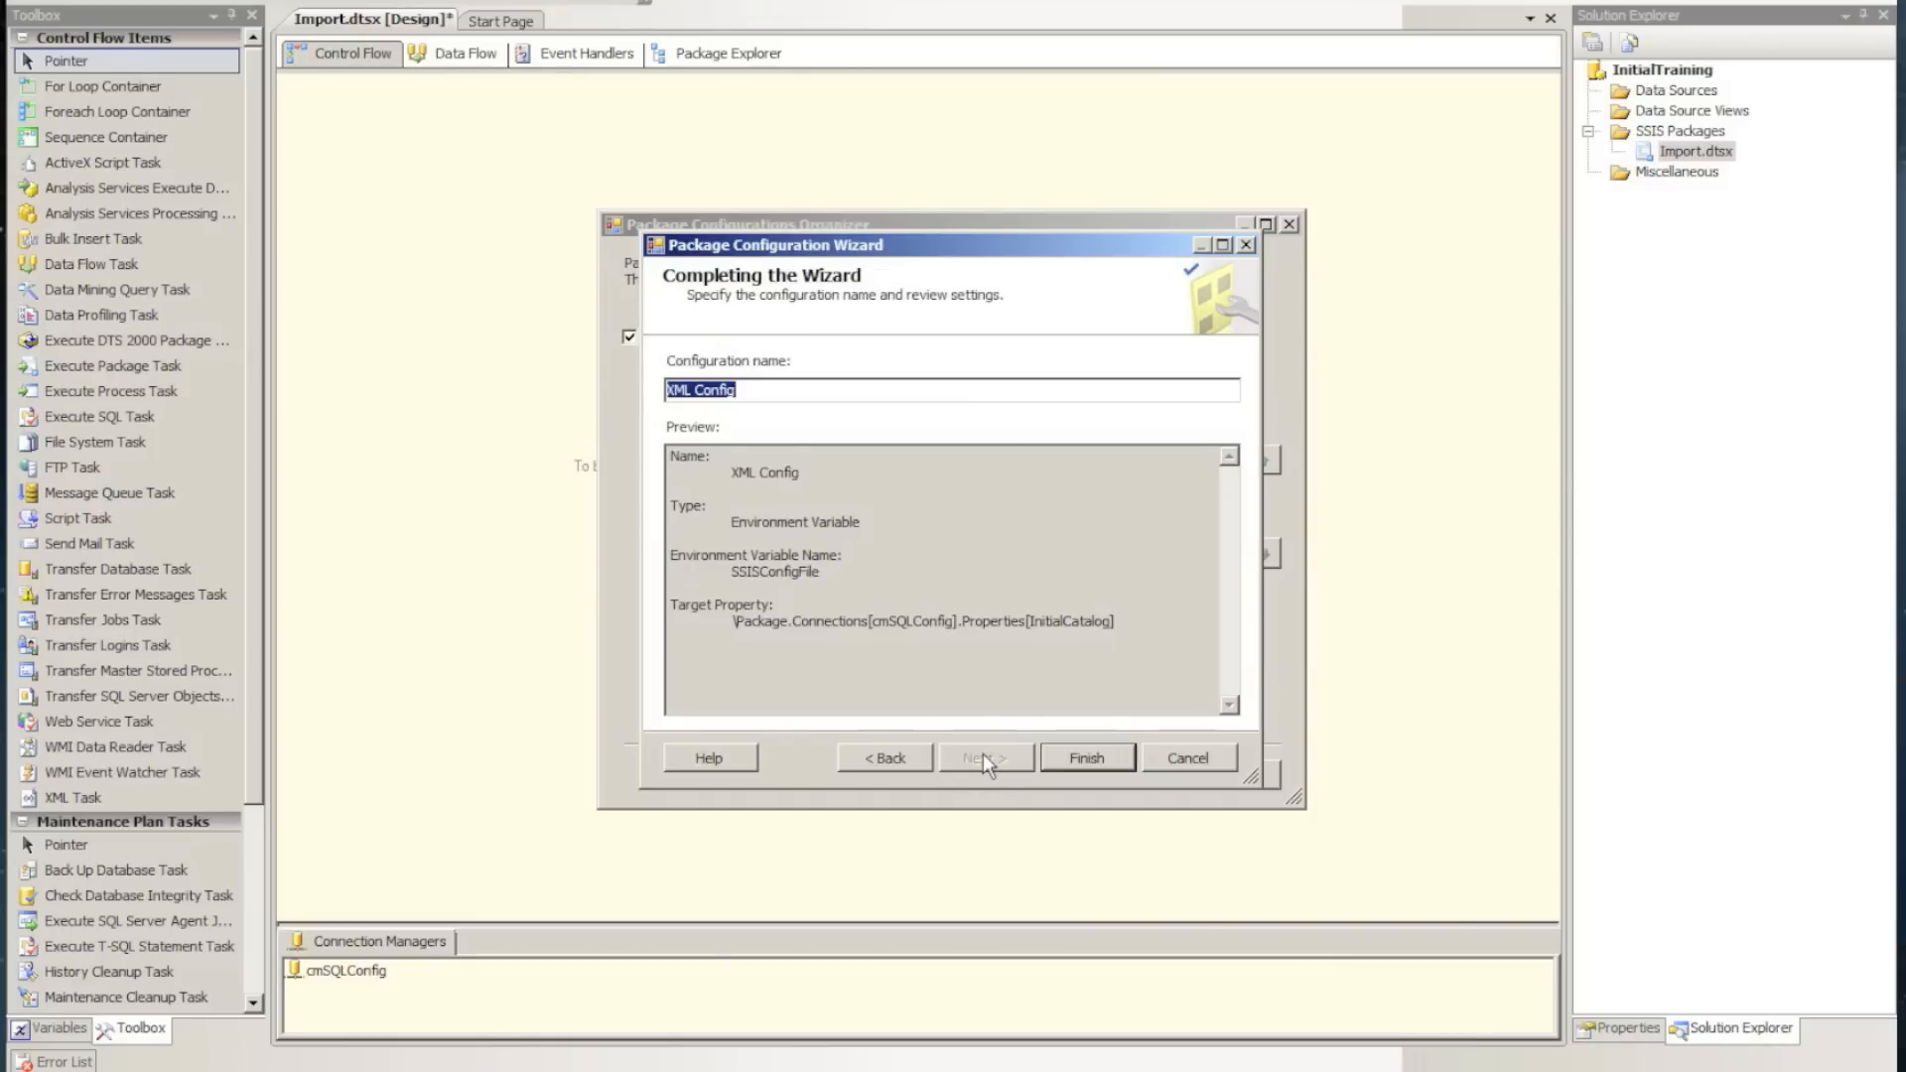
click(1088, 759)
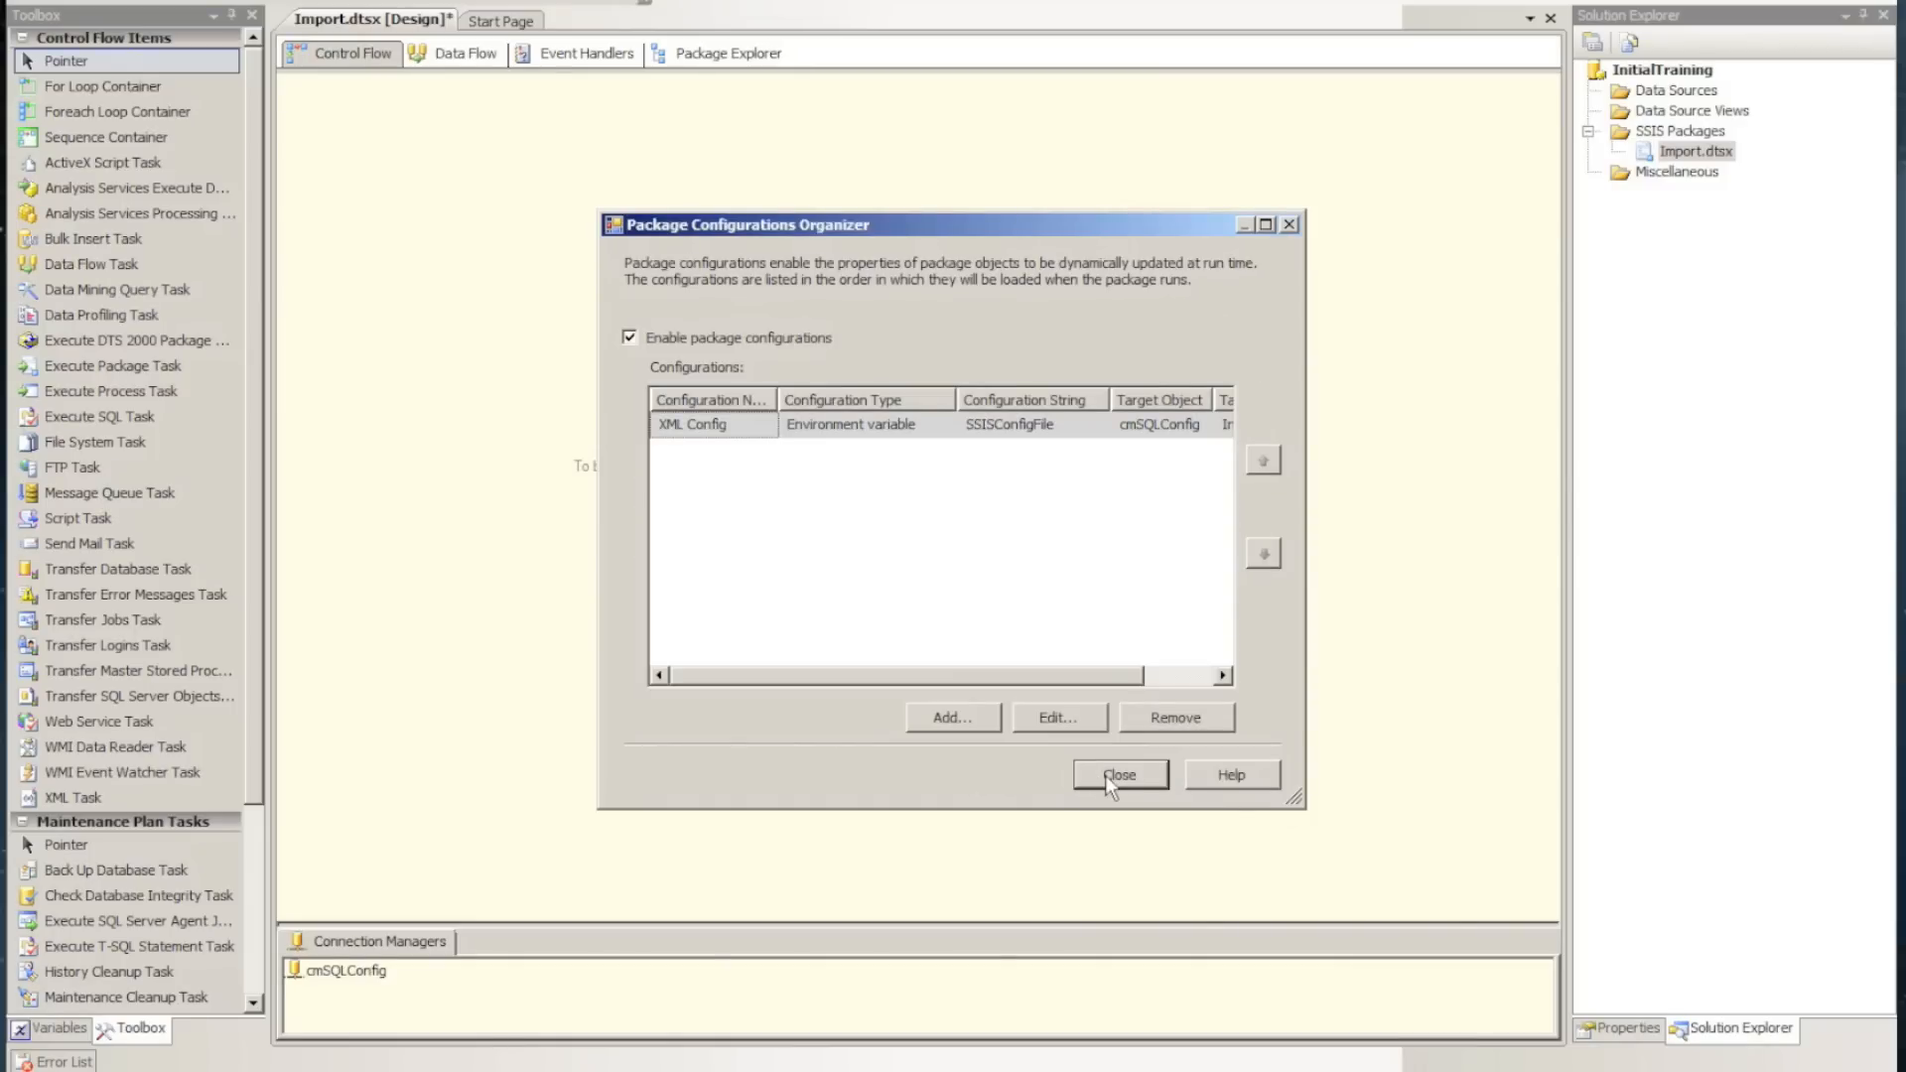
click(1112, 775)
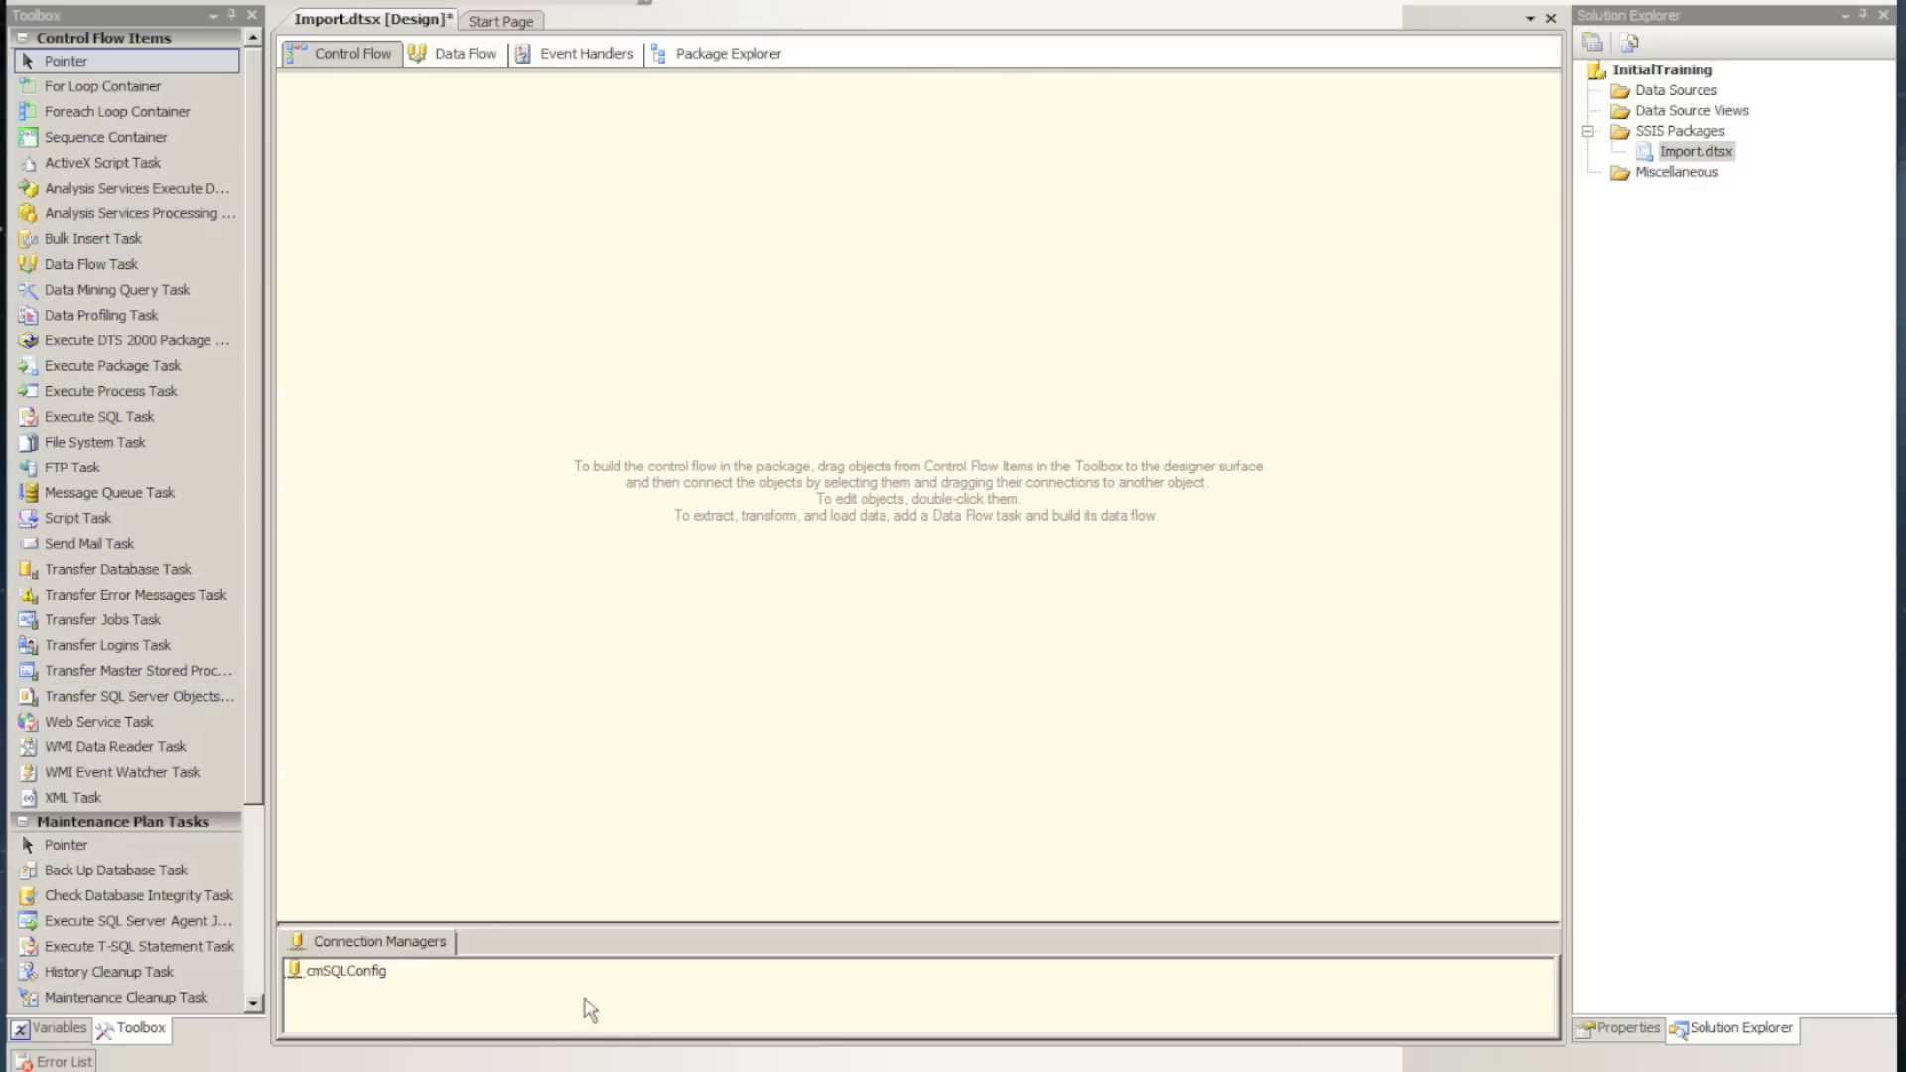
Create a new OLE DB connection manager from the existing Training_Destination data connection
right_click(524, 979)
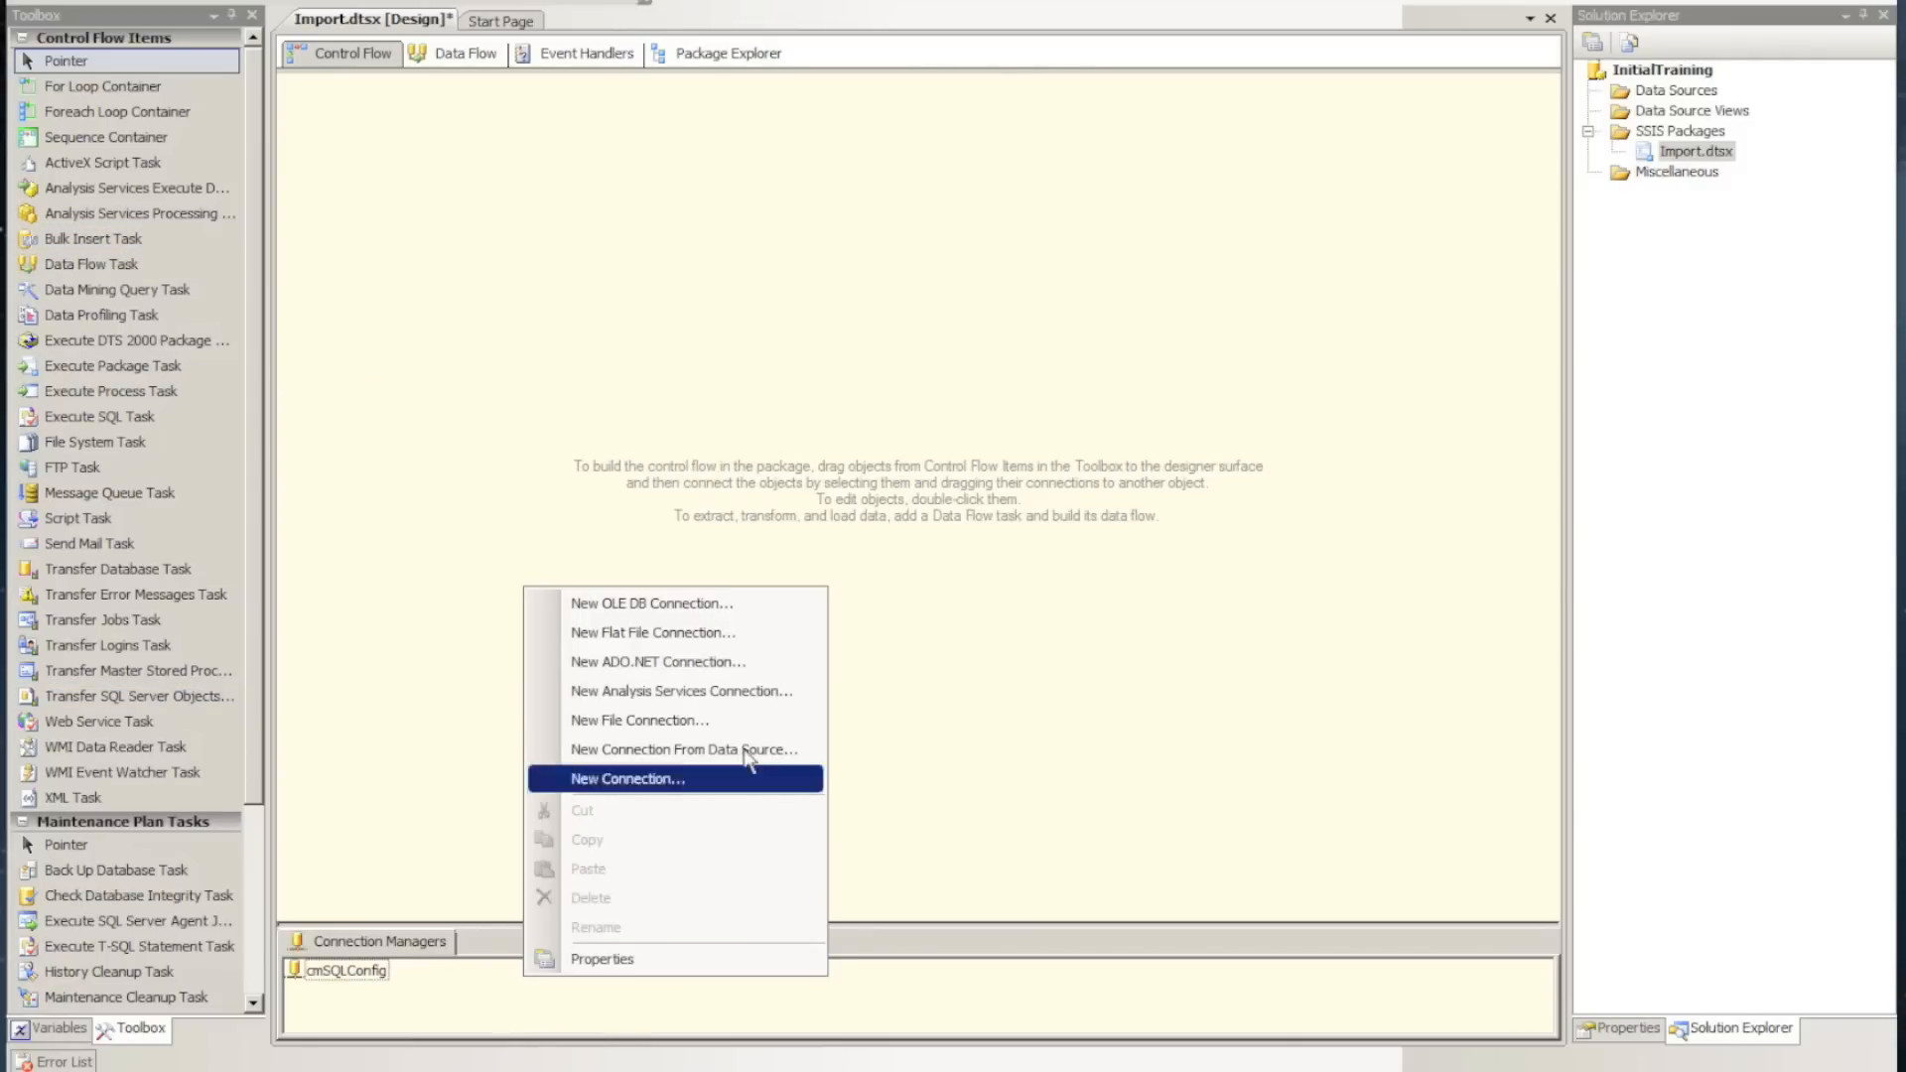
click(636, 602)
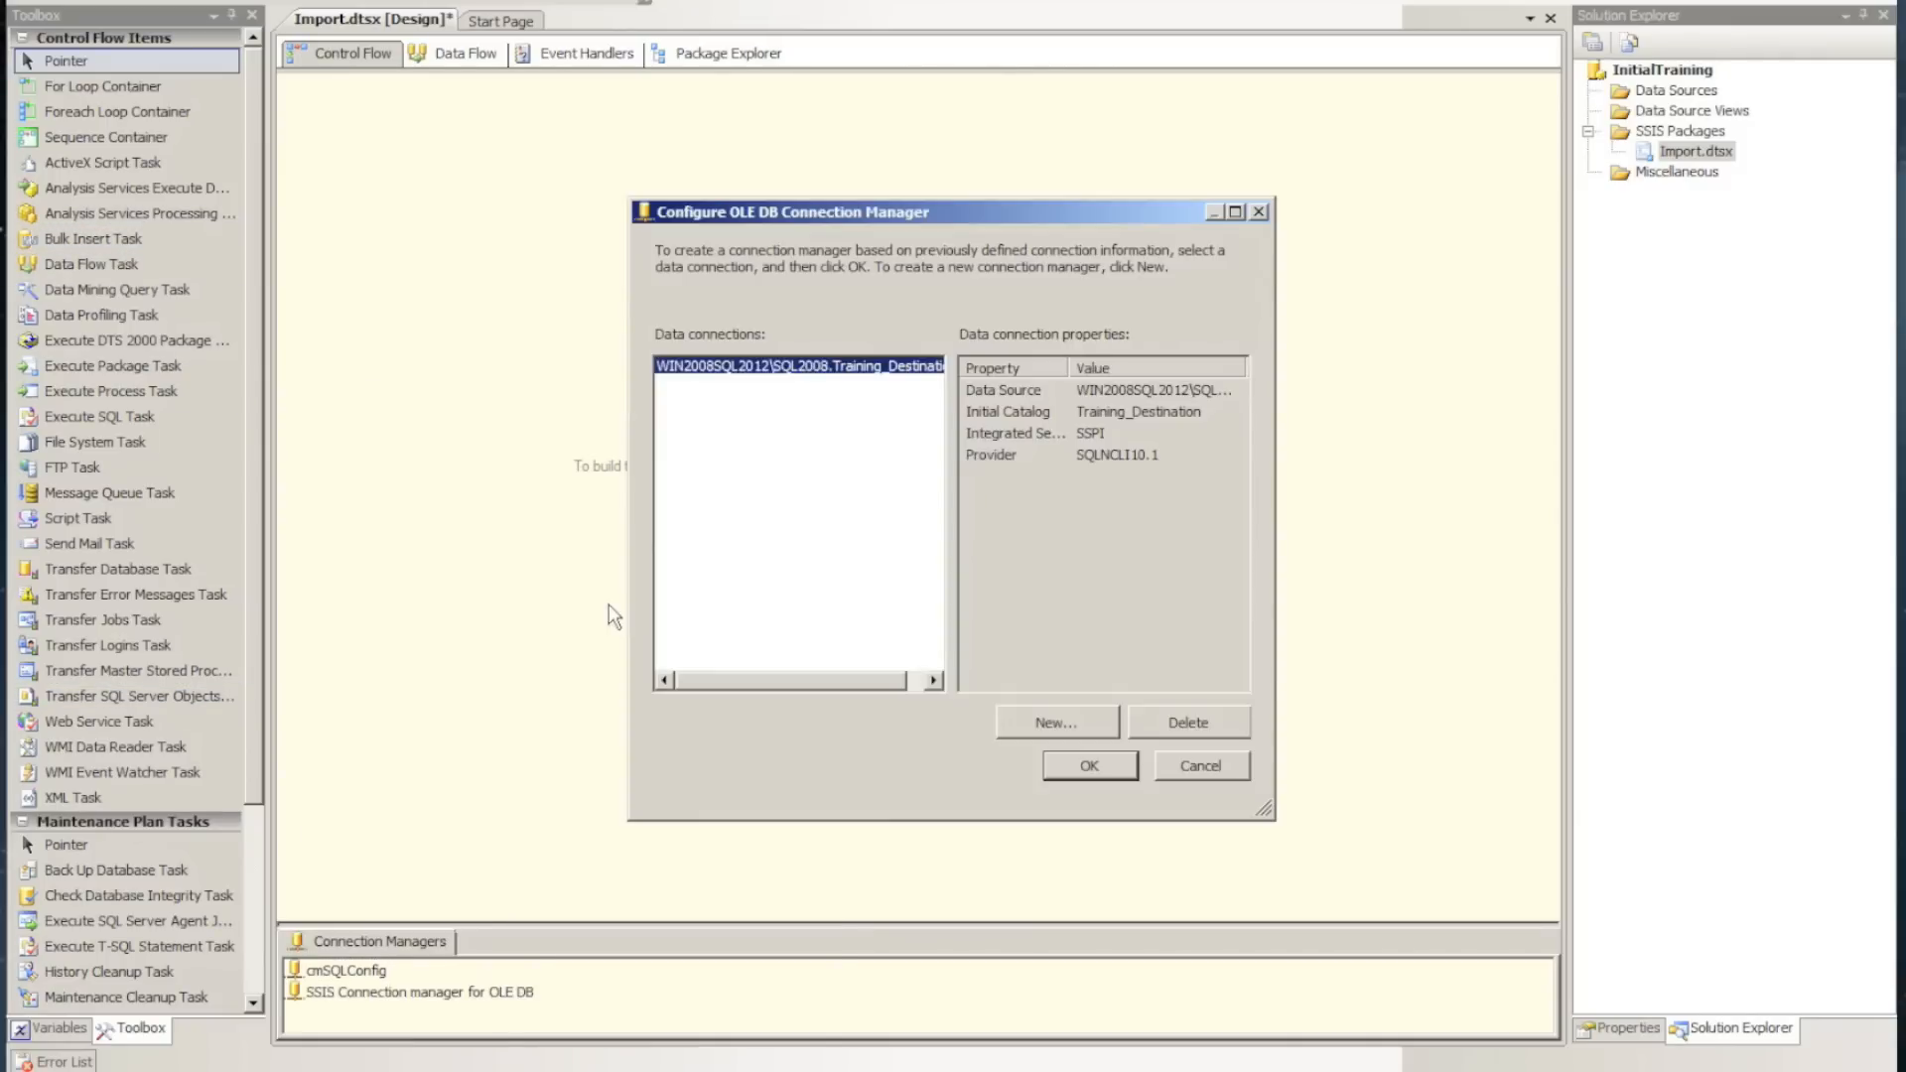
click(1090, 765)
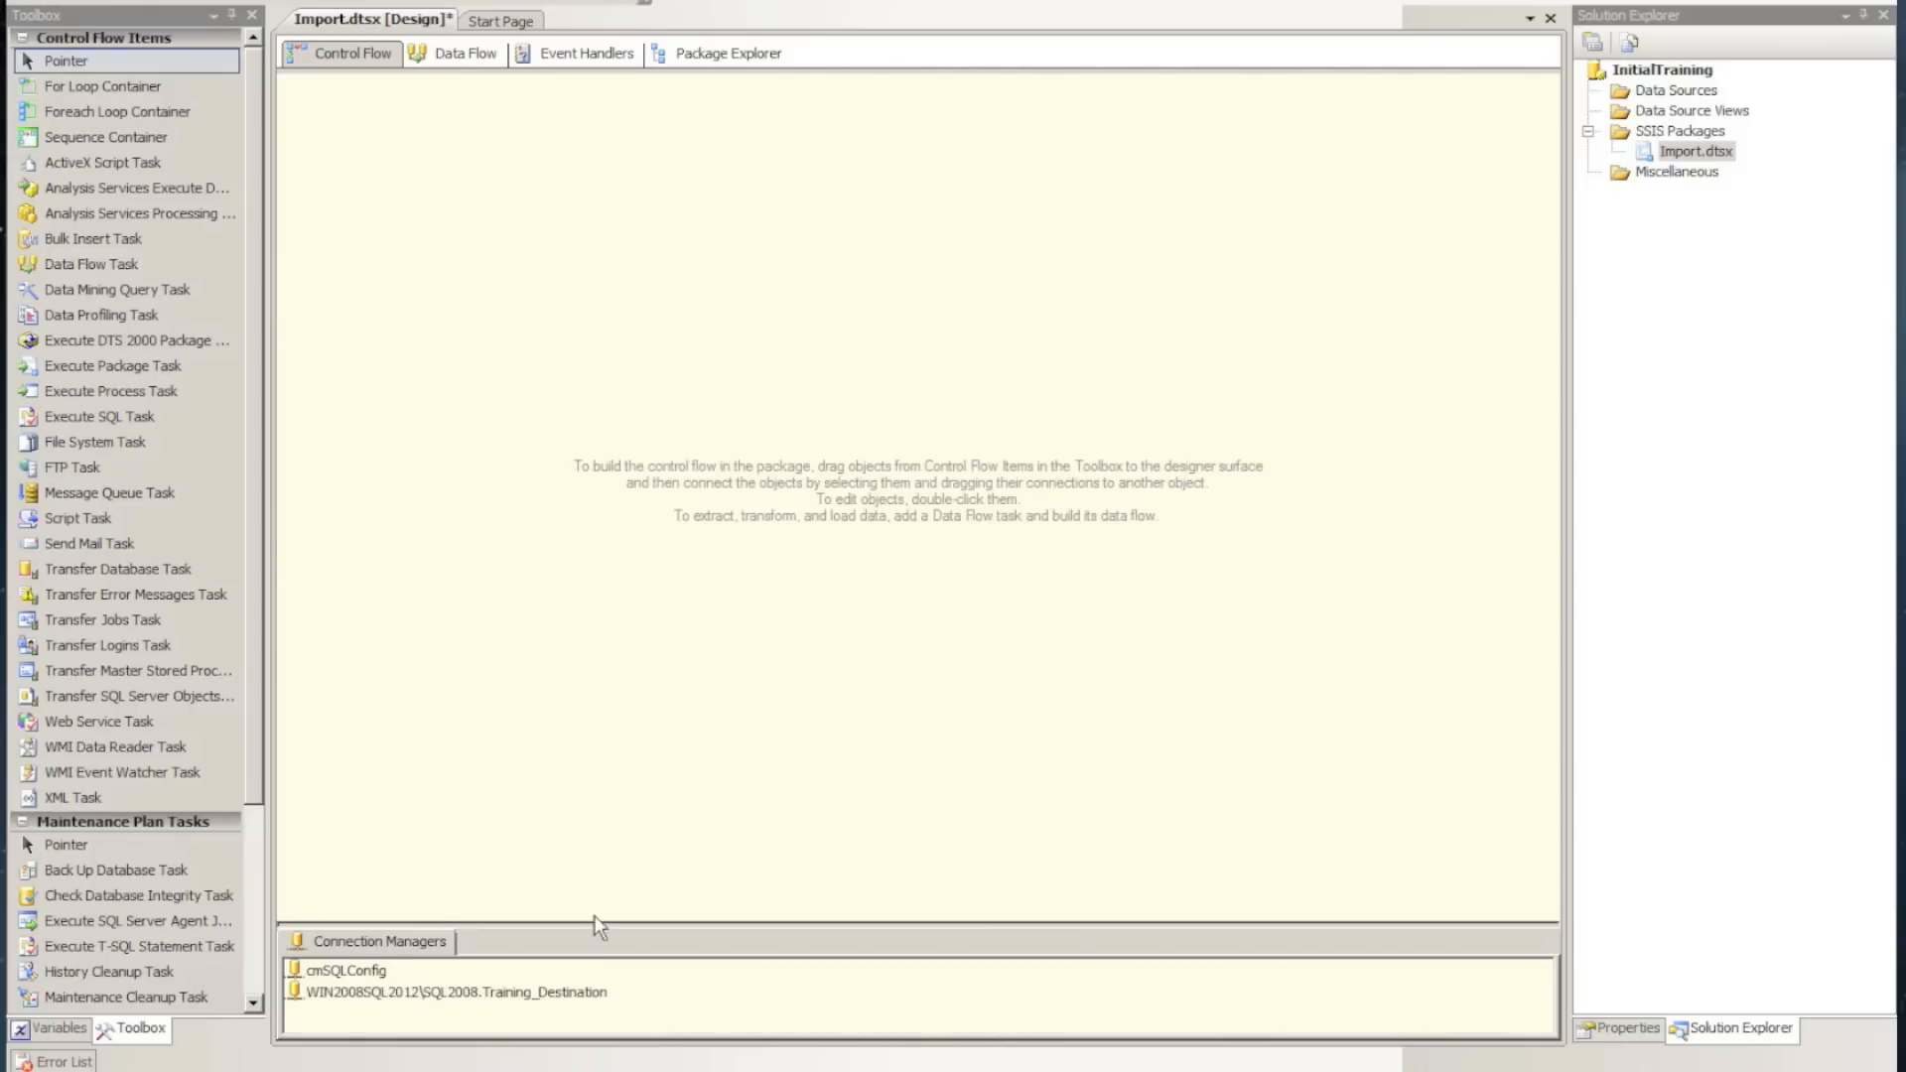
Rename the new connection manager to Training_Destination by removing the server and instance prefix
click(471, 991)
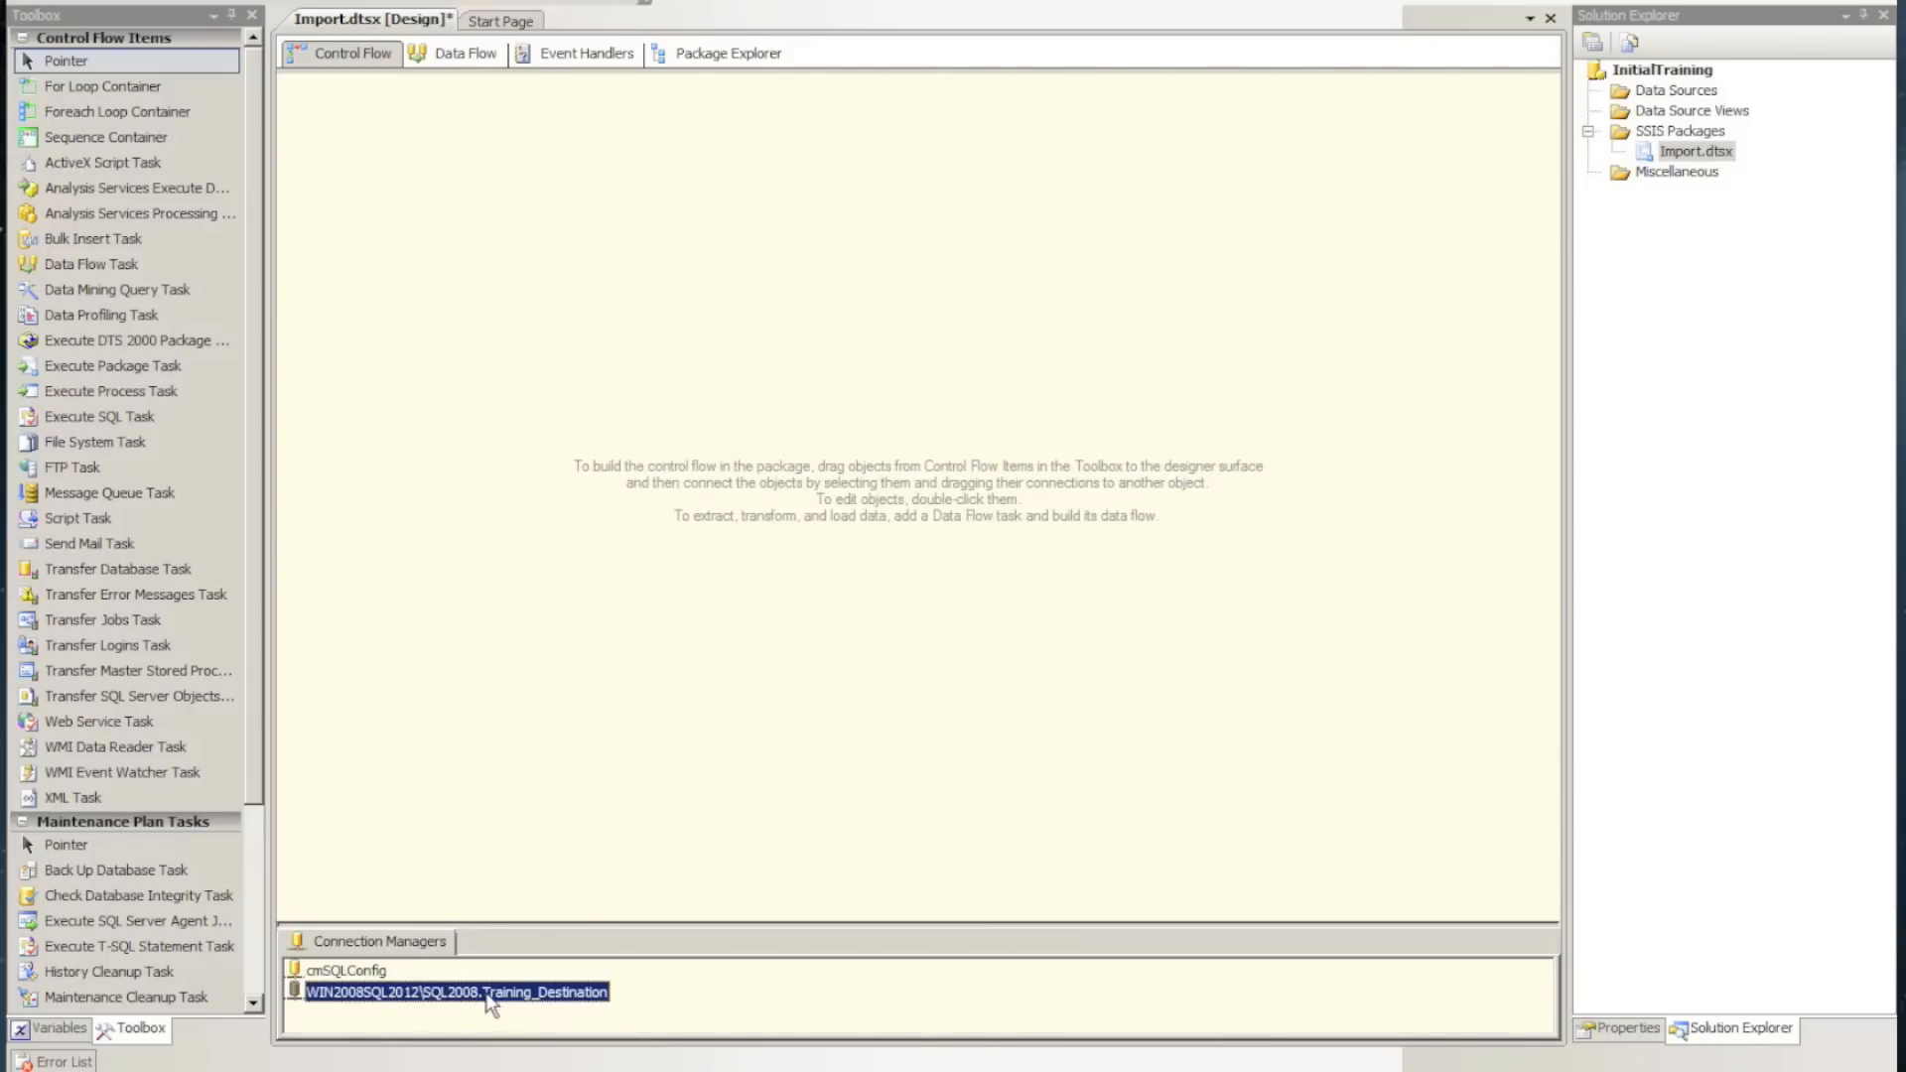
click(487, 994)
drag(488, 994, 296, 997)
key(Delete)
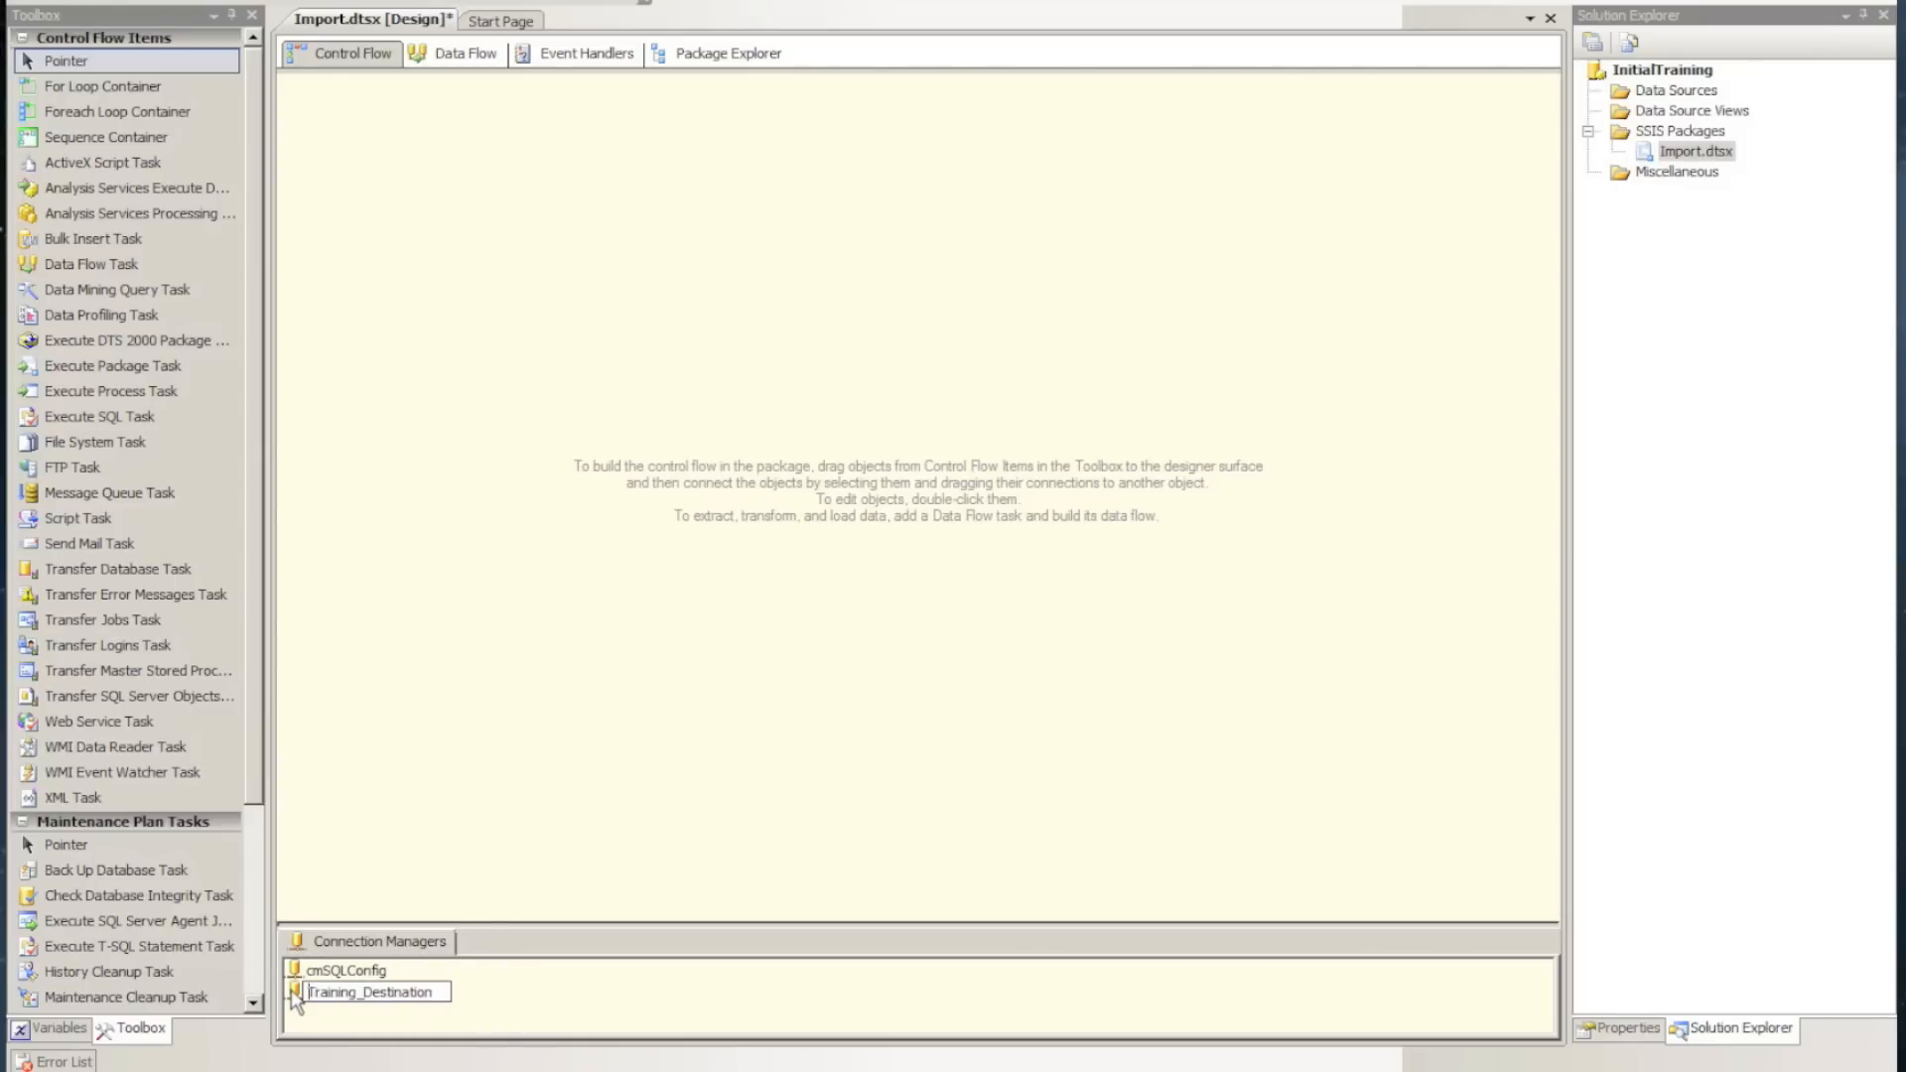
key(Return)
Show the package variables with more columns in view and add a variable named FilePath
right_click(667, 685)
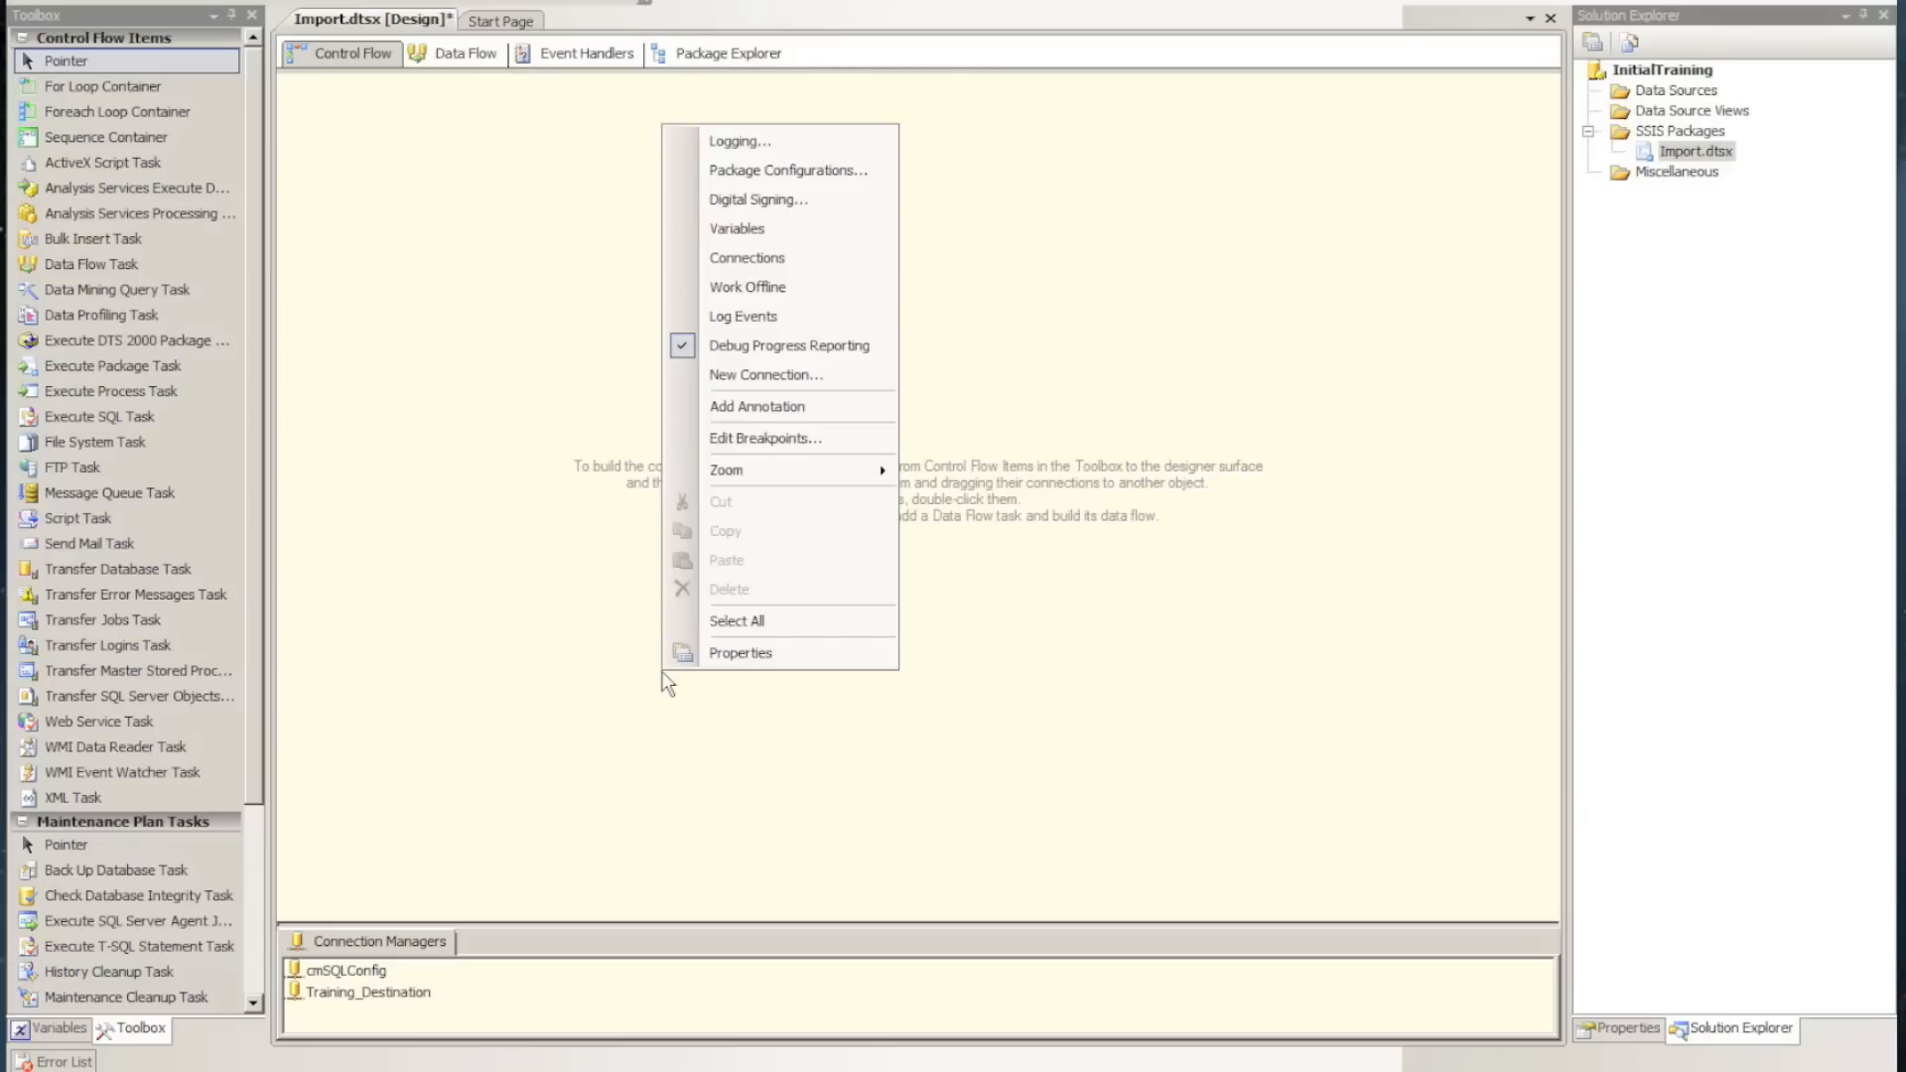
click(471, 732)
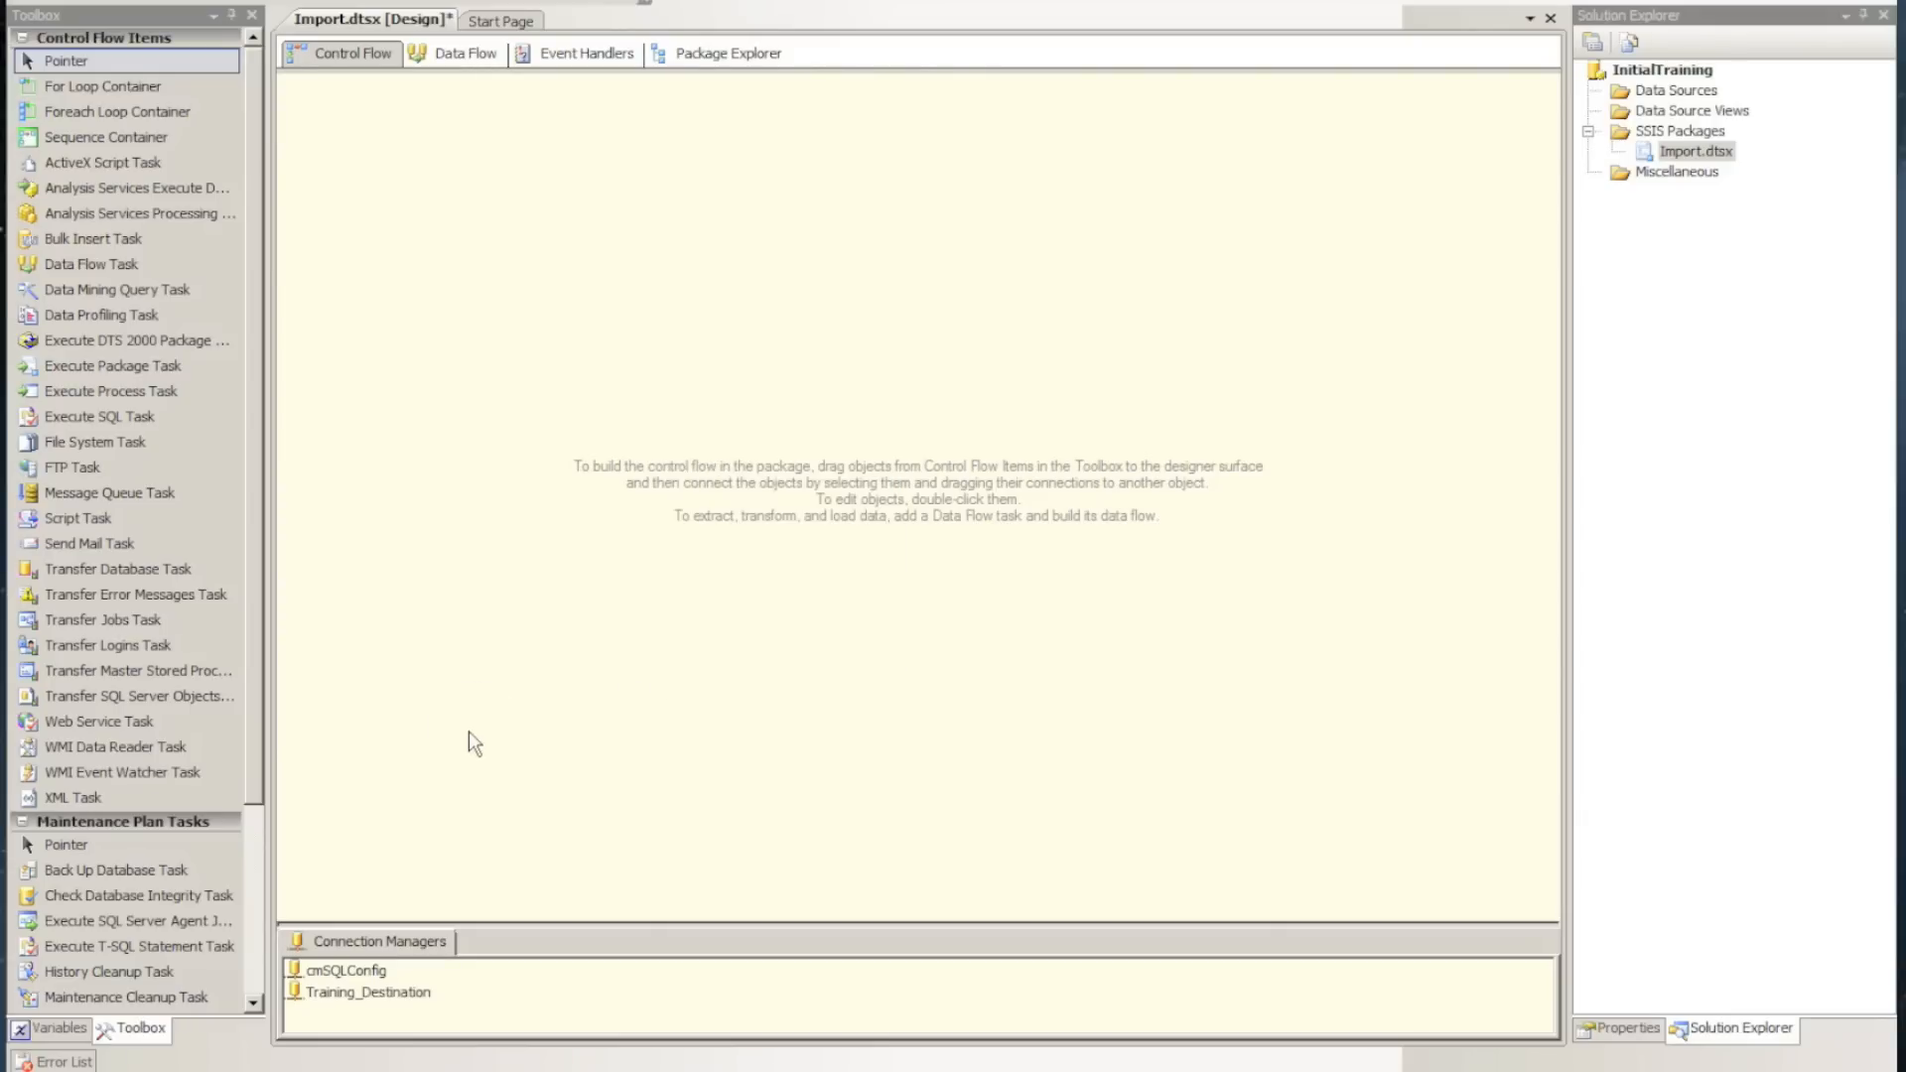
click(52, 1032)
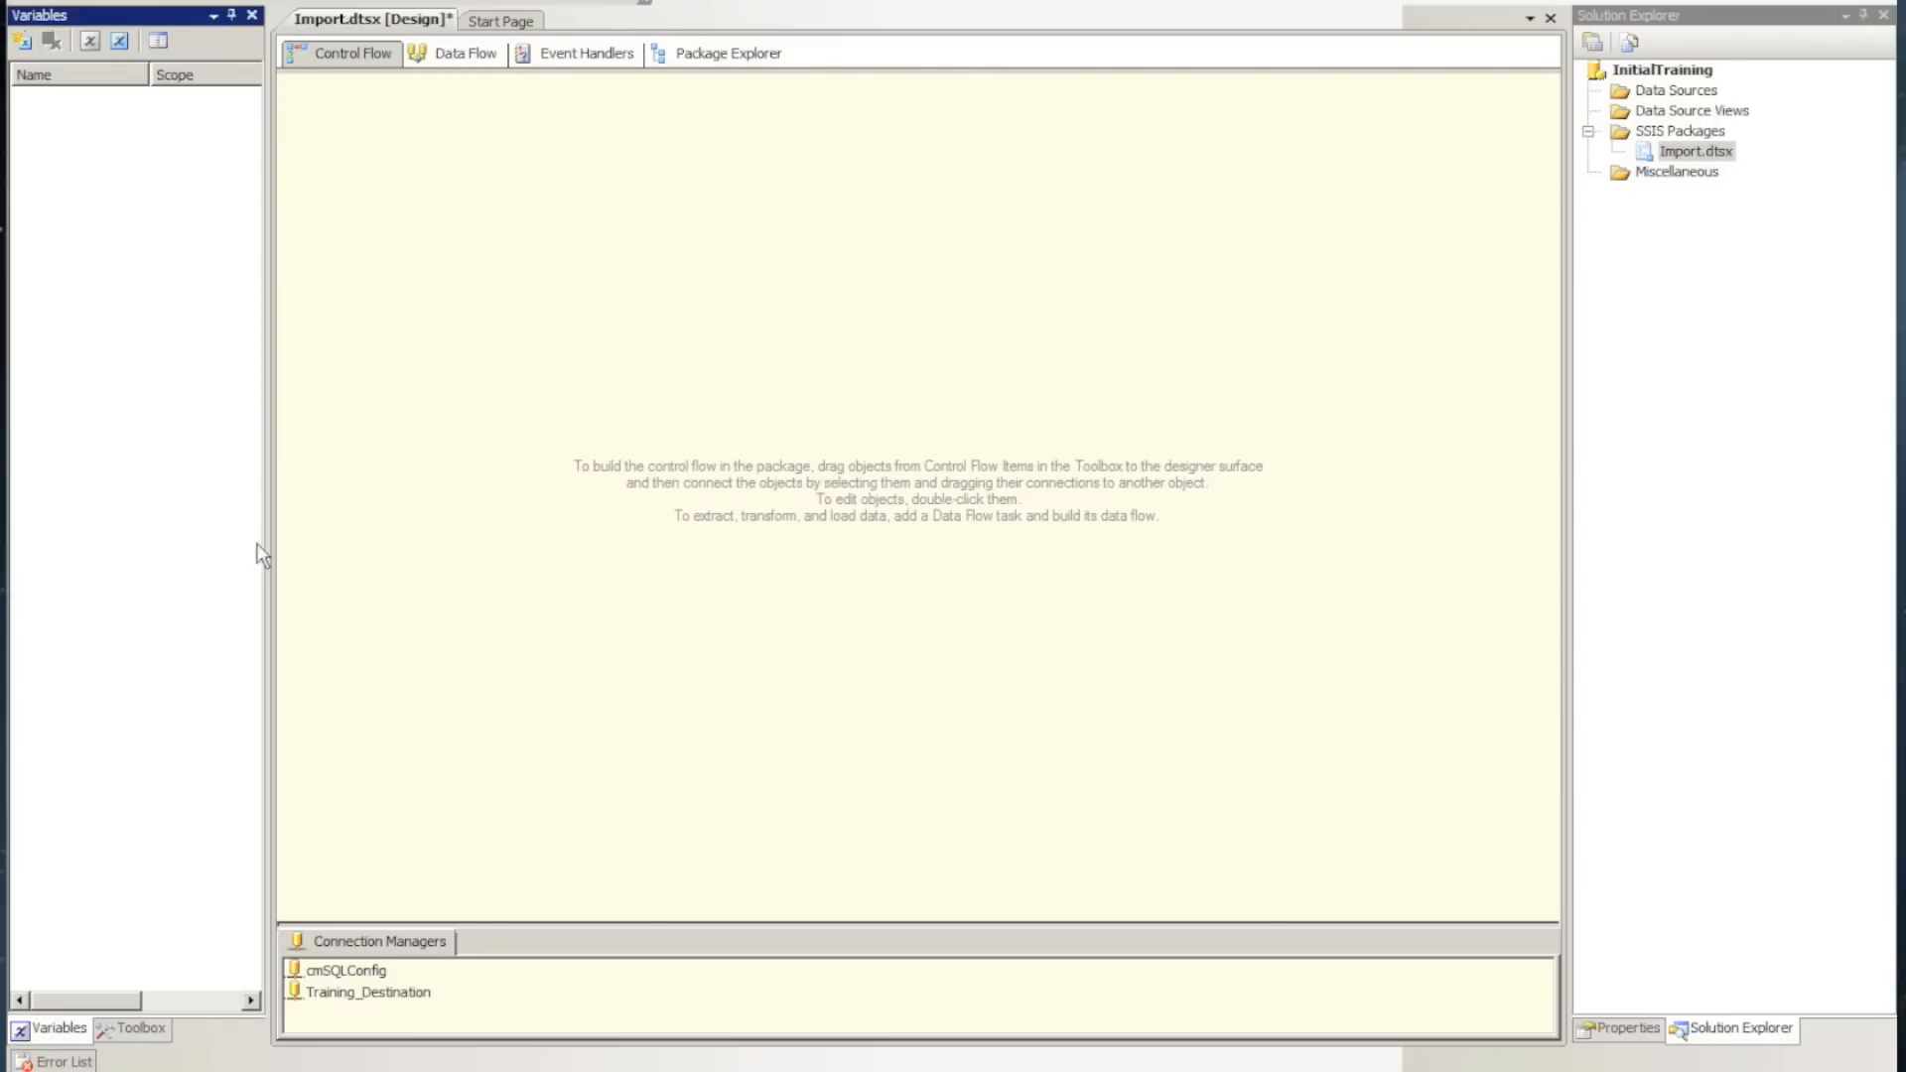
drag(264, 532, 482, 536)
click(22, 44)
text(FilePath)
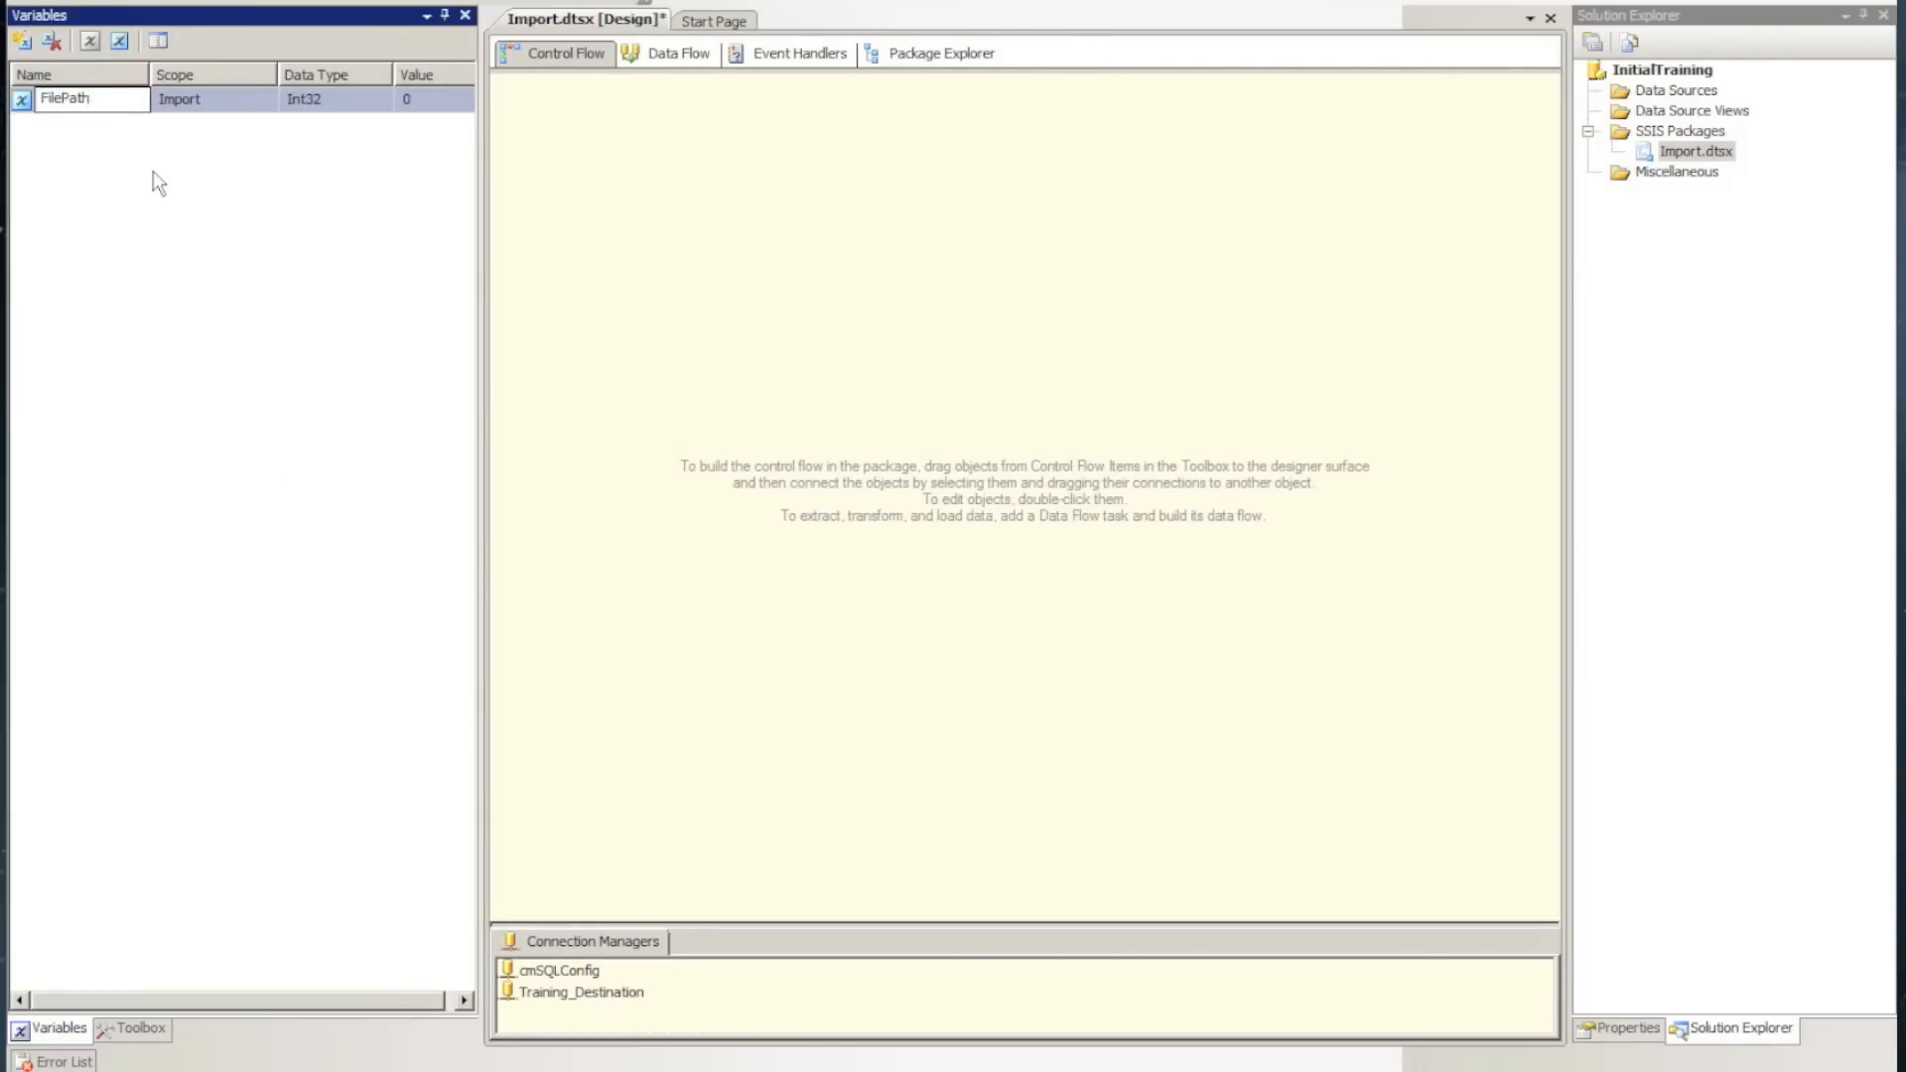
Set the data type of the FilePath variable to String
key(Tab)
key(Tab)
key(s)
key(s)
key(s)
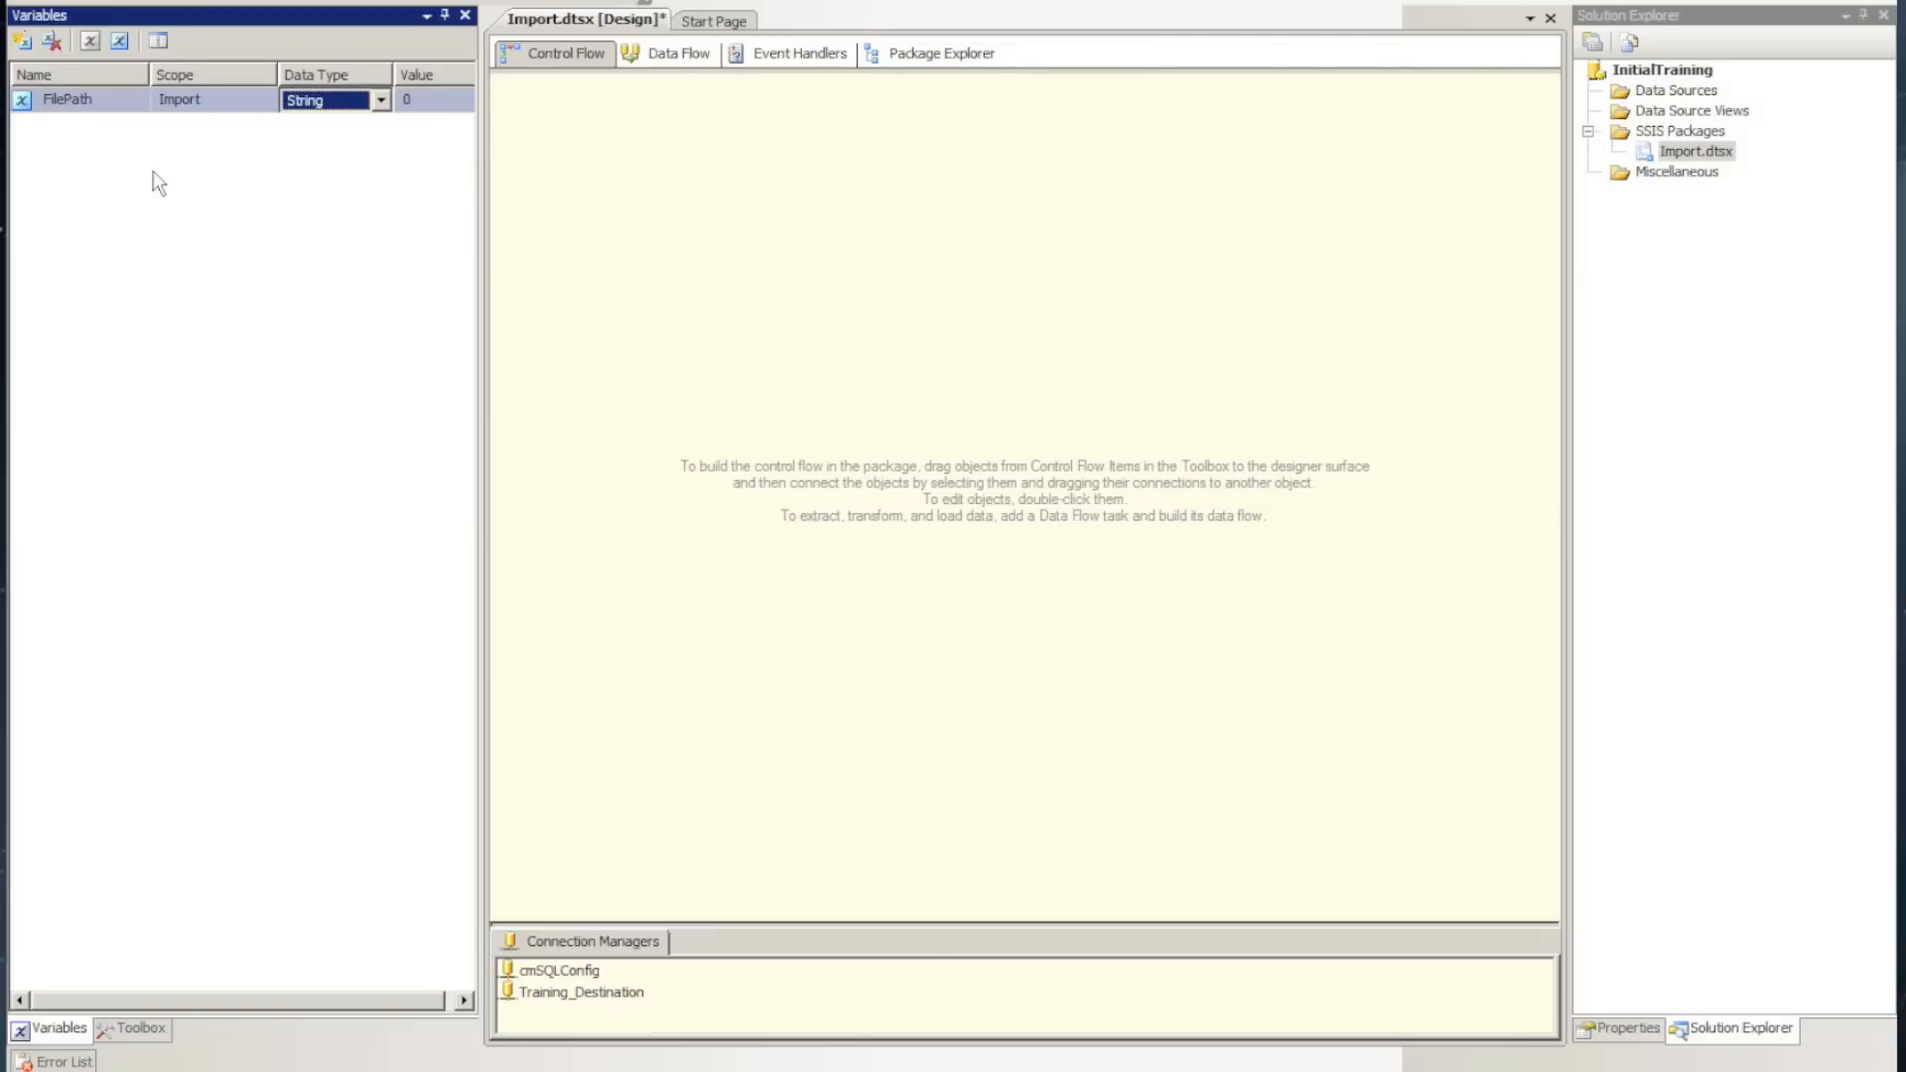
key(u)
key(u)
key(Return)
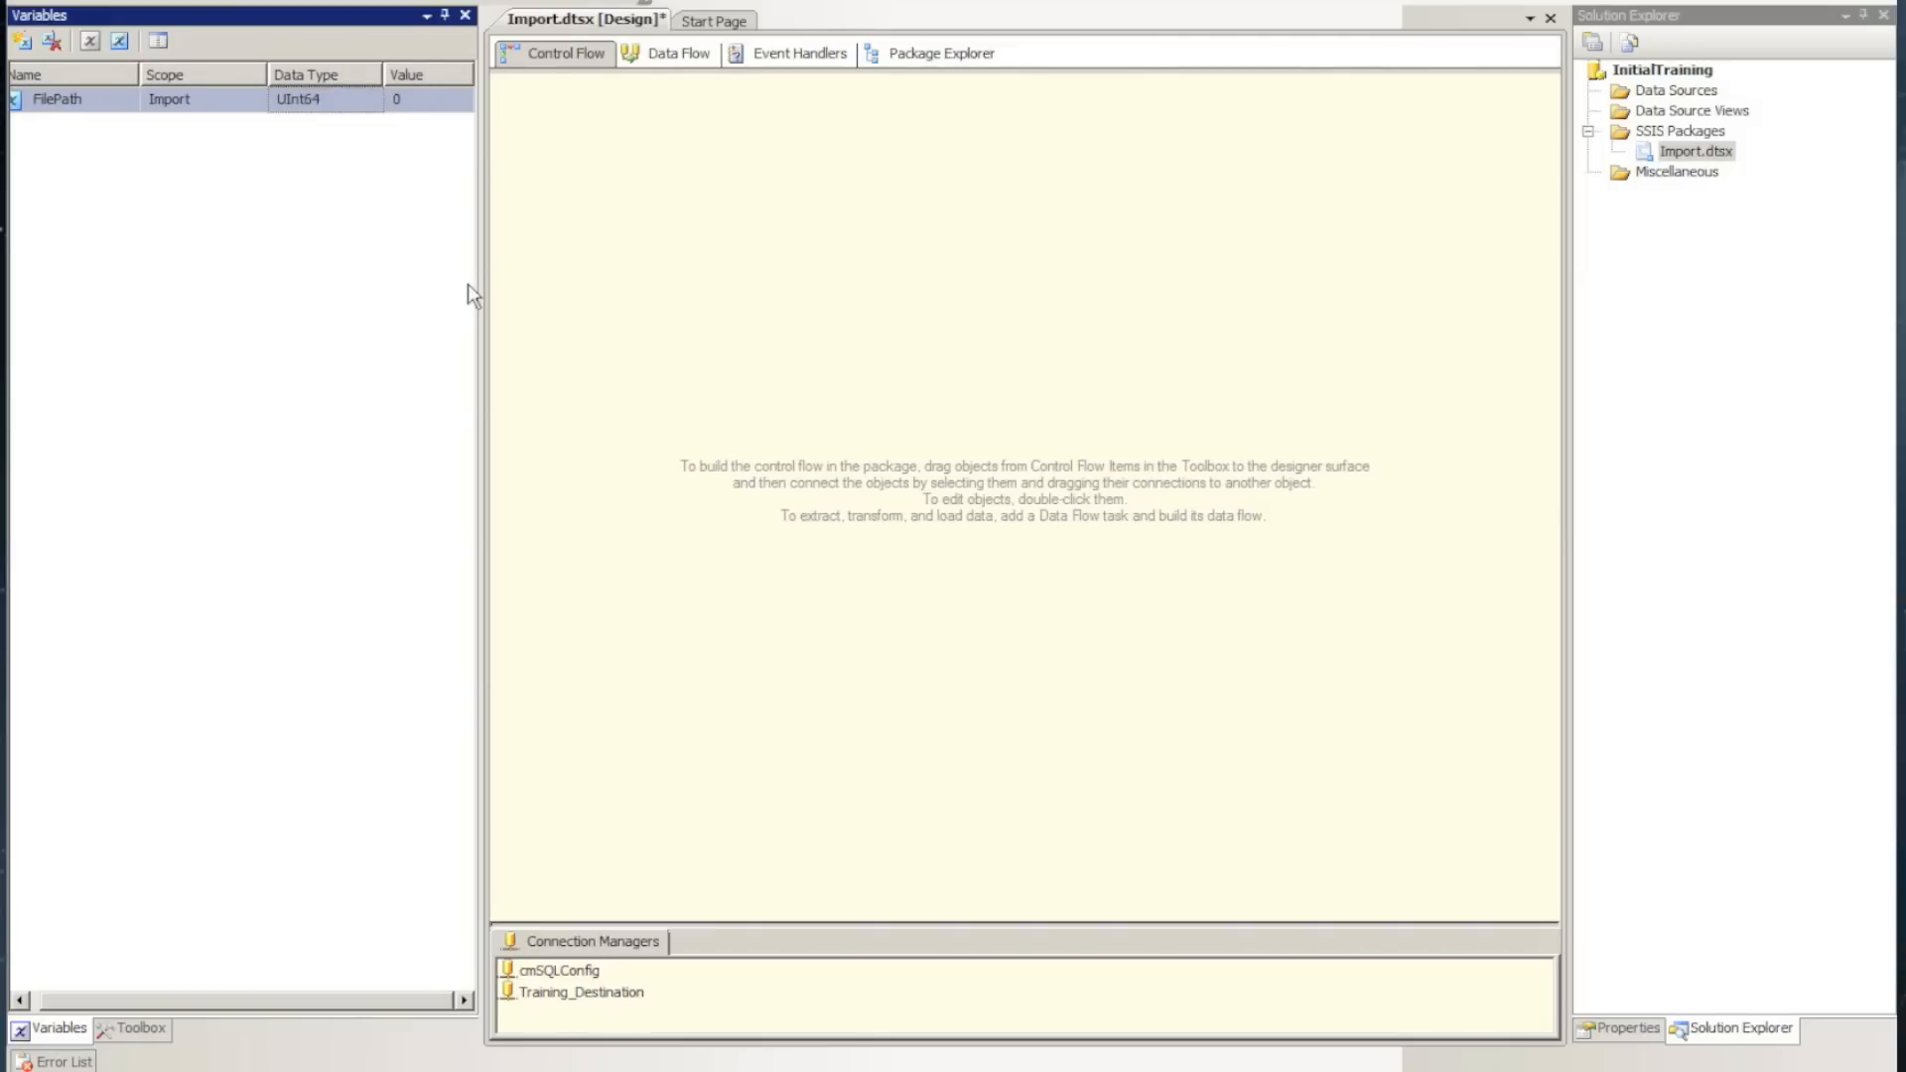
click(347, 107)
click(371, 100)
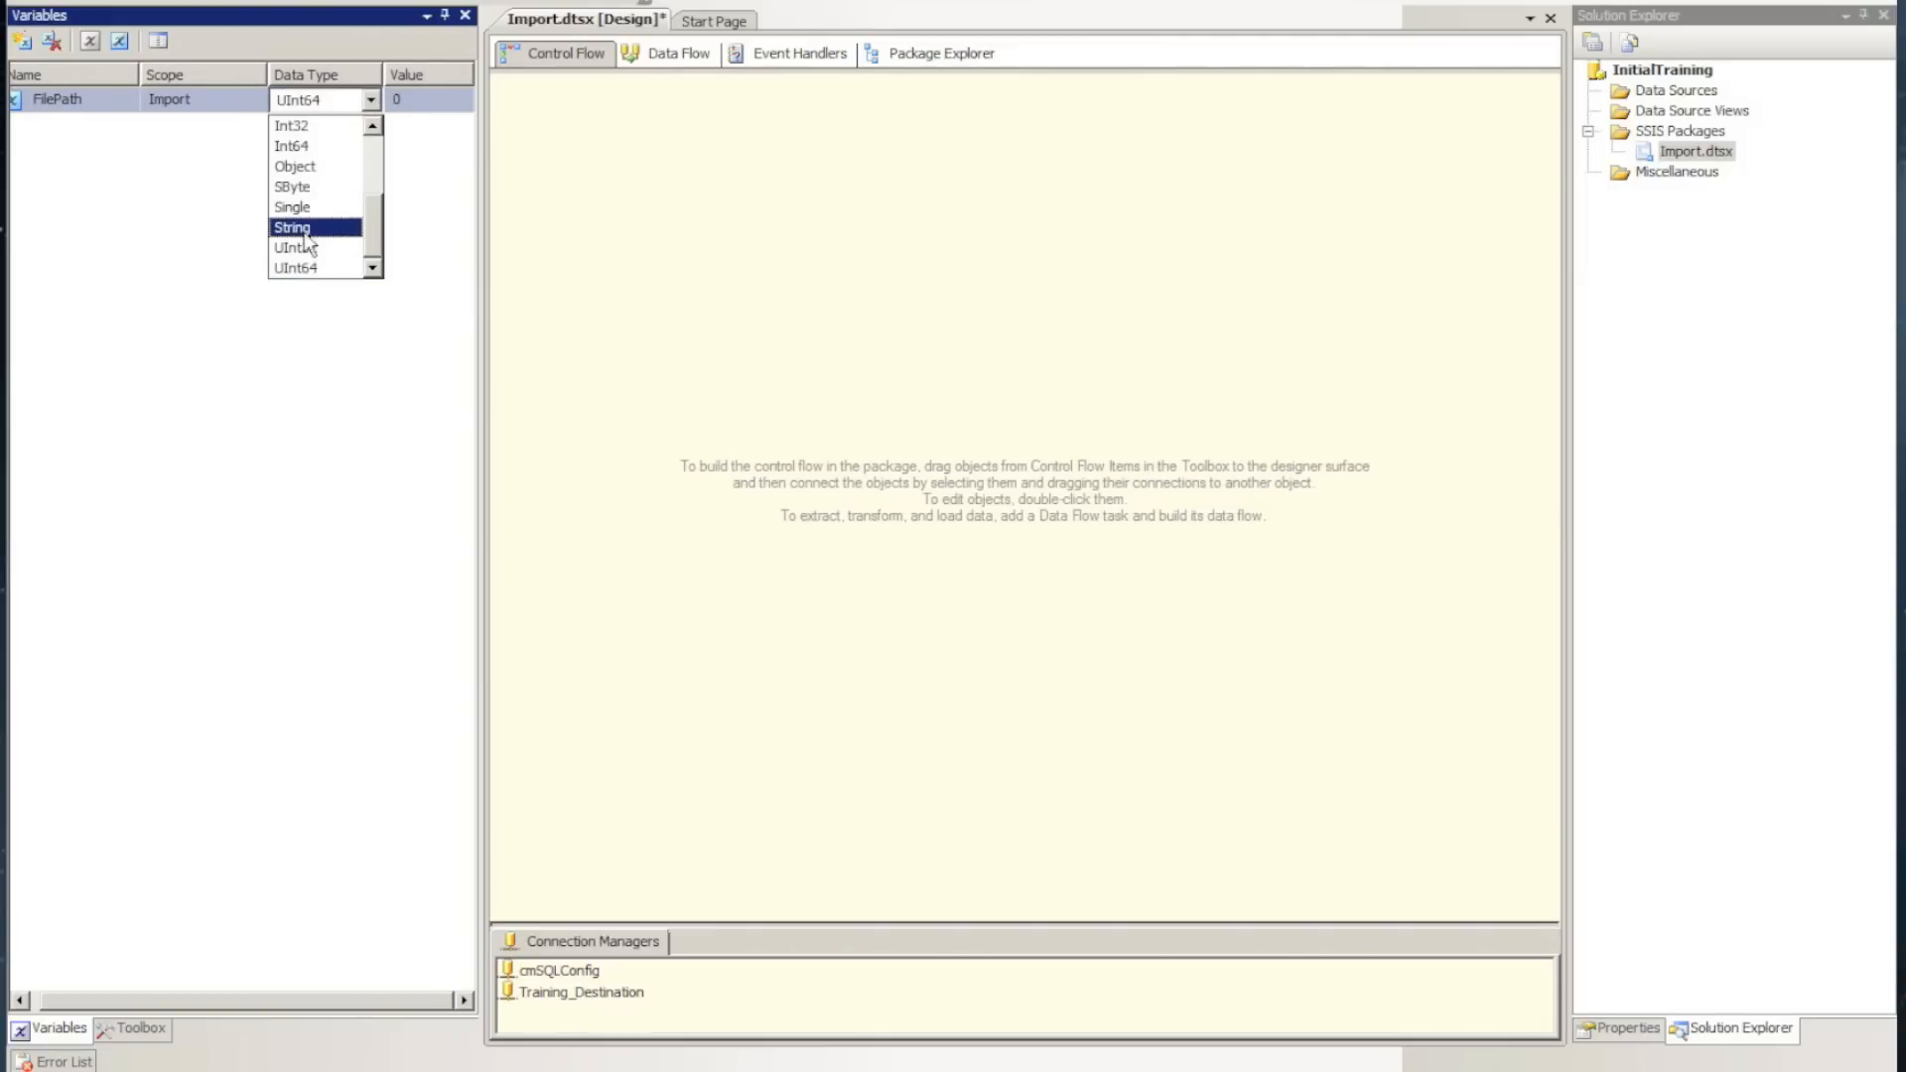
click(303, 229)
Set the value of the FilePath variable to c:\data\
click(423, 101)
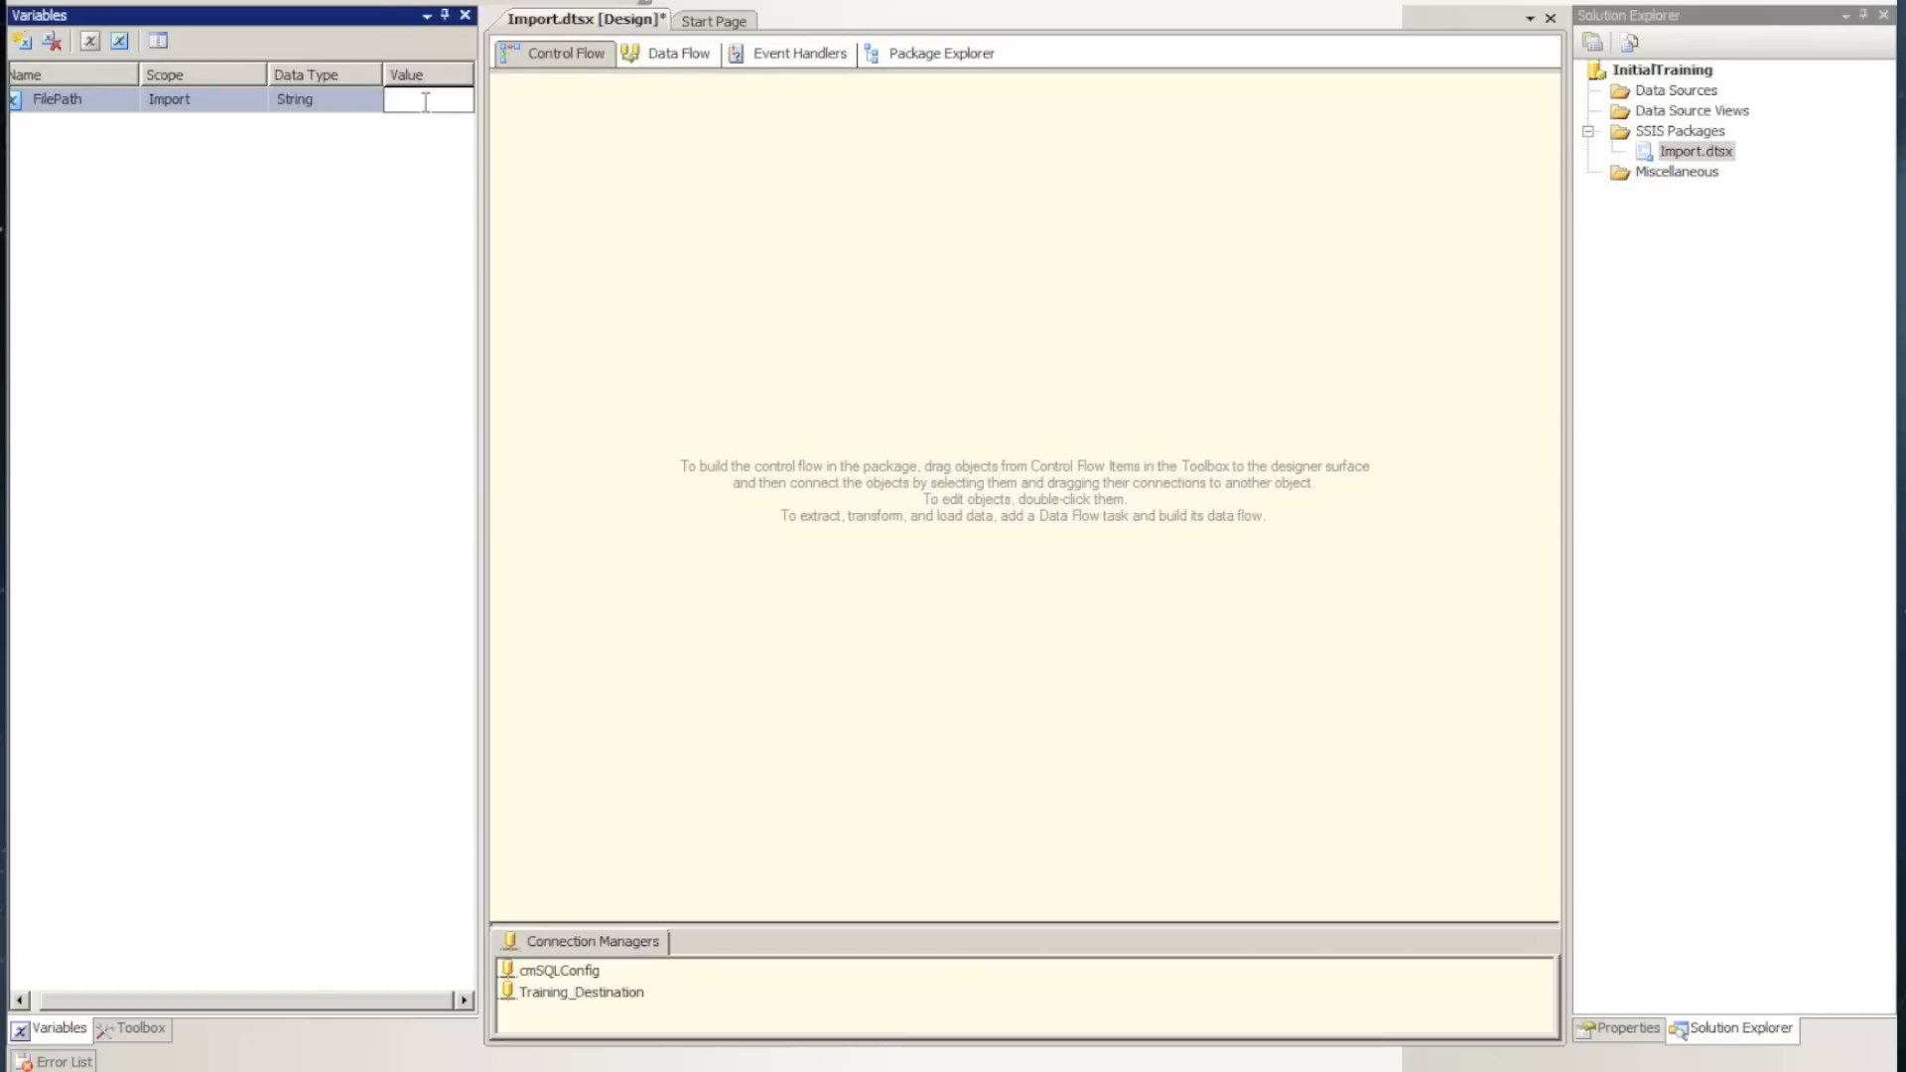
text(c:\data\)
click(983, 216)
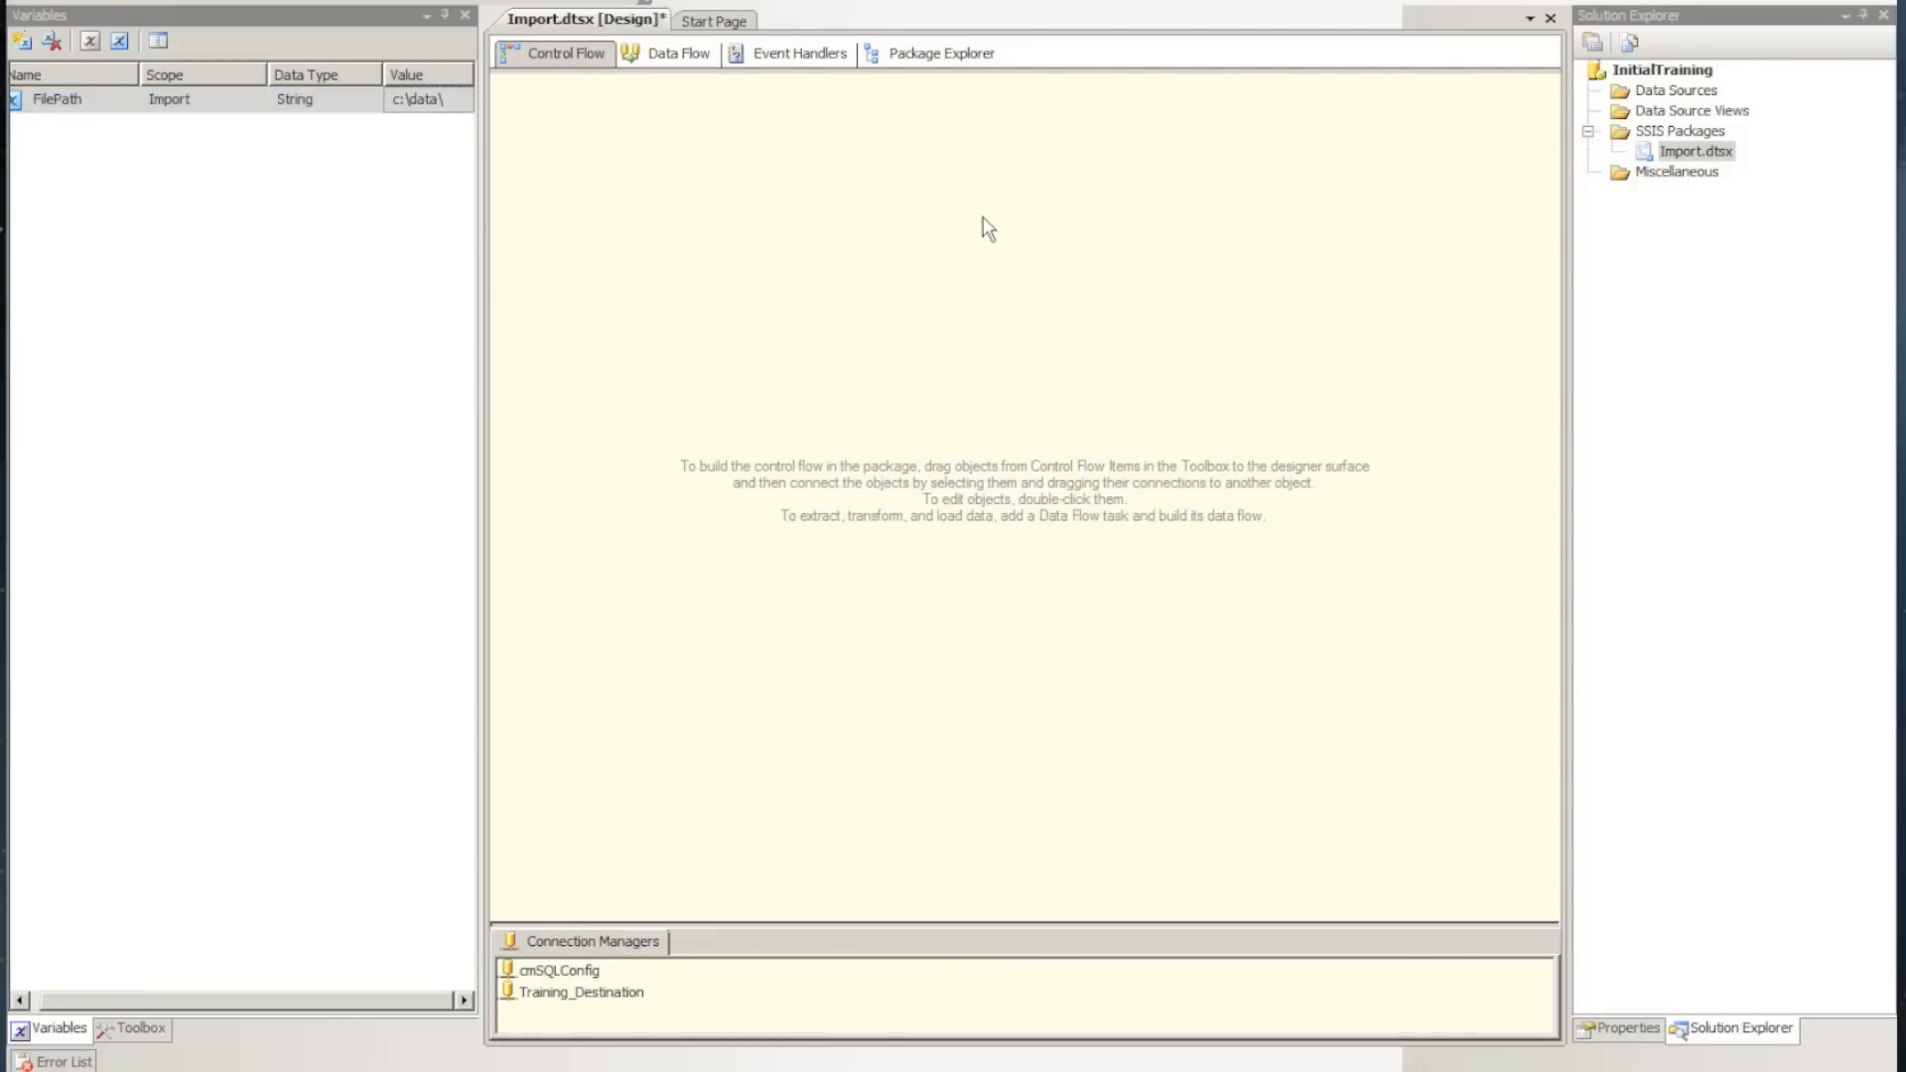
right_click(983, 217)
click(1093, 282)
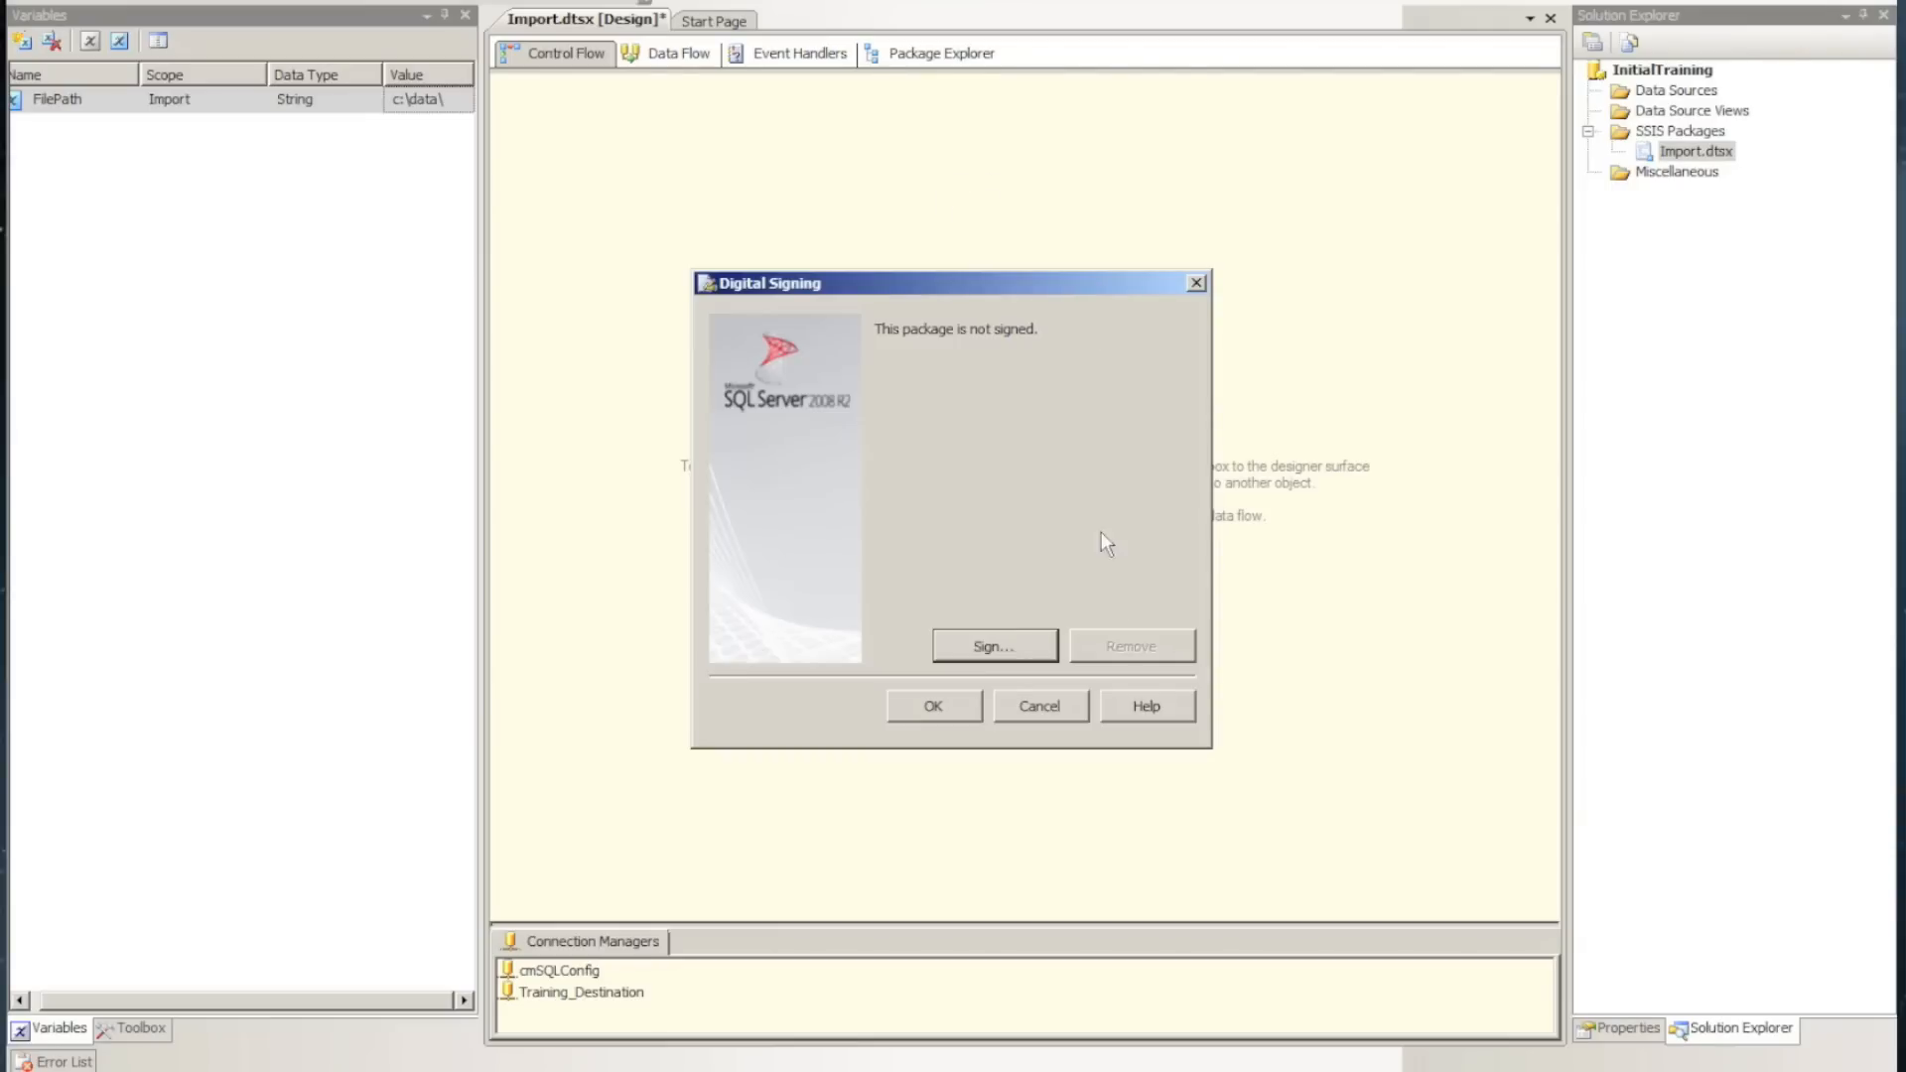
click(1046, 701)
Add a SQL Server package configuration using the cmSQLConfig connection and create the [dbo].[SSIS Configurations] table for it
right_click(1035, 281)
click(1098, 319)
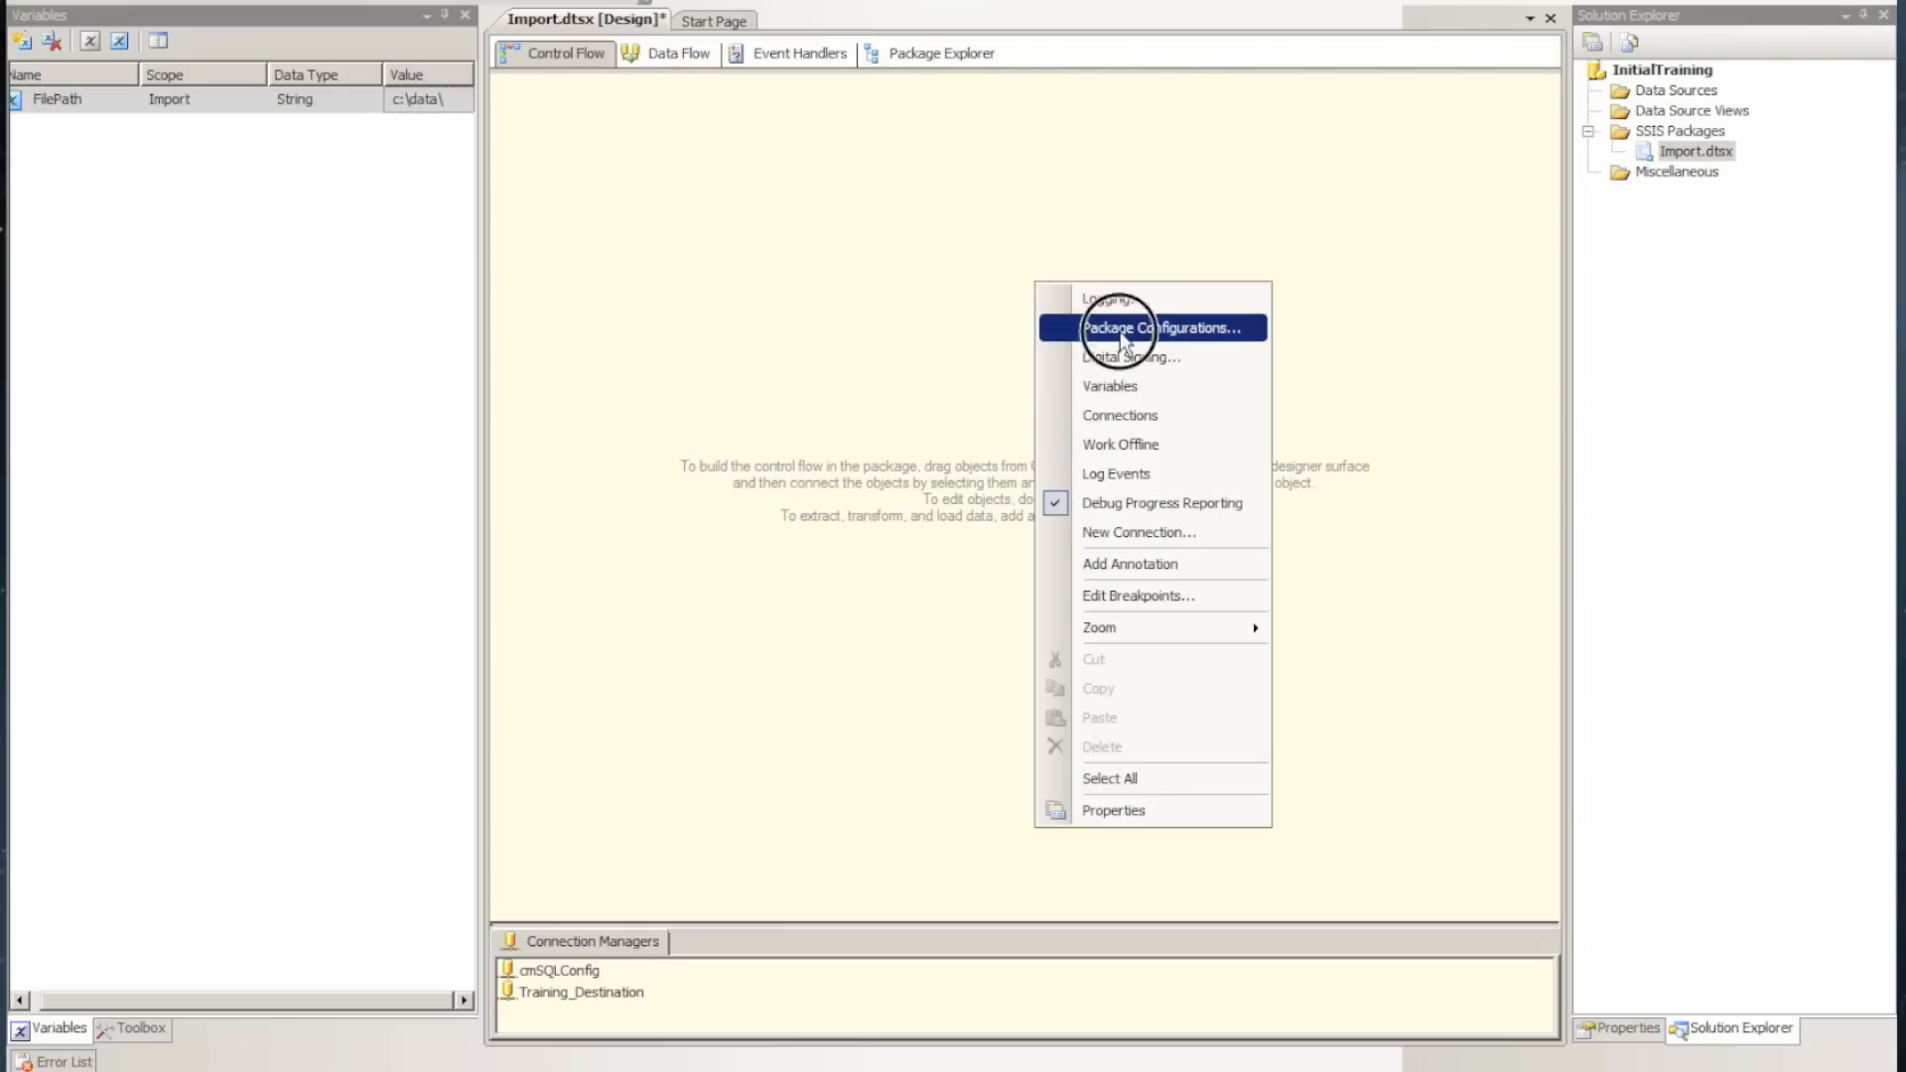
click(952, 717)
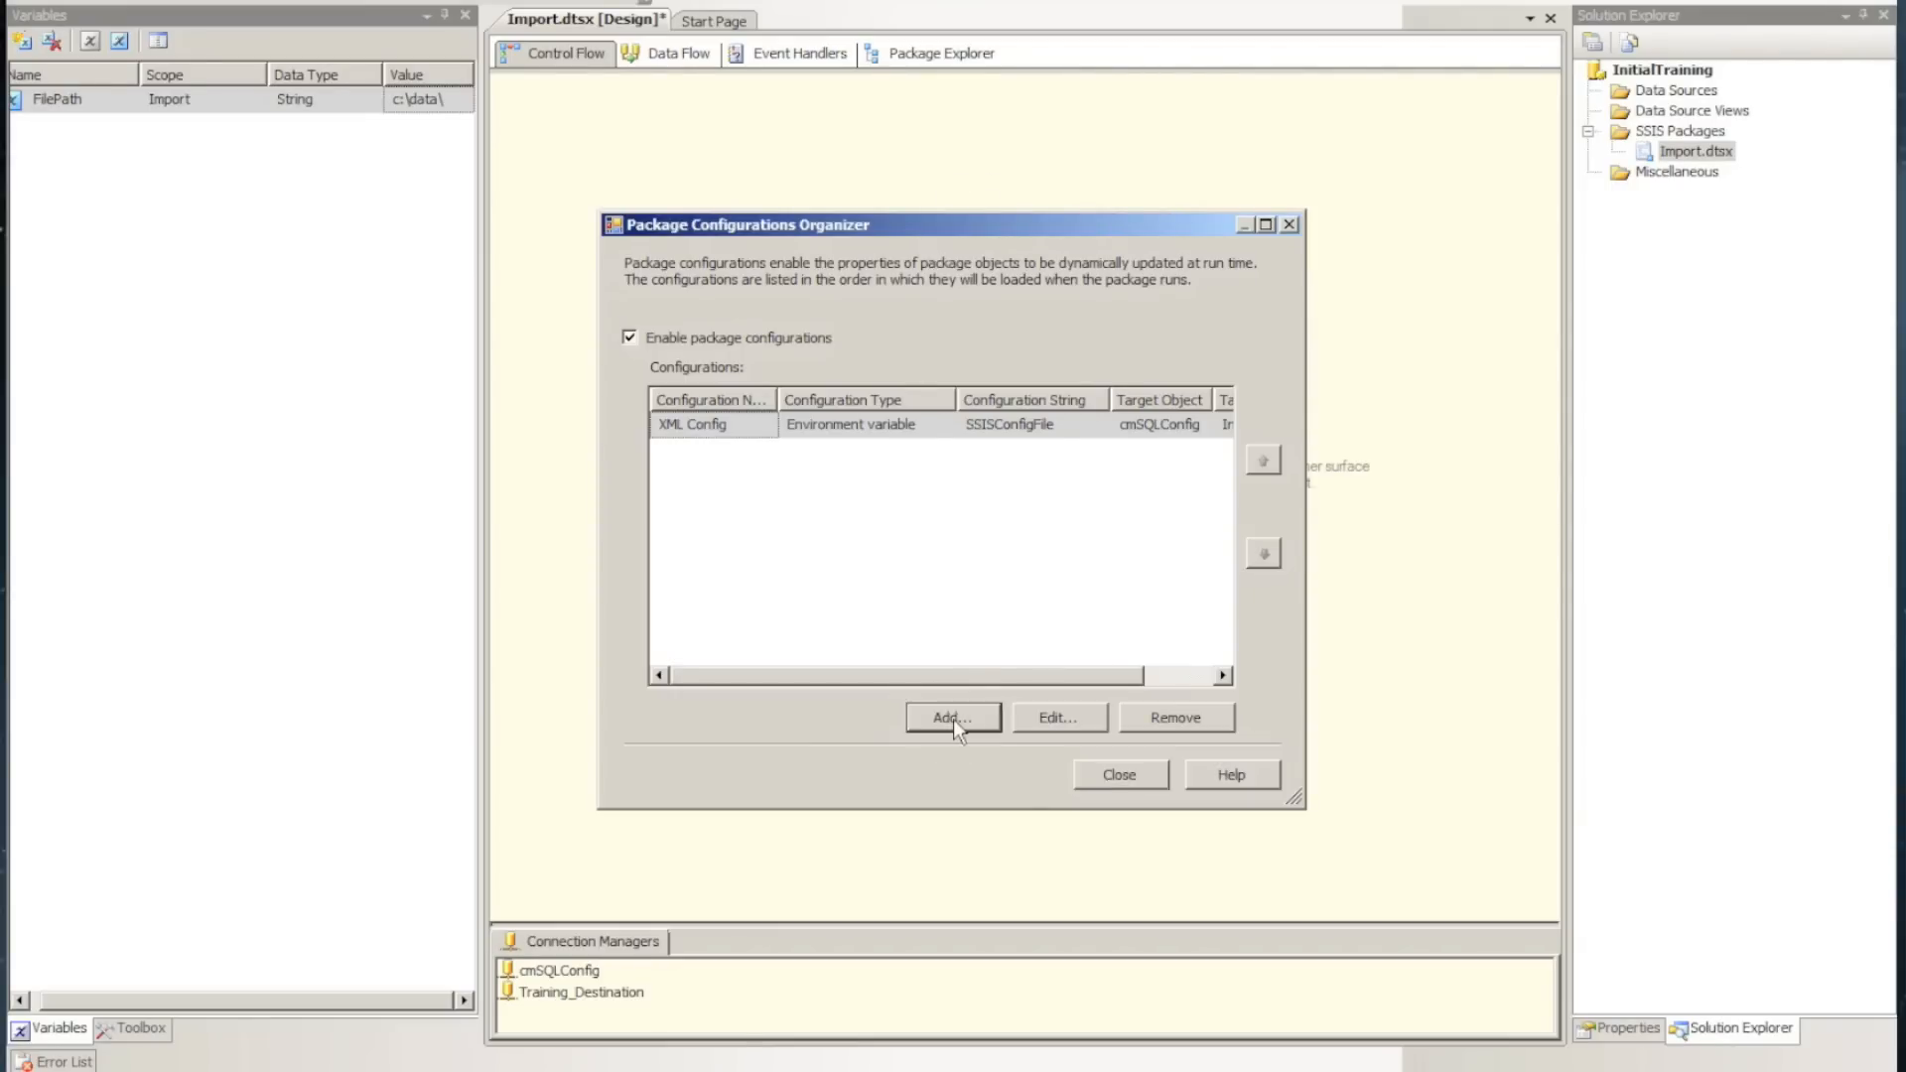
click(980, 755)
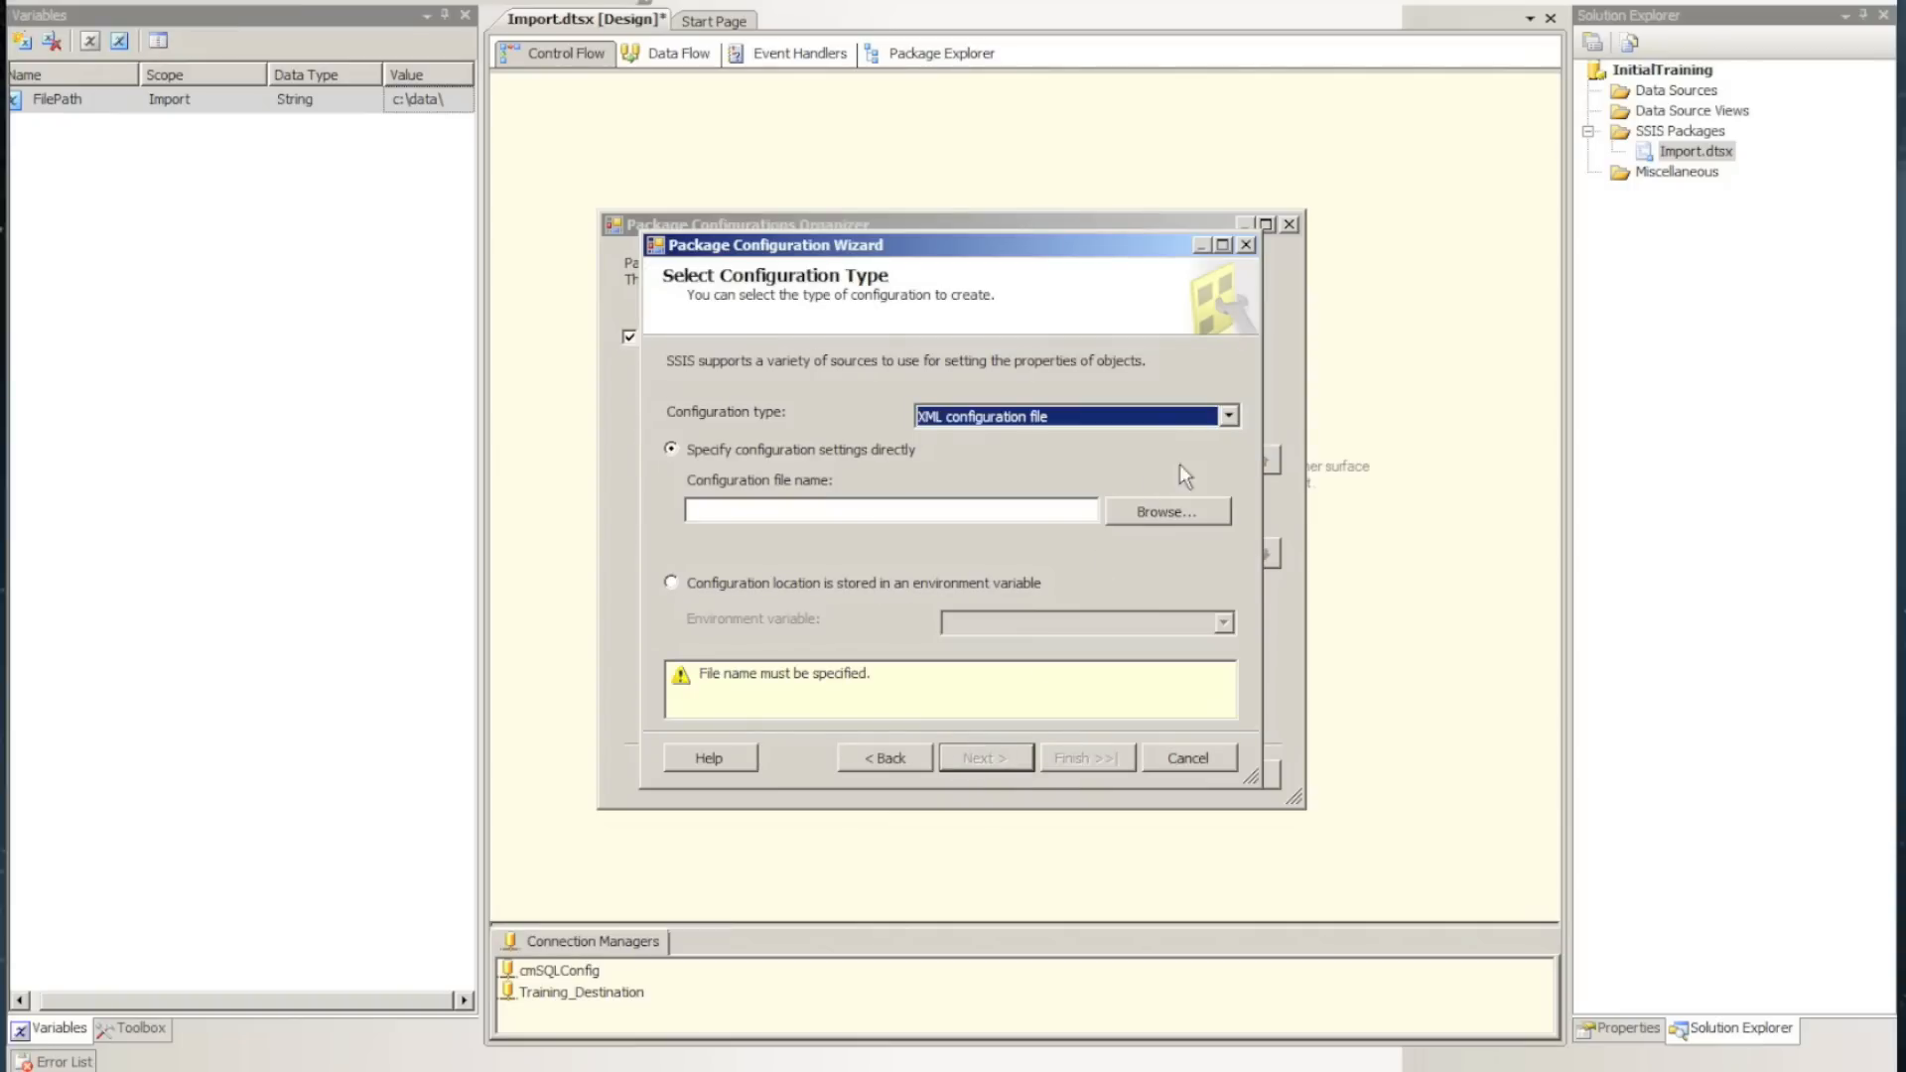
click(1228, 416)
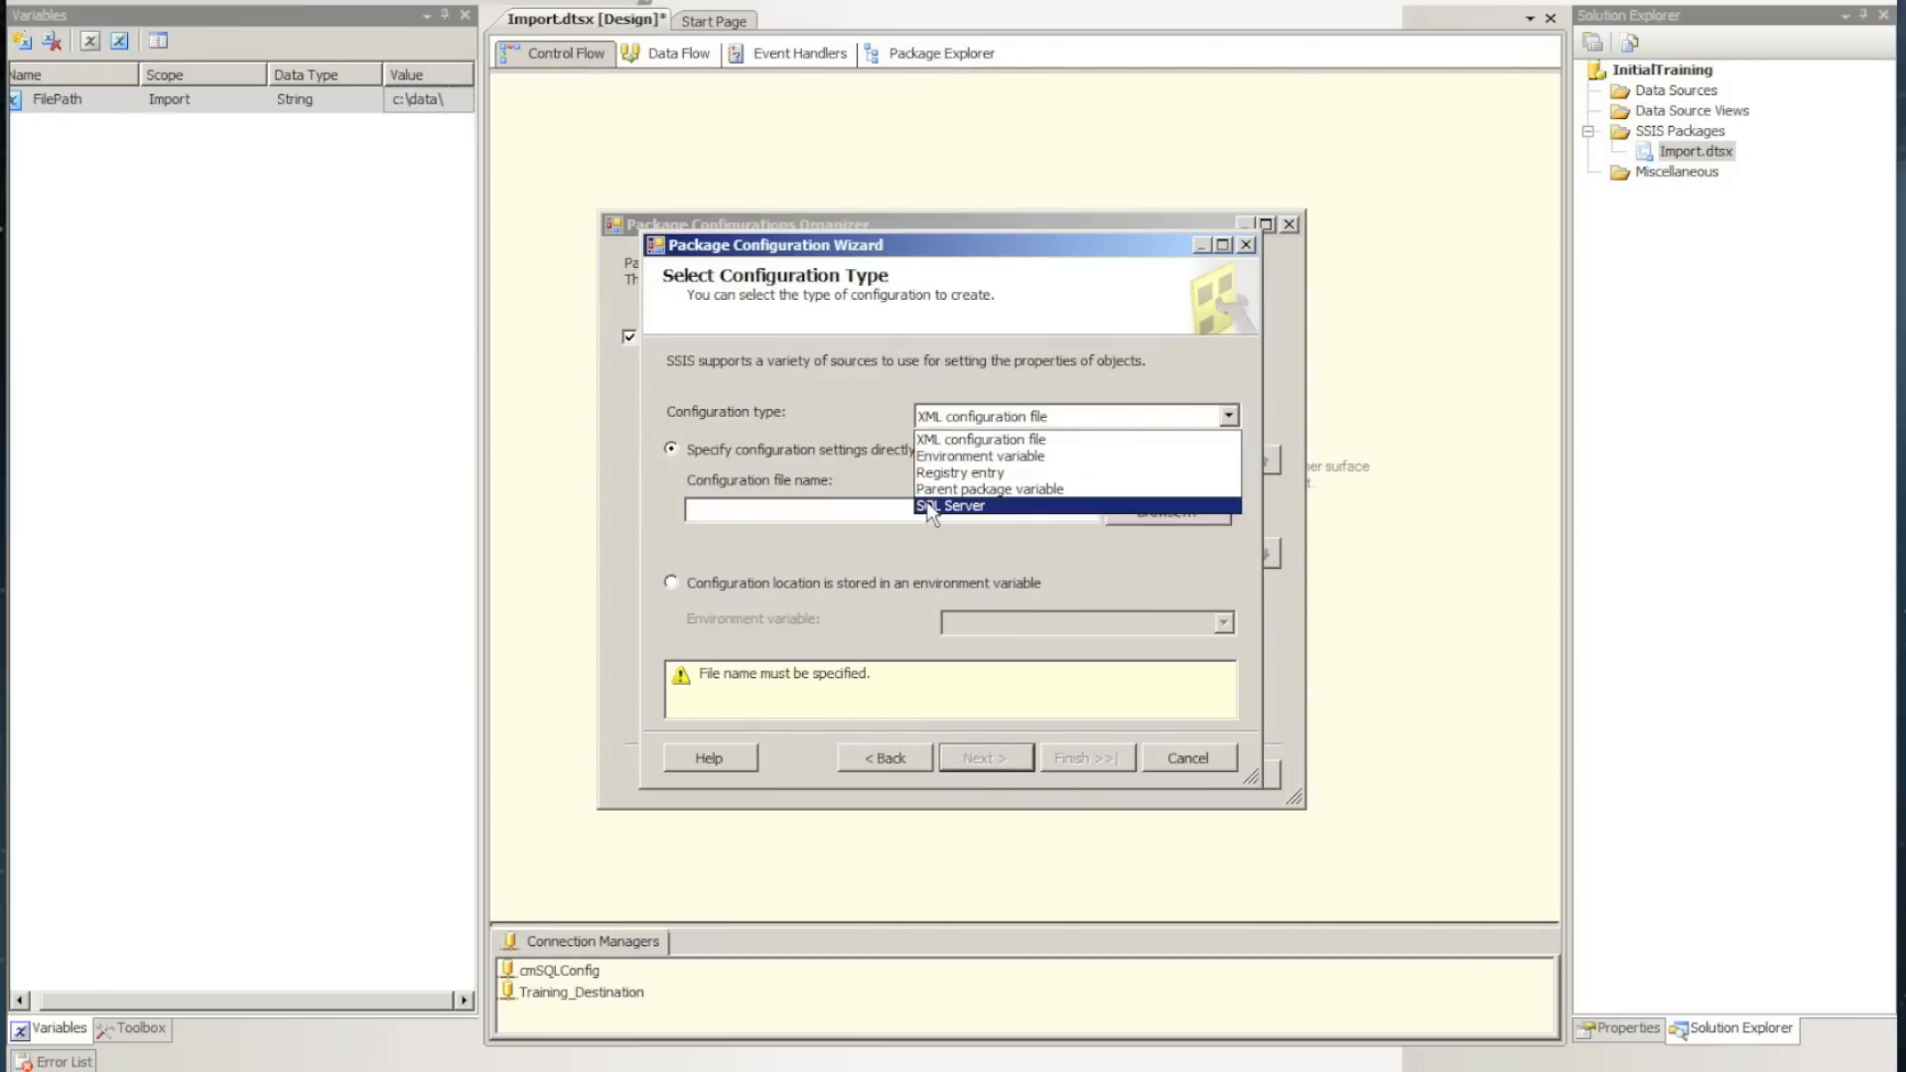
click(988, 508)
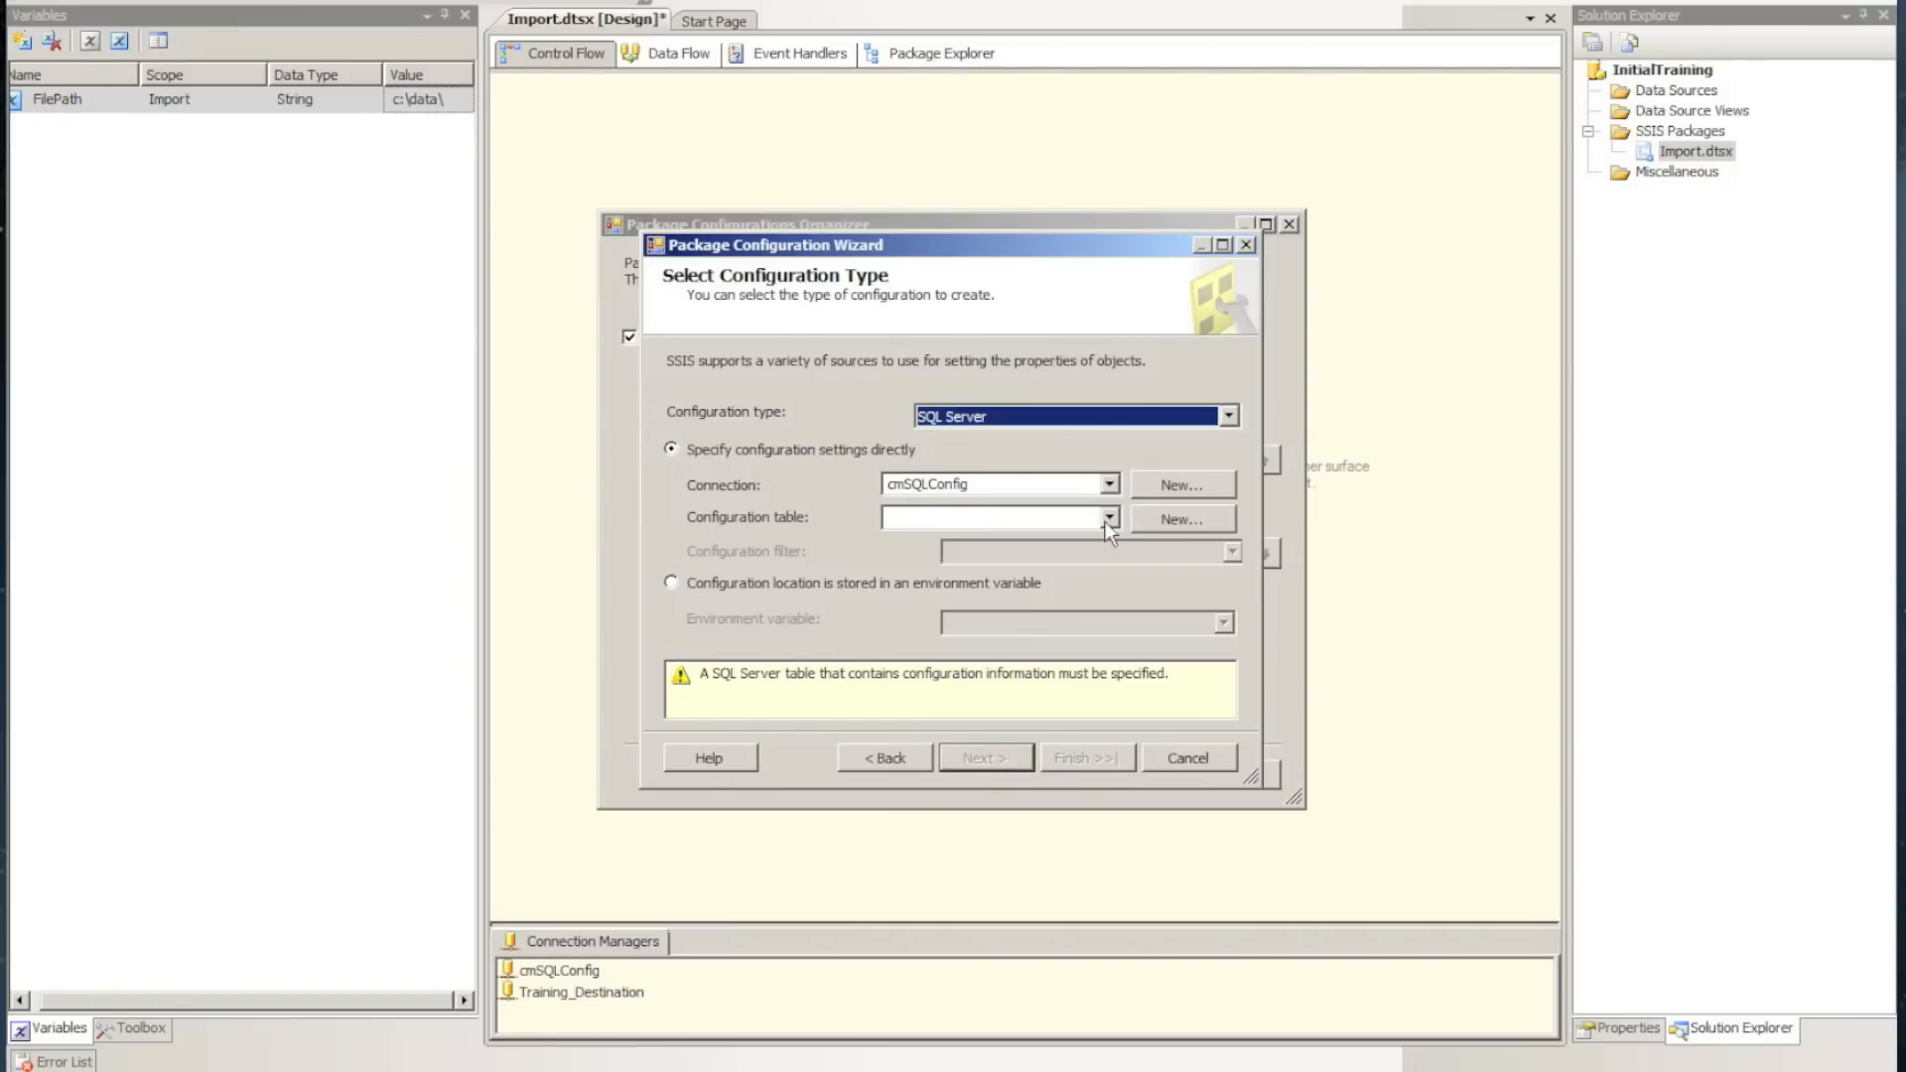
click(1172, 518)
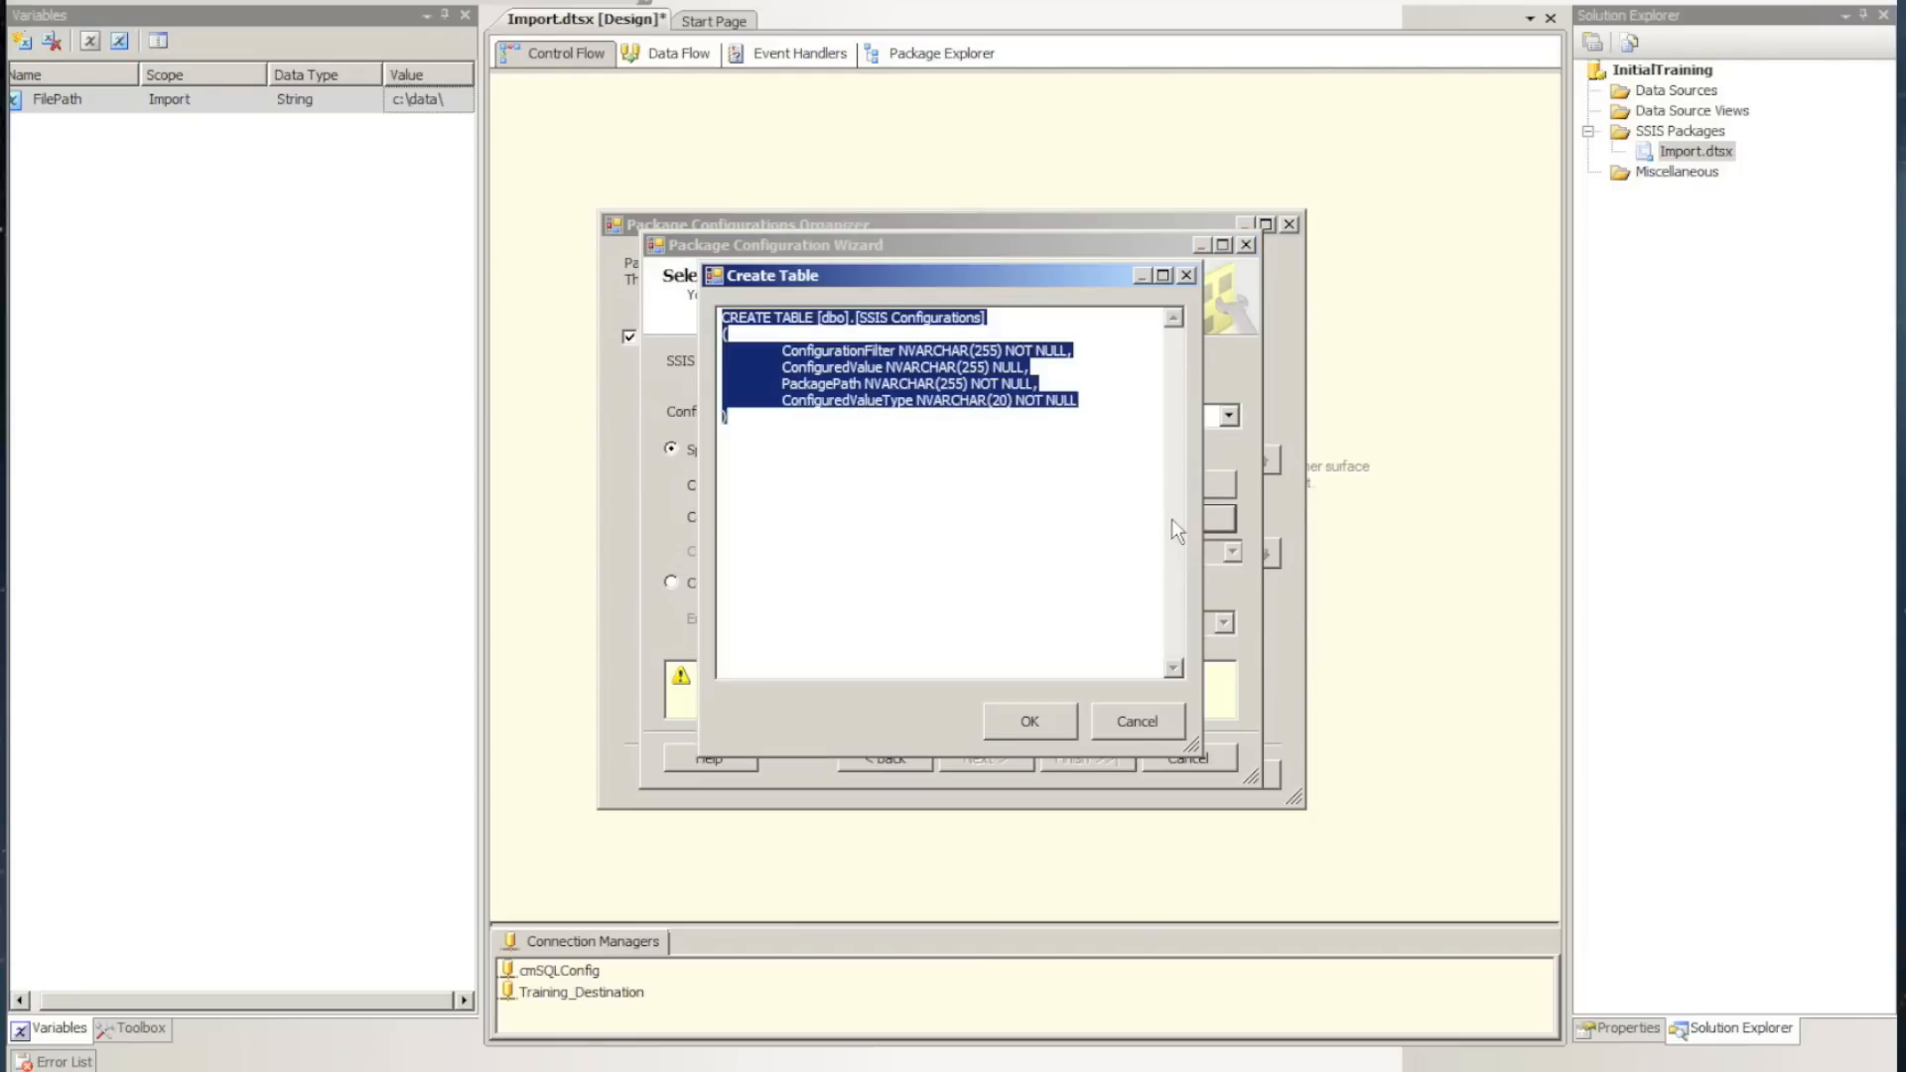
click(1017, 722)
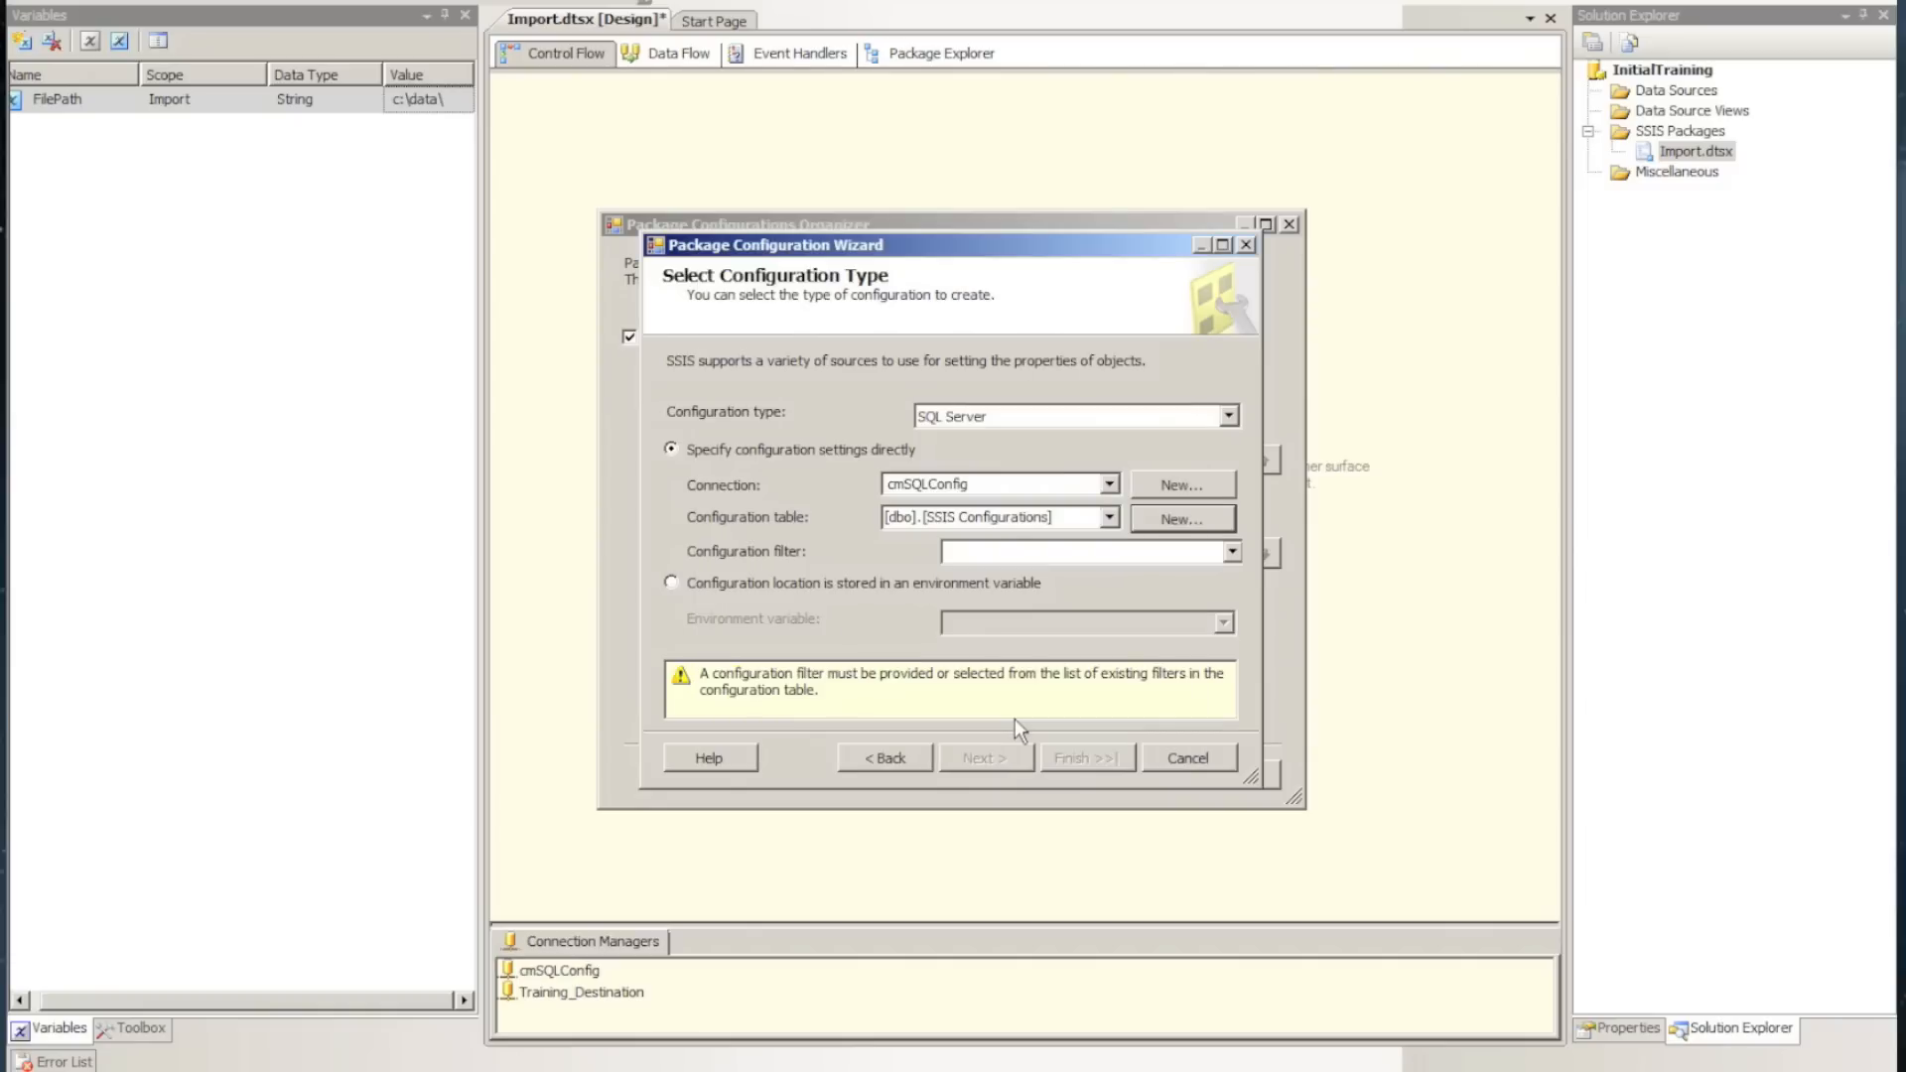
Set the configuration filter to File Importer and proceed to selecting the properties to export
click(1158, 552)
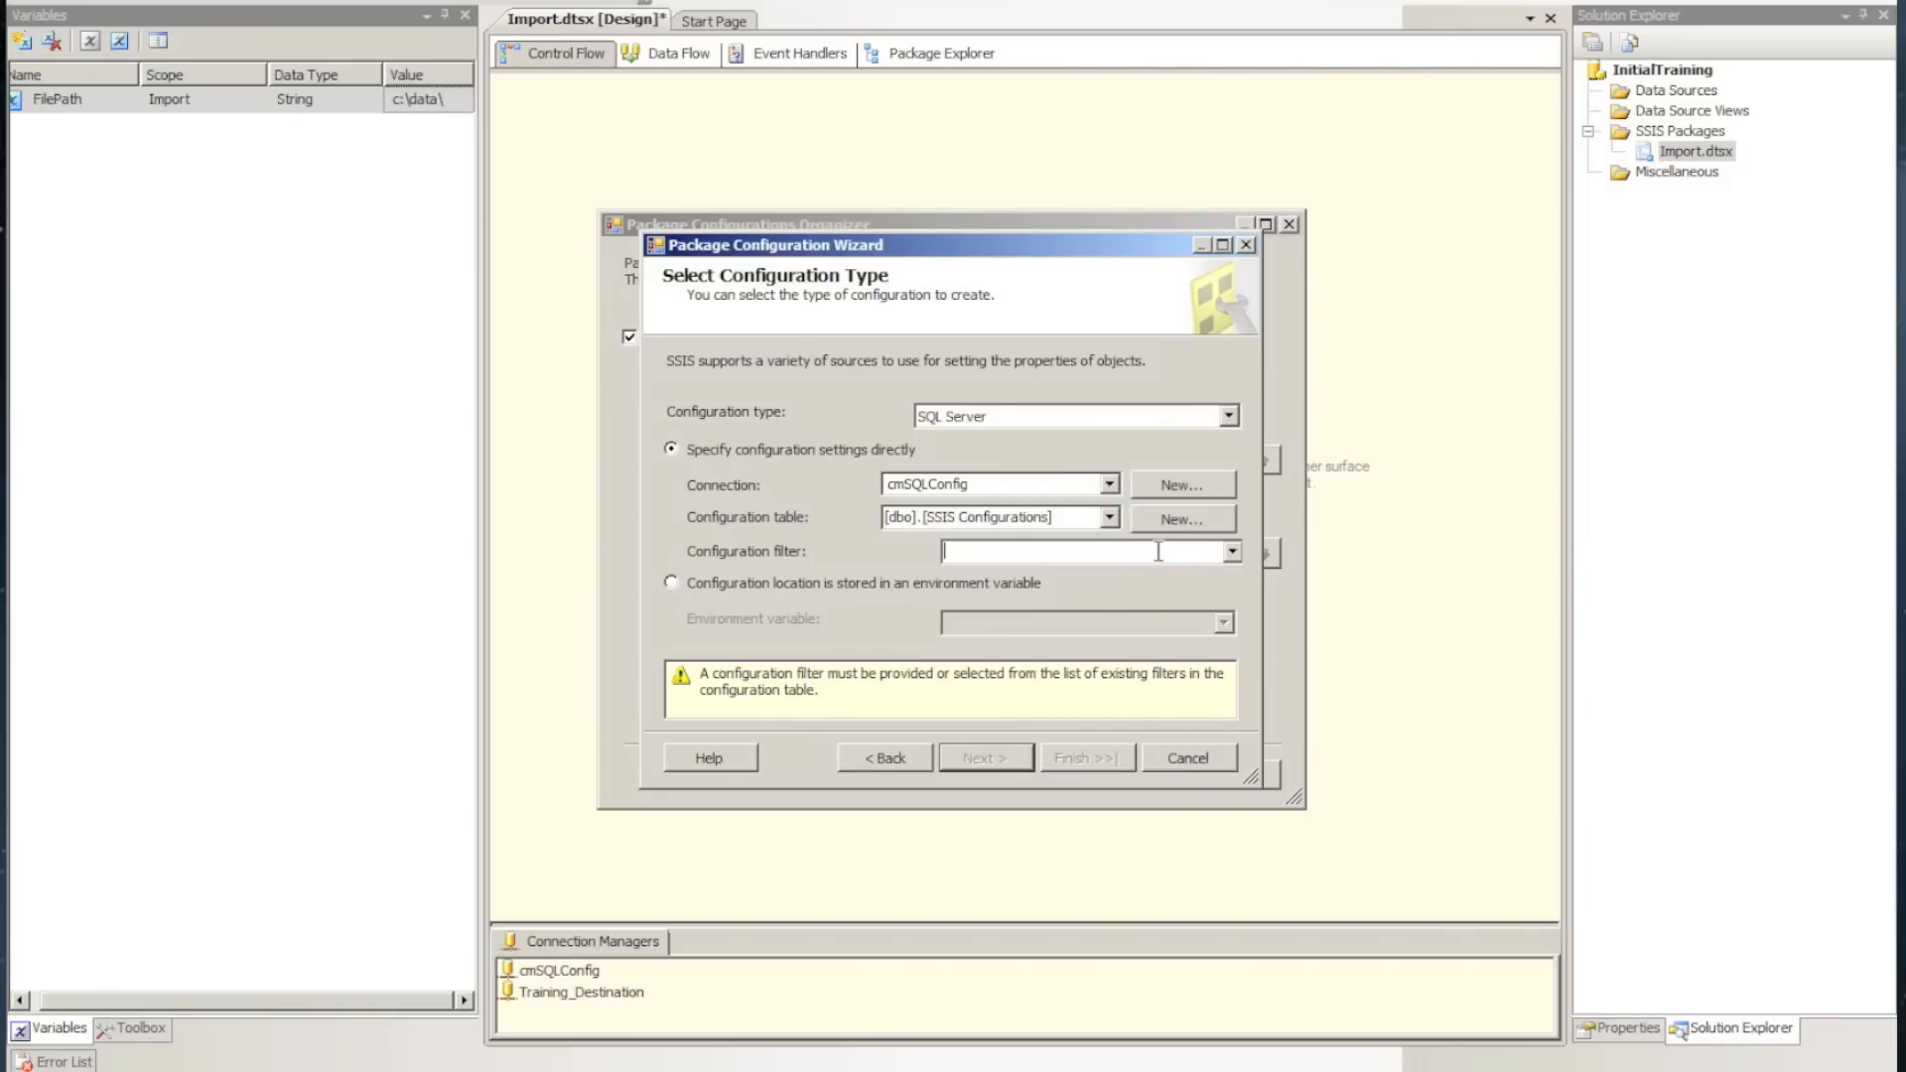
text(Fi)
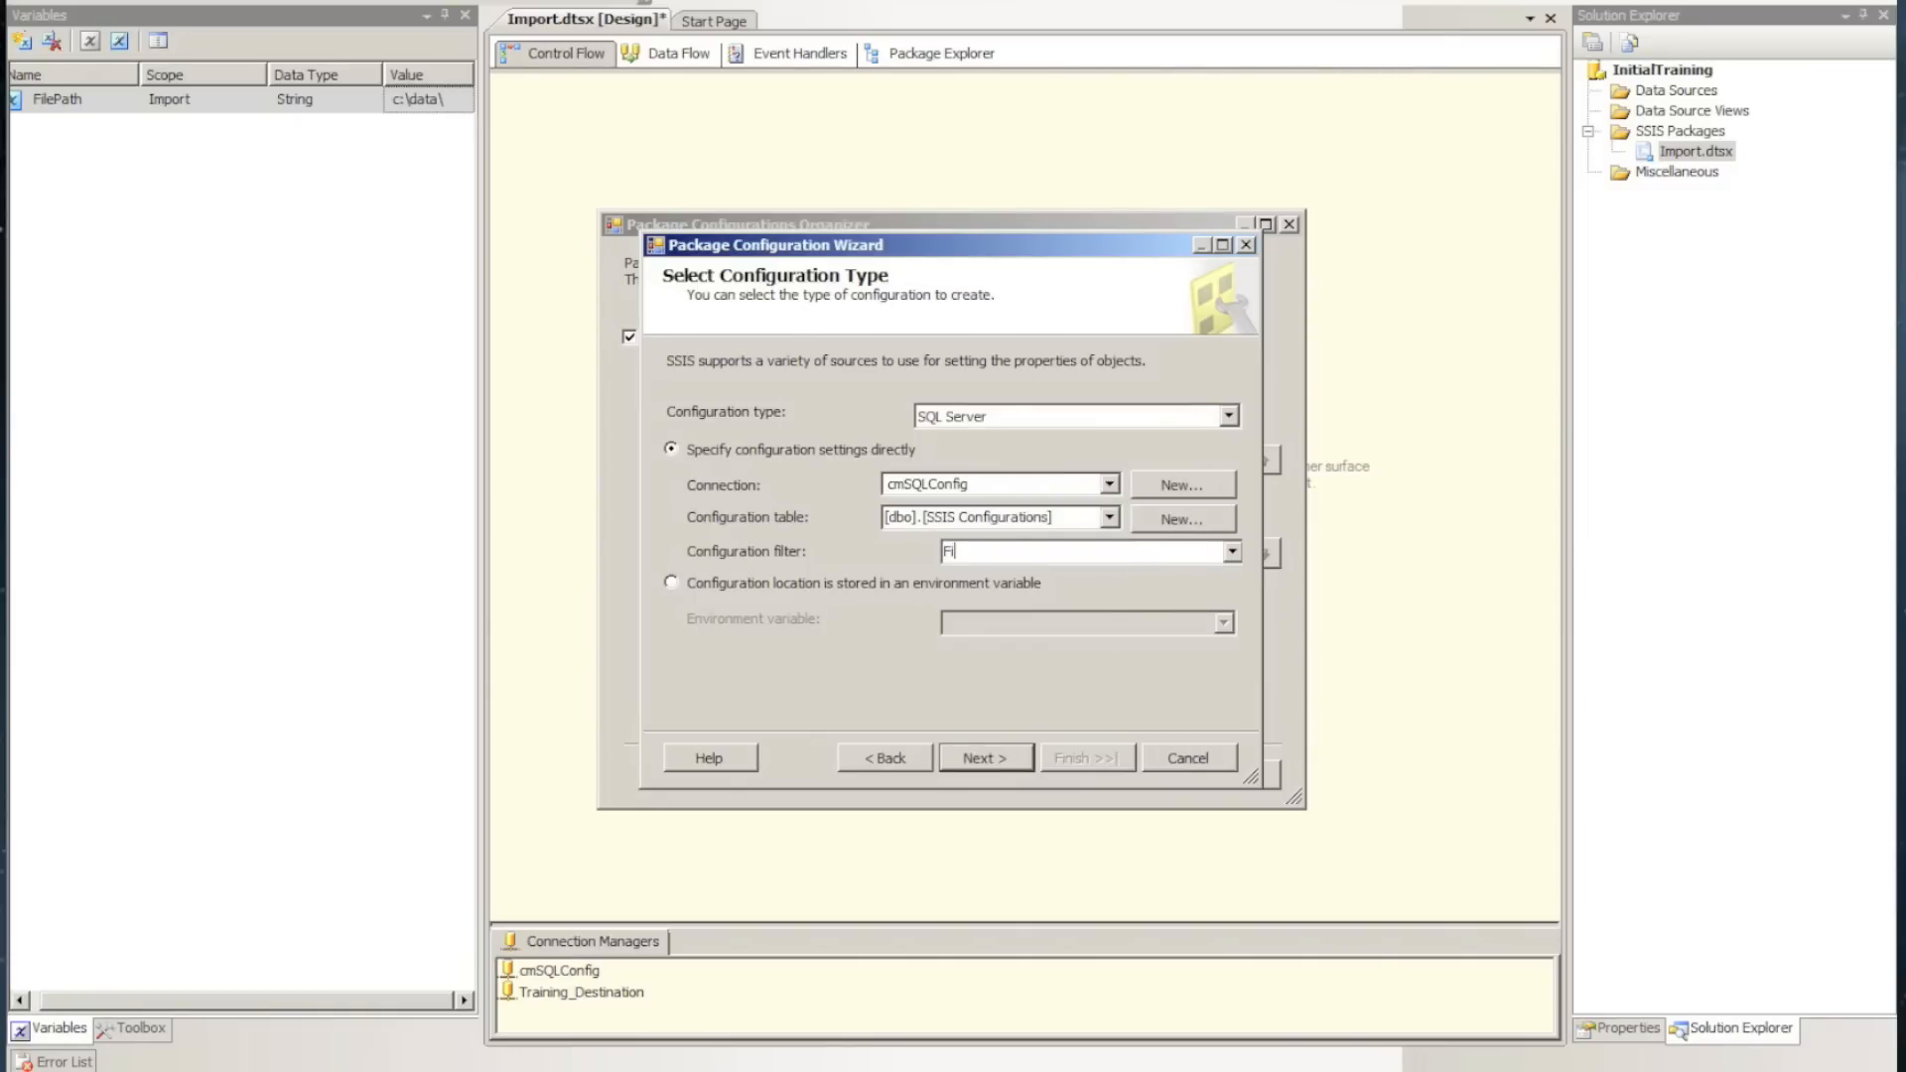
text(le Importer)
click(987, 752)
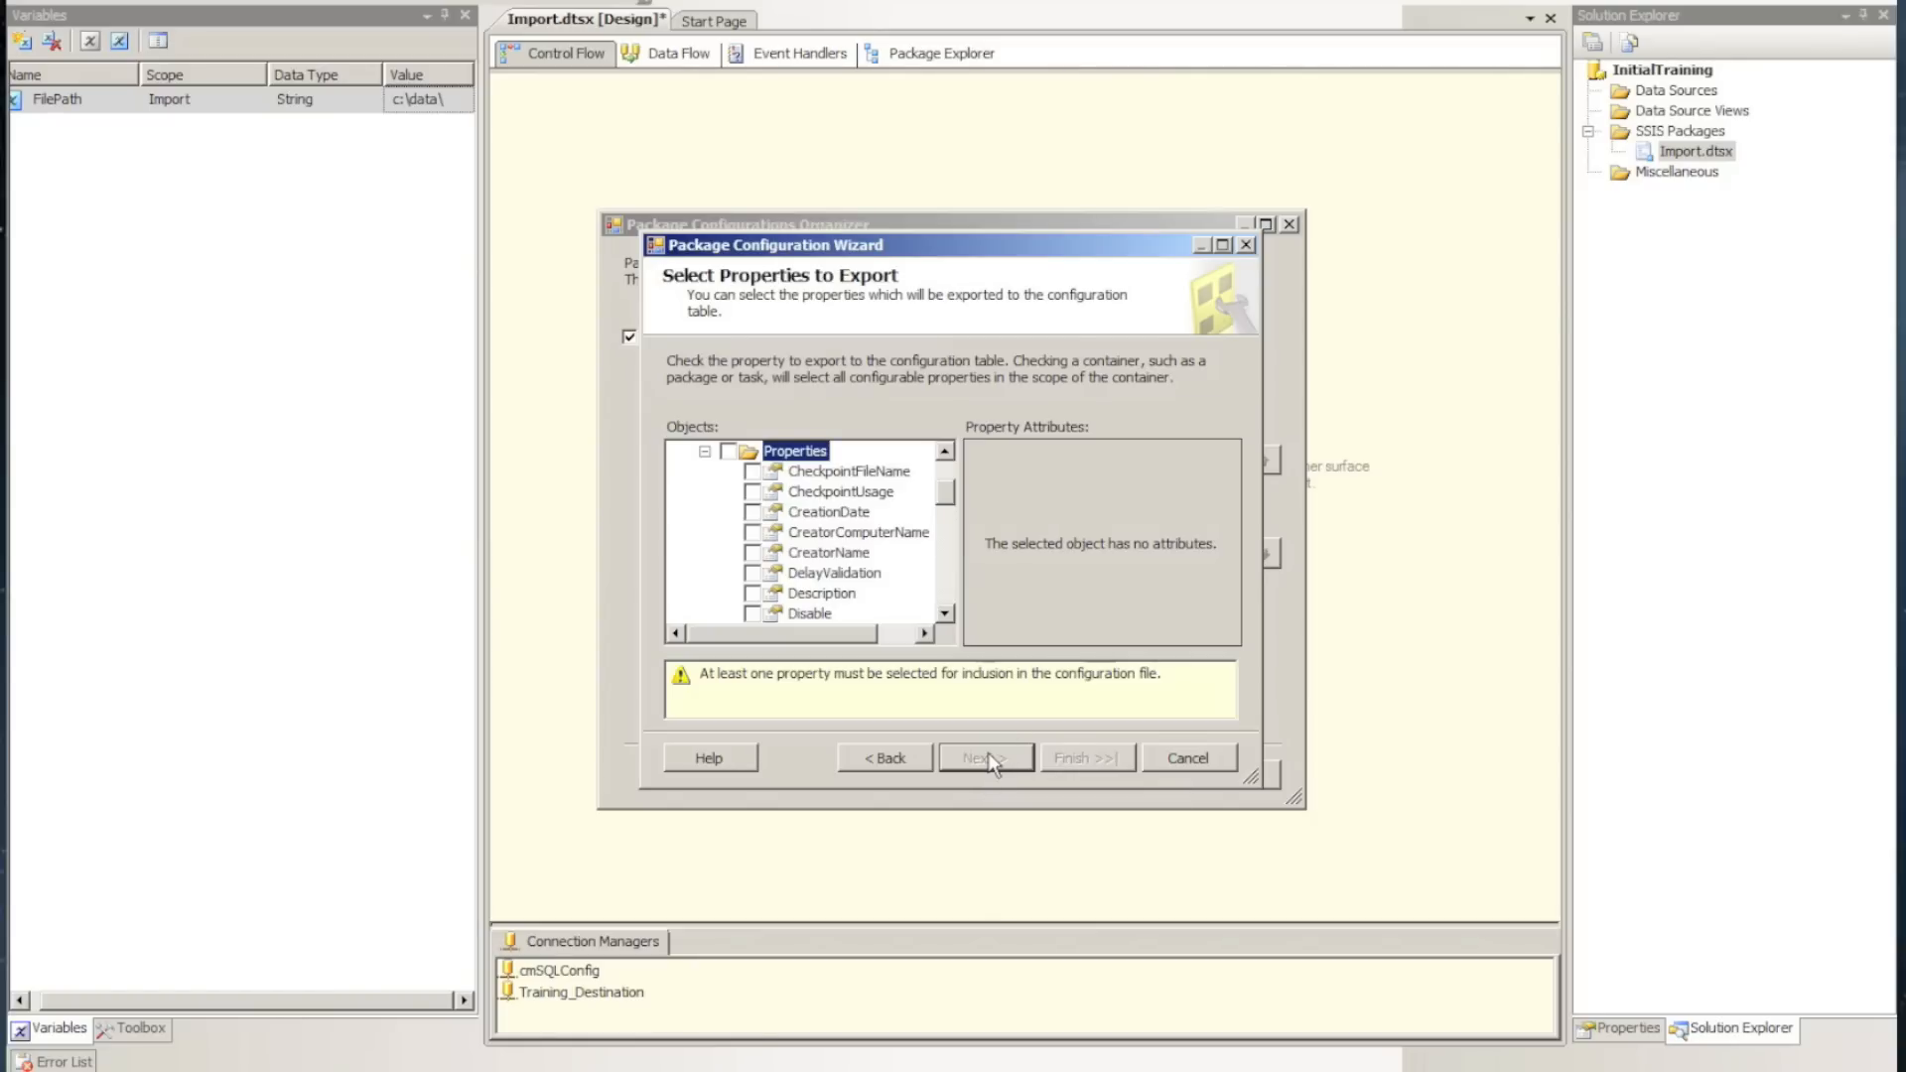
Select the ServerName and InitialCatalog properties of the Training_Destination connection for export to the configuration table
click(944, 477)
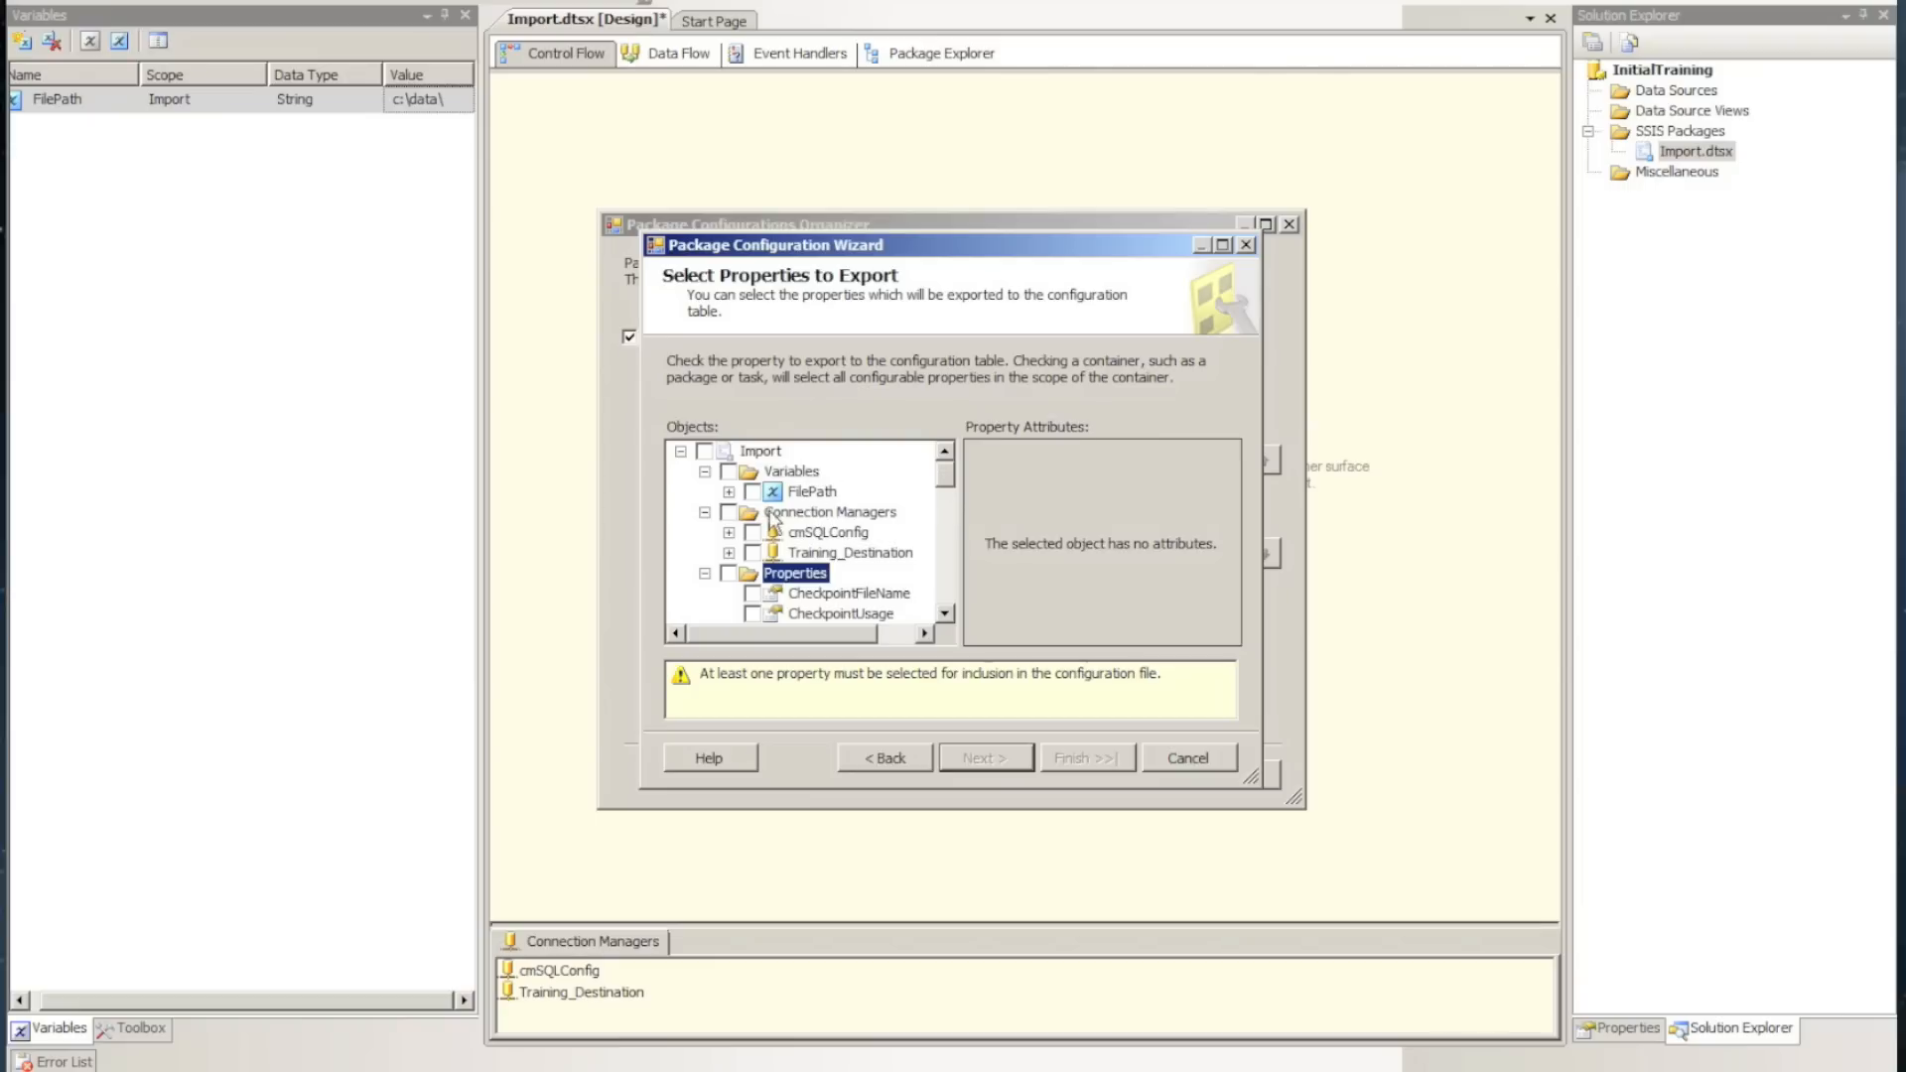
click(729, 553)
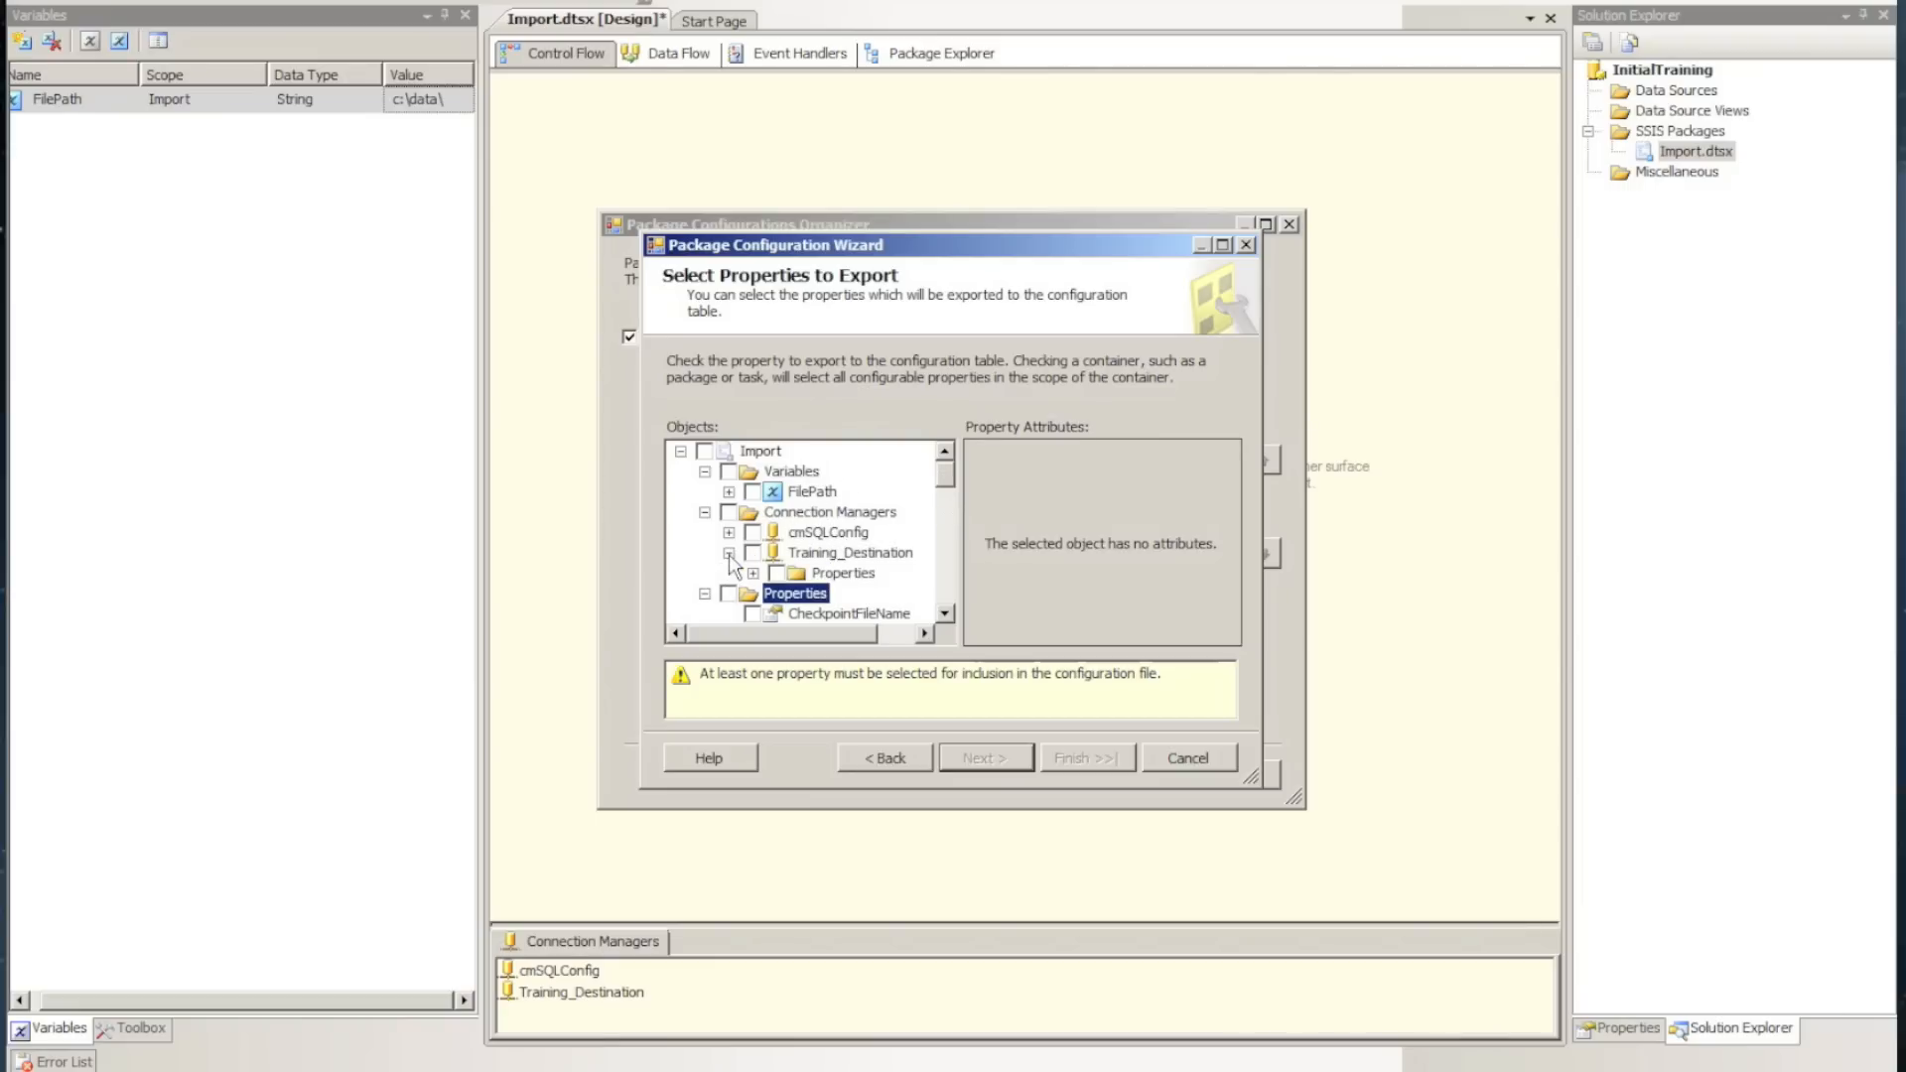
click(752, 573)
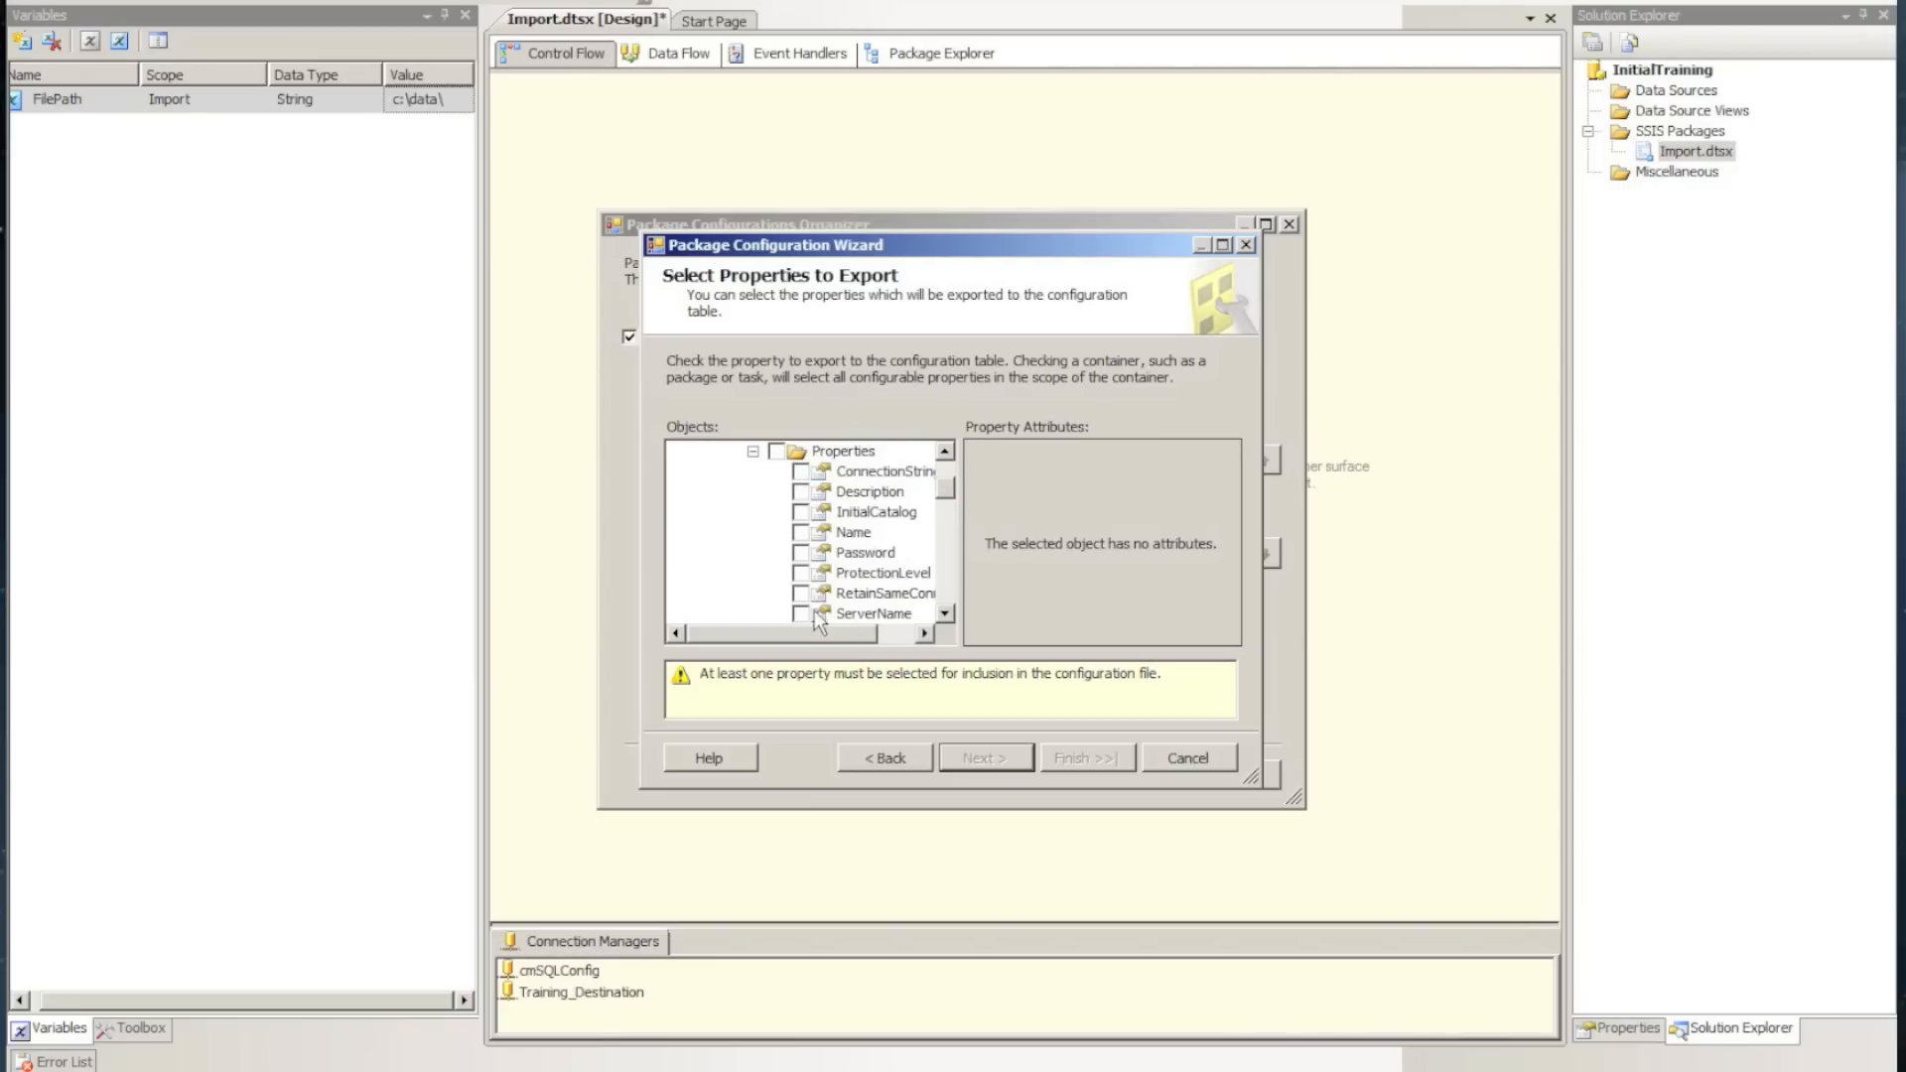
click(800, 614)
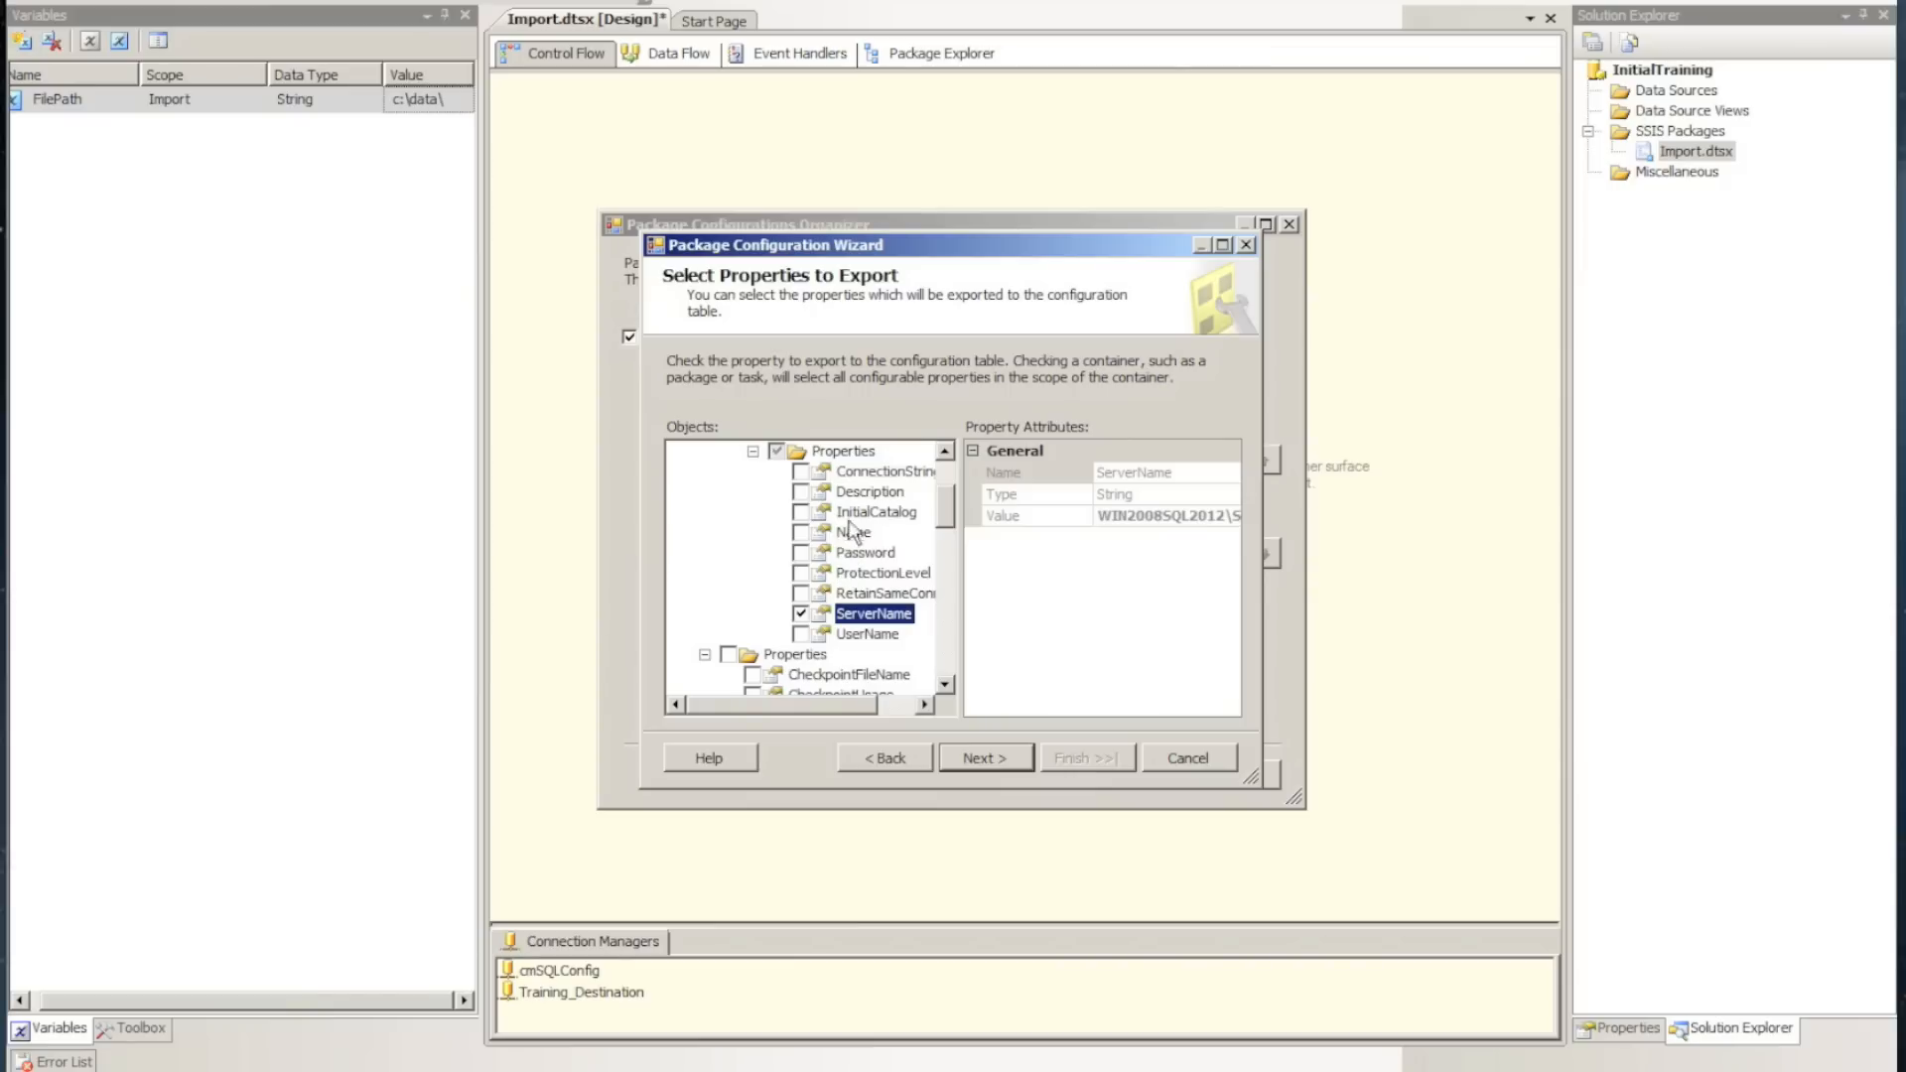
click(800, 512)
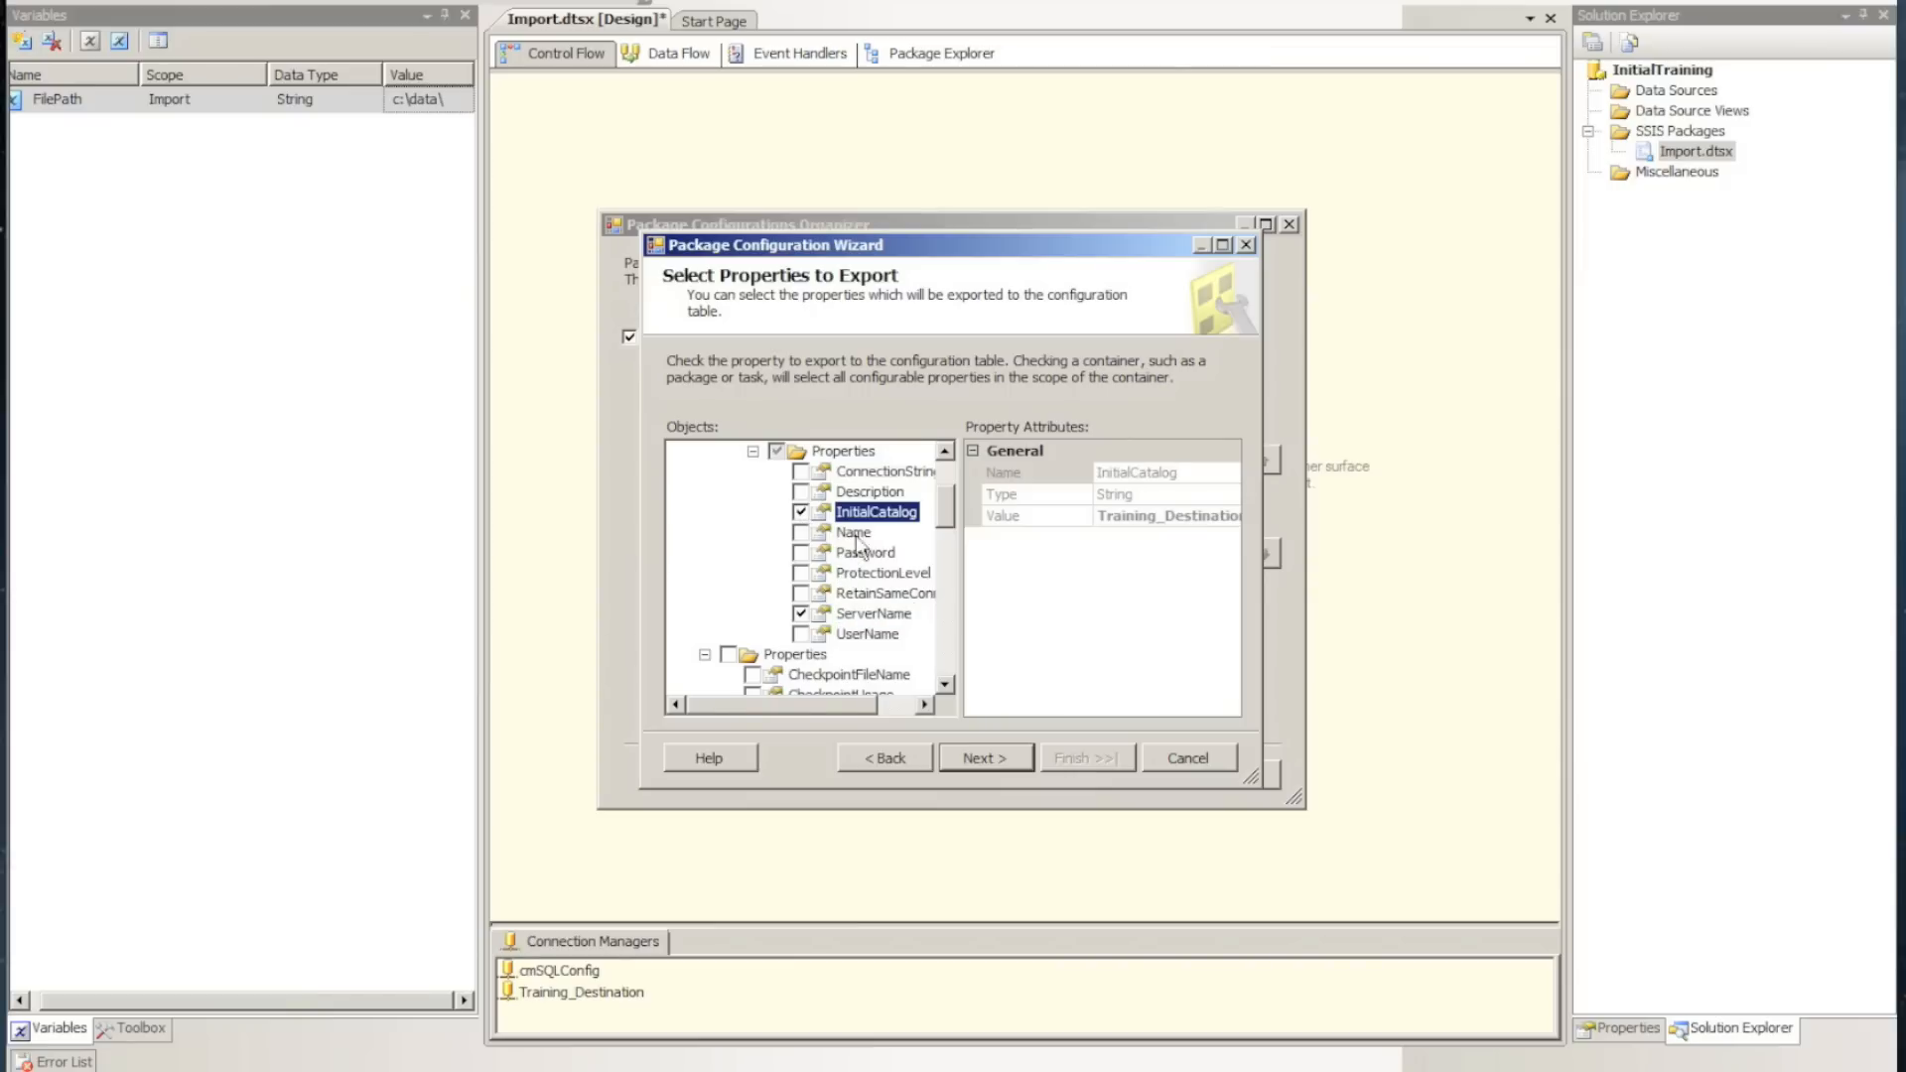
click(986, 758)
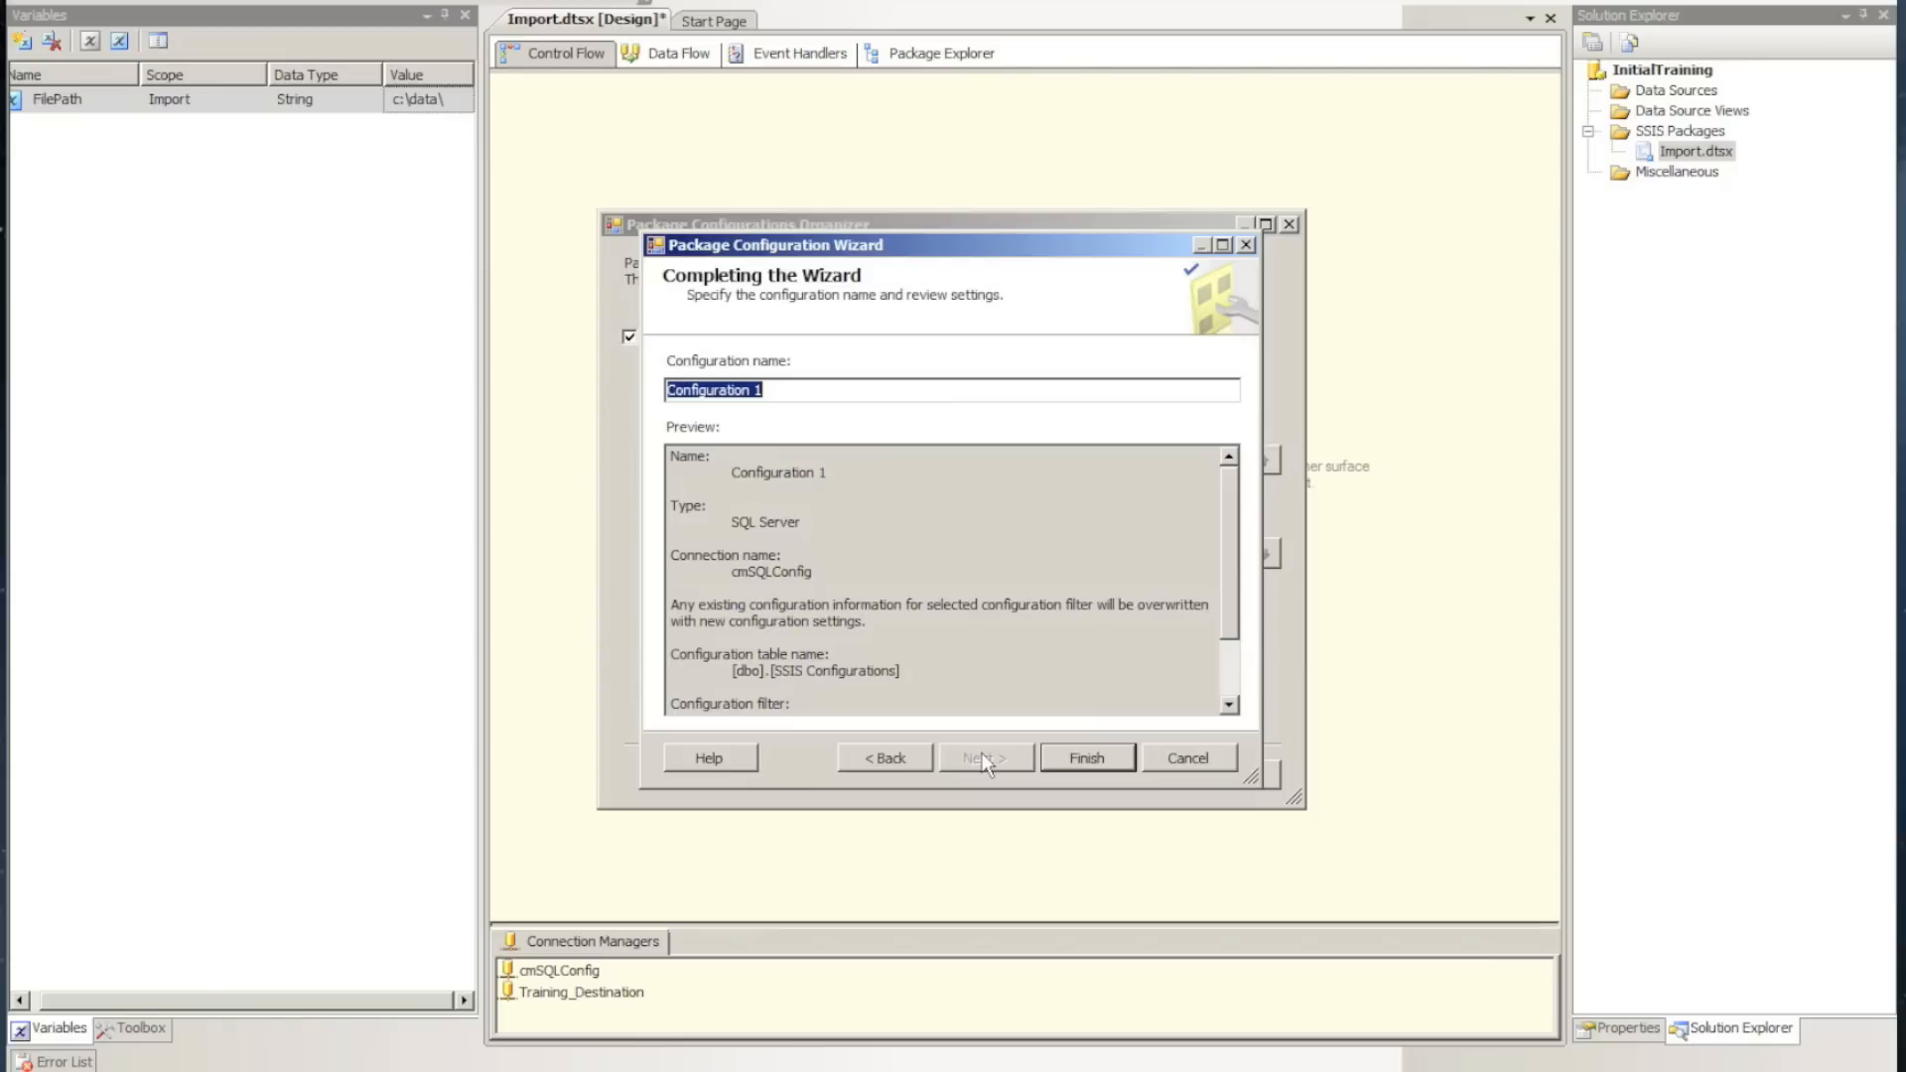
Name the configuration SQL Config, complete the wizard and close the Package Configurations Organizer
text(SQL Config)
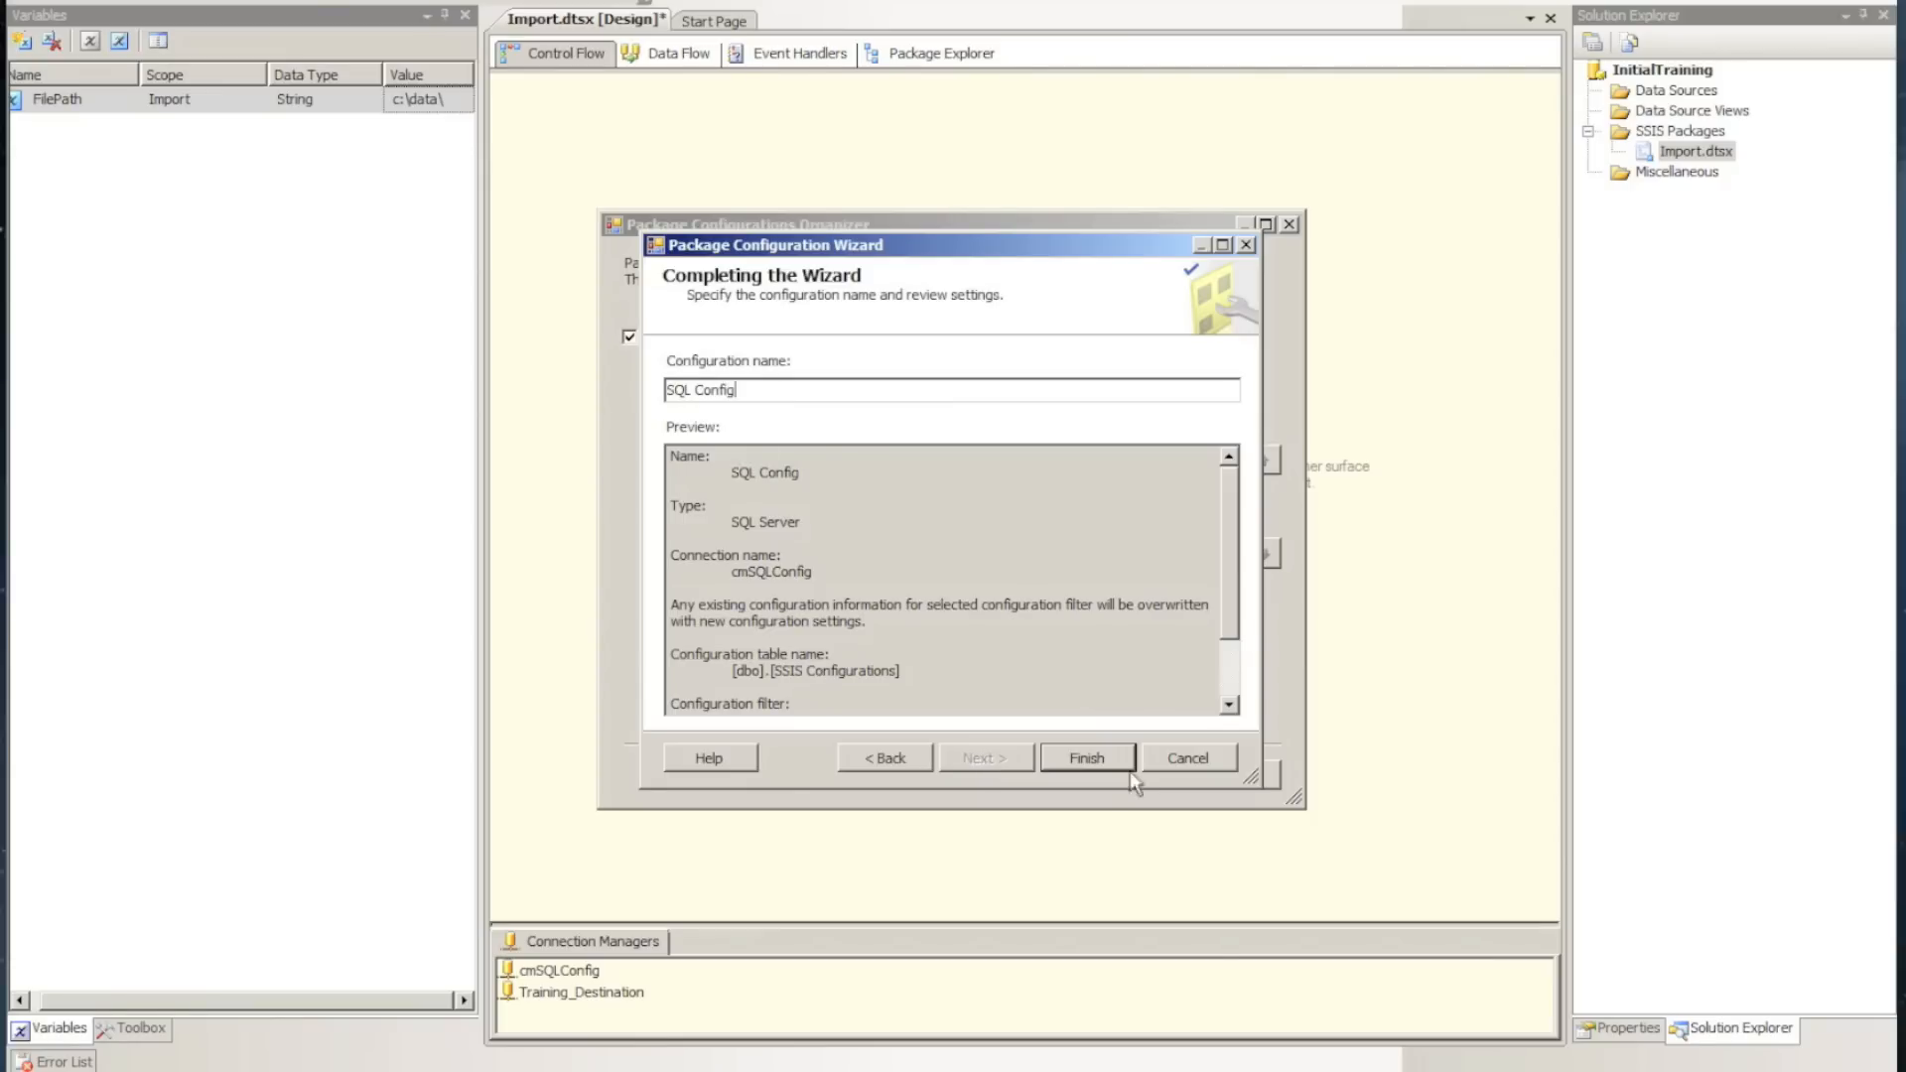
click(1080, 759)
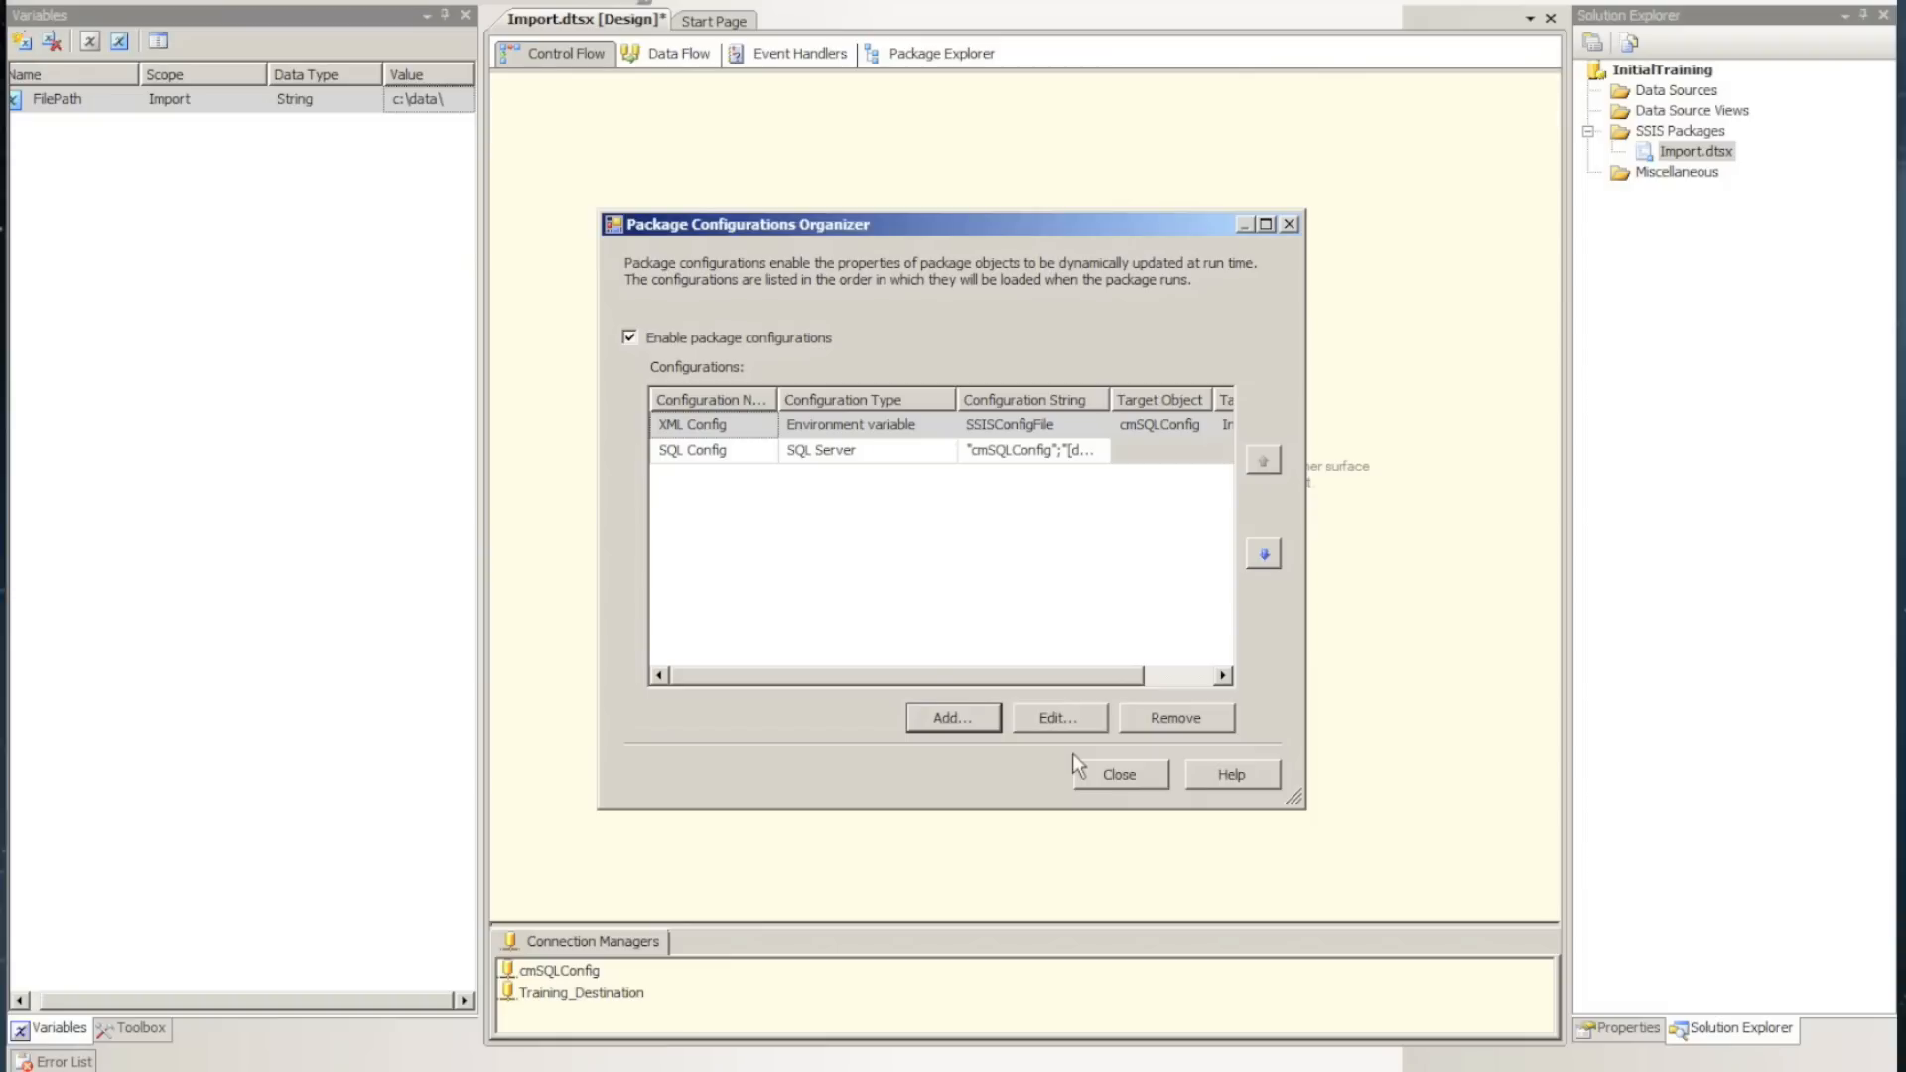
click(1086, 773)
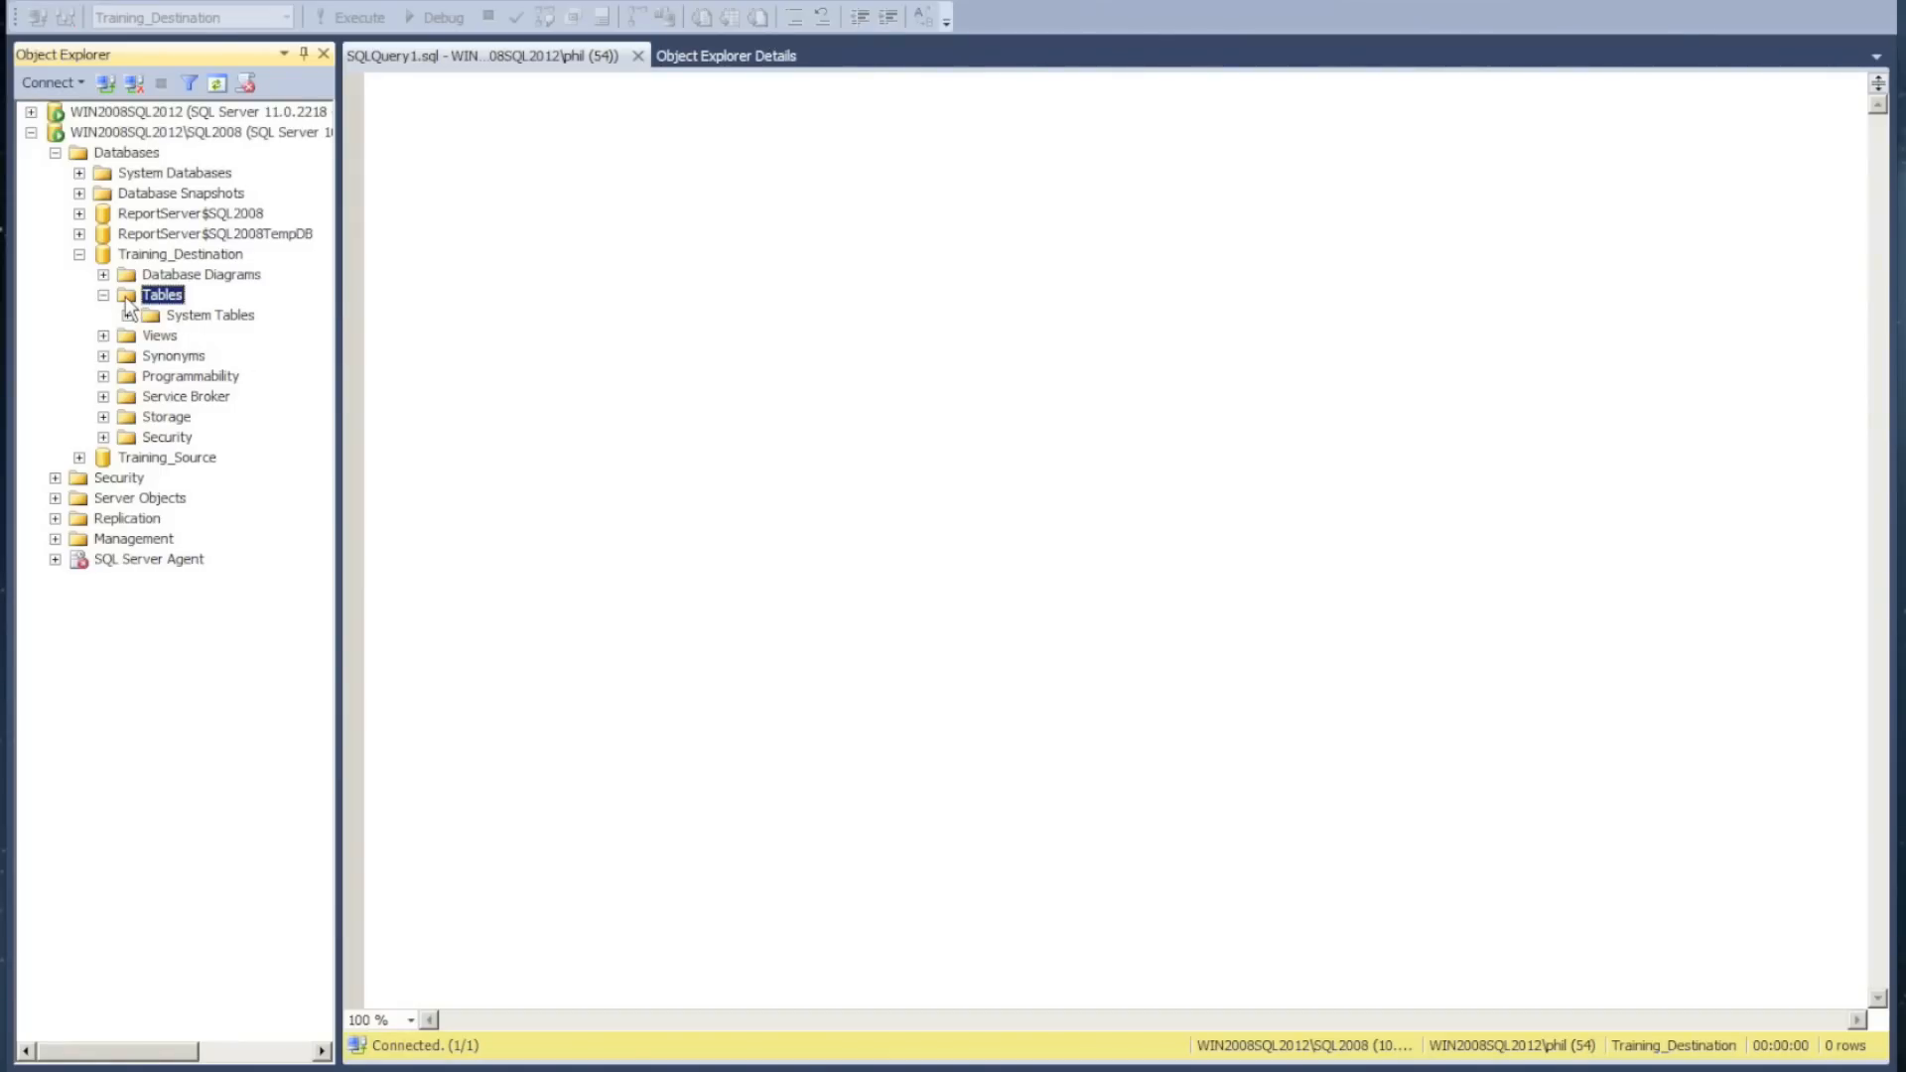
In SQL Server Management Studio, refresh the Training_Destination tables and insert the dbo.SSIS Configurations table name into the query
click(490, 306)
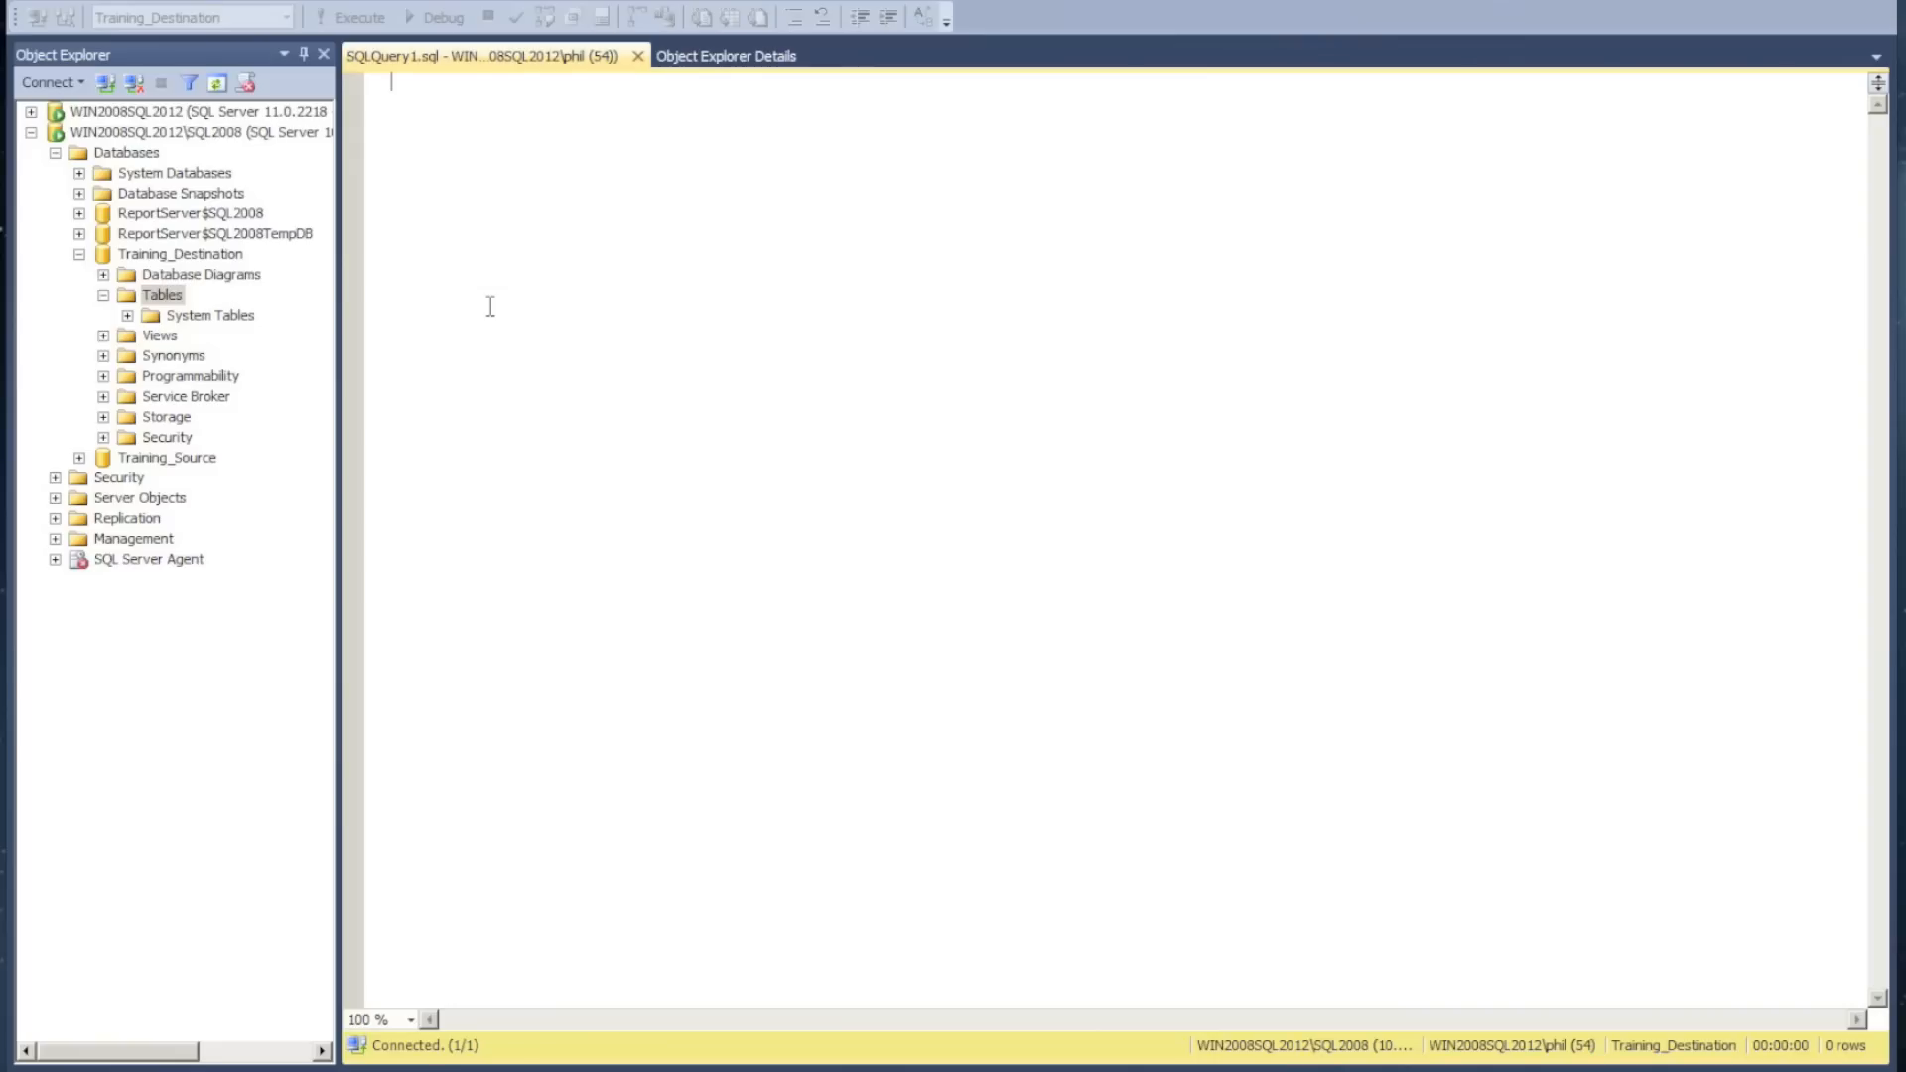
right_click(151, 295)
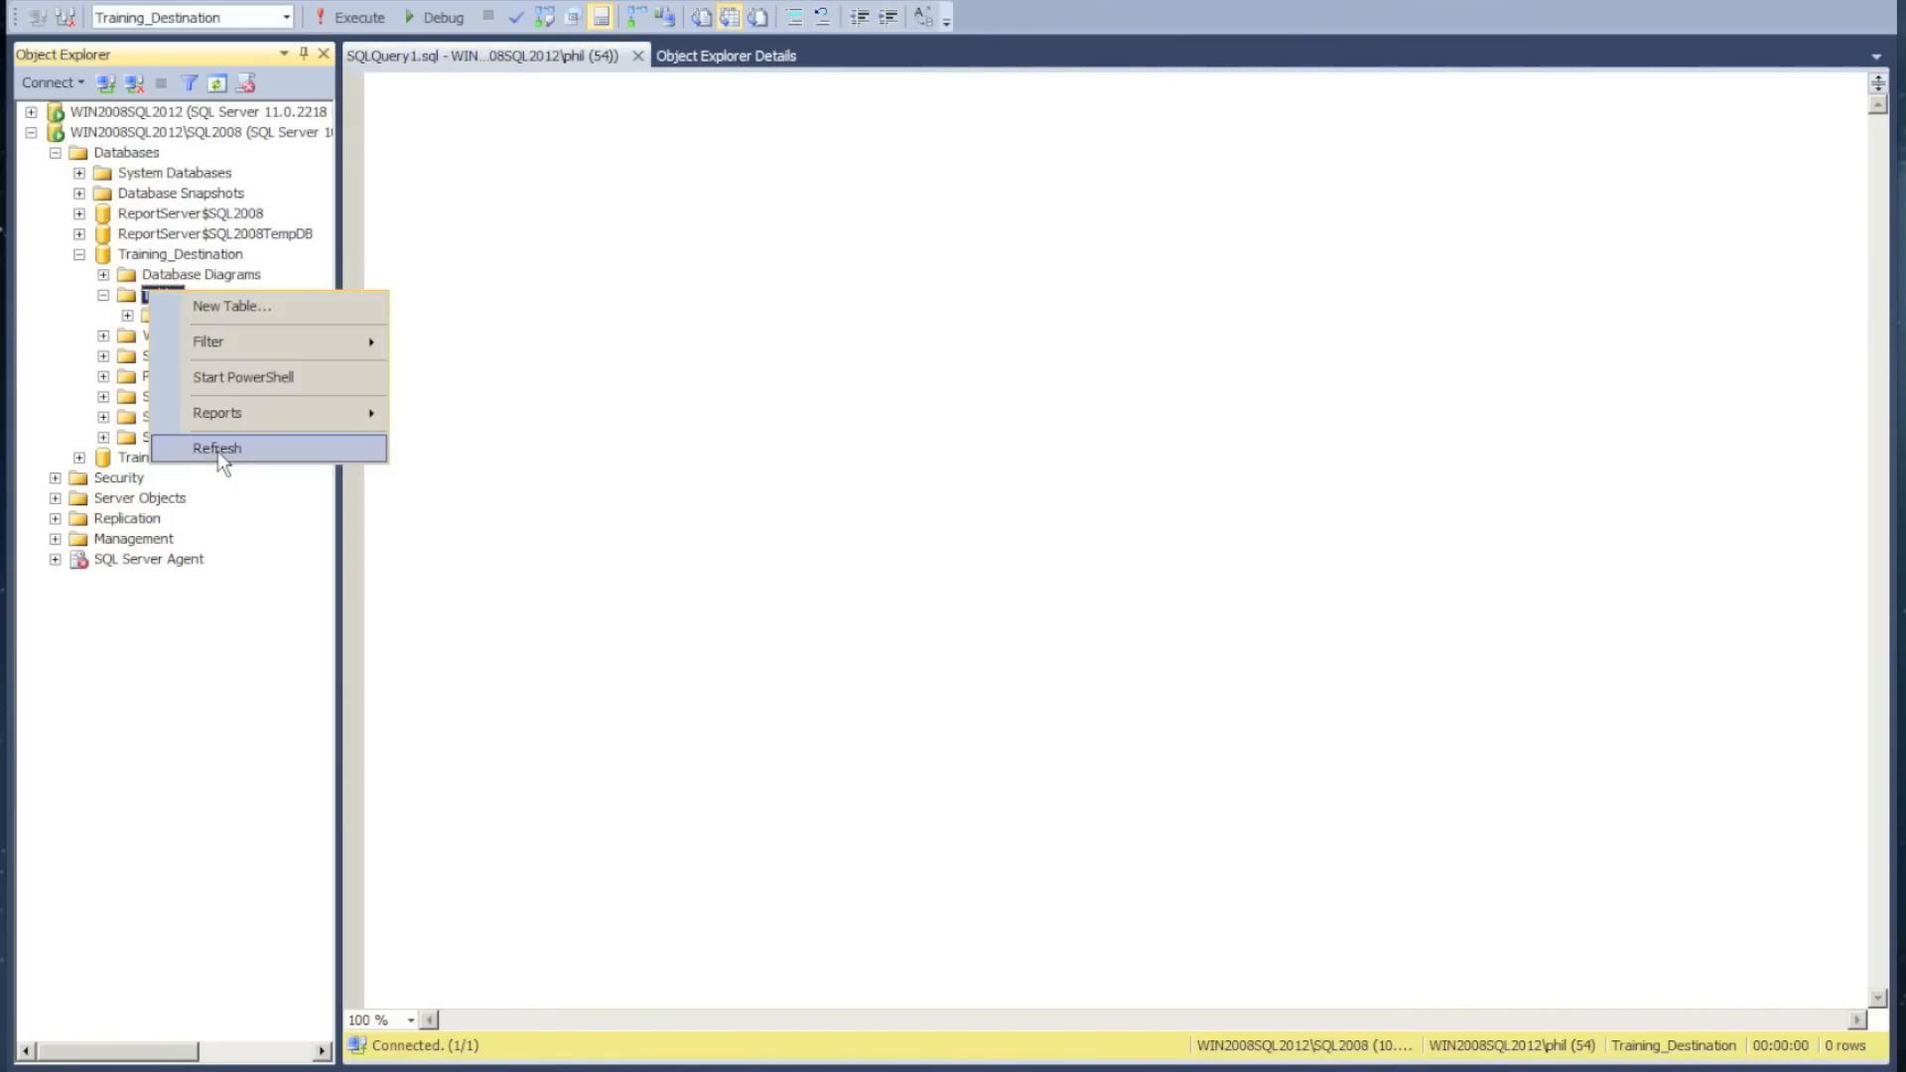
click(217, 447)
click(241, 337)
drag(586, 302, 586, 304)
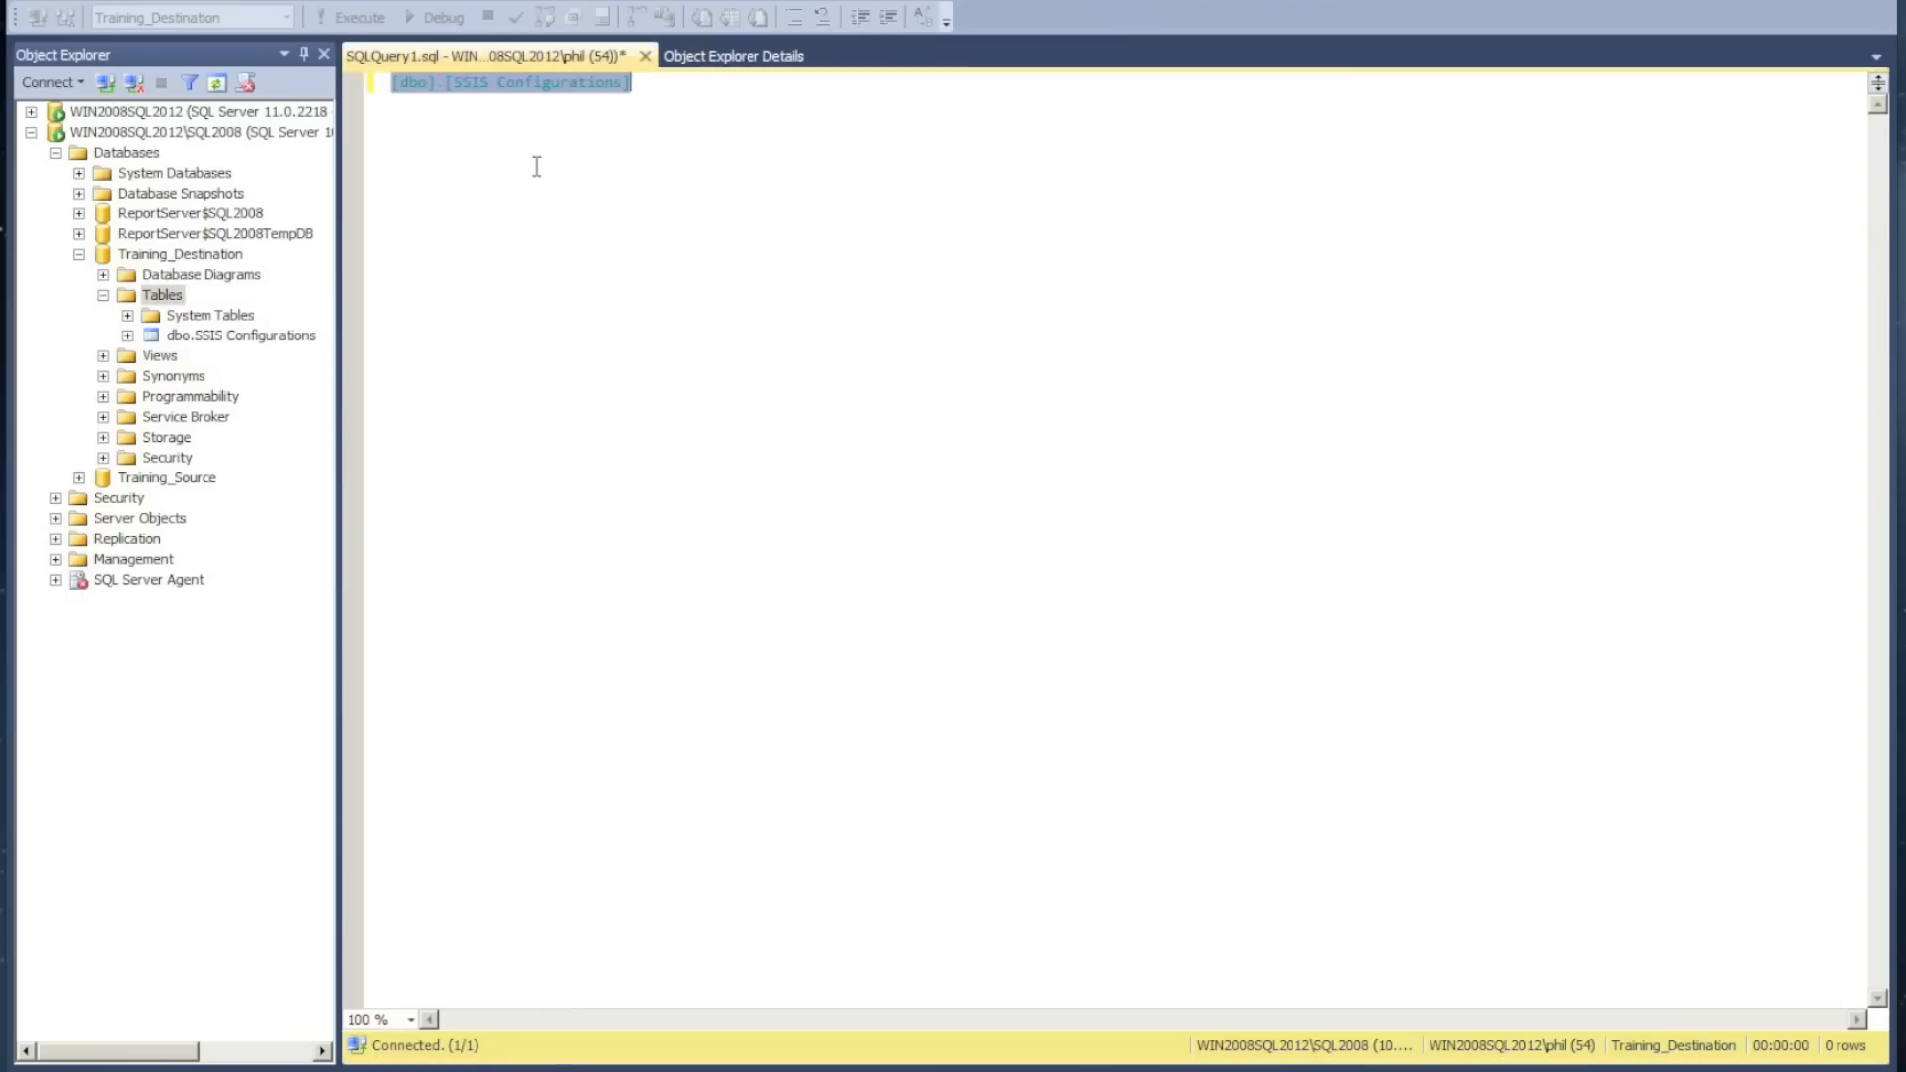
Complete and run the query select * from [dbo].[SSIS Configurations], and widen the PackagePath column to read the full paths
click(413, 120)
text(select * from)
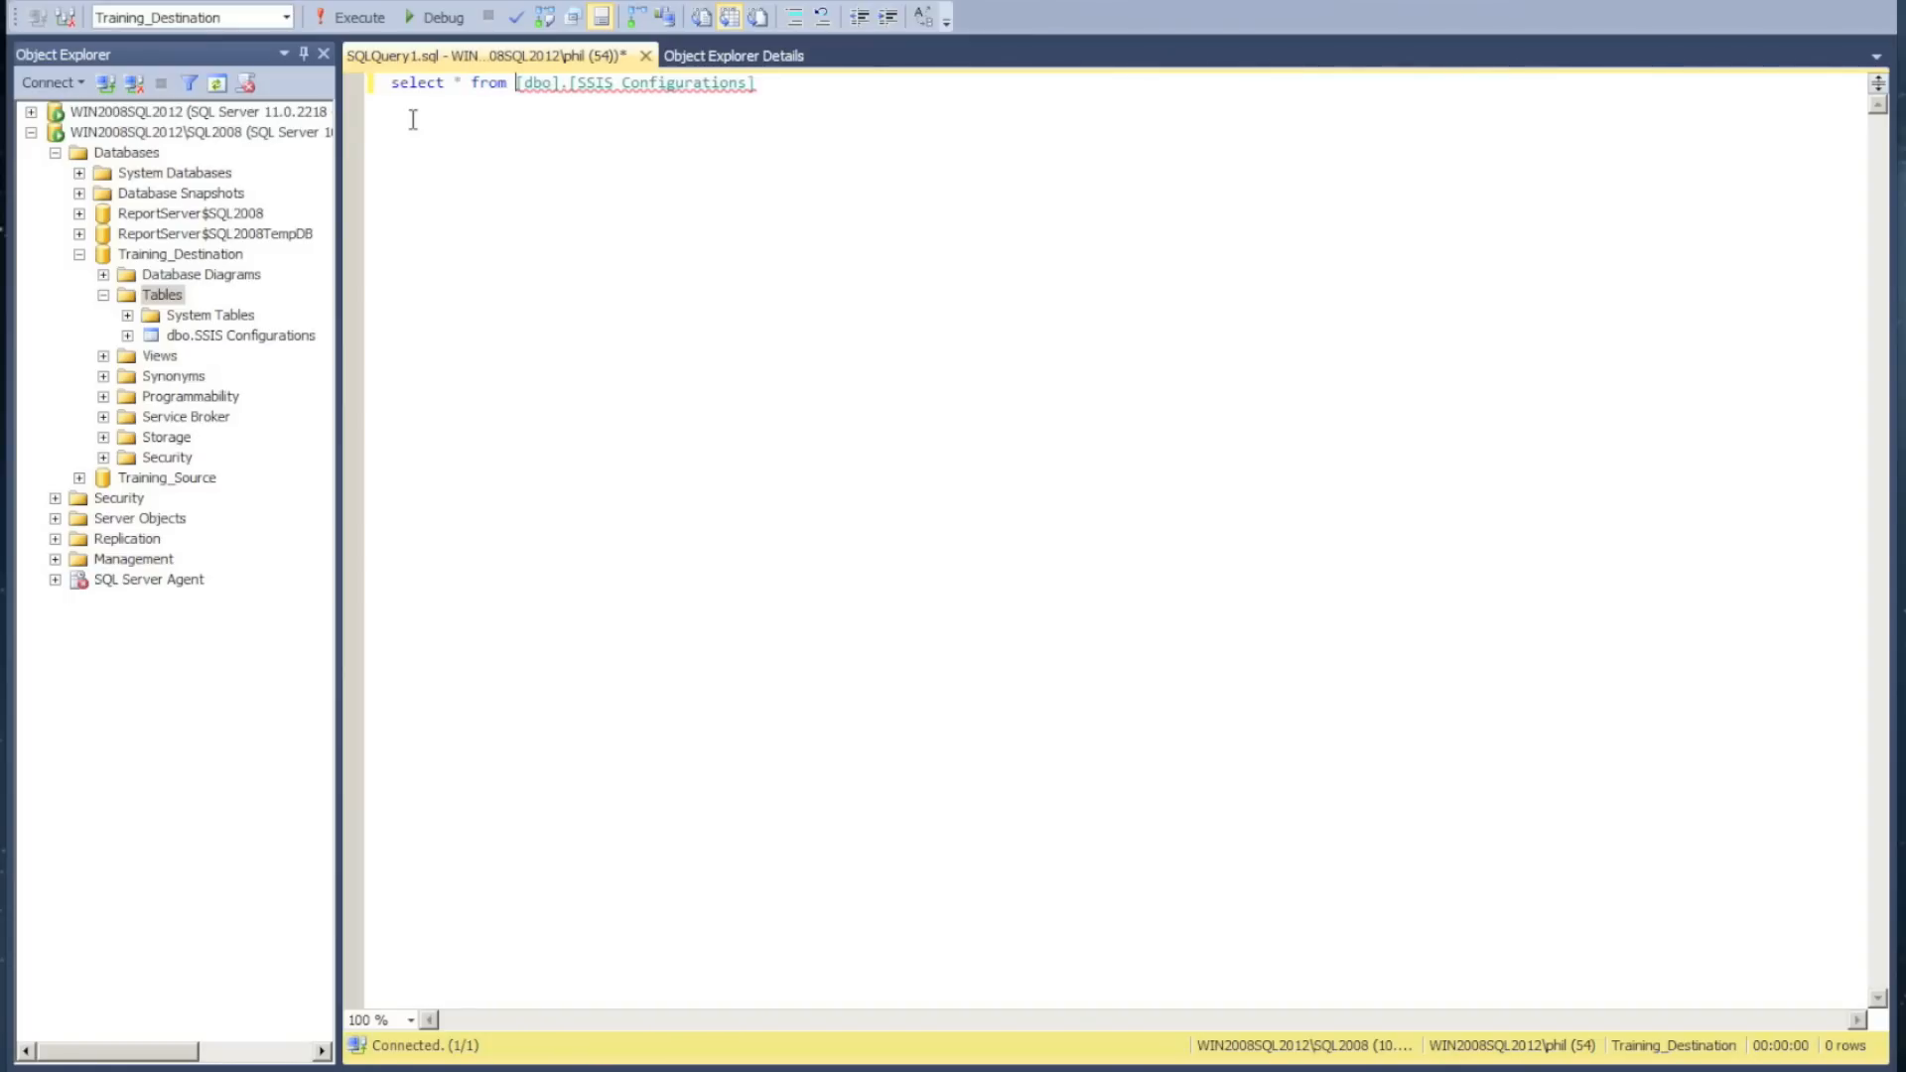
click(360, 17)
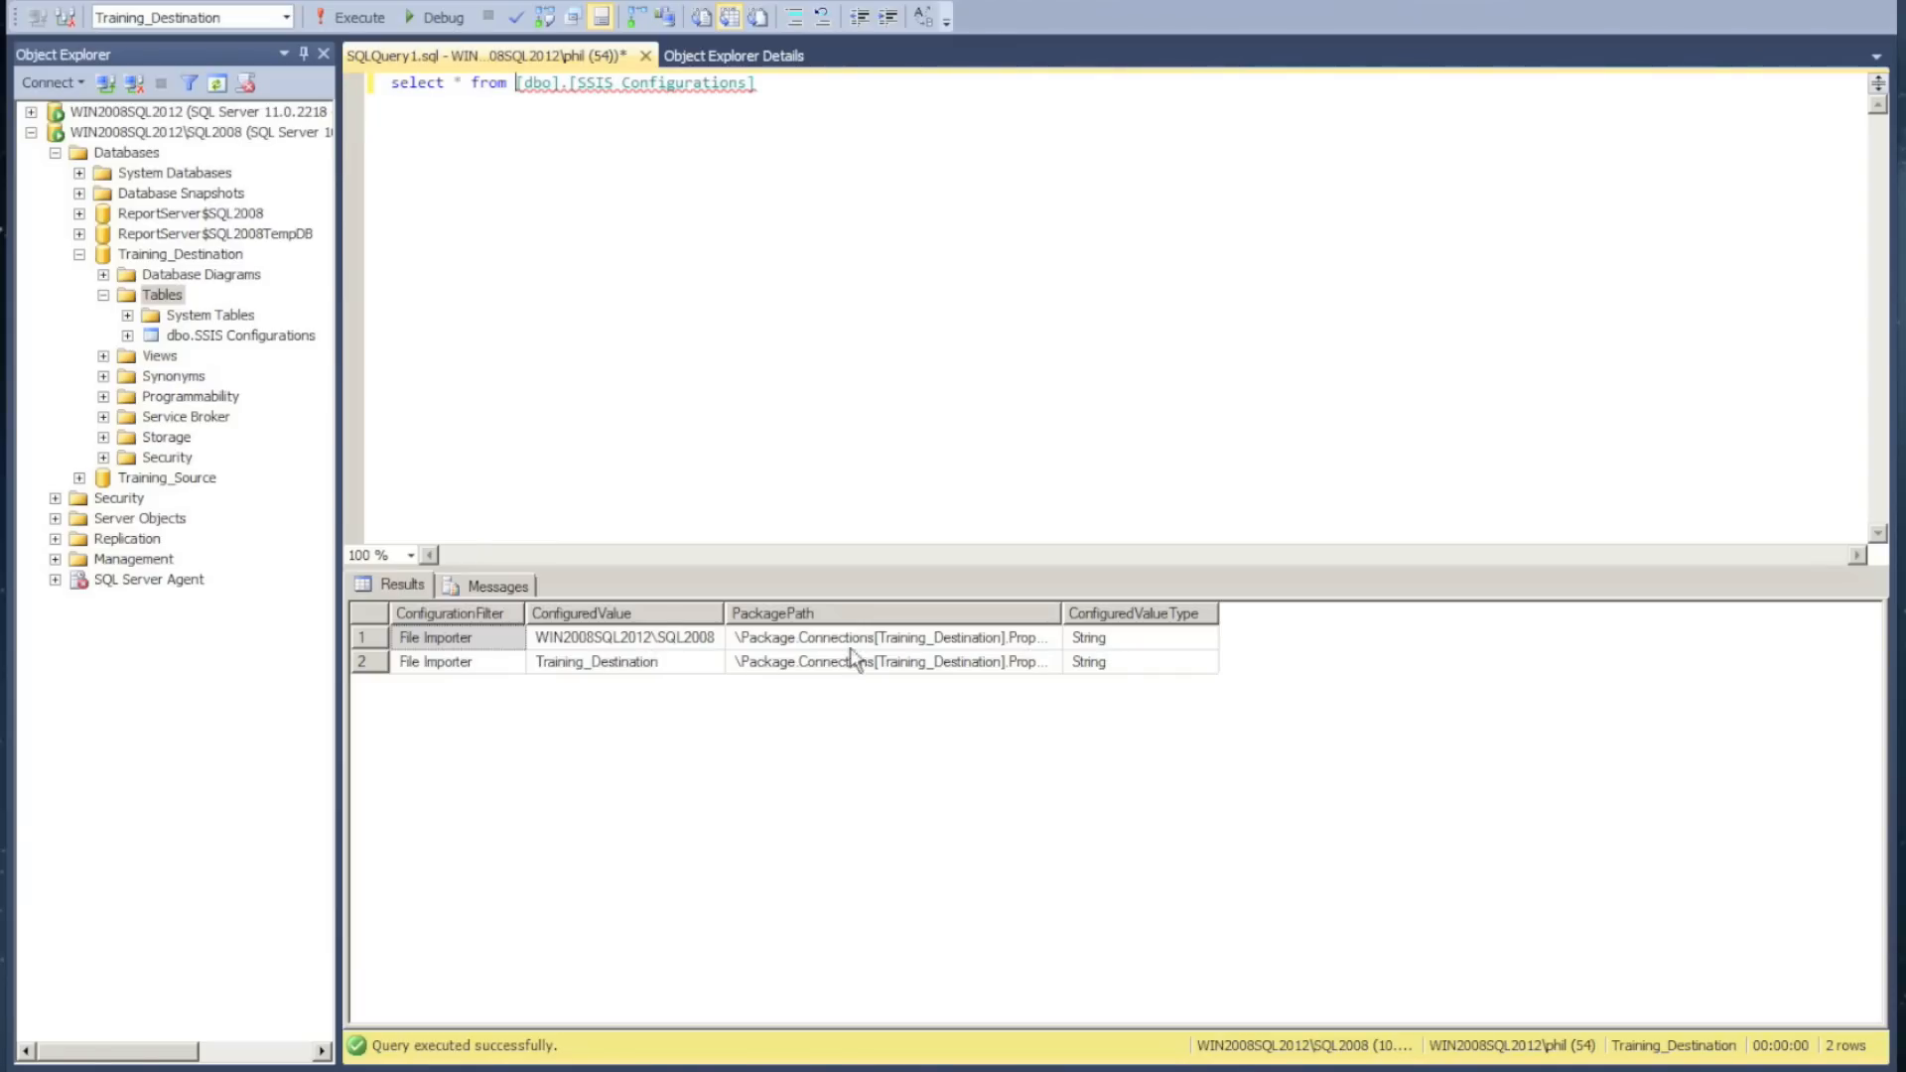
drag(1069, 612, 1390, 613)
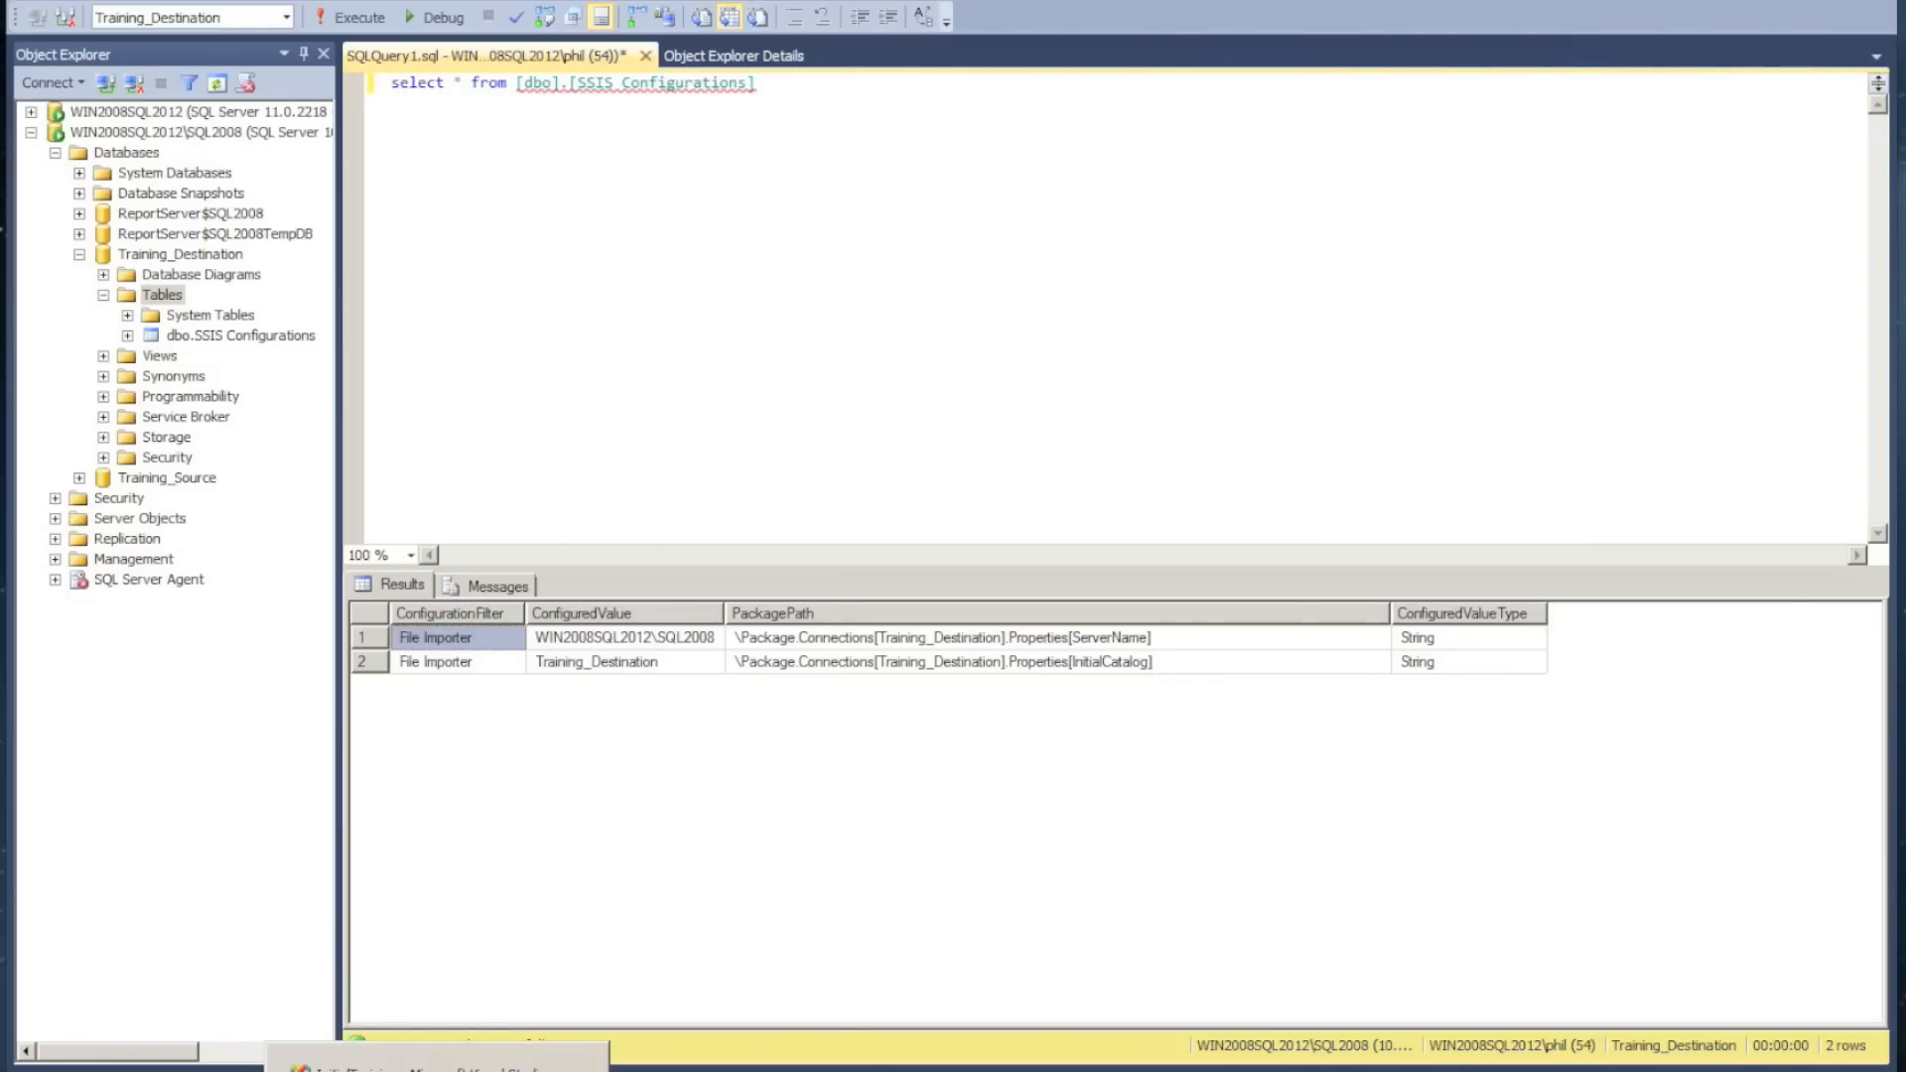
Switch back to Visual Studio and open the Import package's SQL Config configuration for editing at its exported property selection
click(437, 1058)
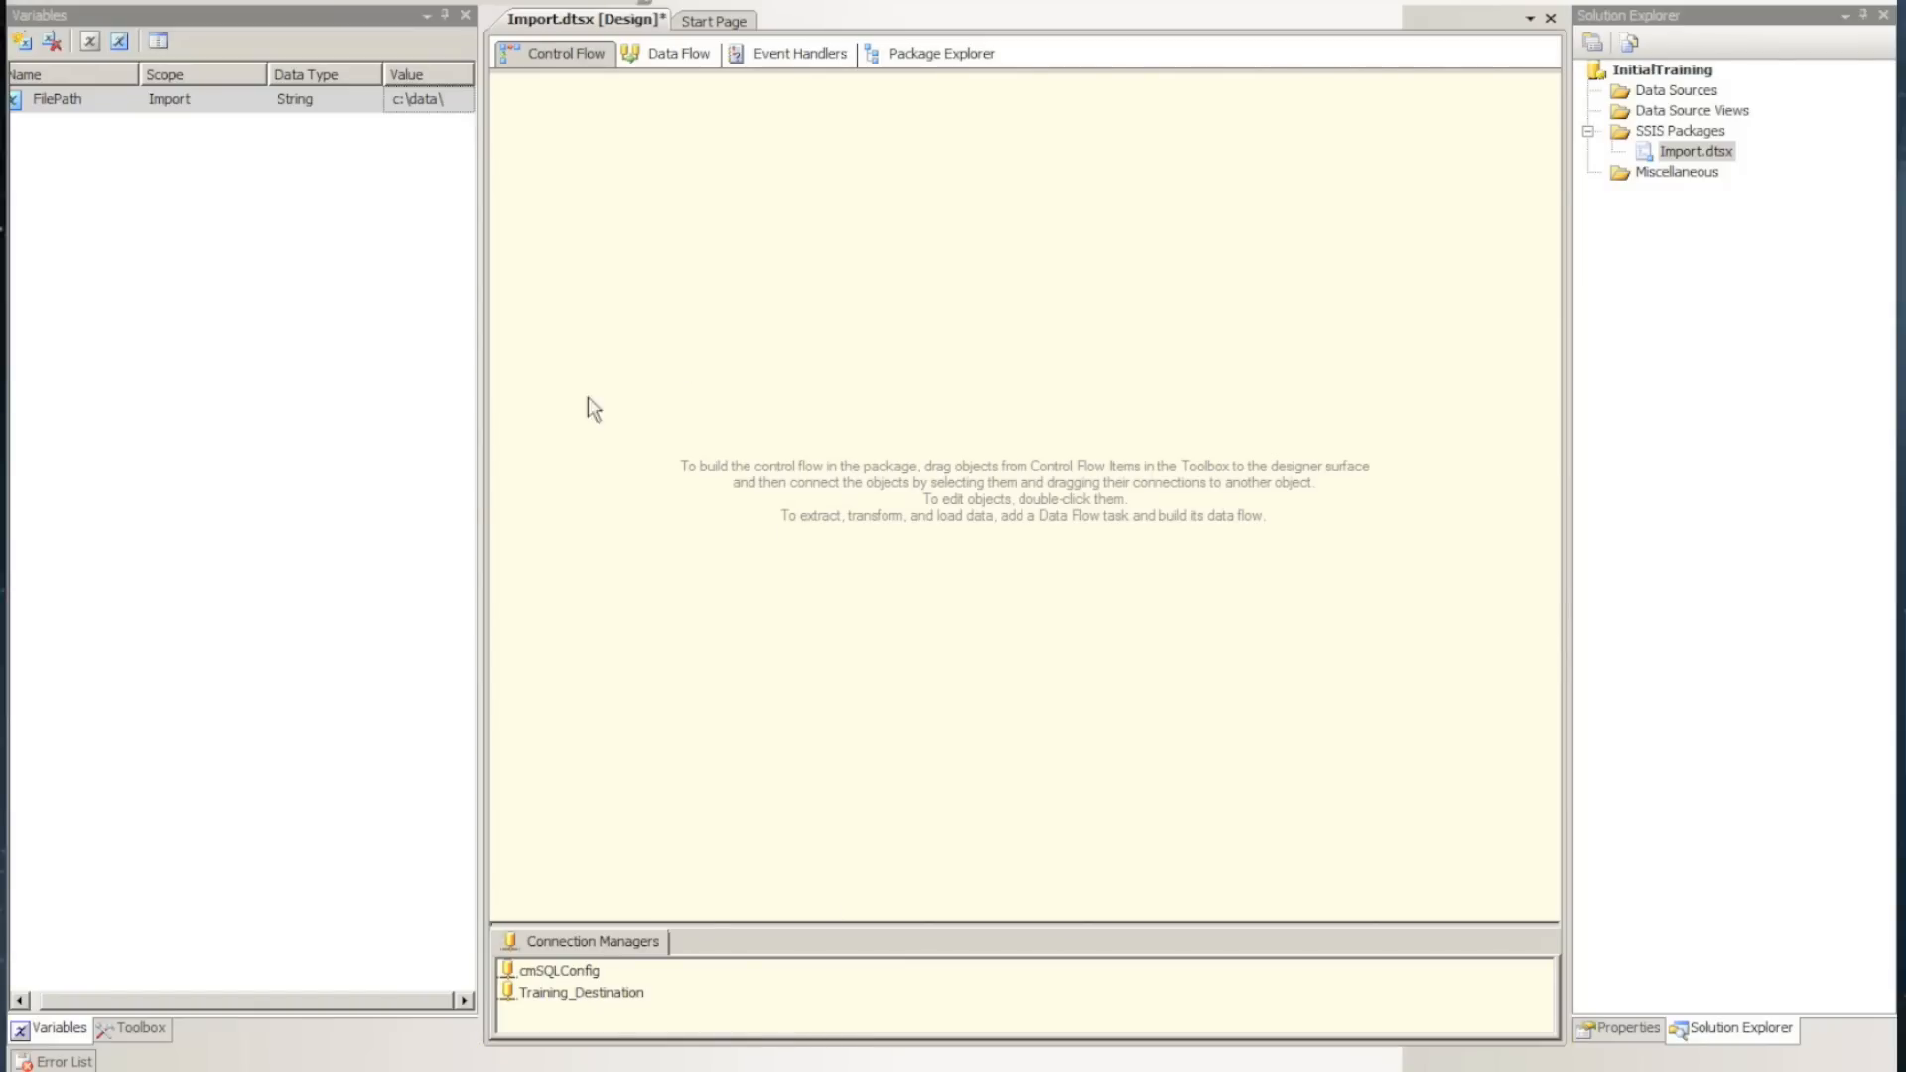
right_click(817, 517)
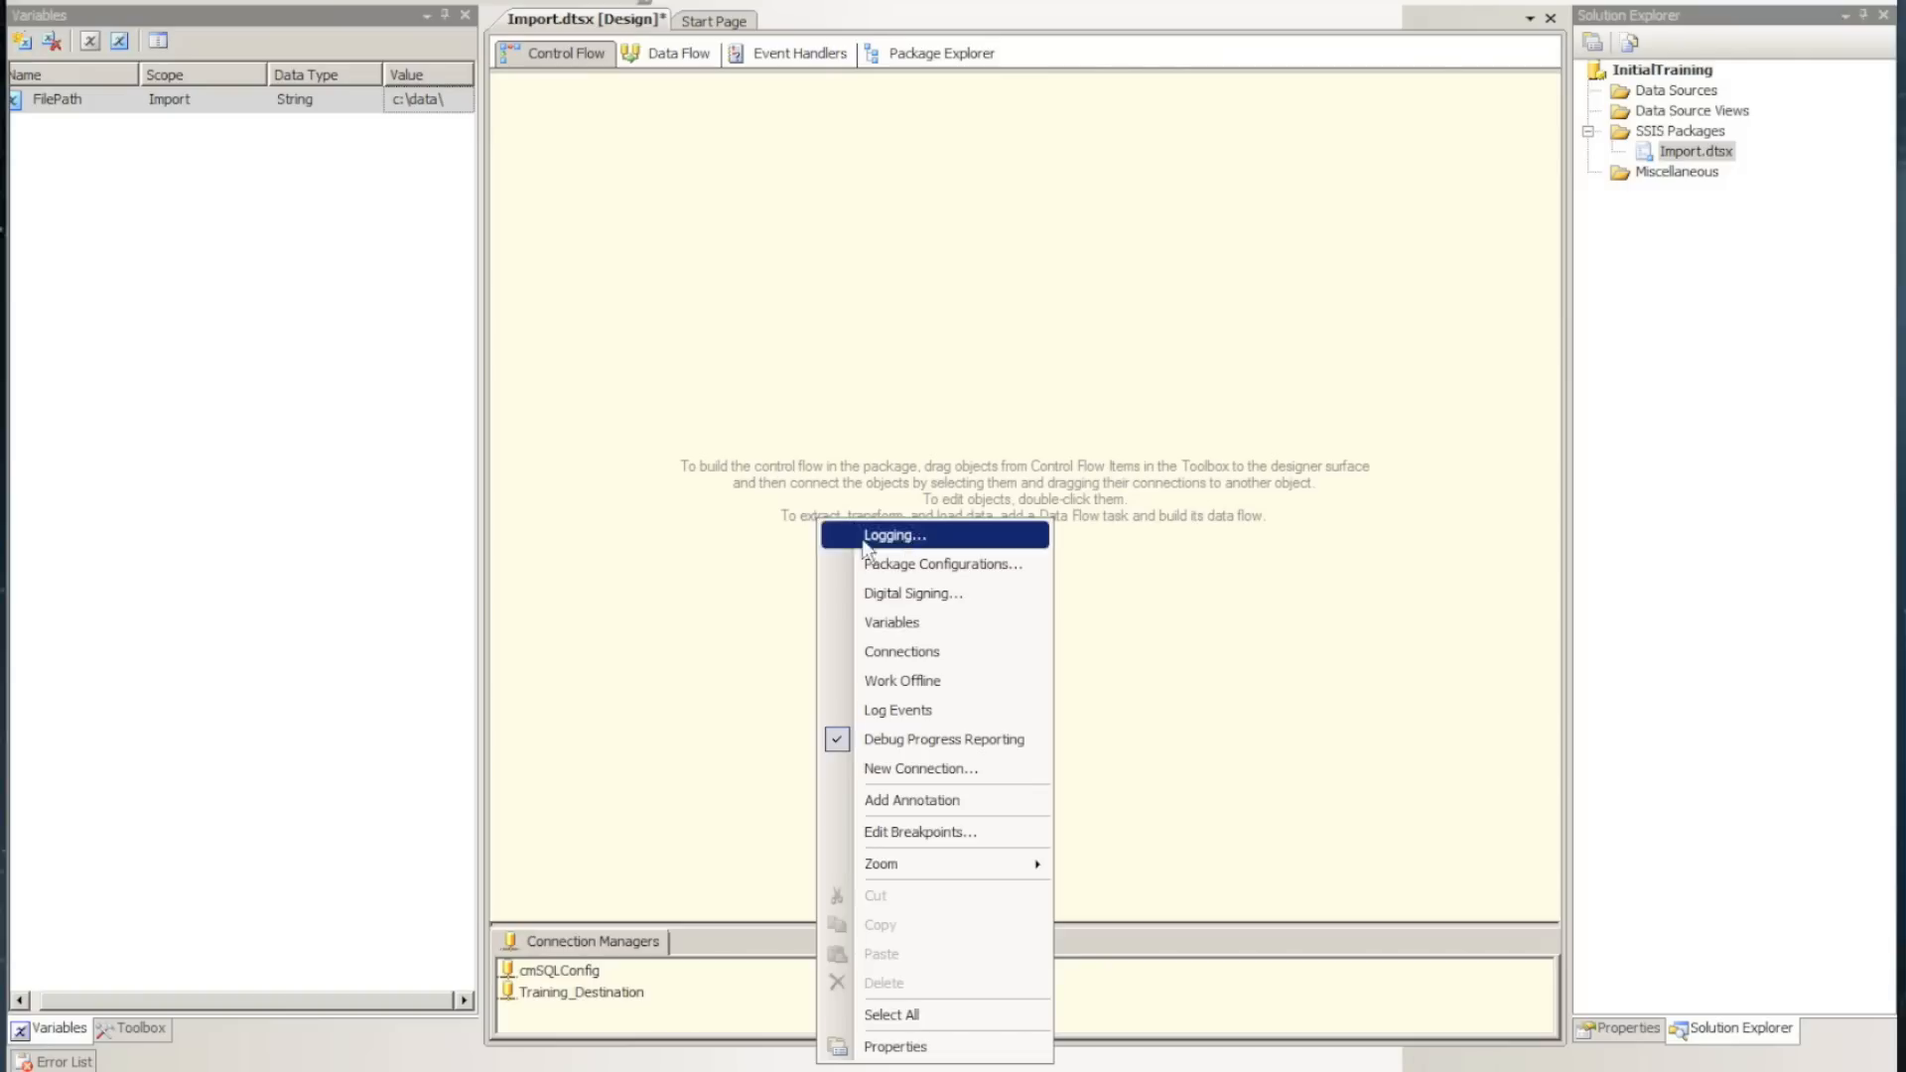
click(944, 559)
click(974, 455)
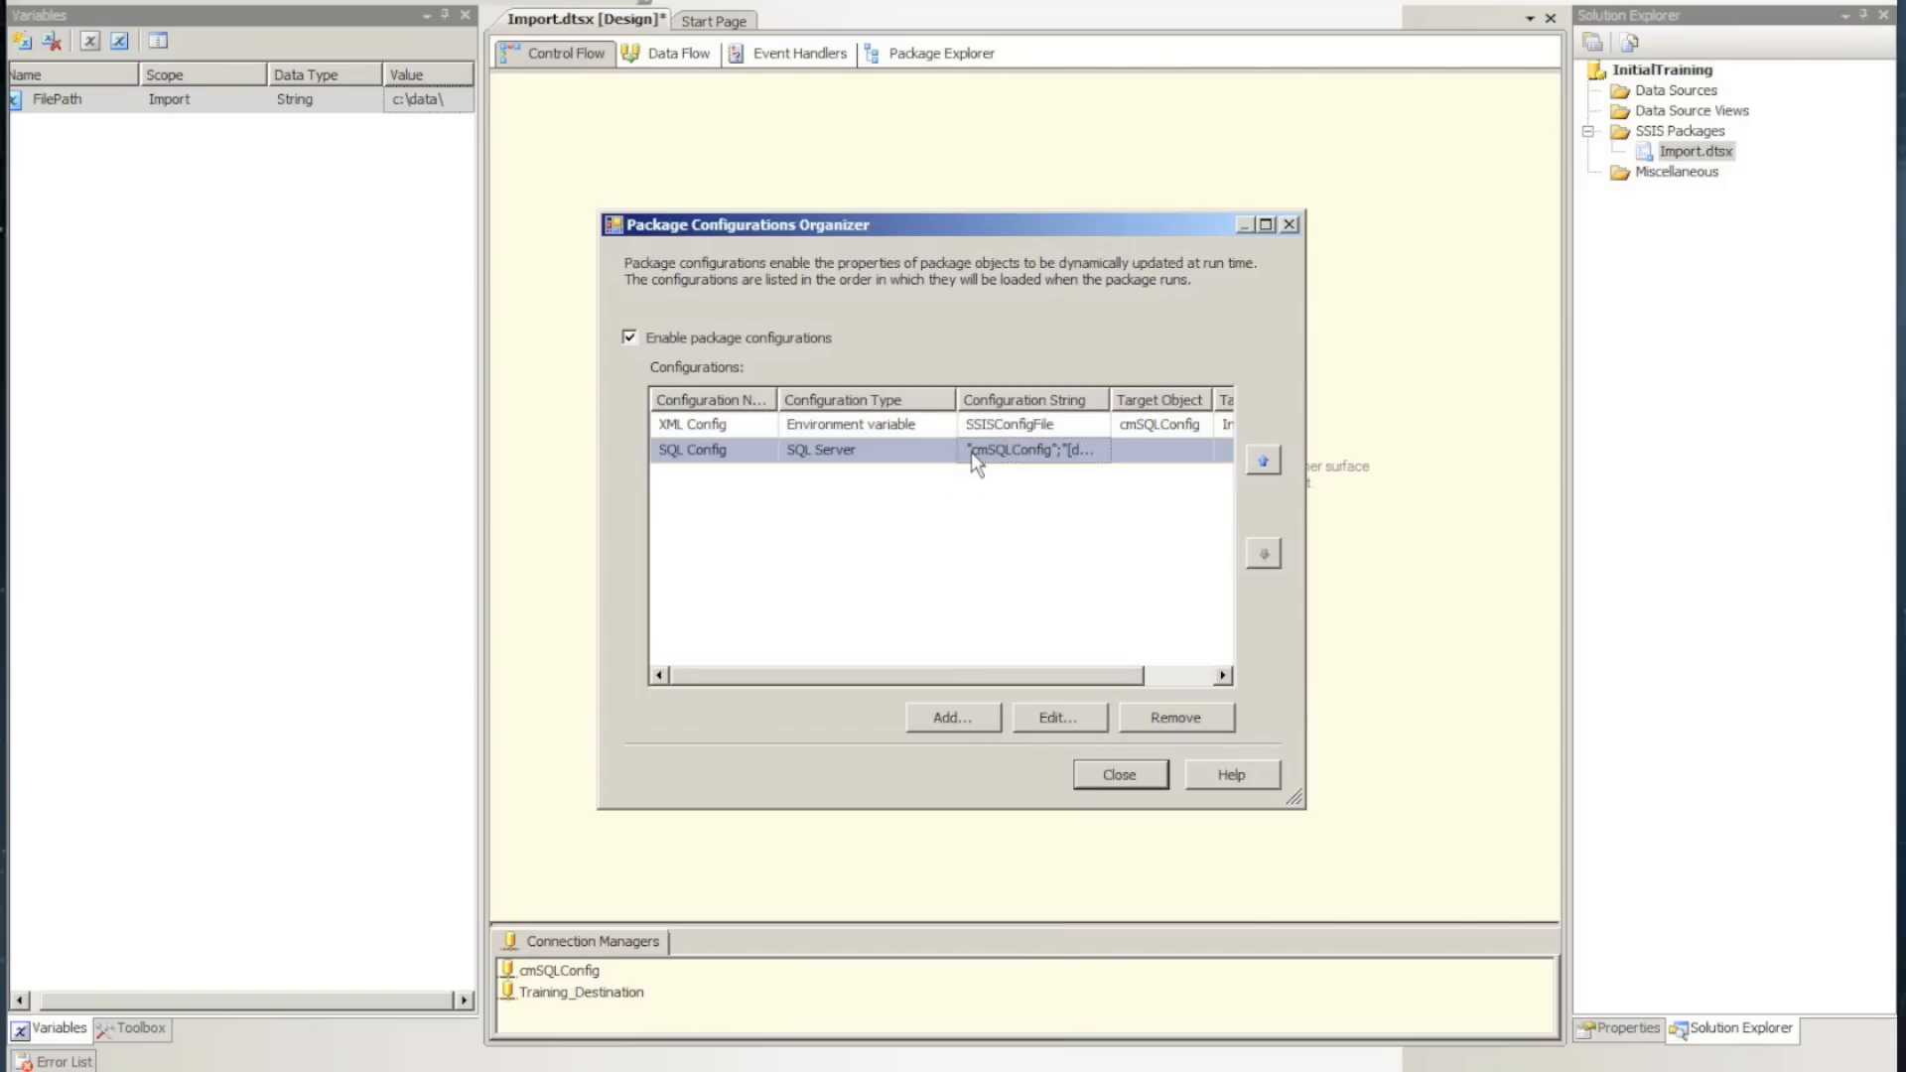
click(1051, 717)
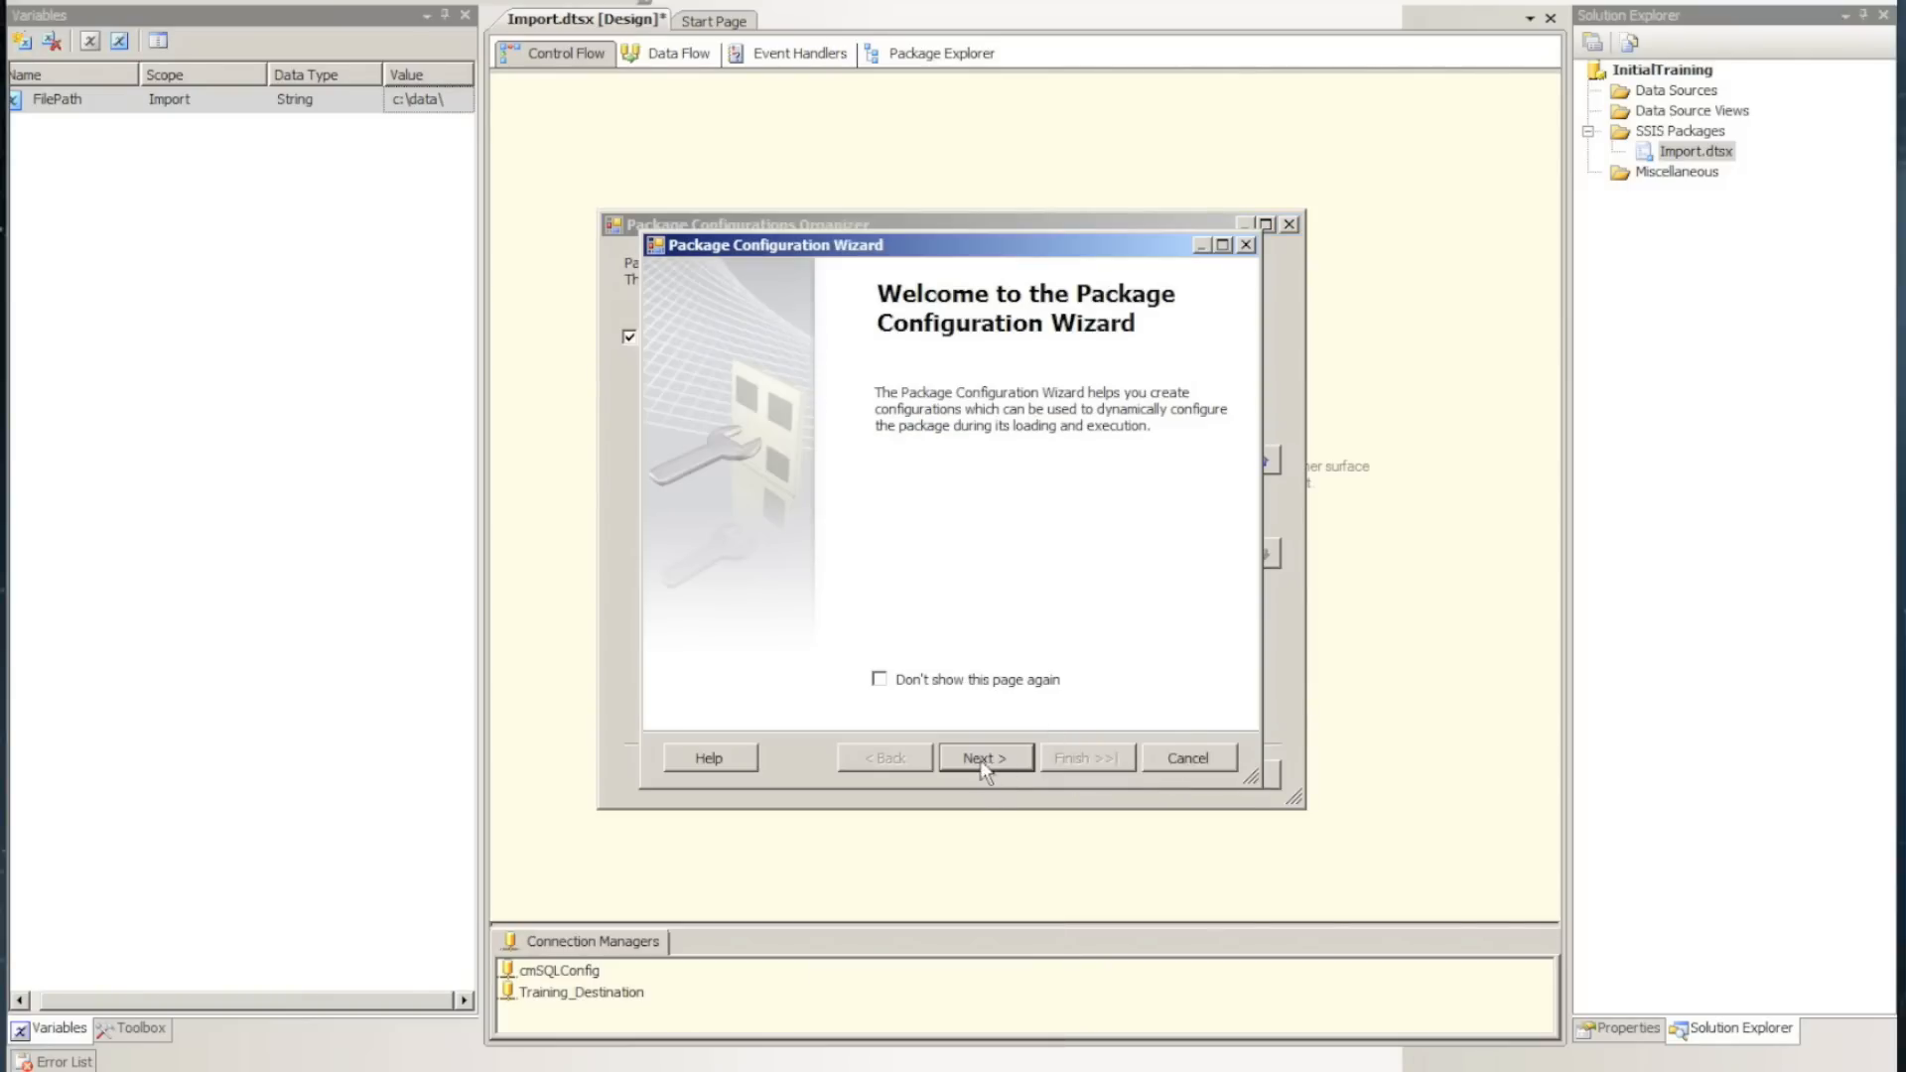
click(980, 758)
click(980, 759)
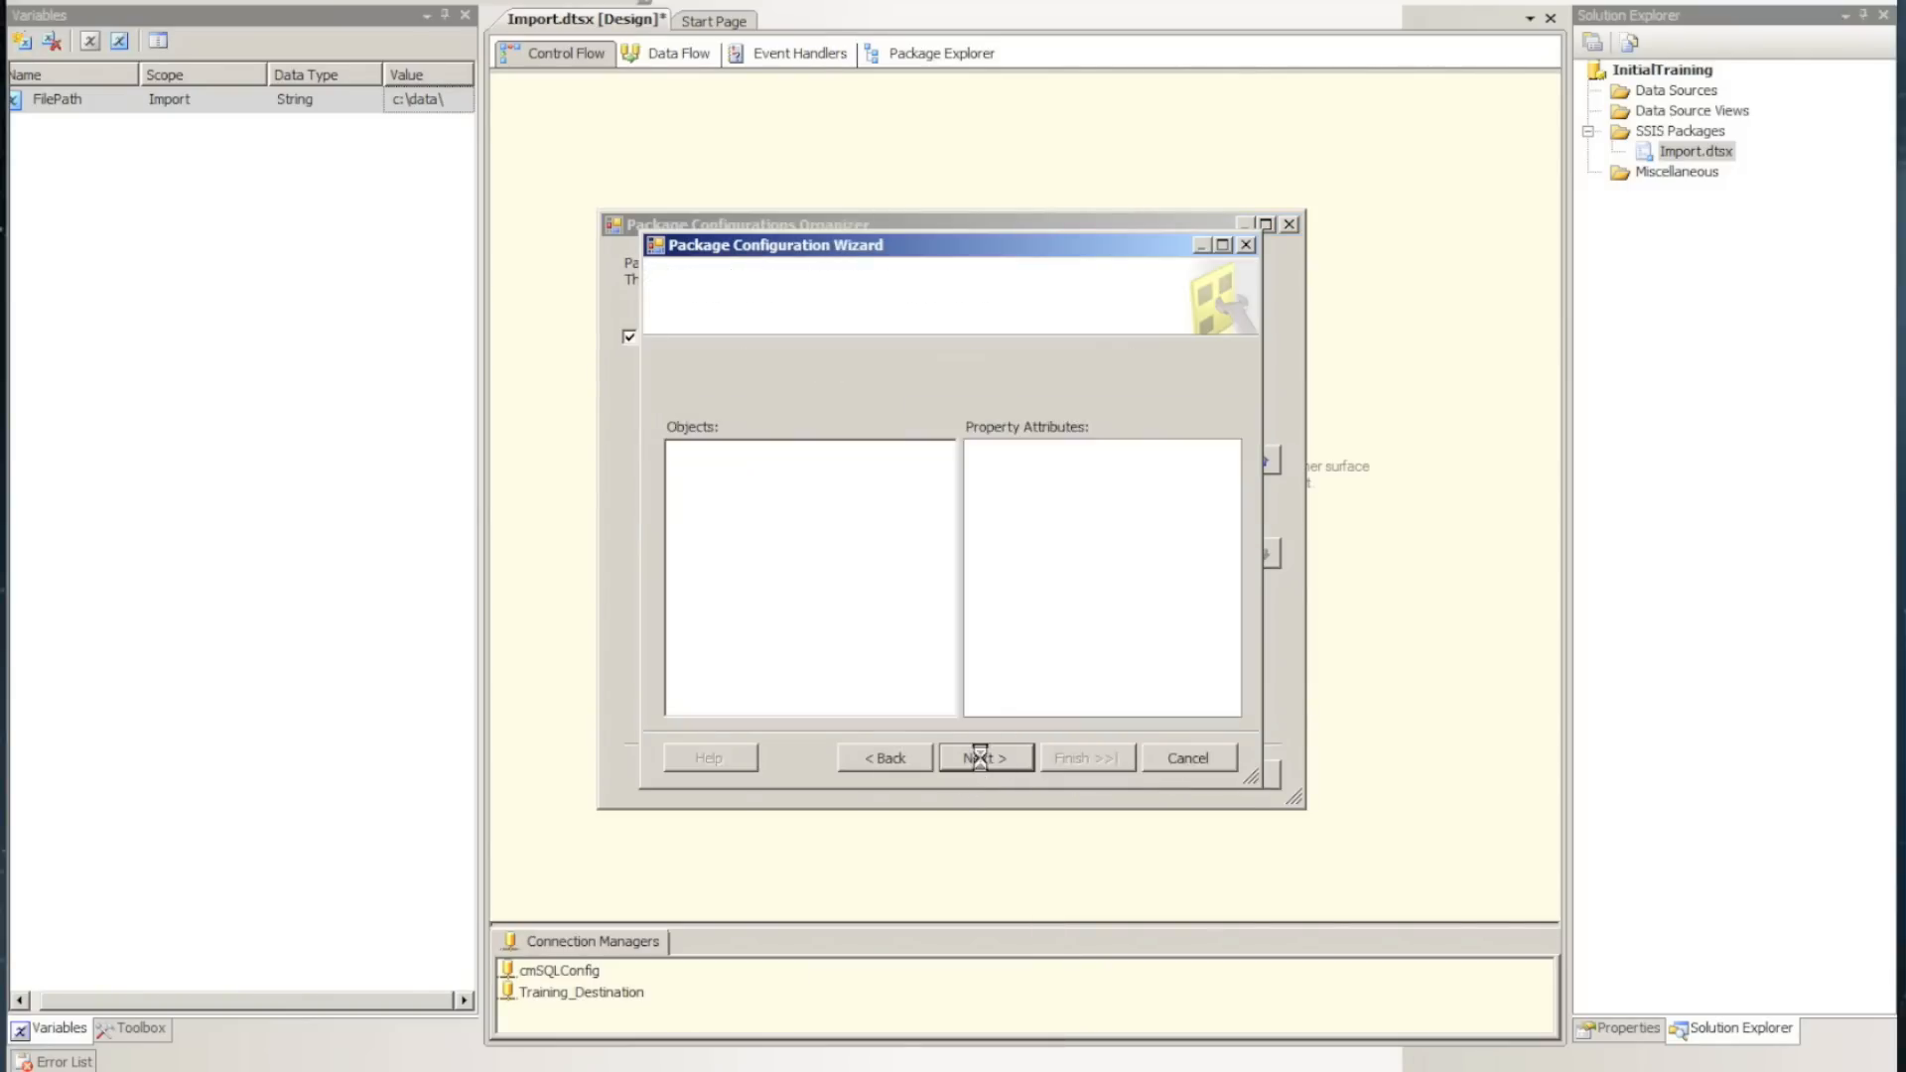
Add the FilePath variable's Value property to the SQL Config export, complete the wizard and close the organizer
click(951, 648)
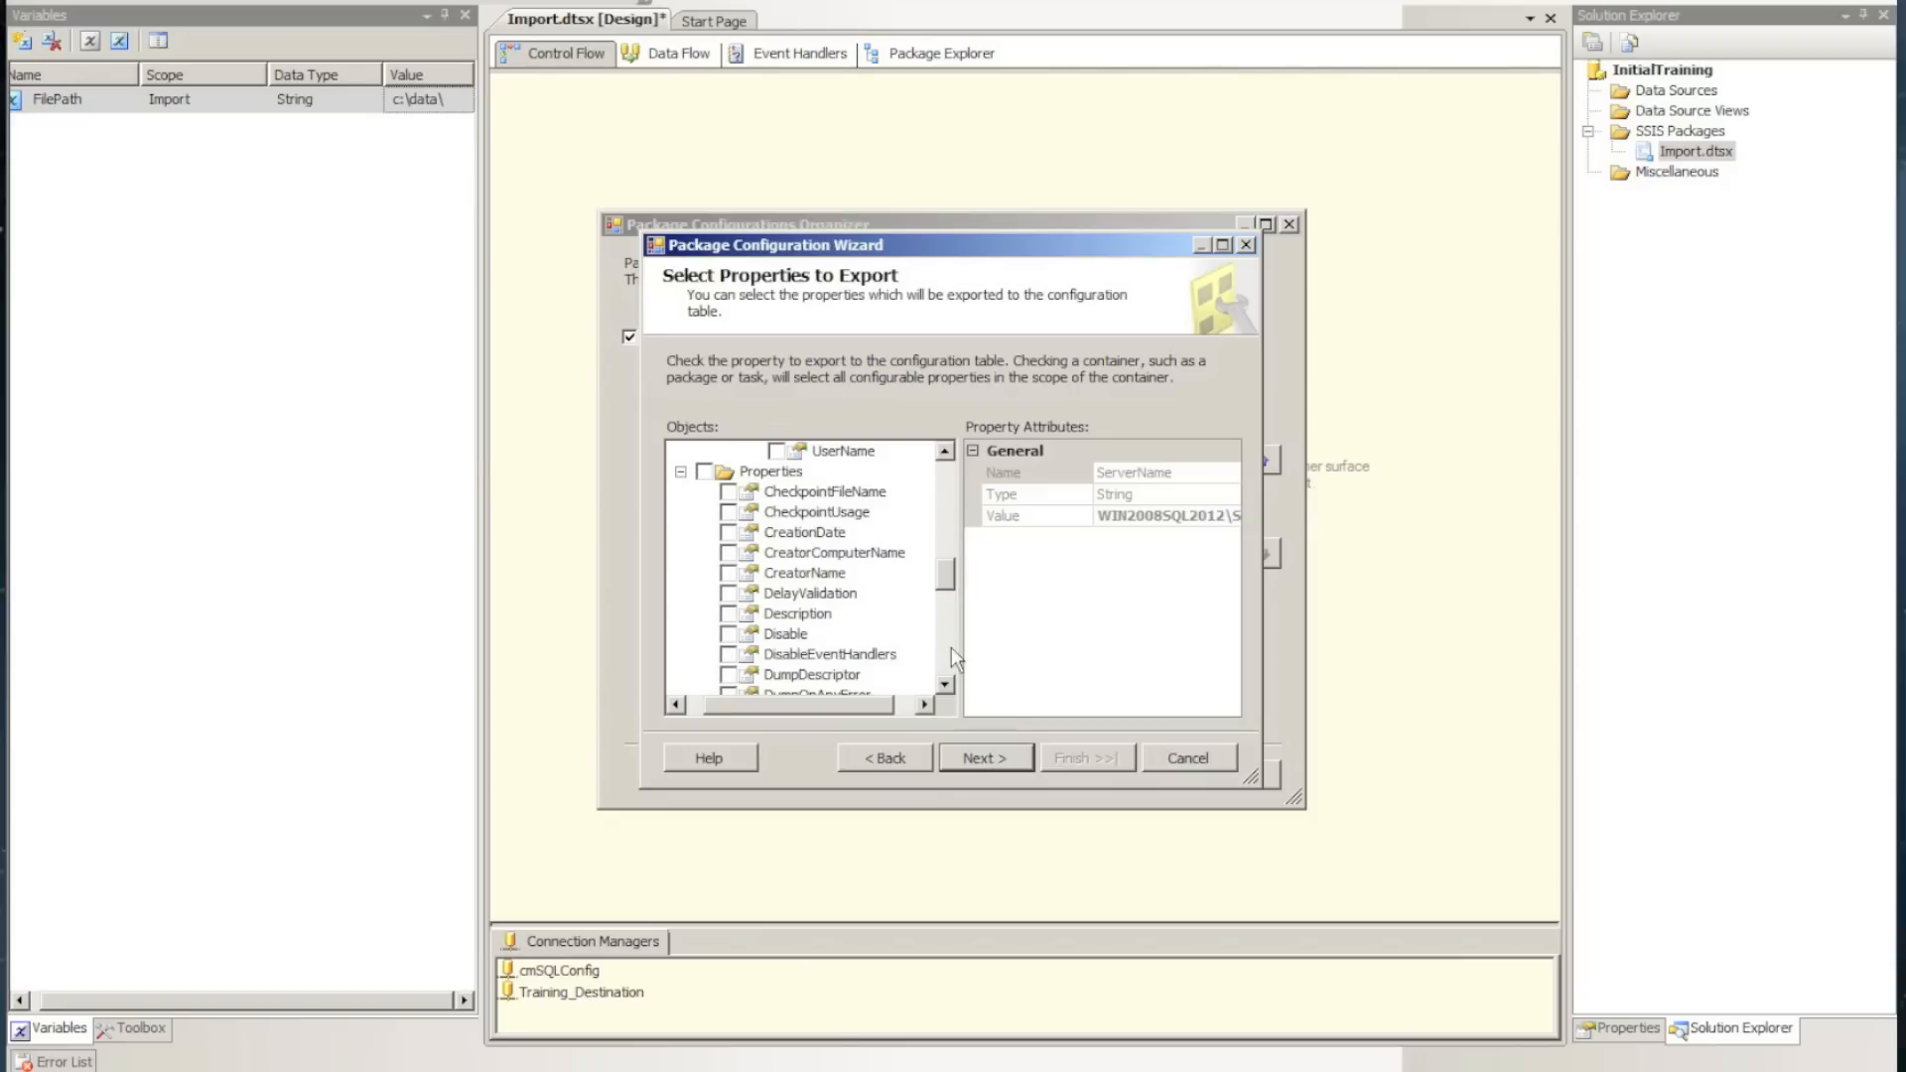
click(946, 640)
click(946, 645)
click(944, 660)
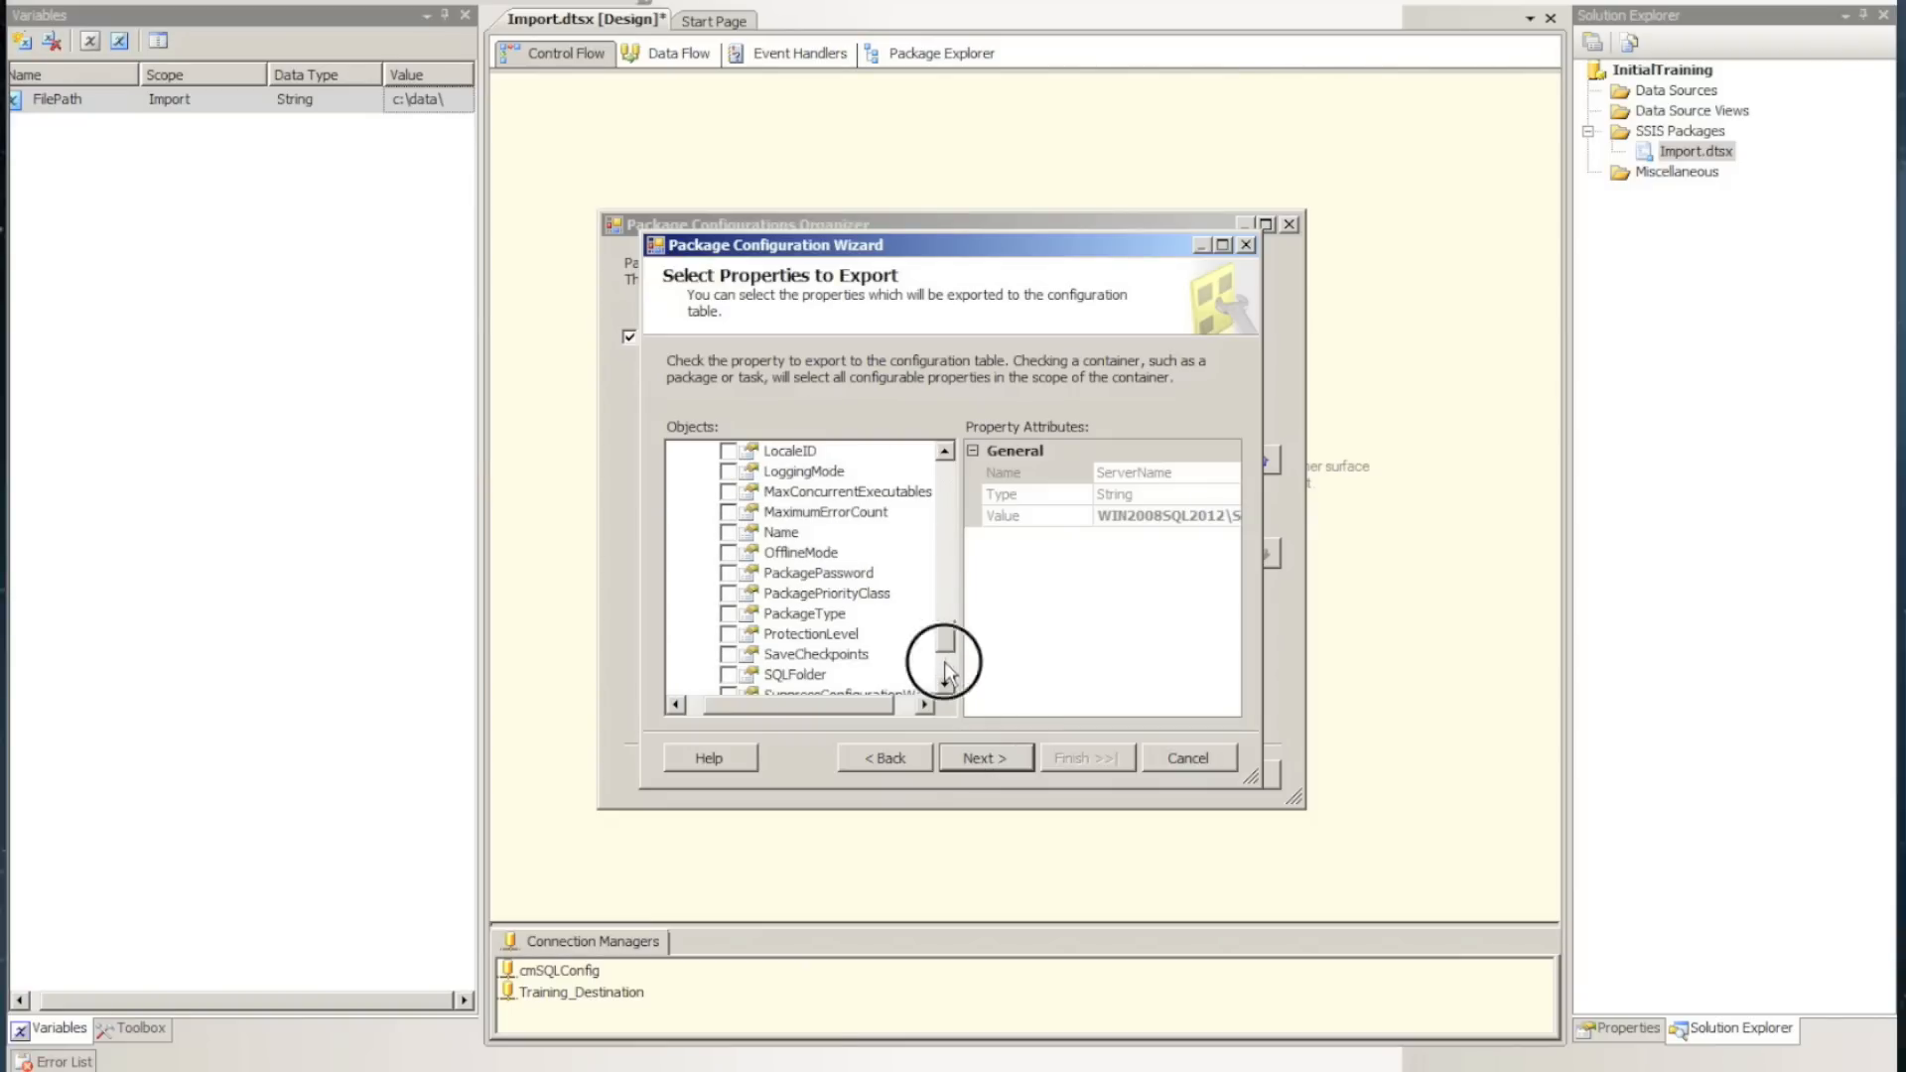
drag(945, 659, 957, 445)
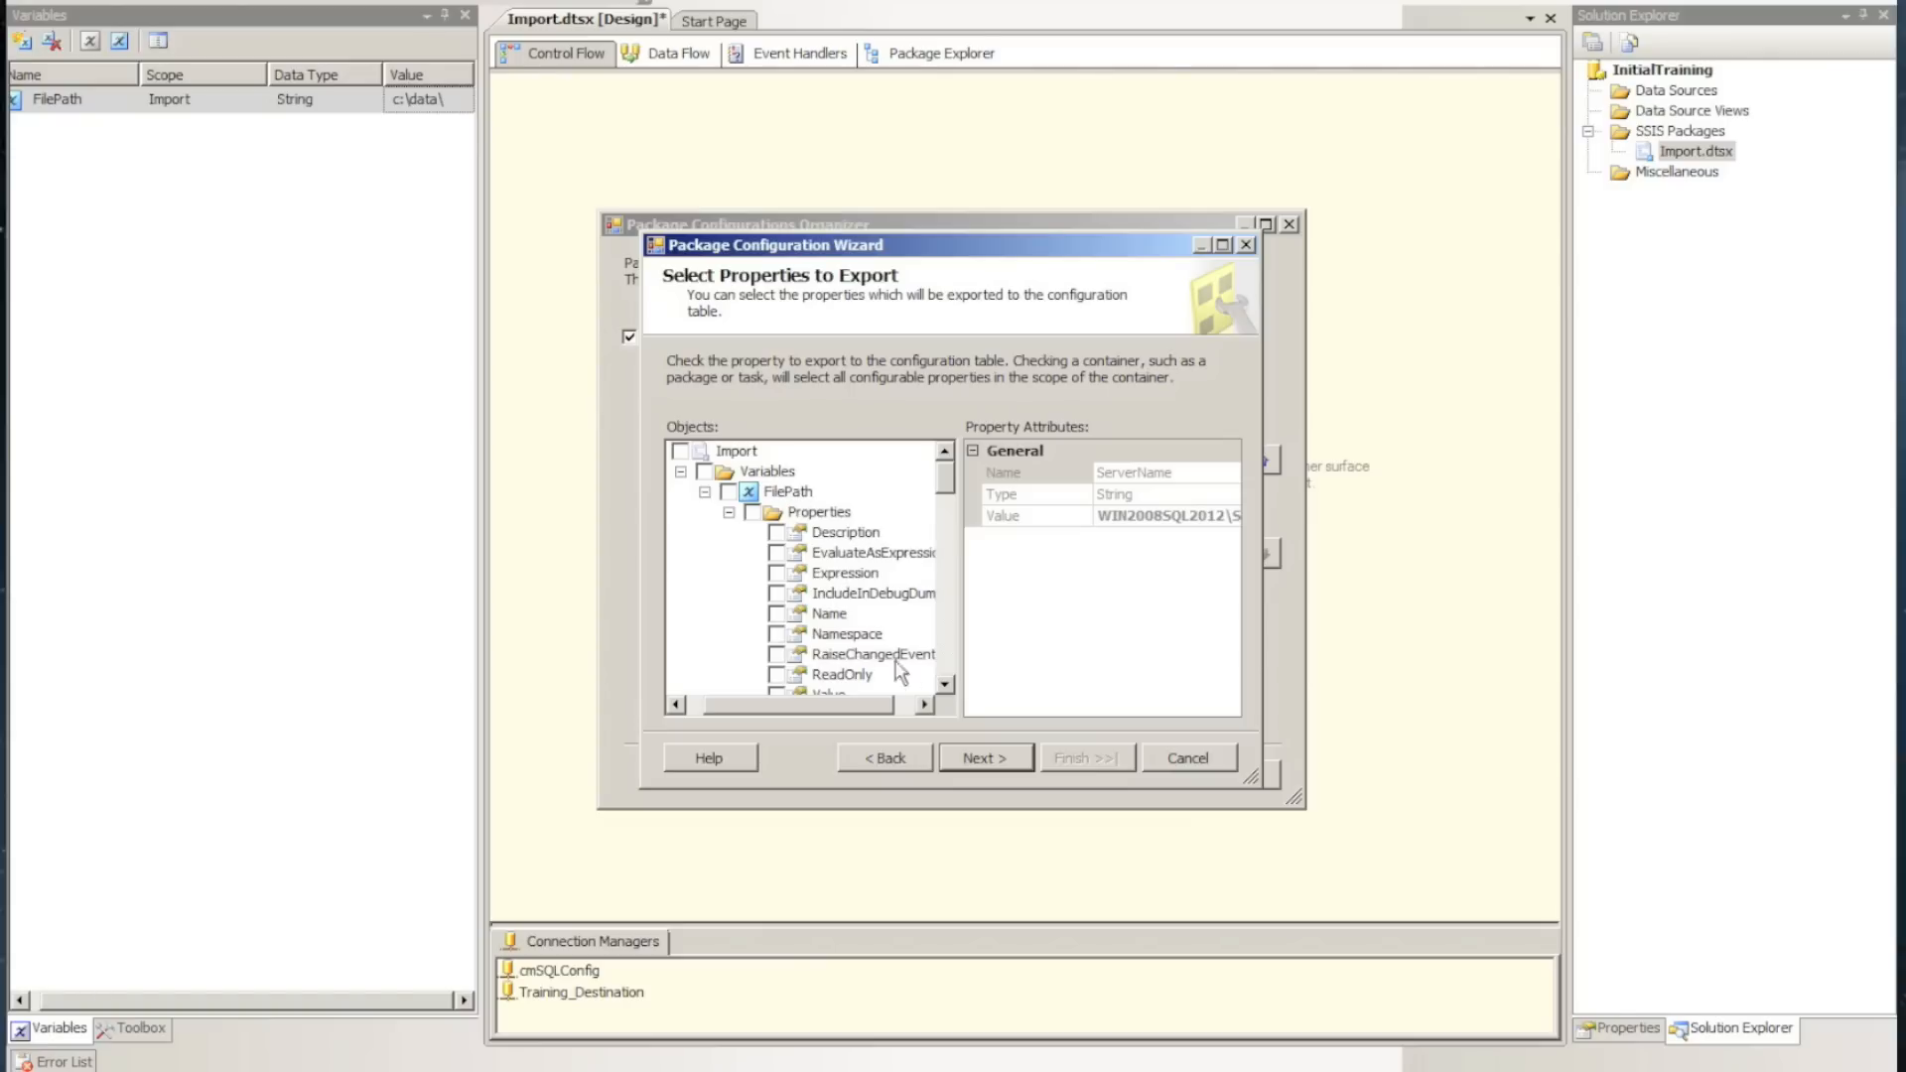
click(945, 685)
click(945, 685)
click(777, 655)
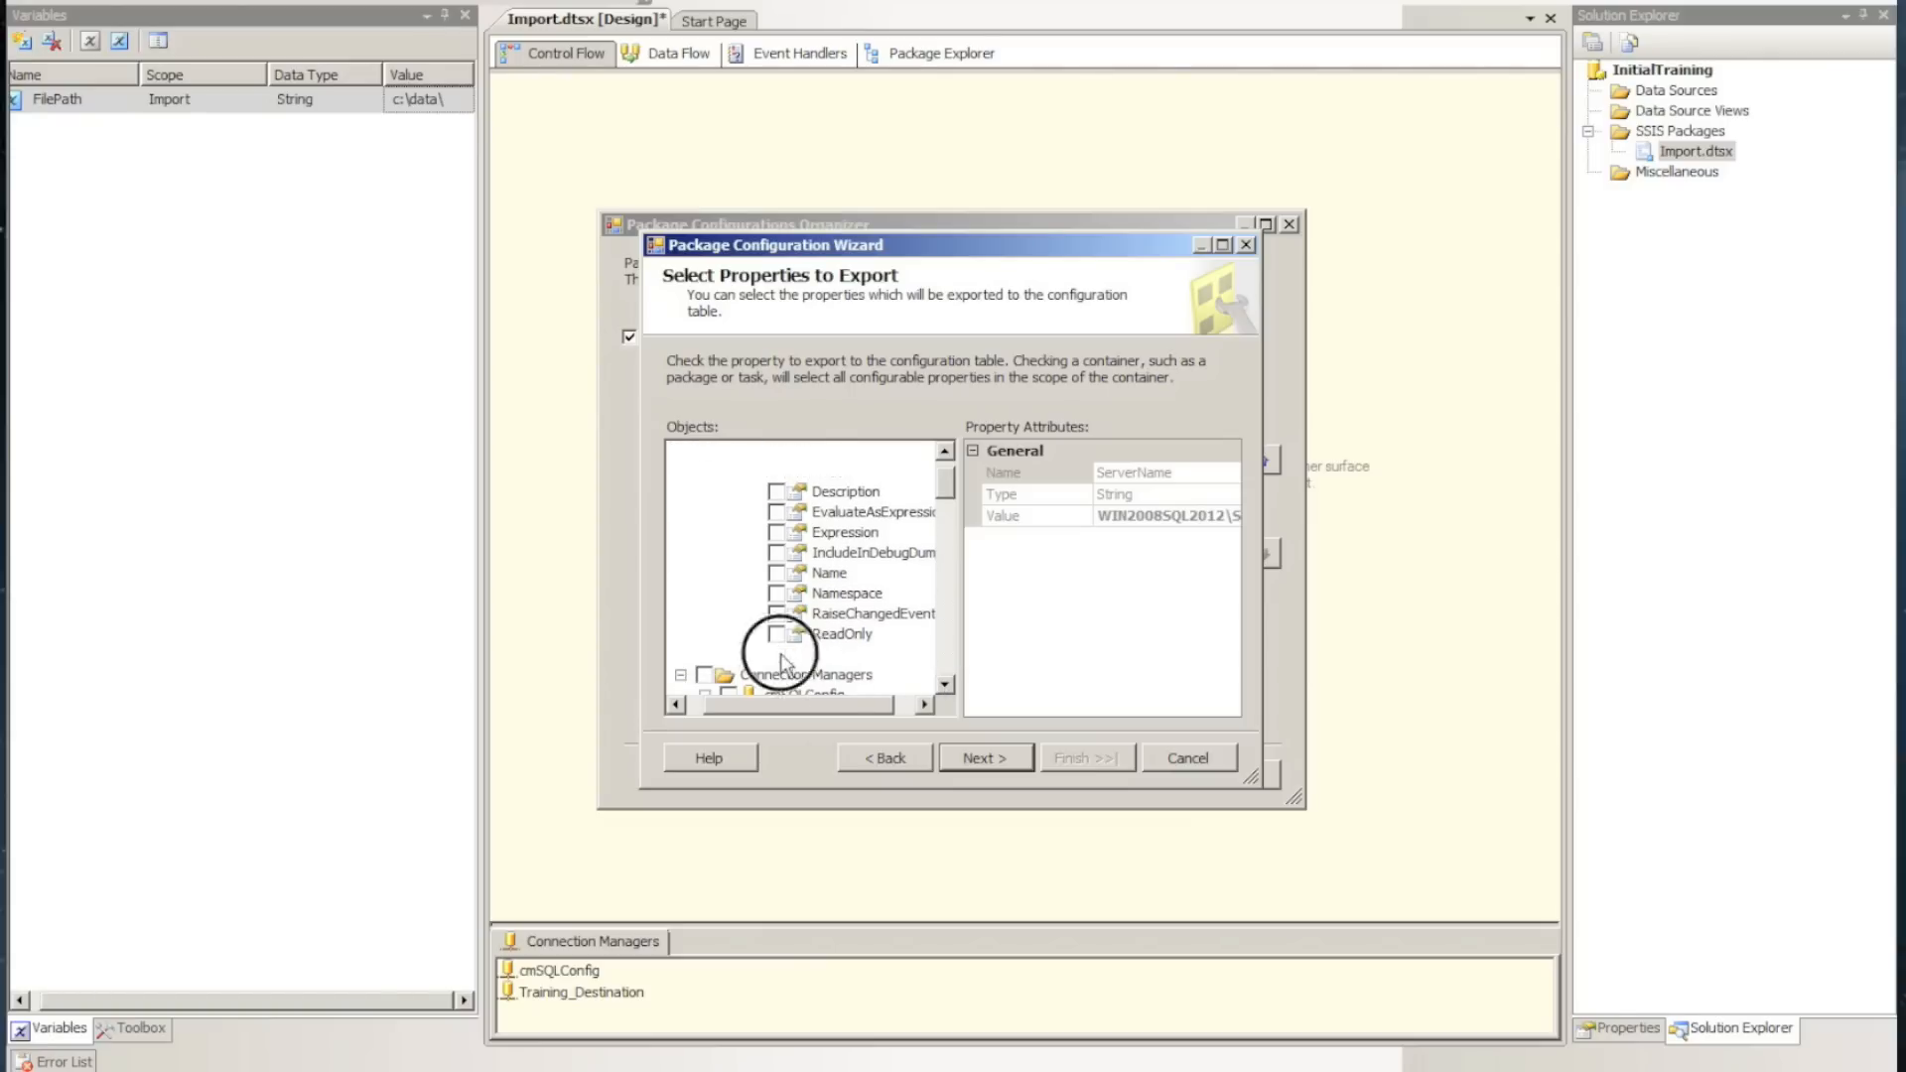
click(995, 753)
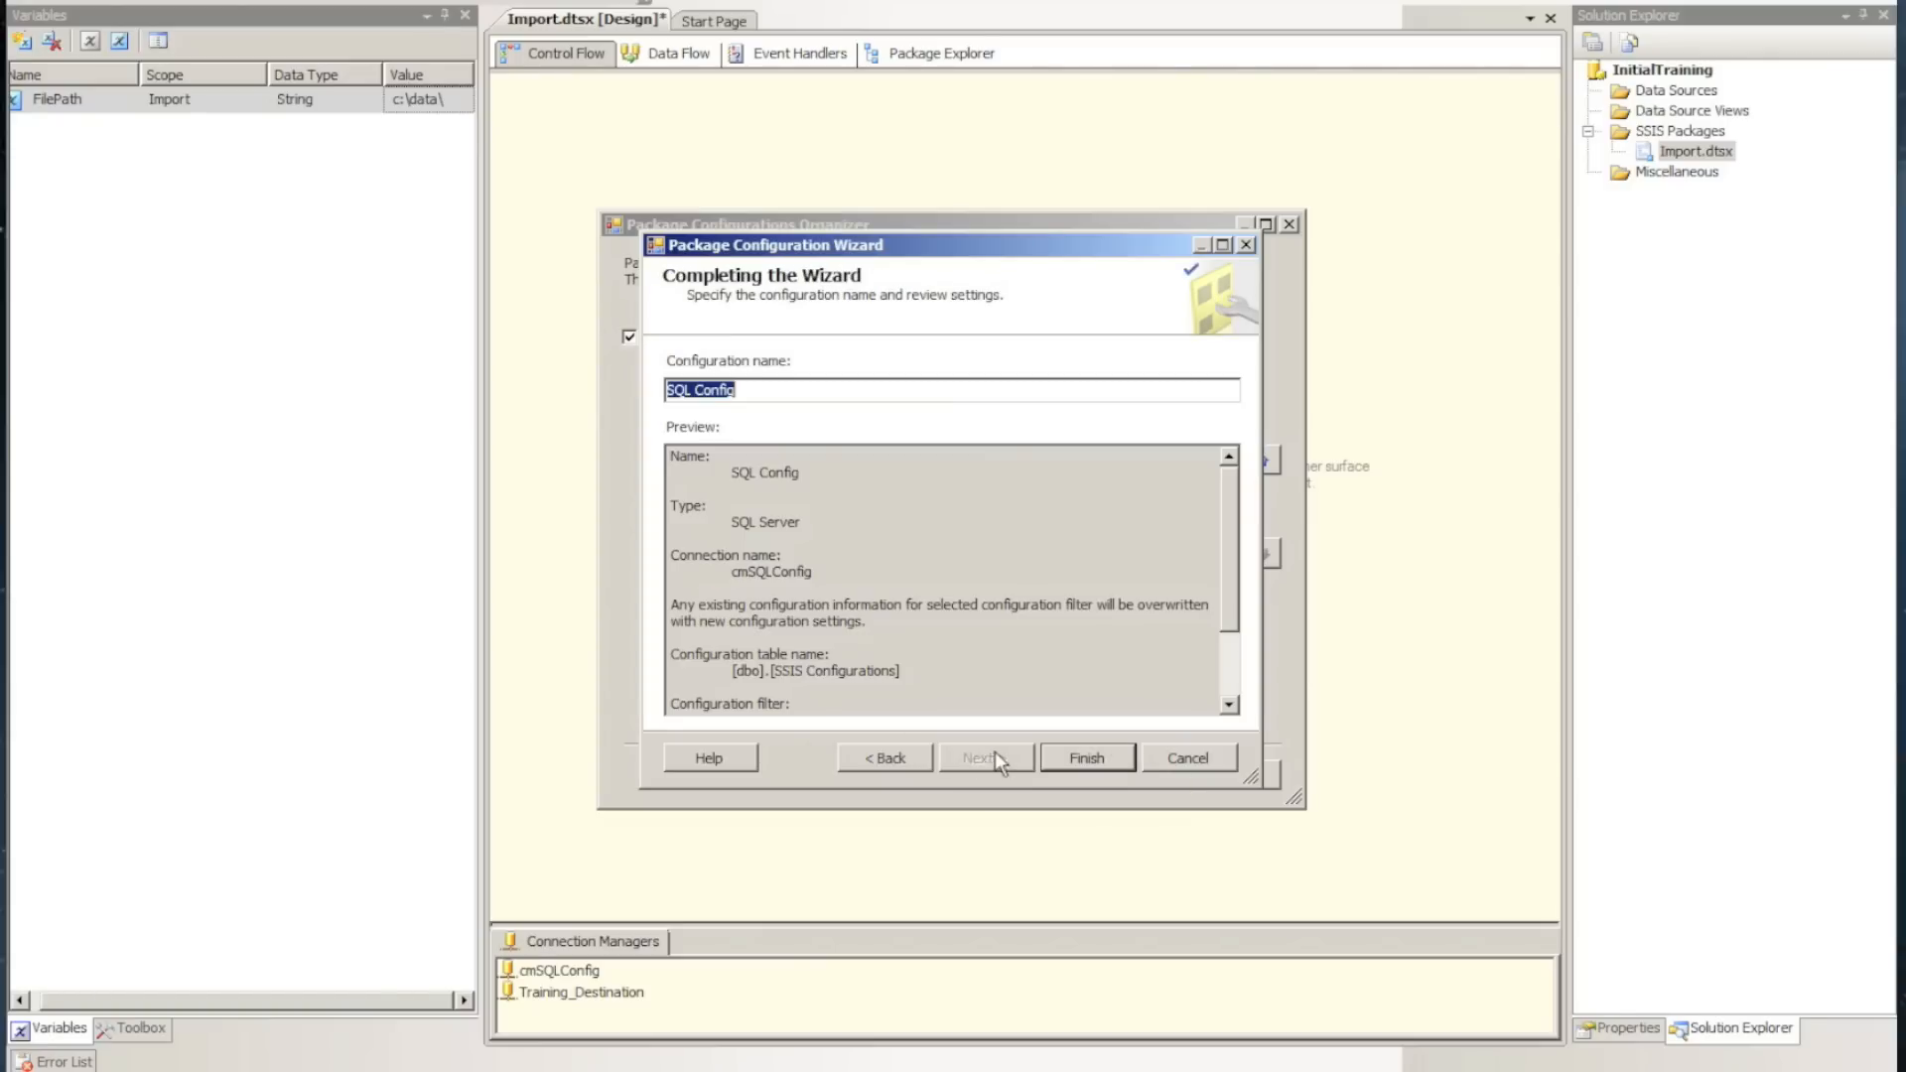
click(1078, 757)
click(1114, 775)
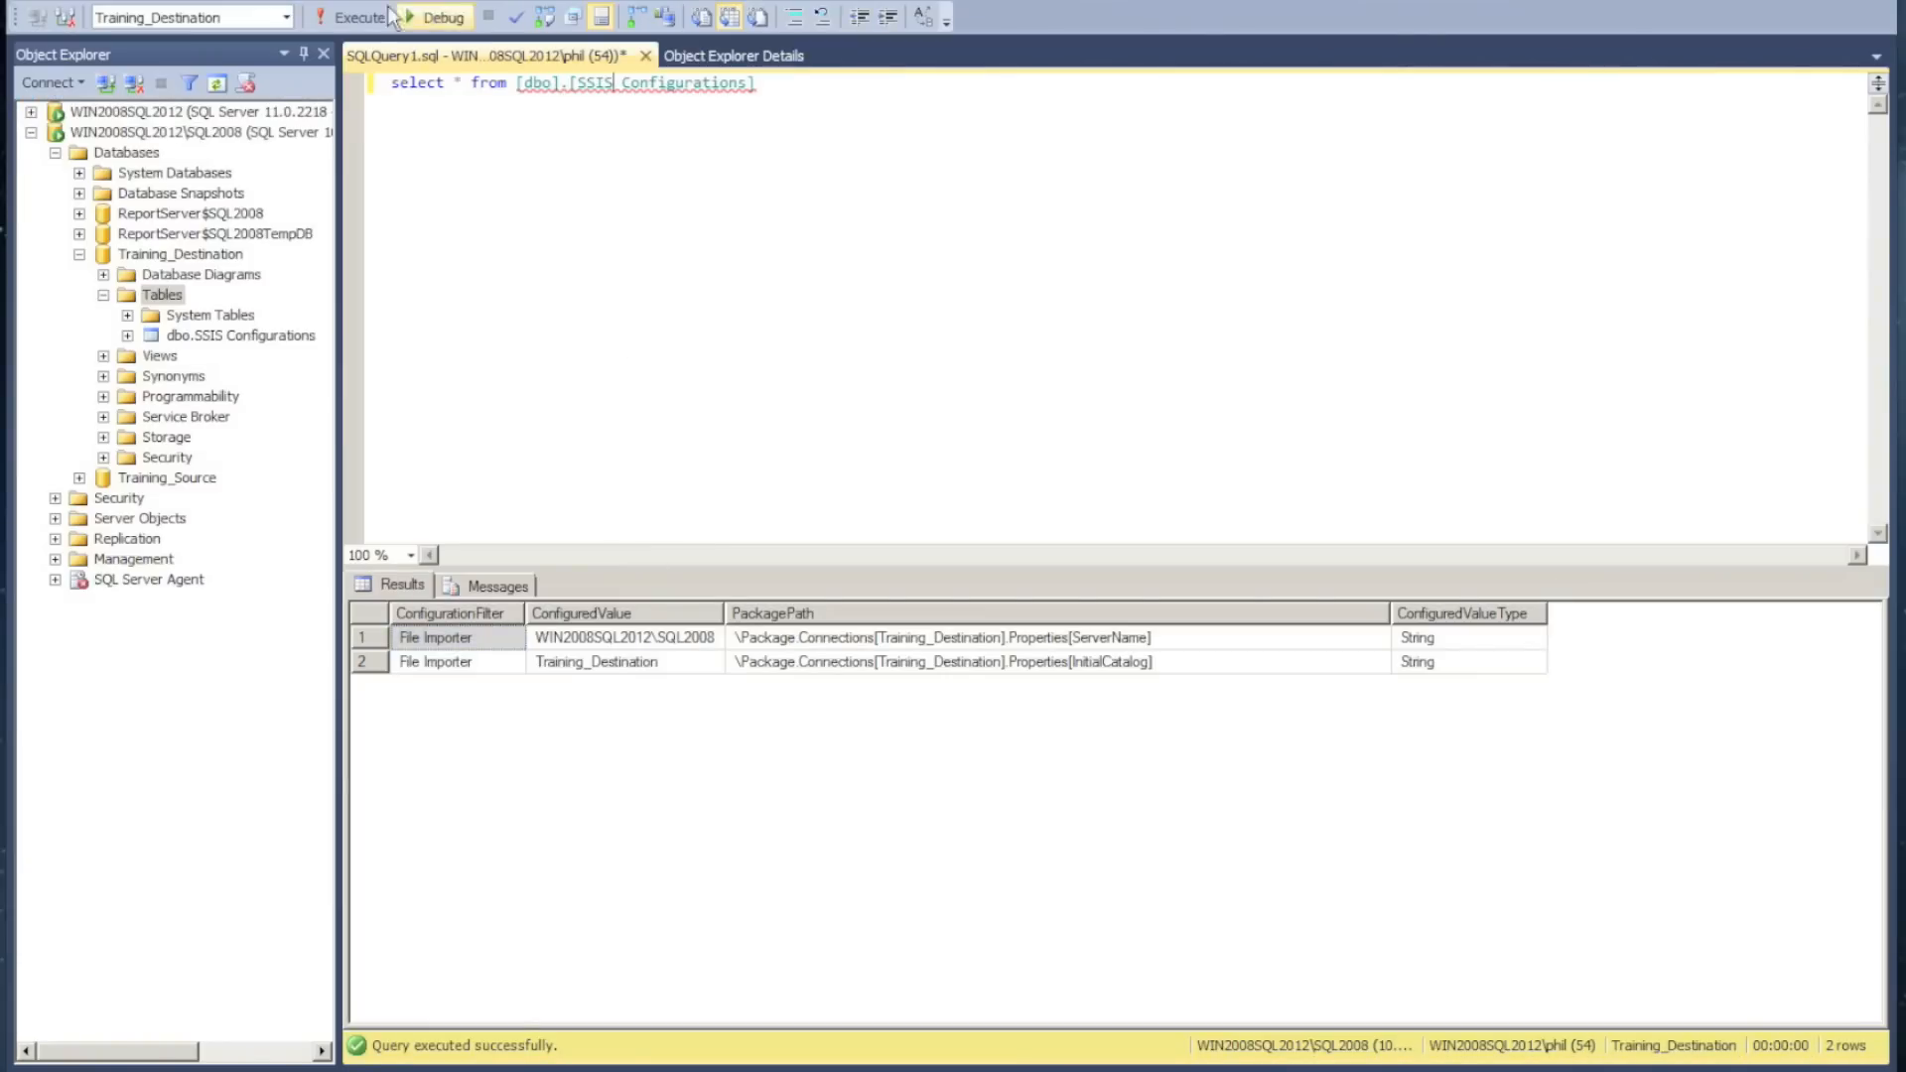
Rerun the SSIS Configurations query in SQL Server Management Studio and examine the FilePath row's full package path
click(351, 13)
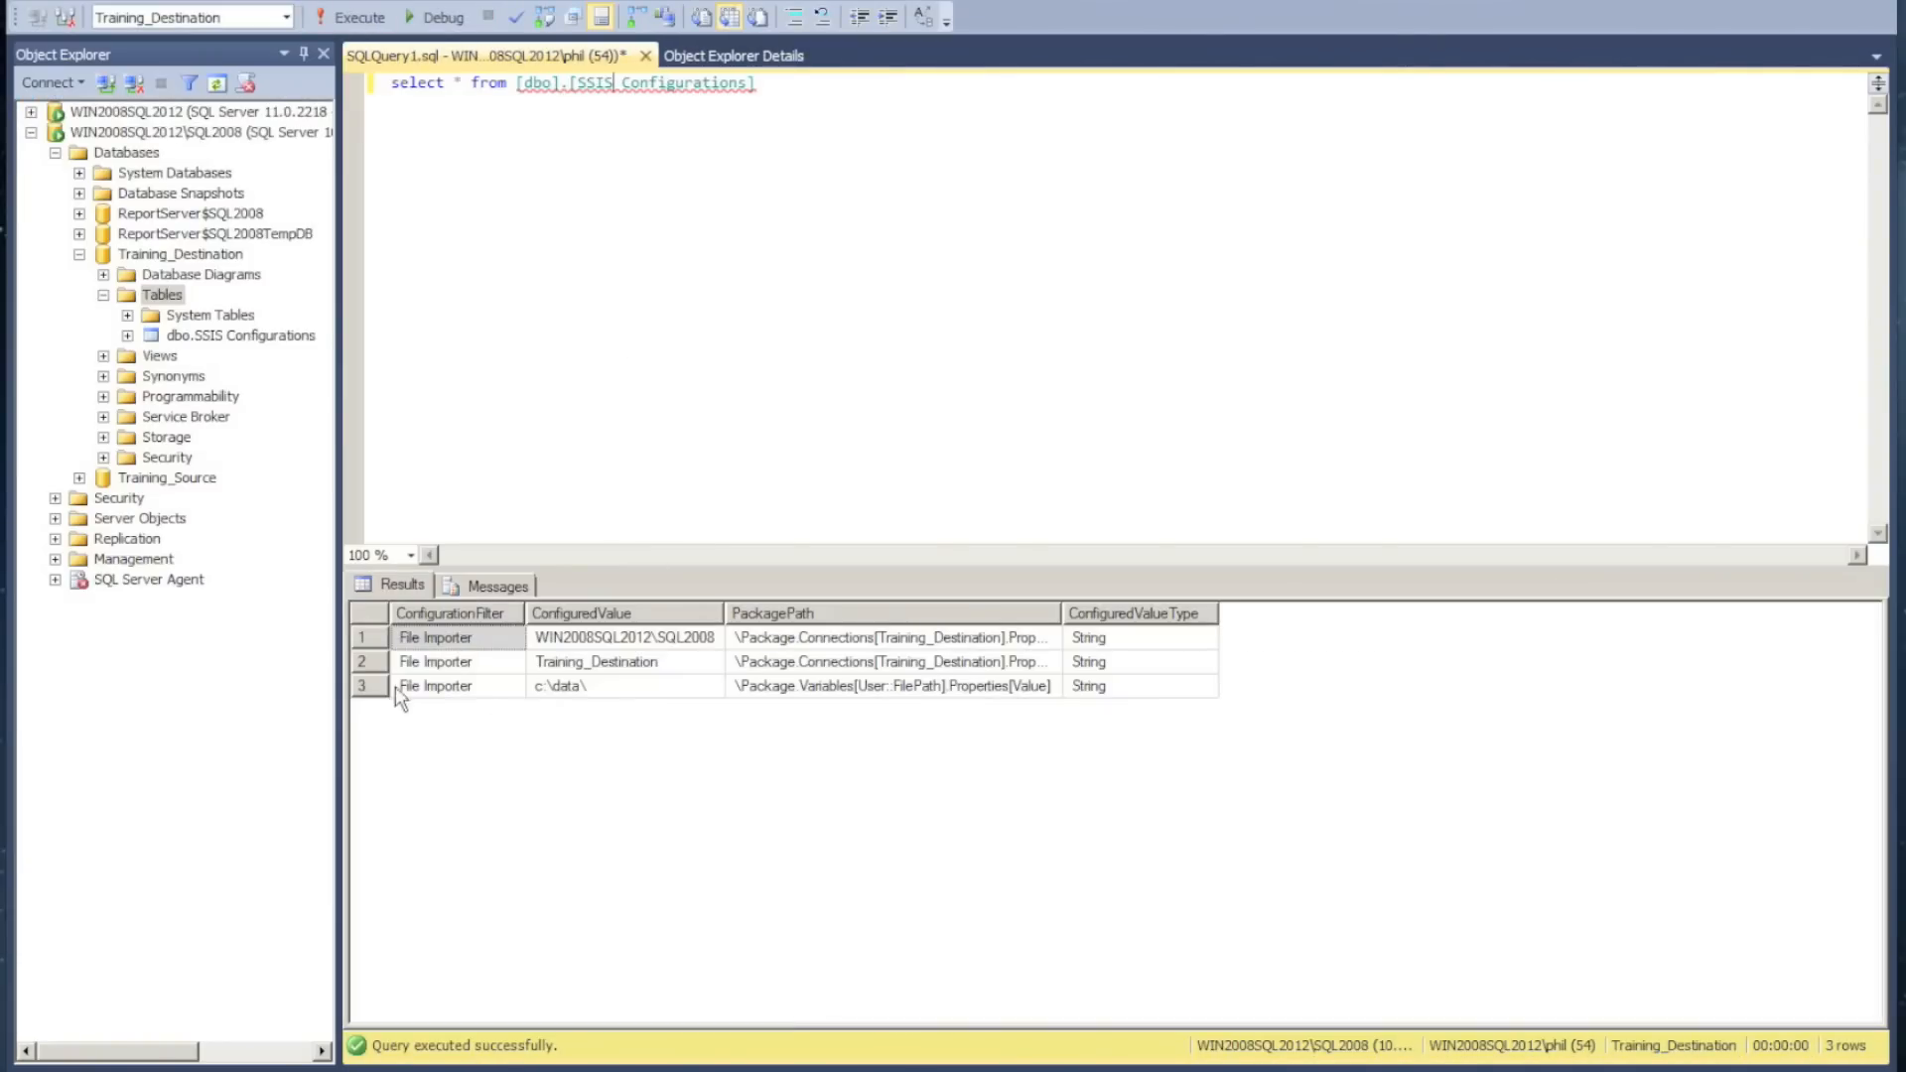
click(367, 685)
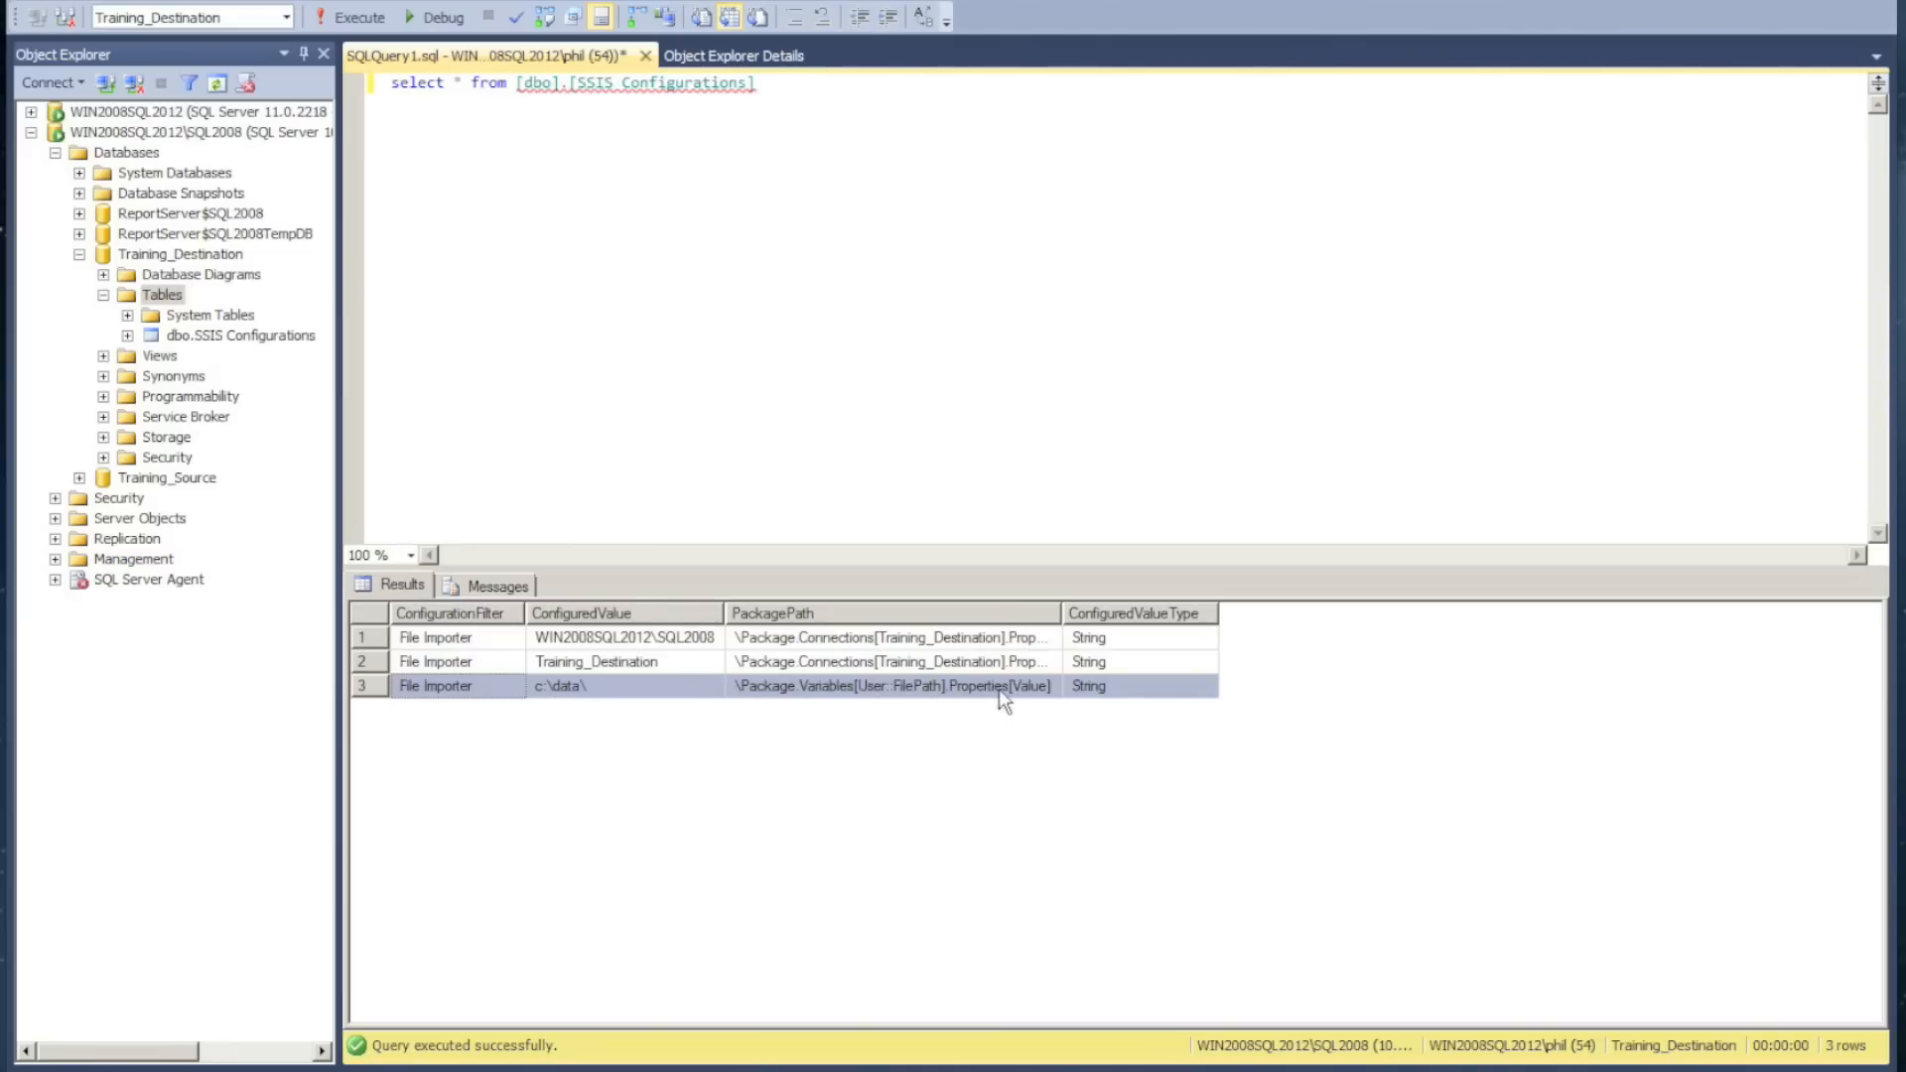
drag(1063, 615, 1331, 620)
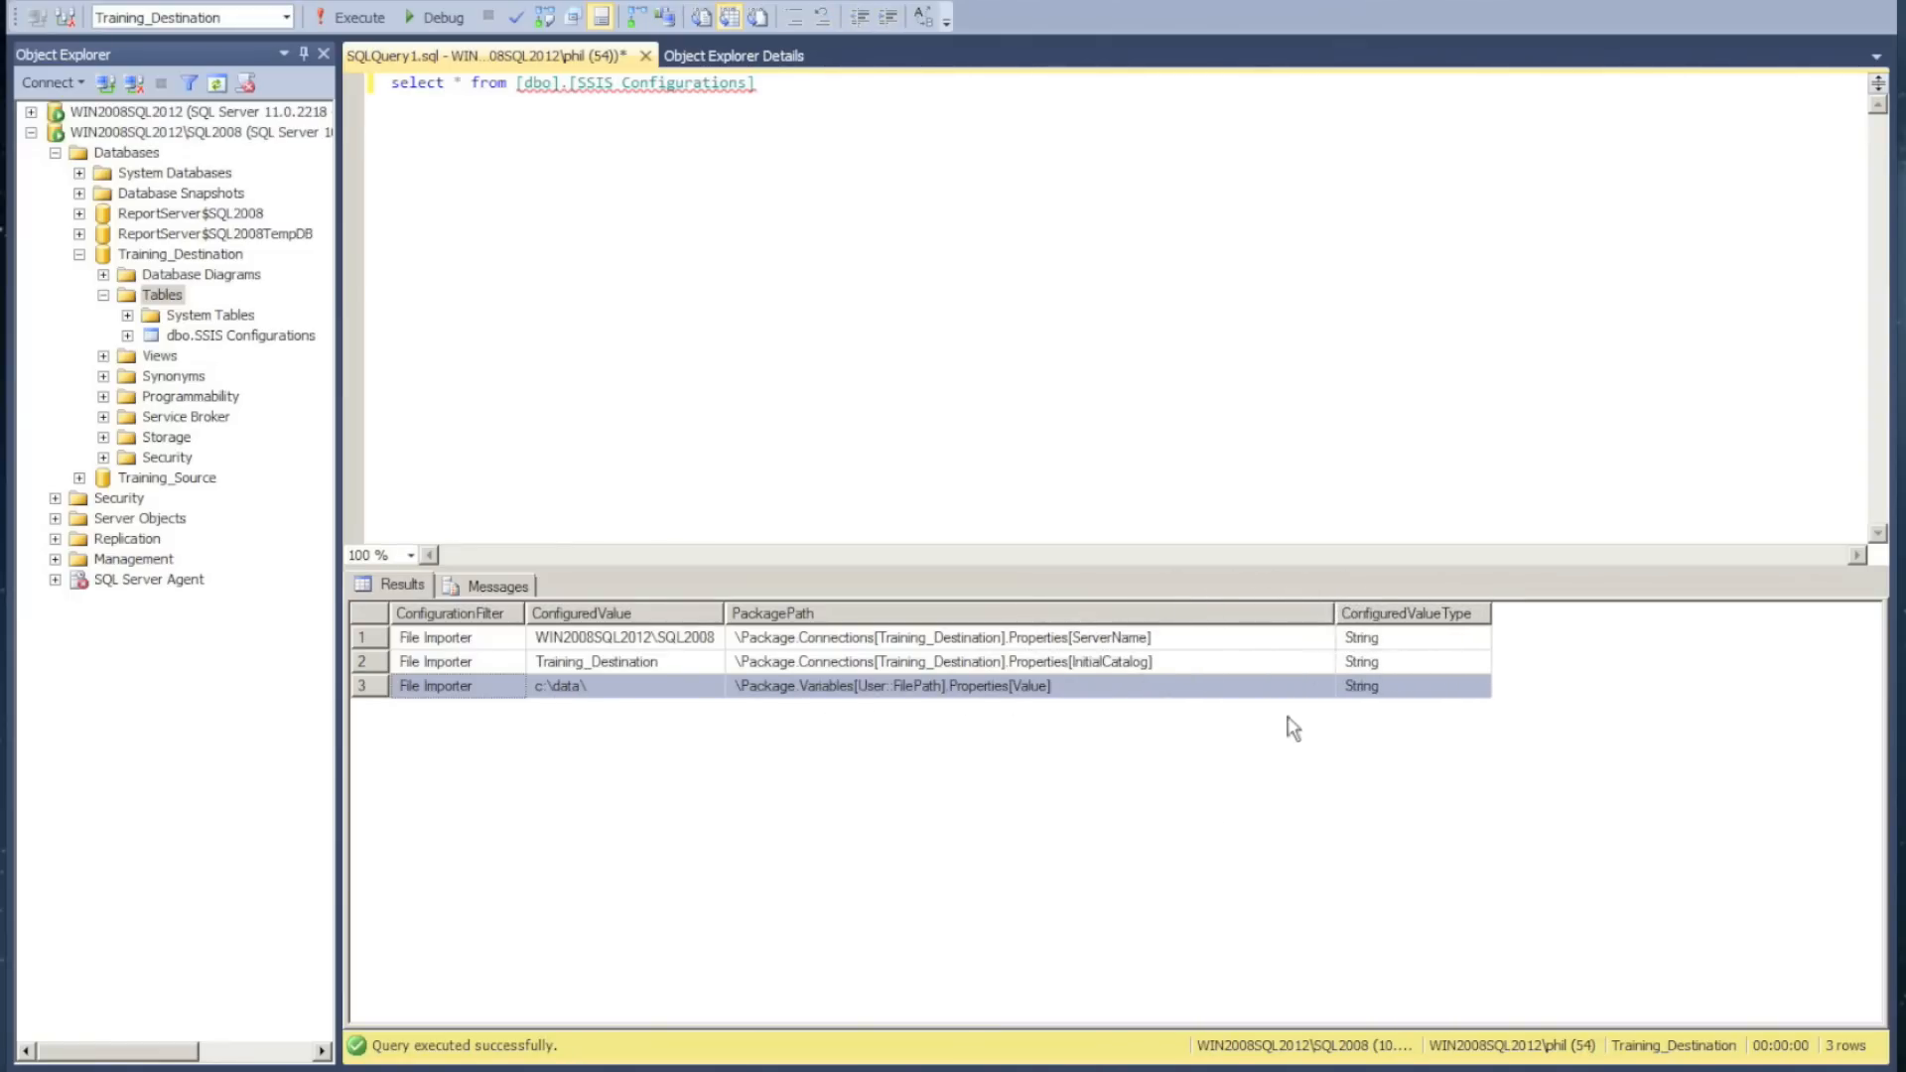